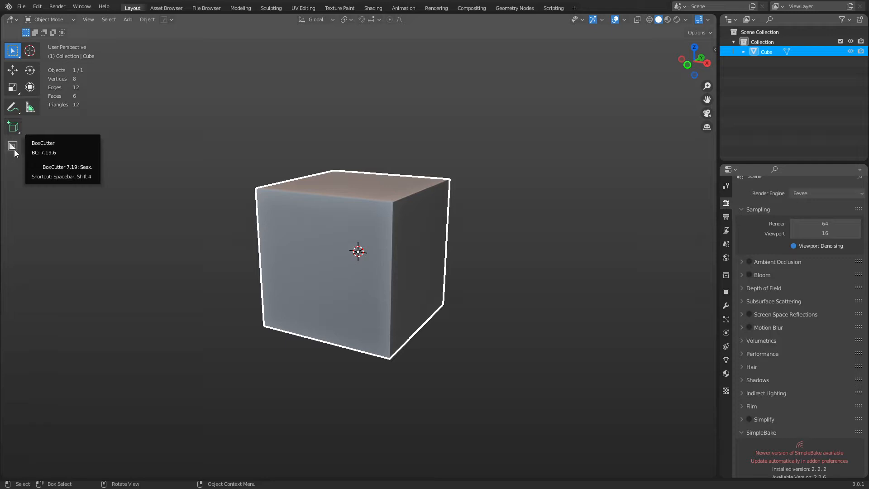
# Activate the BoxCutter tool and bring up its settings in the viewport sidebar
pyautogui.click(13, 147)
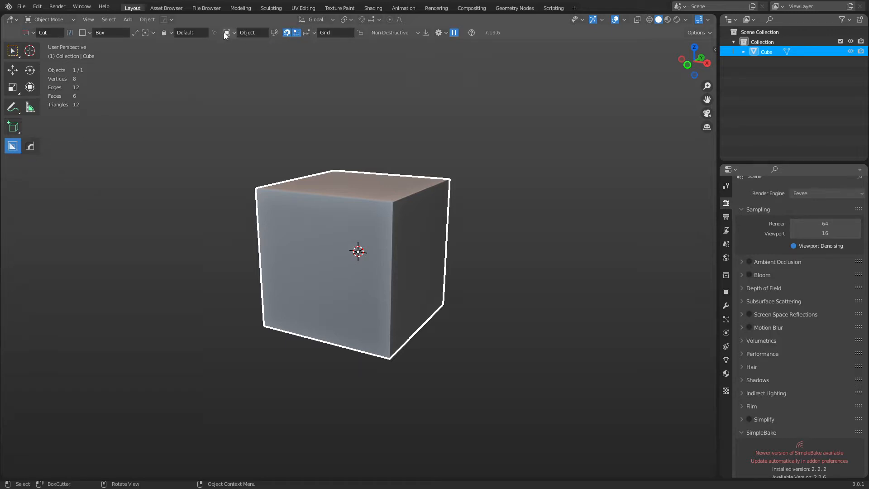
pyautogui.click(287, 33)
pyautogui.click(287, 33)
pyautogui.press('n')
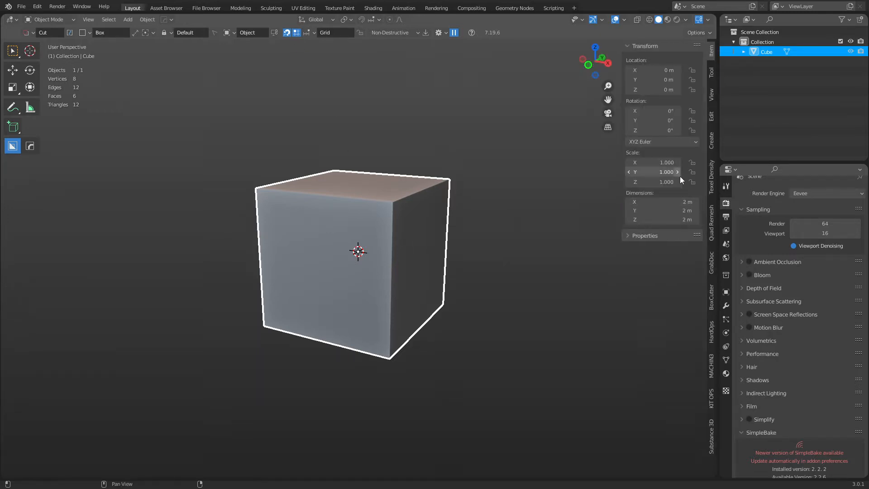
pyautogui.click(712, 303)
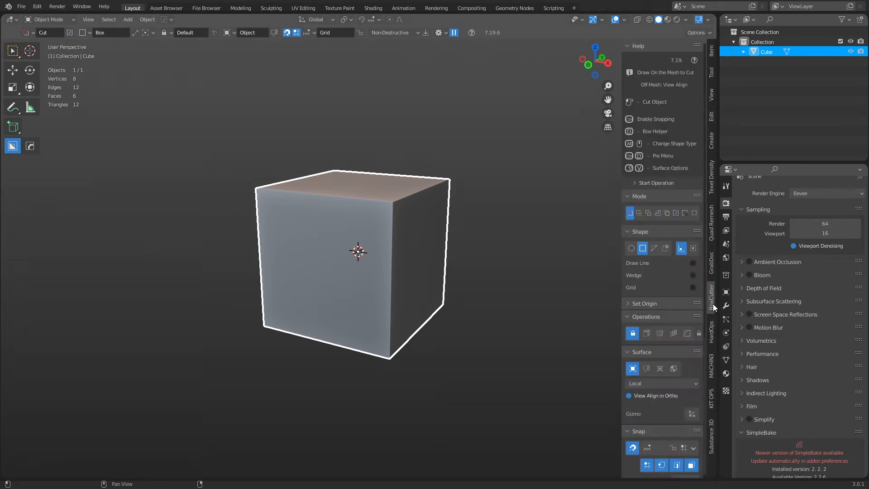
pyautogui.scroll(4, 673, 318)
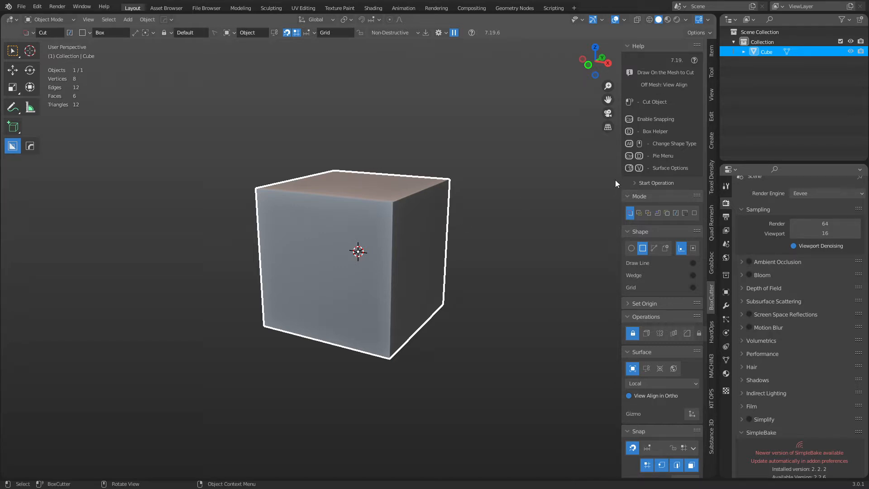
# Delete the default cube from the scene
pyautogui.moveTo(449, 260); pyautogui.dragTo(367, 252, button='middle')
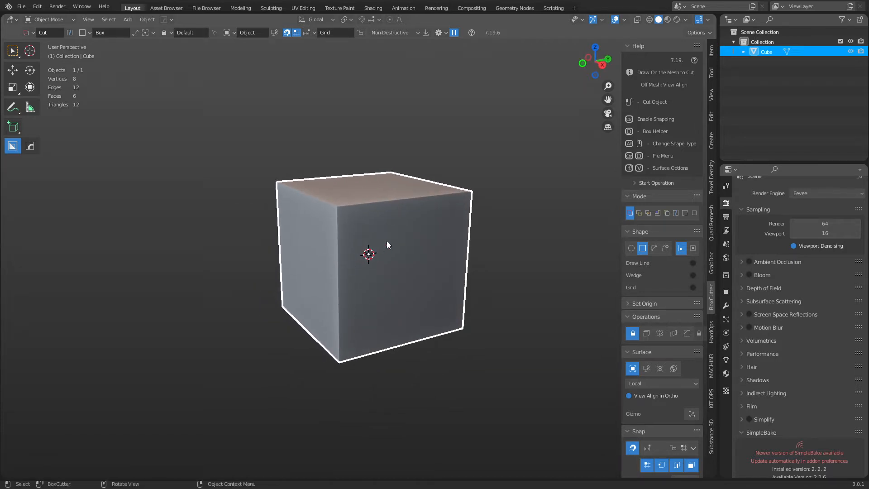
pyautogui.press('x')
pyautogui.click(387, 244)
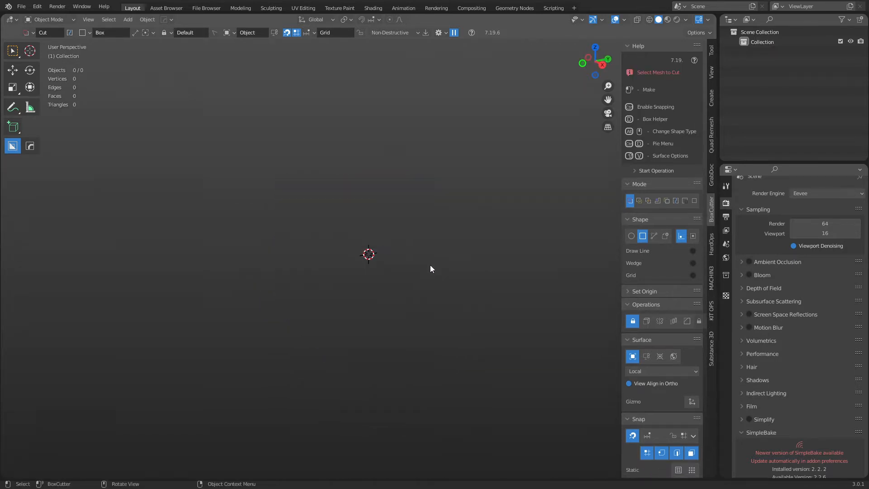
# In the right orthographic view, draw a rectangular BoxCutter box around the world origin and create it as a new mesh
pyautogui.keyDown('alt'); pyautogui.moveTo(425, 265); pyautogui.dragTo(401, 257, button='middle'); pyautogui.keyUp('alt')
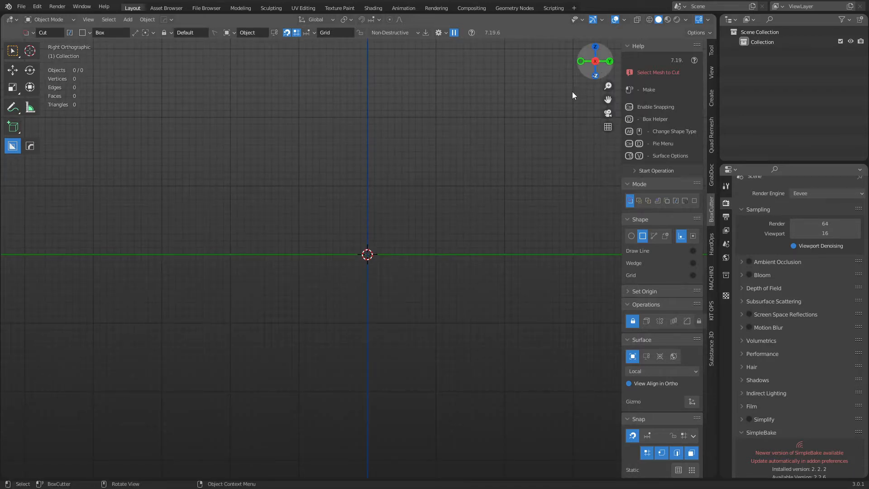
pyautogui.keyDown('shift'); pyautogui.moveTo(392, 240); pyautogui.dragTo(379, 240, button='middle'); pyautogui.keyUp('shift')
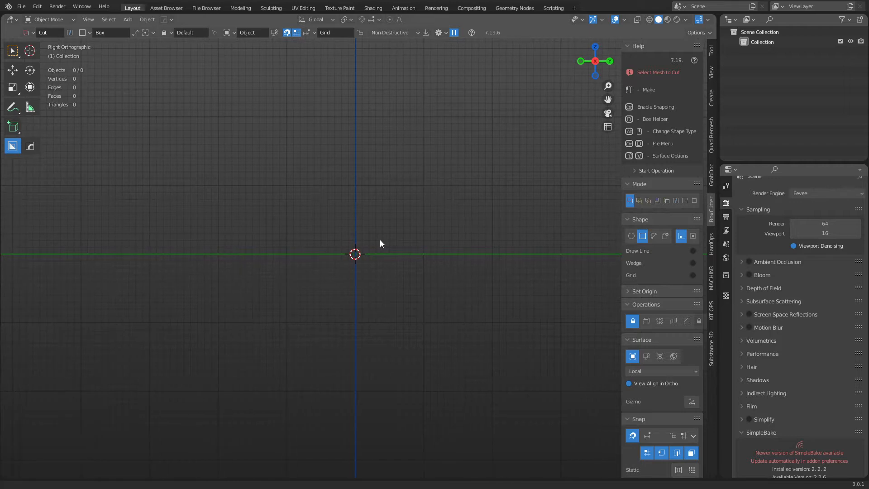
pyautogui.press('d')
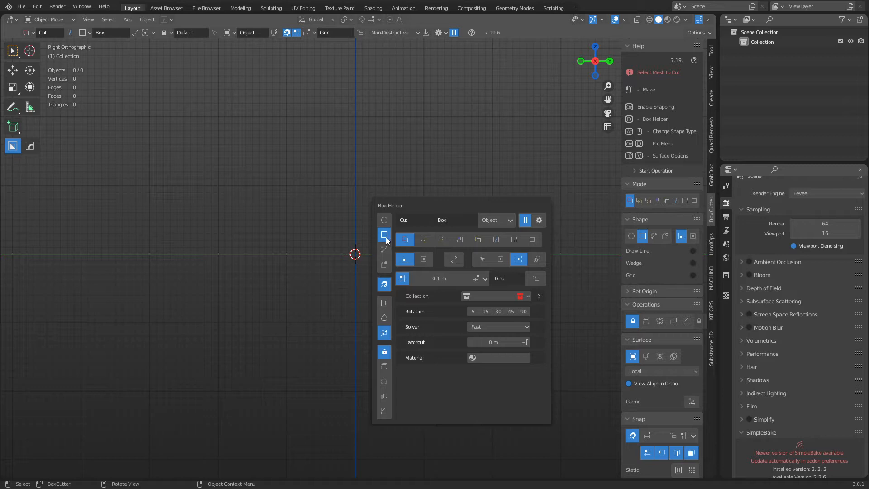
pyautogui.moveTo(270, 175)
pyautogui.mouseDown()
pyautogui.moveTo(371, 270)
pyautogui.moveTo(432, 290)
pyautogui.mouseUp()
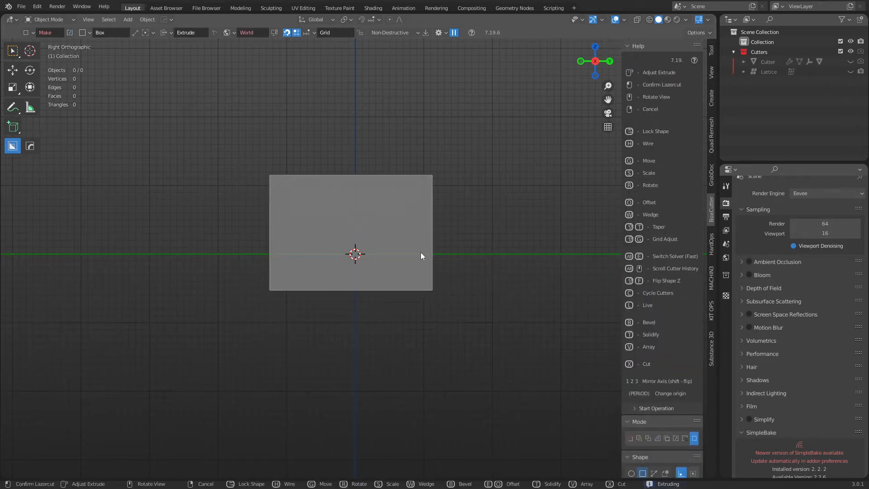
pyautogui.click(381, 243)
# Delete the box that was drawn in the right view
pyautogui.press('x')
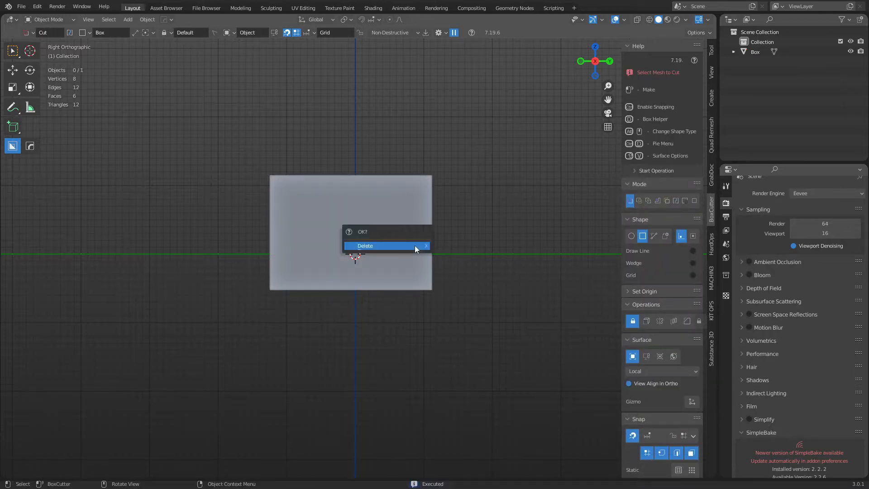
pyautogui.click(414, 246)
pyautogui.click(410, 245)
pyautogui.press('x')
pyautogui.click(411, 246)
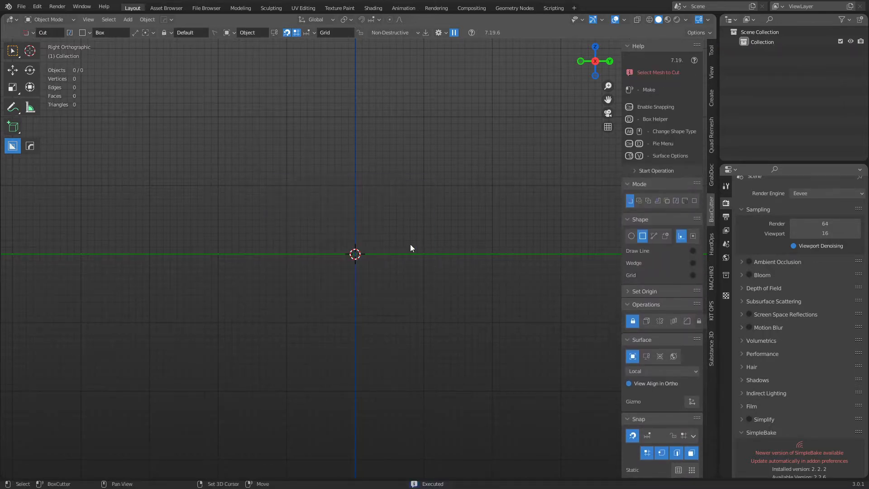
# Draw an elongated box on the ground plane in perspective view and extrude it upward into a new mesh
pyautogui.hotkey('shift', 'a')
pyautogui.moveTo(320, 252); pyautogui.dragTo(345, 271, button='middle')
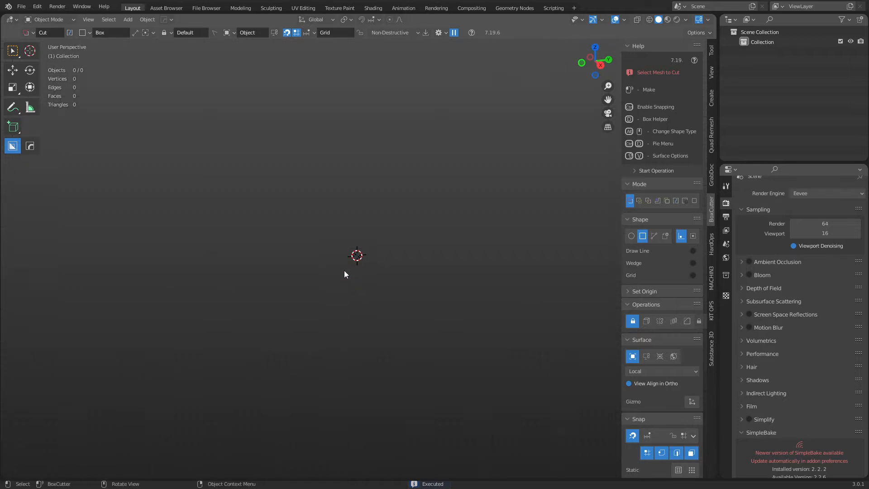
pyautogui.moveTo(344, 270)
pyautogui.mouseDown()
pyautogui.moveTo(338, 262)
pyautogui.moveTo(334, 319)
pyautogui.mouseUp()
pyautogui.click(306, 236)
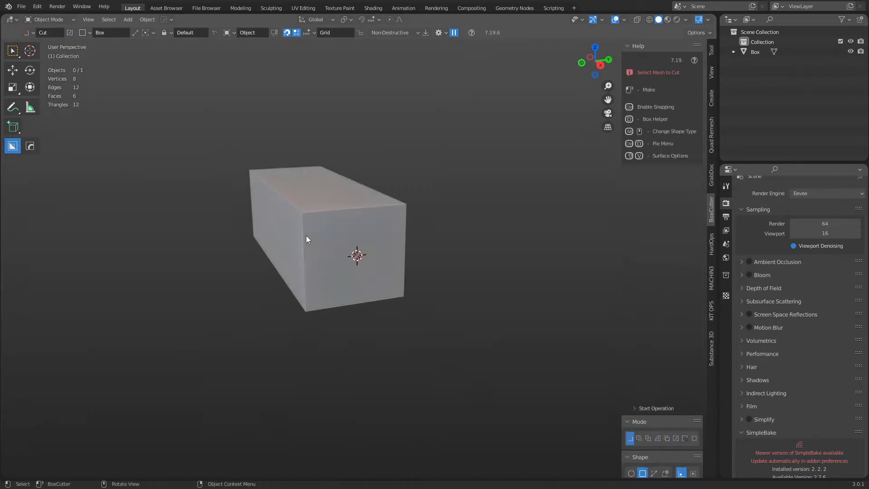
# Switch the shape to Circle and create an extruded cylinder with 19 vertices beside the box
pyautogui.press('d')
pyautogui.click(441, 227)
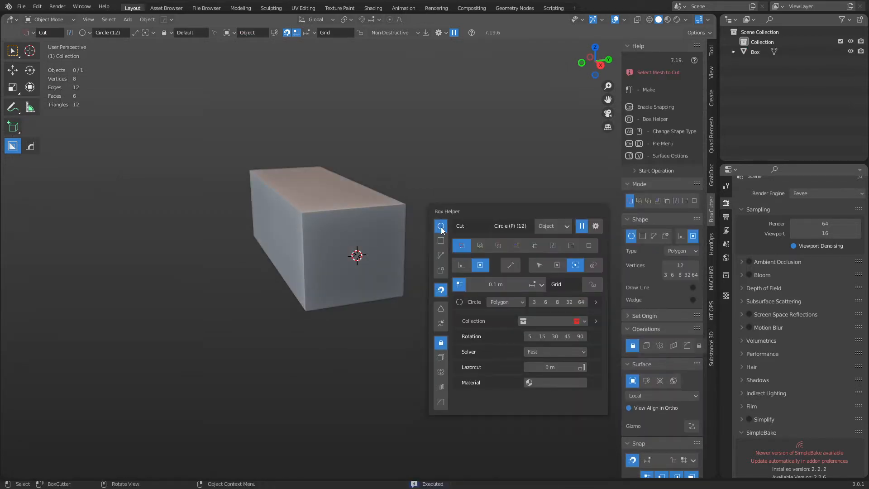
pyautogui.moveTo(450, 227); pyautogui.dragTo(467, 280)
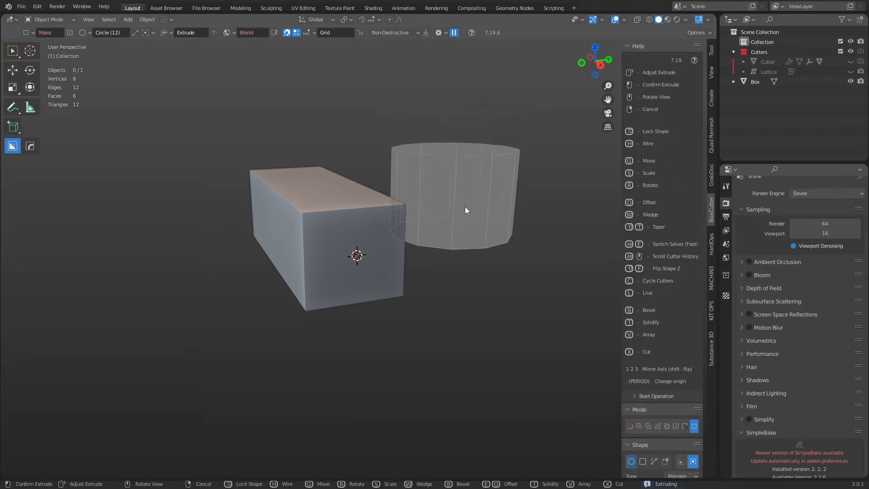
pyautogui.scroll(5, 461, 177)
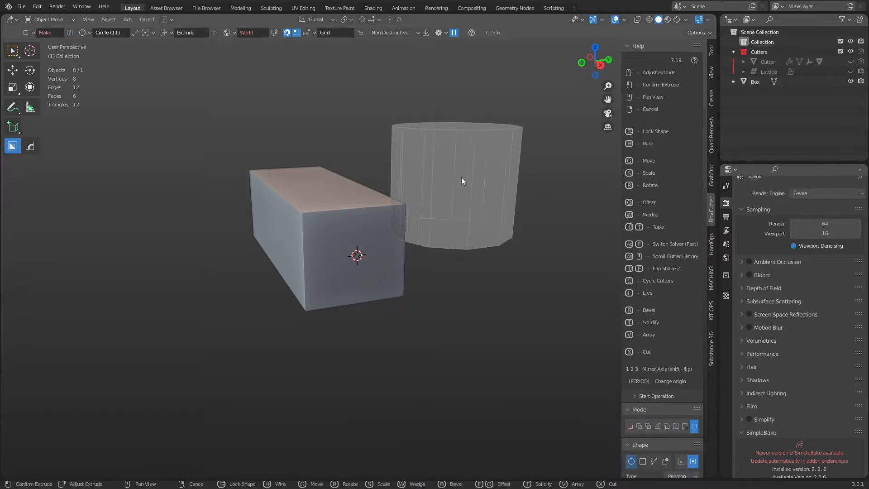
pyautogui.scroll(-7, 461, 177)
pyautogui.scroll(4, 461, 178)
pyautogui.scroll(6, 461, 177)
pyautogui.click(461, 178)
# Delete both the cylinder and the box
pyautogui.click(460, 182)
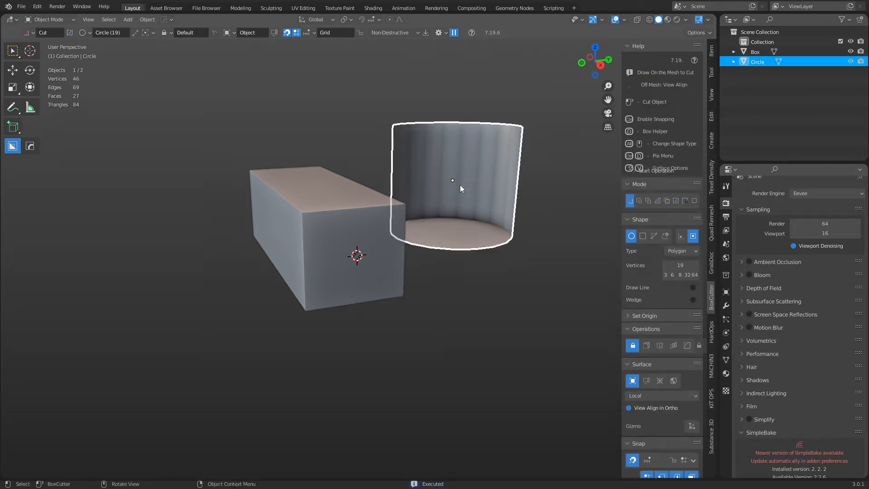
pyautogui.press('x')
pyautogui.click(458, 189)
pyautogui.click(368, 226)
pyautogui.press('x')
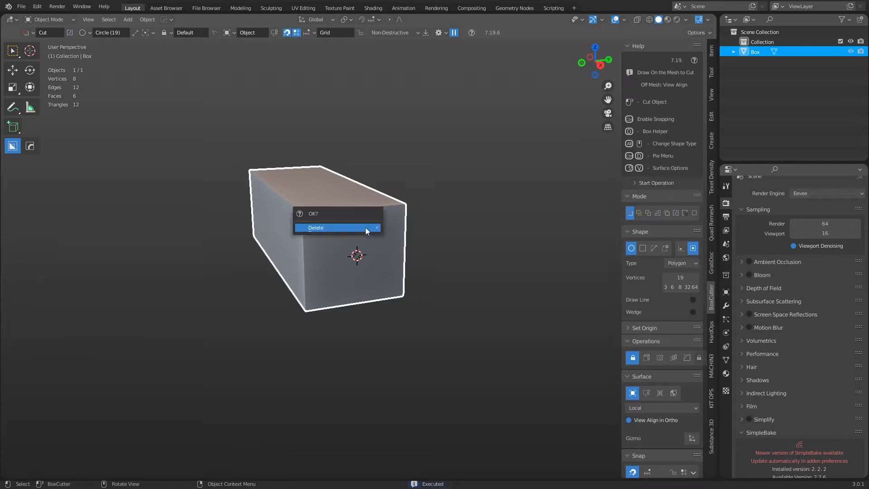
pyautogui.click(366, 225)
# Switch the shape to Ngon, draw a six-point polygon snapped to the 0.1 m grid around the origin, and extrude it upward
pyautogui.press('d')
pyautogui.click(365, 255)
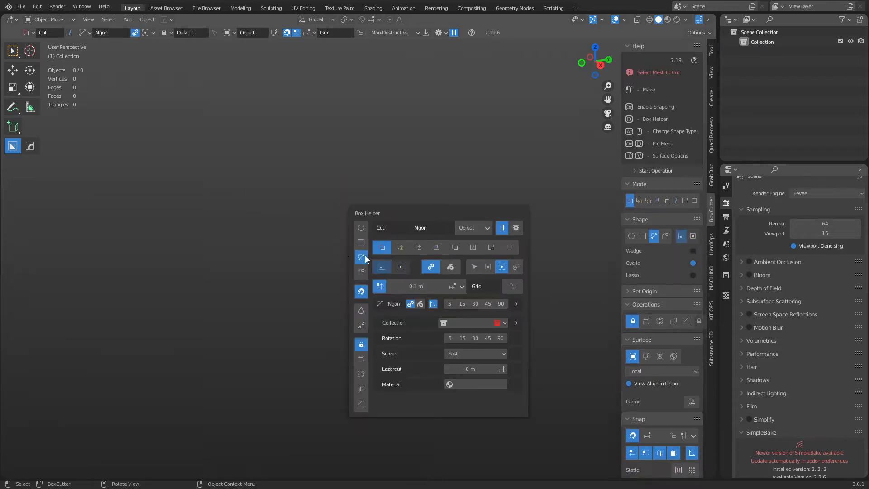
pyautogui.press('ctrl')
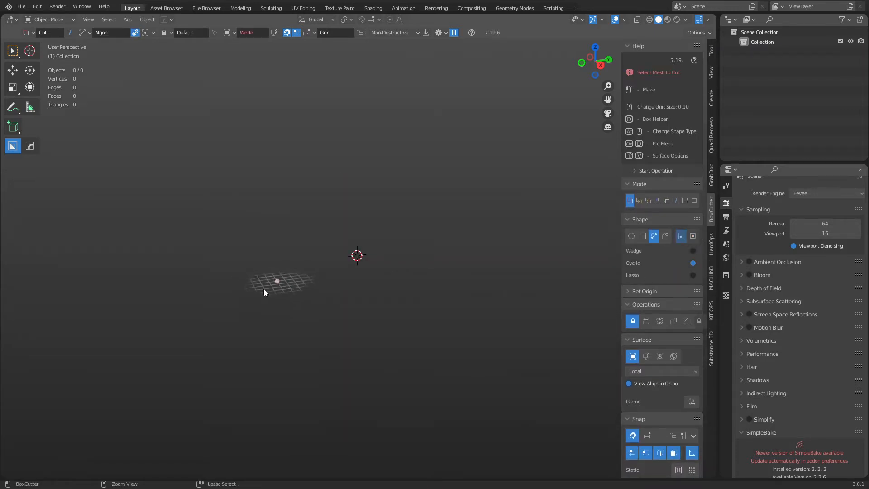
pyautogui.click(262, 278)
pyautogui.click(291, 301)
pyautogui.click(398, 290)
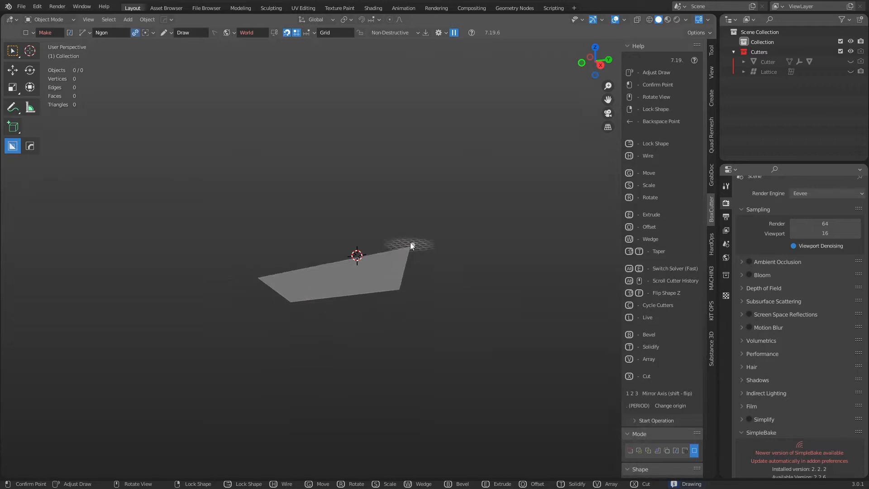
pyautogui.click(410, 242)
pyautogui.click(327, 224)
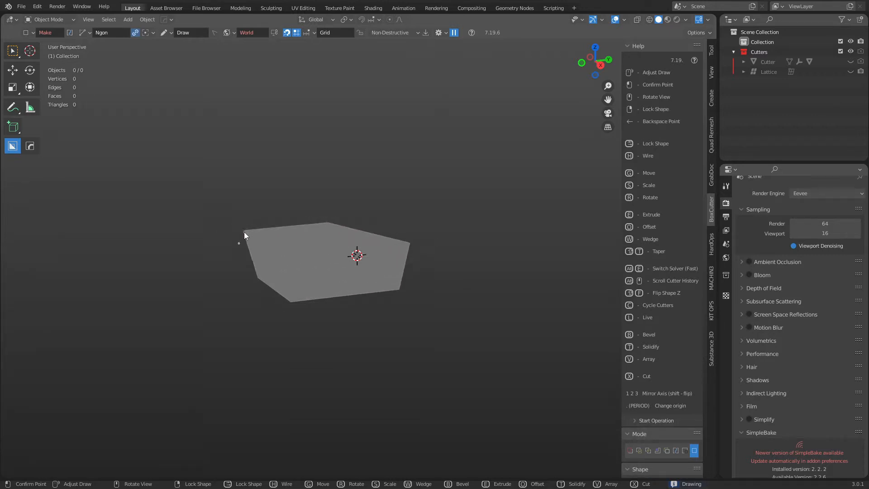
pyautogui.doubleClick(244, 231)
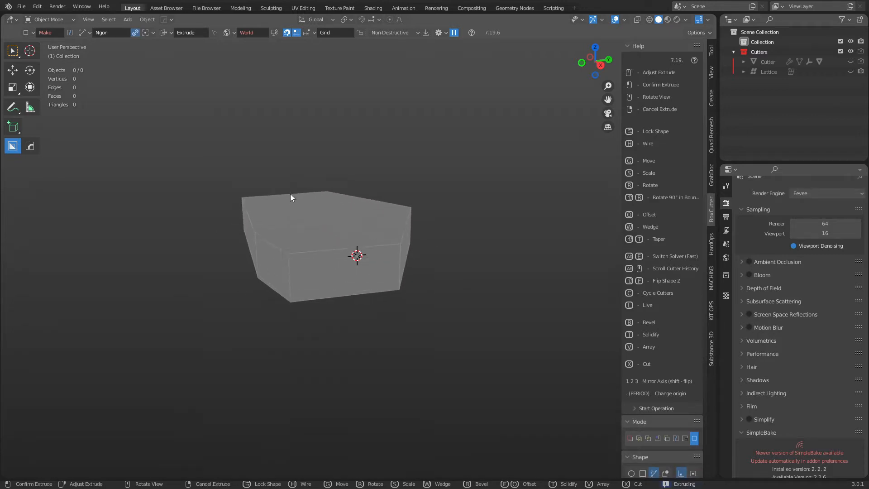
# Offset the base of the extruded Ngon downward to deepen the solid, and lock the shape
pyautogui.press('o')
pyautogui.press('Tab')
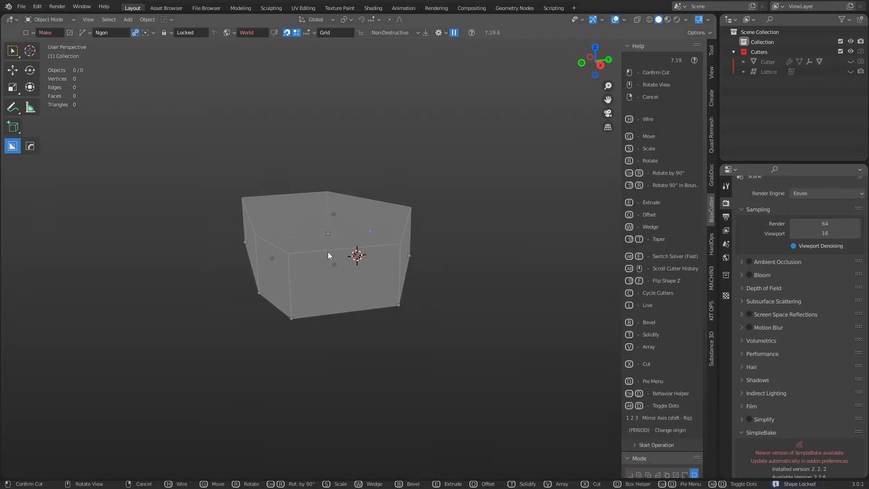
pyautogui.press('r')
pyautogui.moveTo(369, 272); pyautogui.dragTo(387, 278, button='middle')
pyautogui.scroll(1, 386, 279)
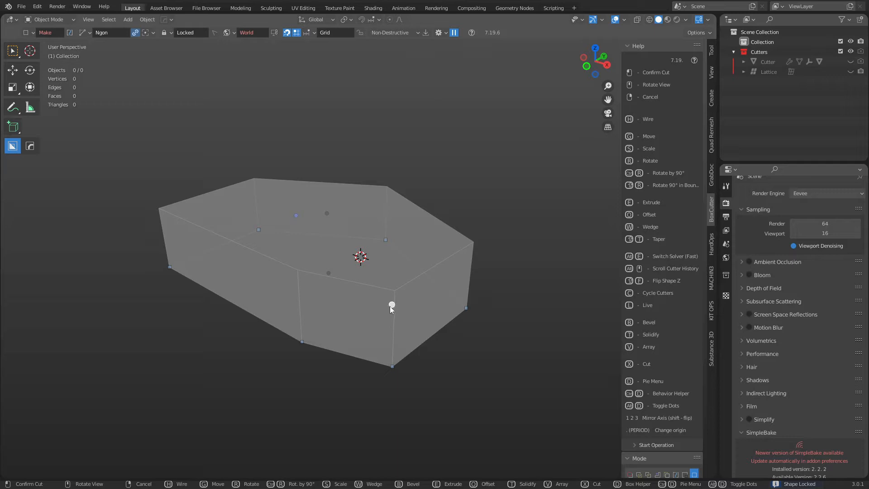
pyautogui.press('Tab')
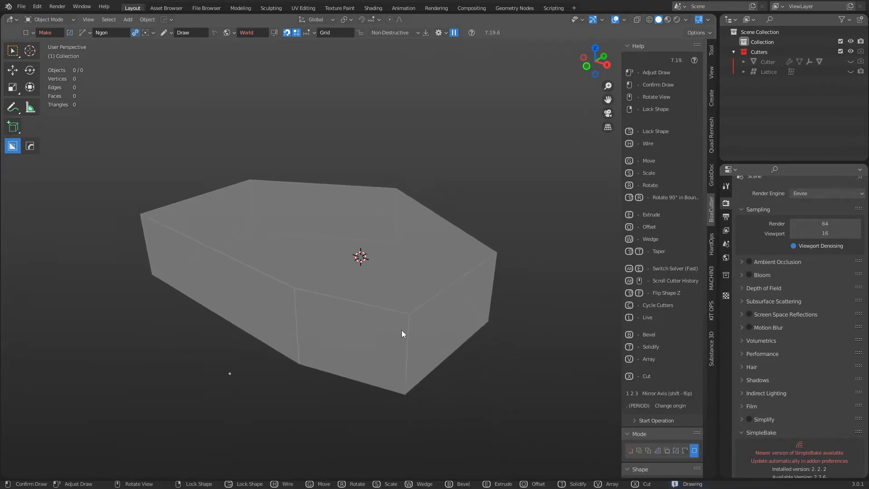
pyautogui.press('o')
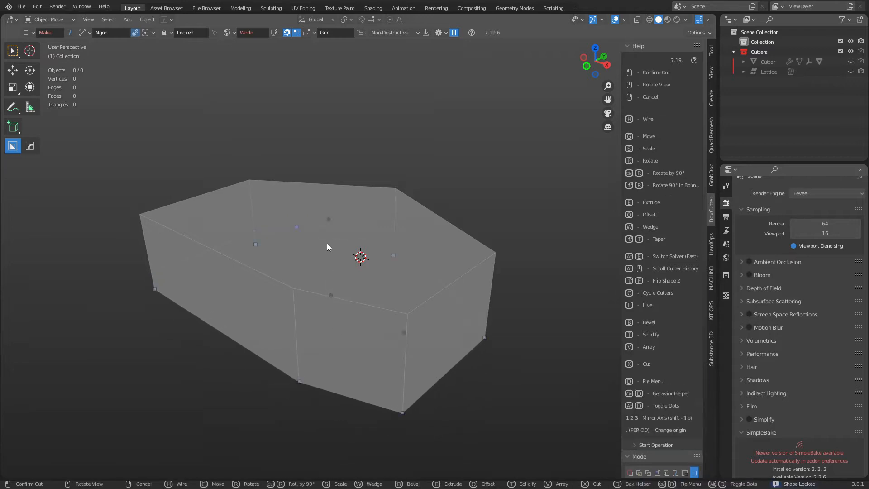
# Bevel the Ngon solid's vertical edges and top rim using Contour Bevel with 5 segments
pyautogui.press('Tab')
pyautogui.press('b')
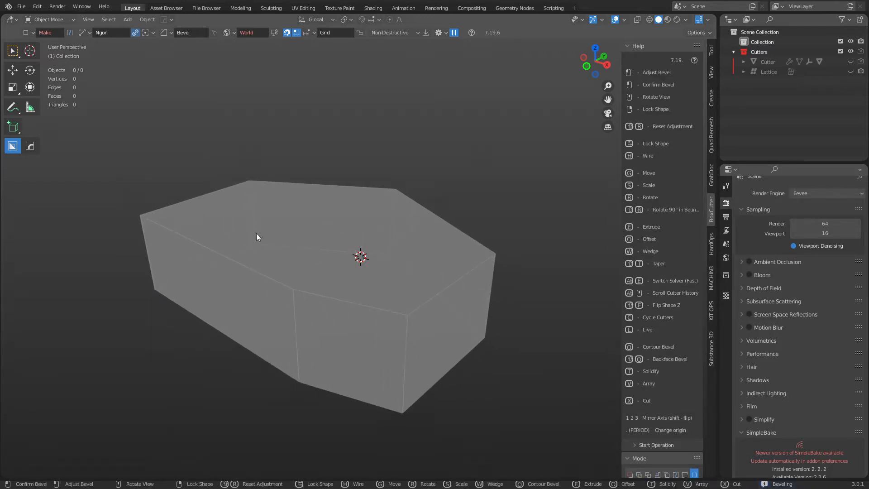
pyautogui.press('Tab')
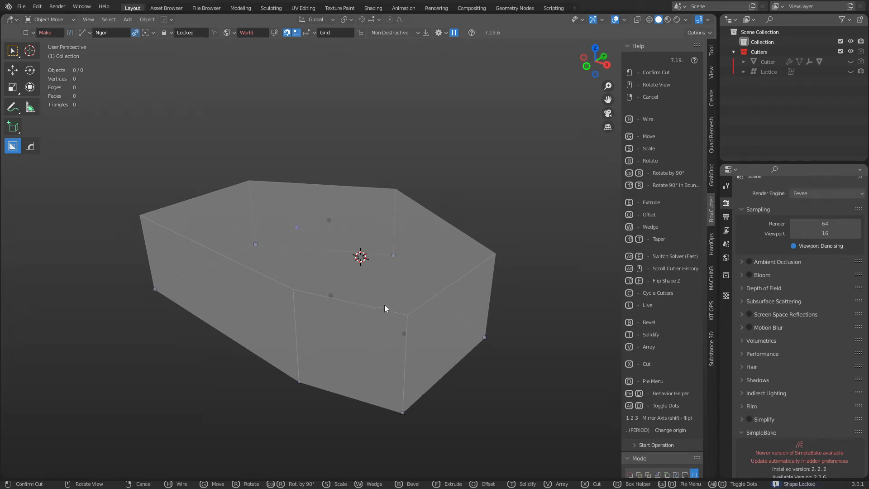
pyautogui.press('b')
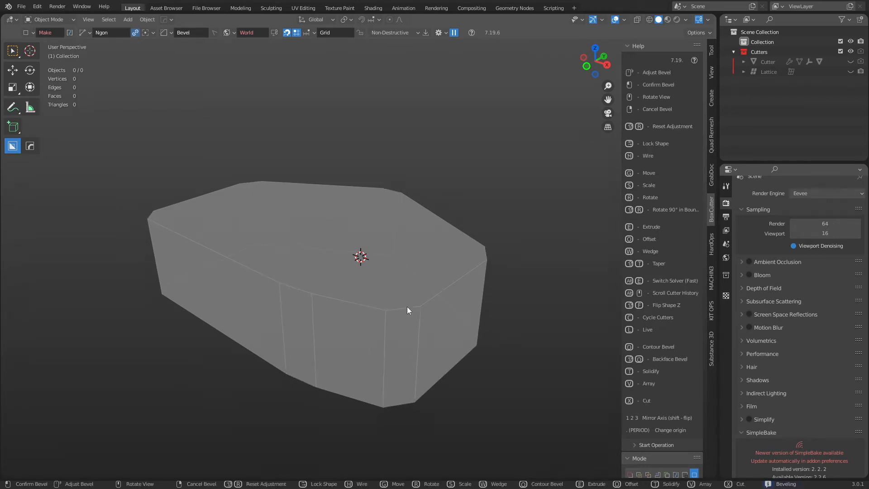
pyautogui.press('q')
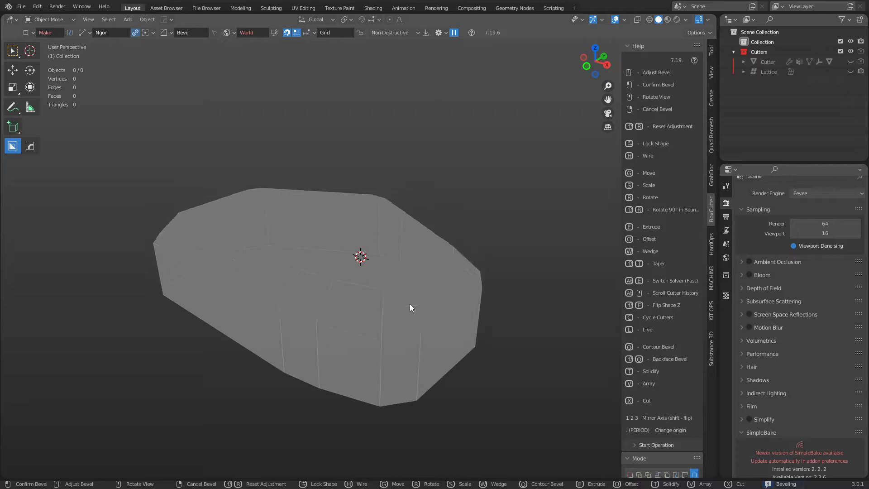
pyautogui.scroll(2, 411, 302)
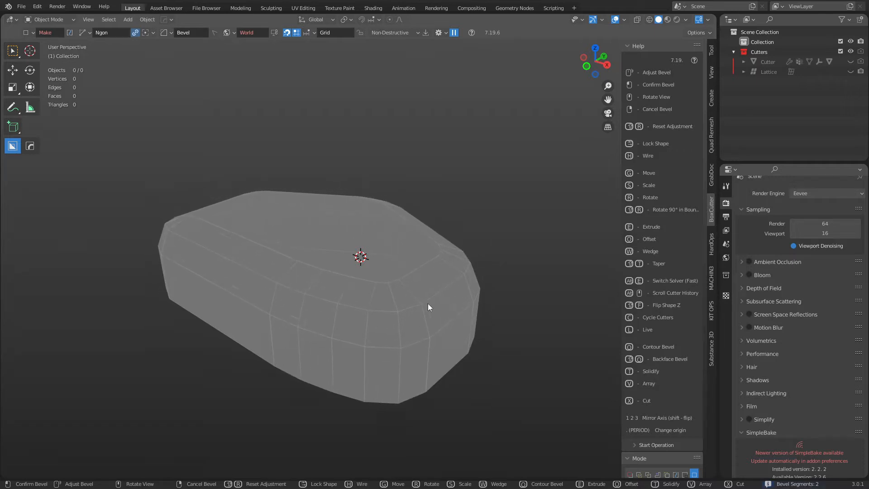
pyautogui.scroll(2, 428, 304)
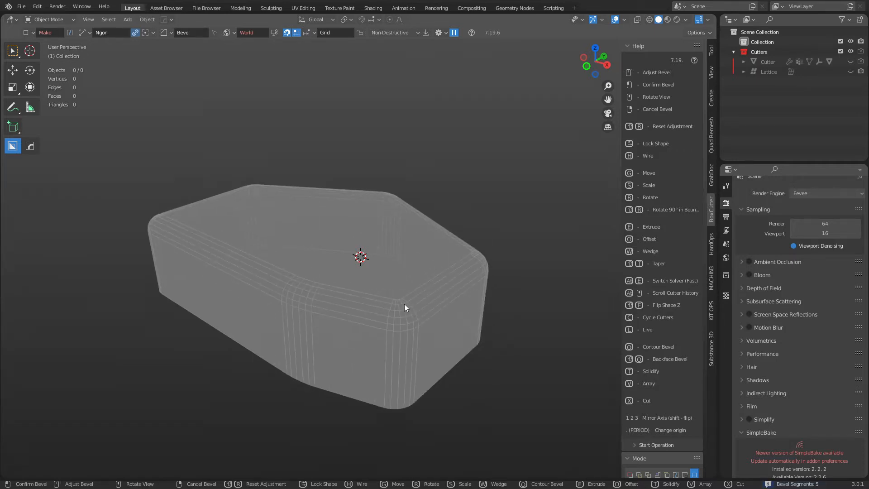
pyautogui.click(412, 304)
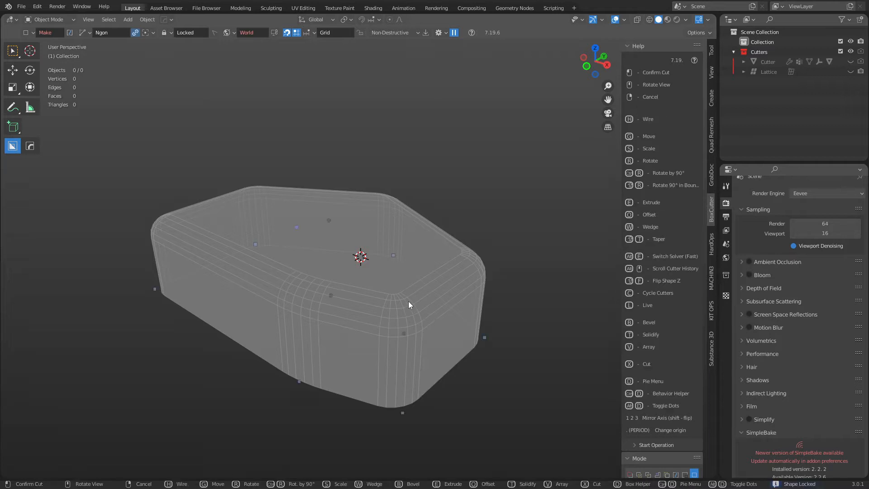
# Finalize the beveled Ngon solid as a mesh, and delete it
pyautogui.click(409, 303)
pyautogui.press('x')
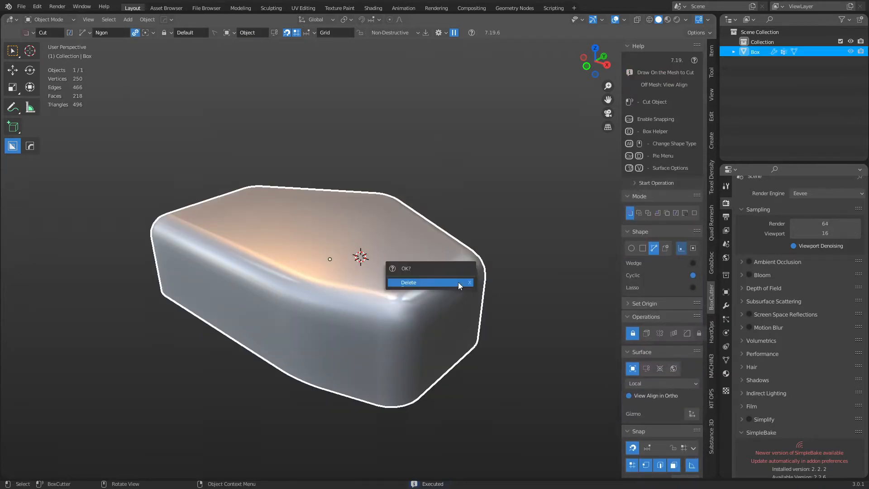
pyautogui.click(449, 281)
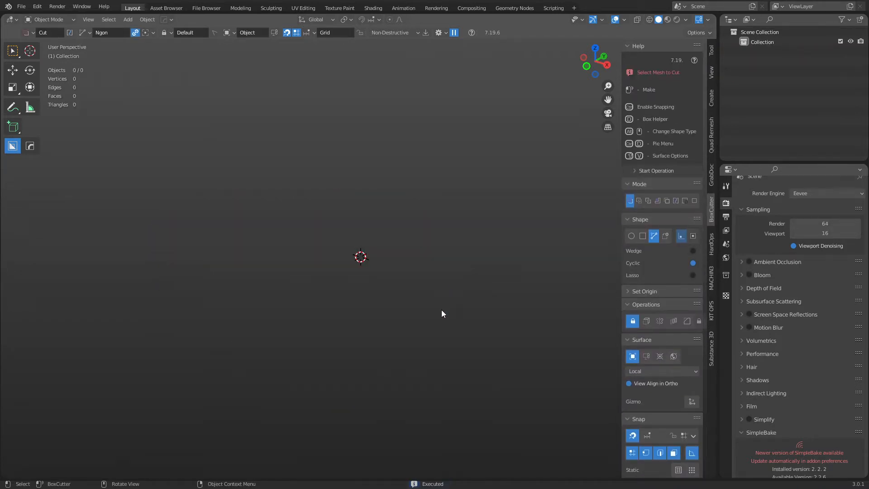
# In the right orthographic view, draw a nine-point Ngon around the origin, snapping its points to the 0.1 m grid
pyautogui.press('KP_3')
pyautogui.press('d')
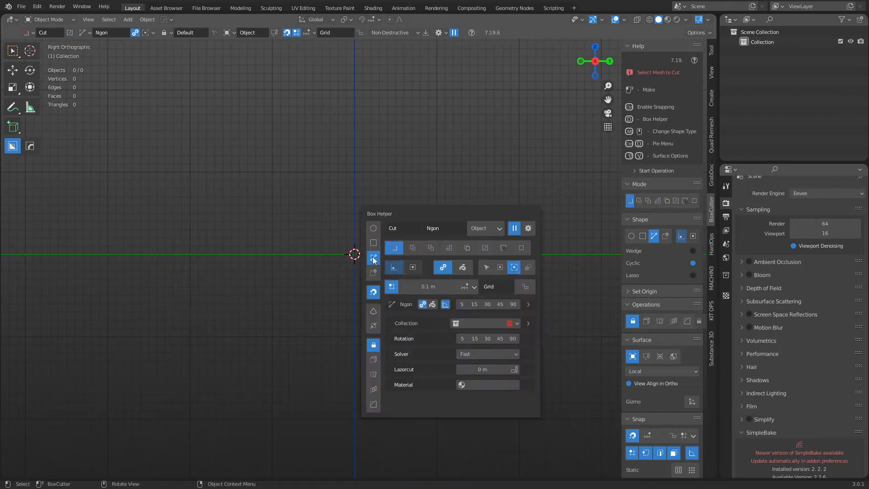
pyautogui.keyDown('shift'); pyautogui.moveTo(355, 248); pyautogui.dragTo(352, 267, button='middle'); pyautogui.keyUp('shift')
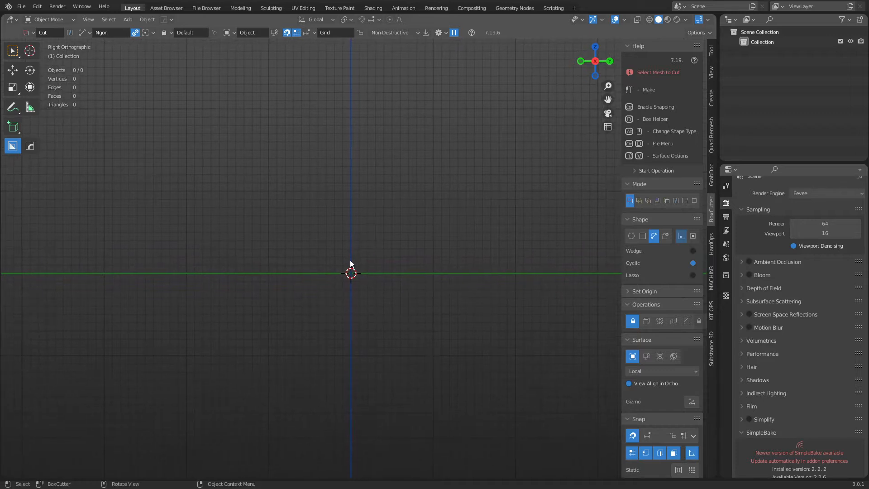
pyautogui.press('ctrl')
pyautogui.click(349, 303)
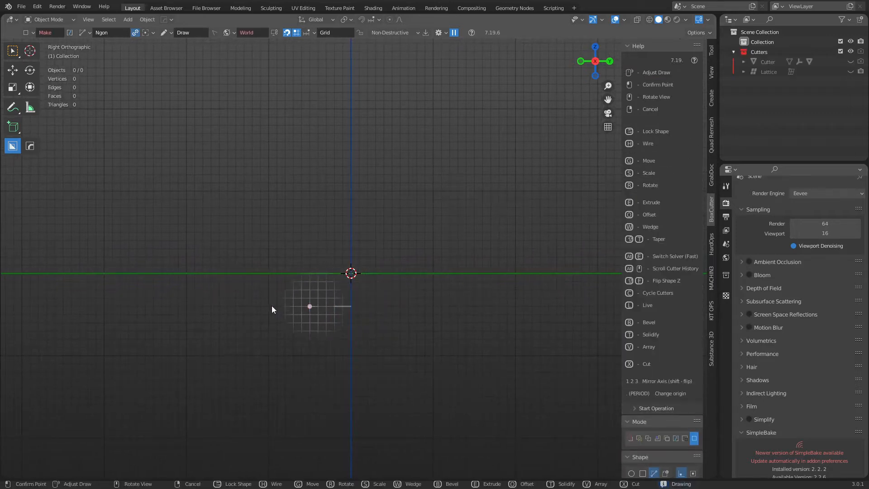
pyautogui.click(270, 305)
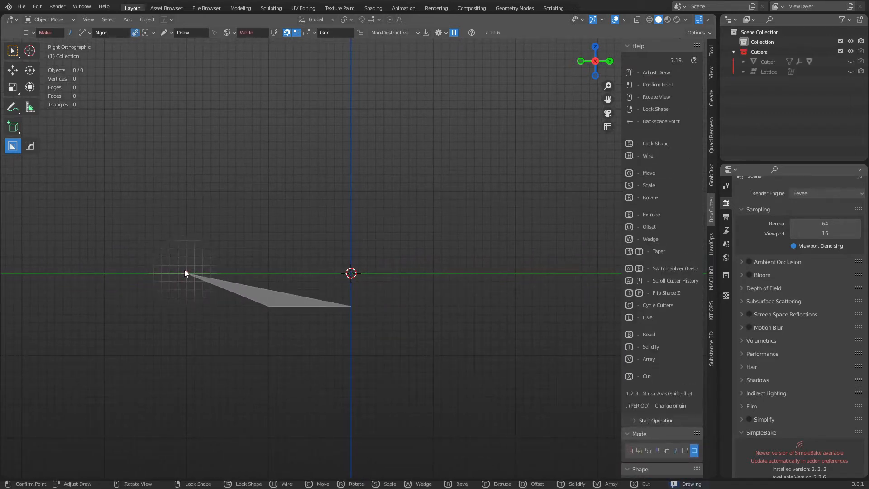
pyautogui.click(185, 274)
pyautogui.click(186, 191)
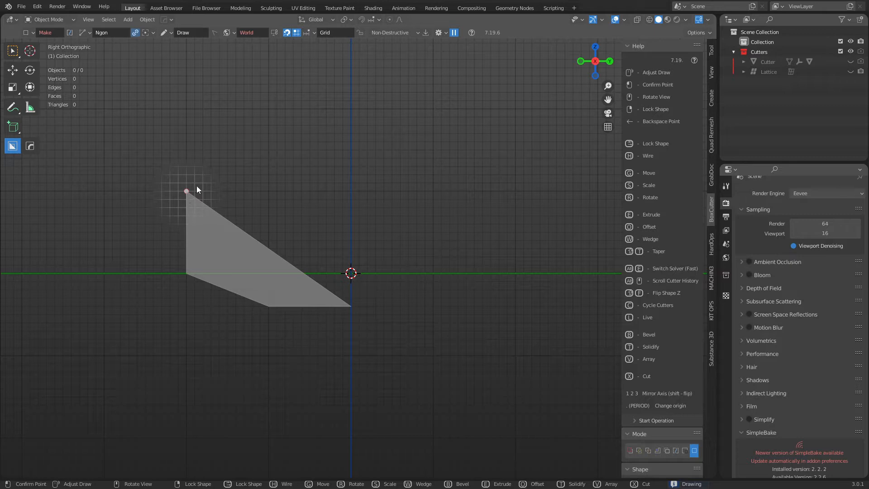
pyautogui.click(277, 158)
pyautogui.click(517, 158)
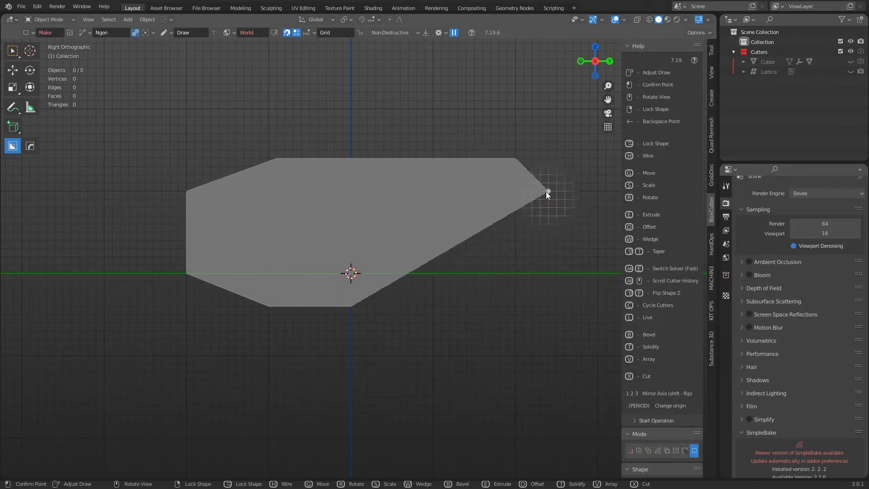
pyautogui.click(547, 191)
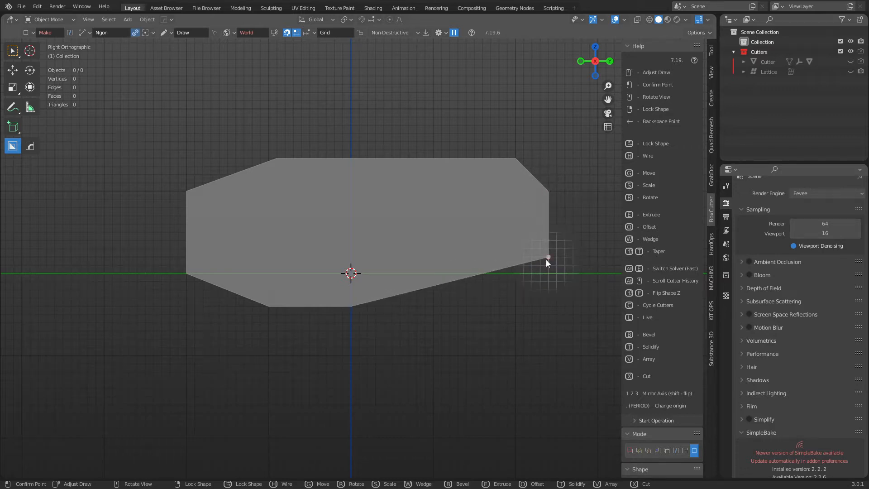
pyautogui.click(548, 257)
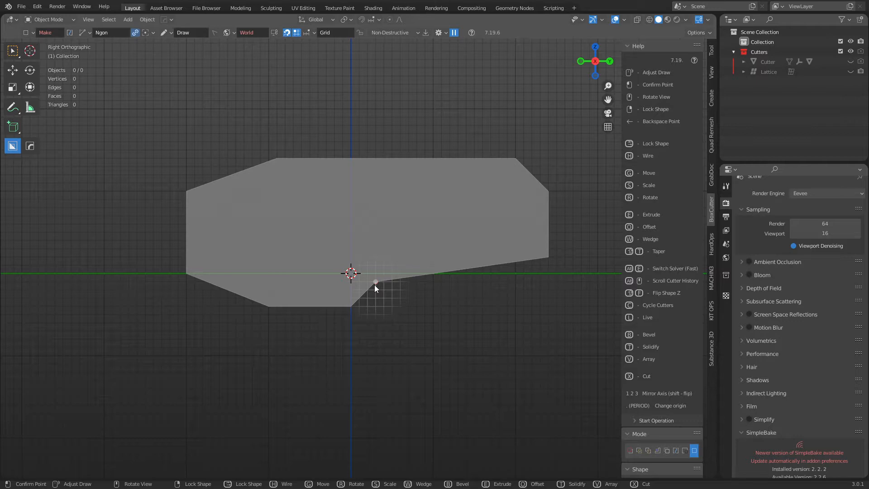
# Extrude the nine-point Ngon profile sideways into a wide solid
pyautogui.moveTo(373, 284)
pyautogui.mouseDown(button='middle')
pyautogui.moveTo(445, 311)
pyautogui.moveTo(433, 307)
pyautogui.mouseUp(button='middle')
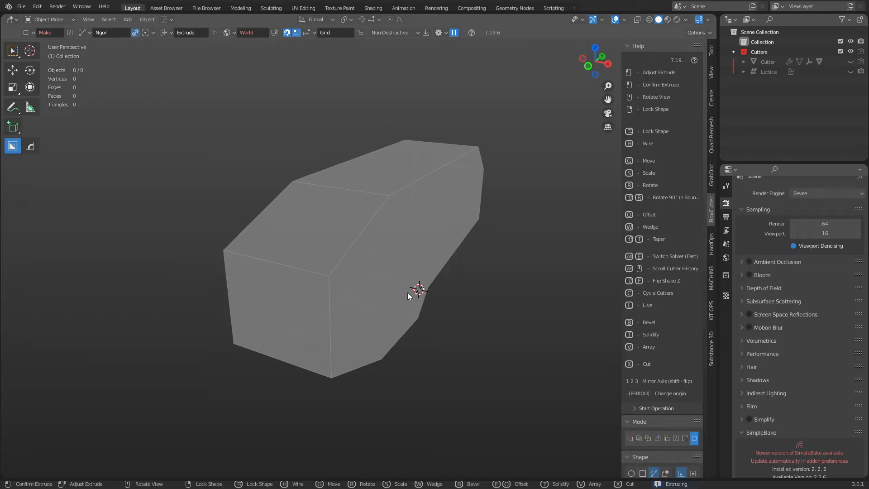
pyautogui.click(433, 285)
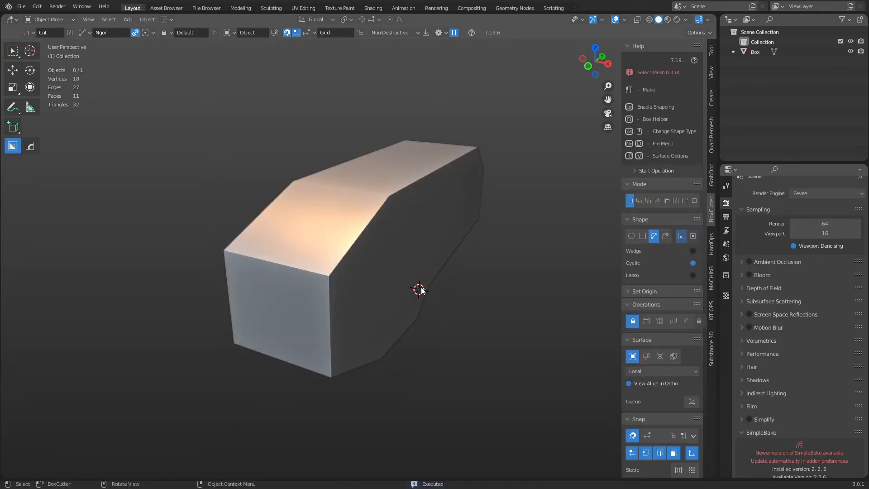
# With nothing selected, make a separate small five-point Ngon solid beside the large one, and delete it
pyautogui.moveTo(420, 290); pyautogui.dragTo(340, 262, button='middle')
pyautogui.click(347, 261)
pyautogui.click(196, 283)
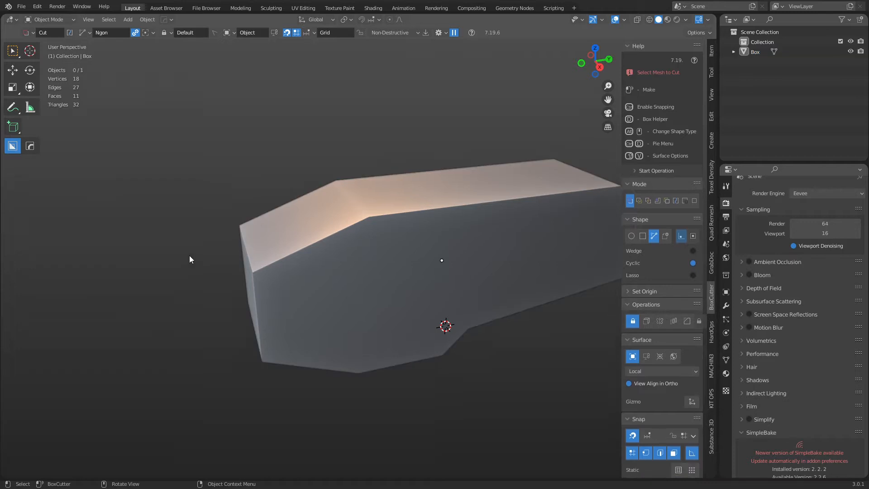
pyautogui.click(153, 238)
pyautogui.click(169, 292)
pyautogui.click(200, 248)
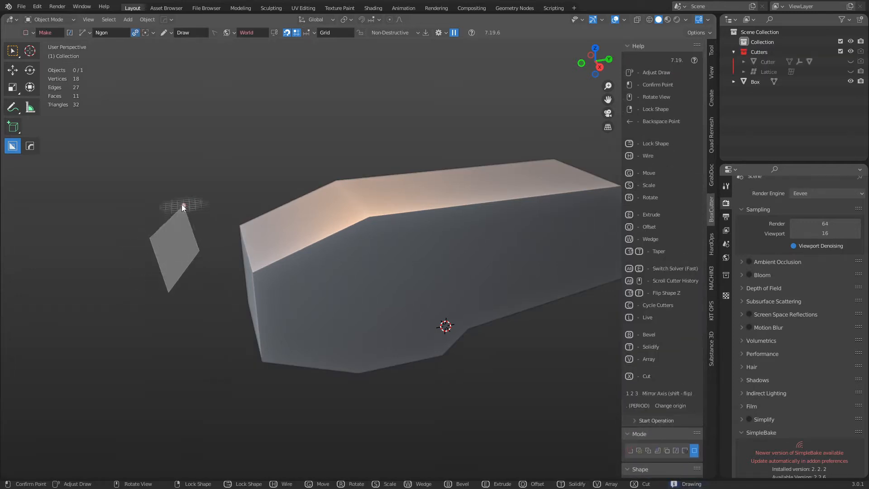
pyautogui.click(146, 208)
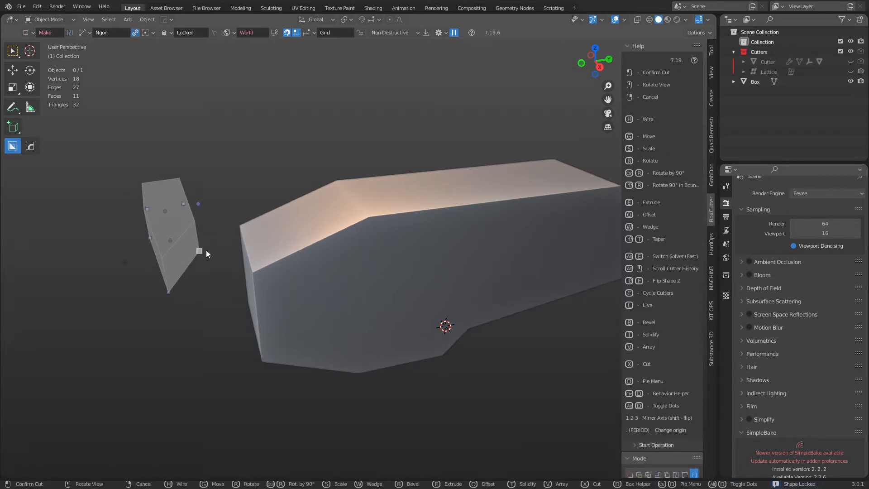
pyautogui.click(214, 224)
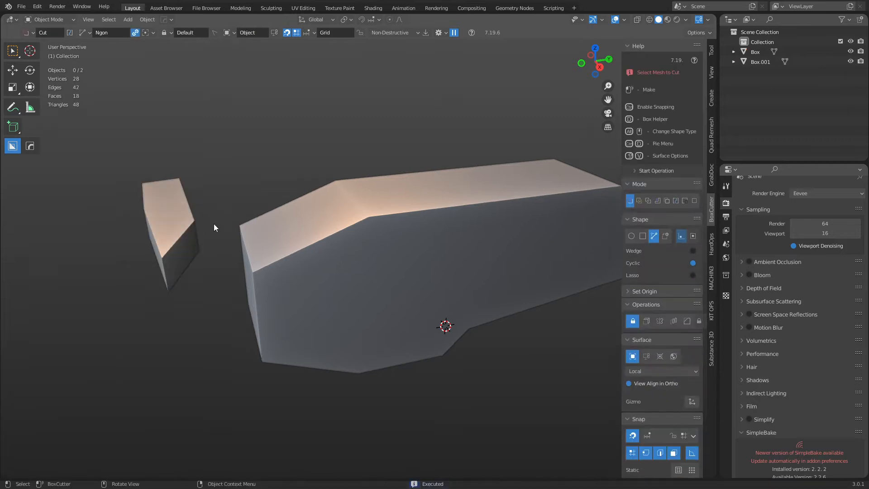
pyautogui.press('x')
pyautogui.click(186, 238)
# Select the large solid and draw a four-point grid-snapped Ngon cutter on its side face, overlapping the sloping front edge
pyautogui.click(312, 245)
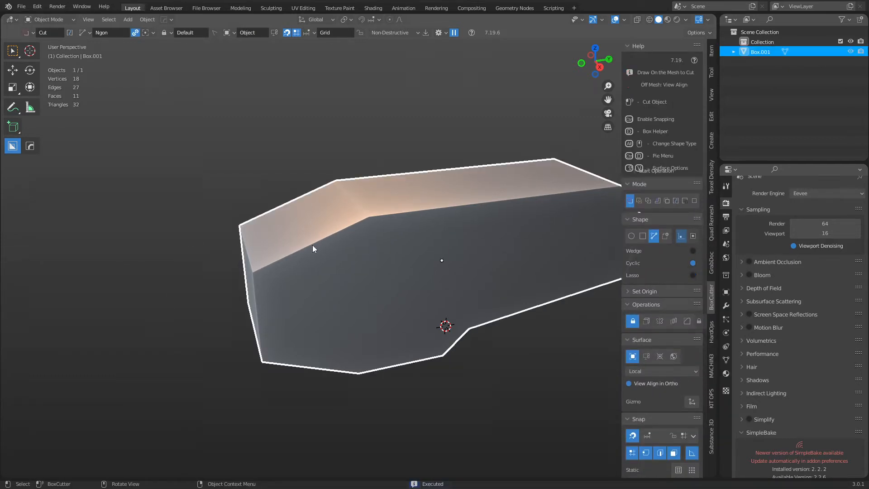
pyautogui.press('ctrl')
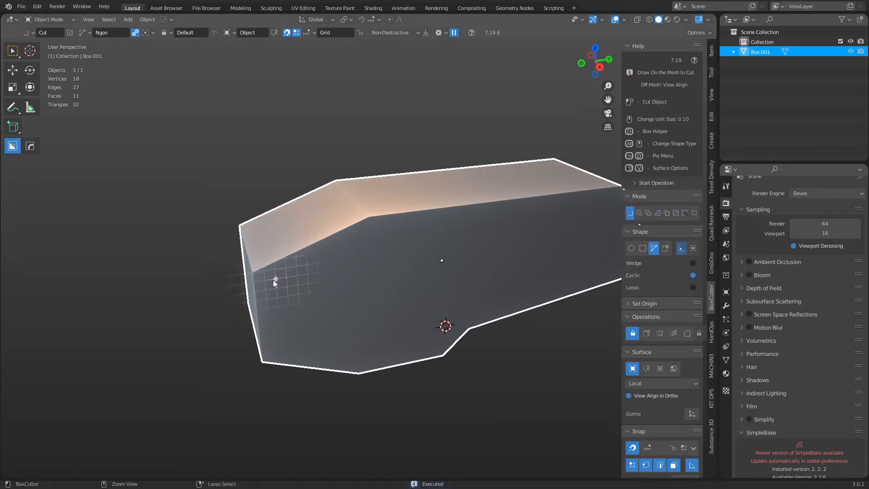
pyautogui.keyDown('ctrl'); pyautogui.click(274, 279); pyautogui.keyUp('ctrl')
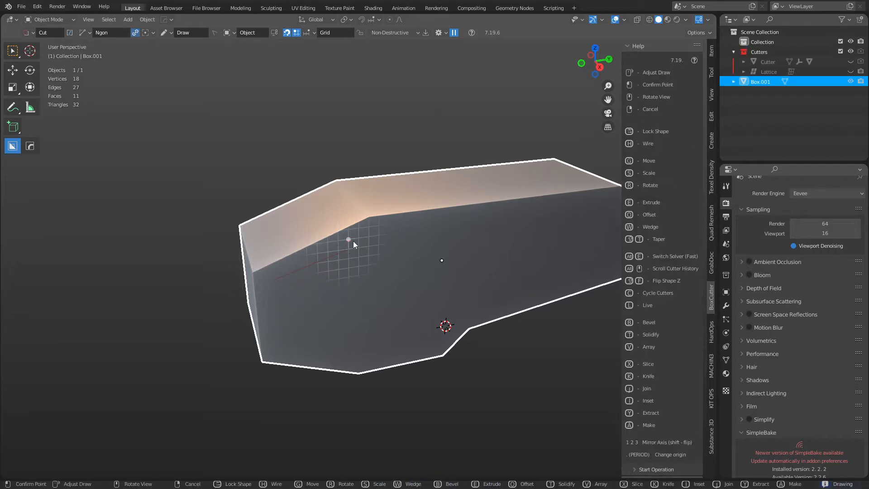
pyautogui.click(357, 238)
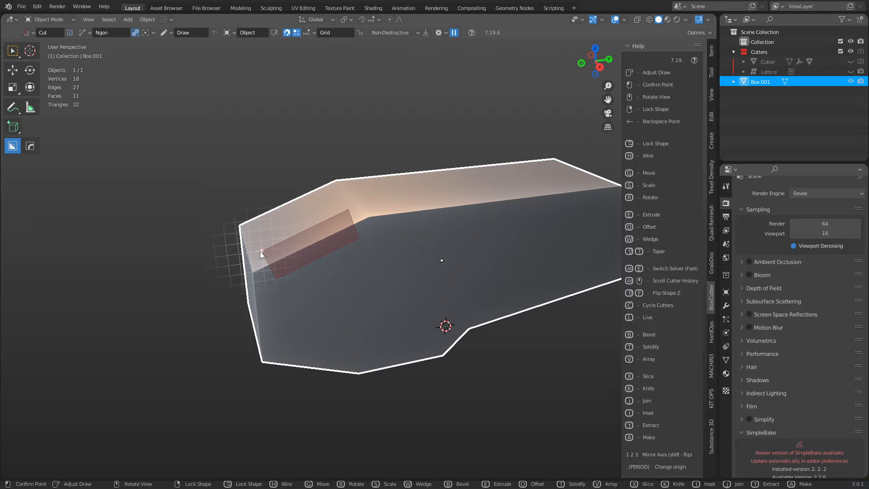
pyautogui.click(260, 251)
# Extrude the Ngon cutter into the solid and offset it outward past the side face, locking the shape
pyautogui.moveTo(260, 251); pyautogui.dragTo(296, 257, button='middle')
pyautogui.press('e')
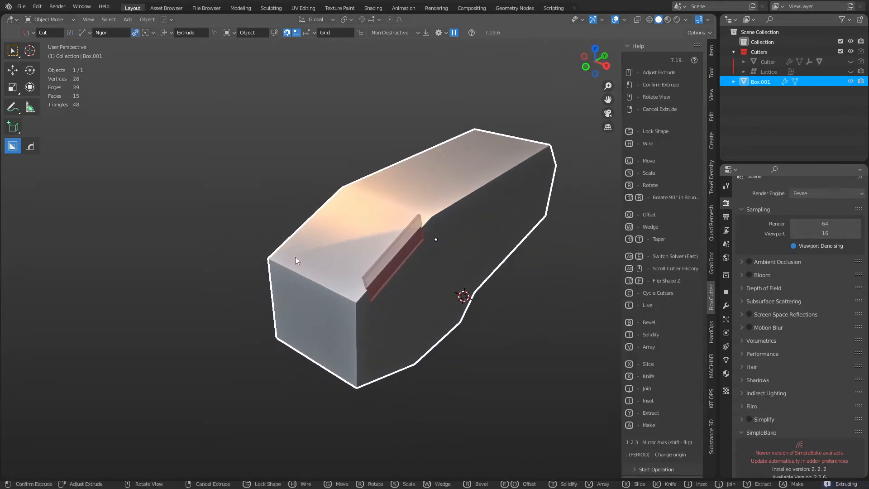
pyautogui.press('o')
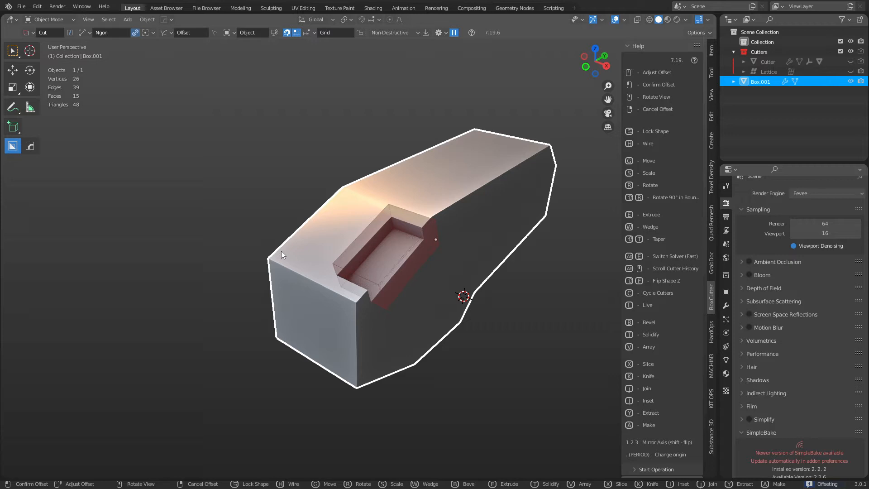
pyautogui.moveTo(284, 251); pyautogui.dragTo(362, 275, button='middle')
pyautogui.press('o')
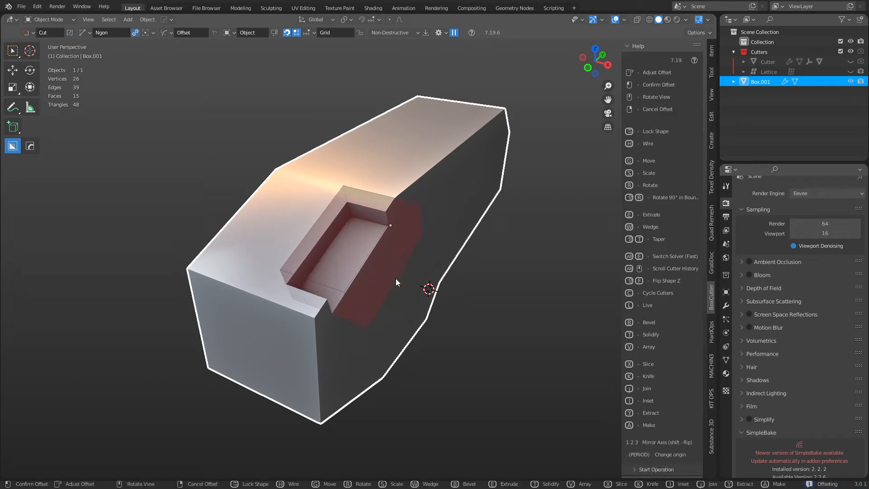
pyautogui.click(371, 278)
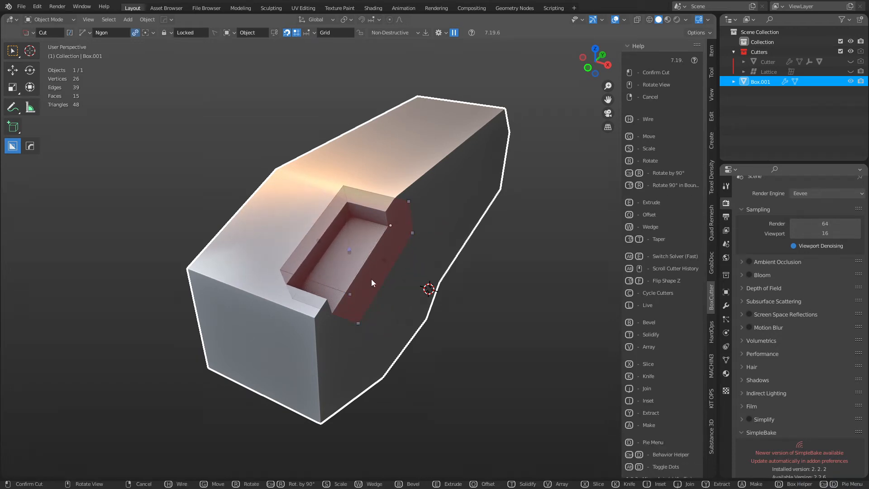
# Try mirroring the cutter across the X, Y and Z axes, and keep only the X-axis mirror to the opposite side
pyautogui.press('1')
pyautogui.press('2')
pyautogui.press('3')
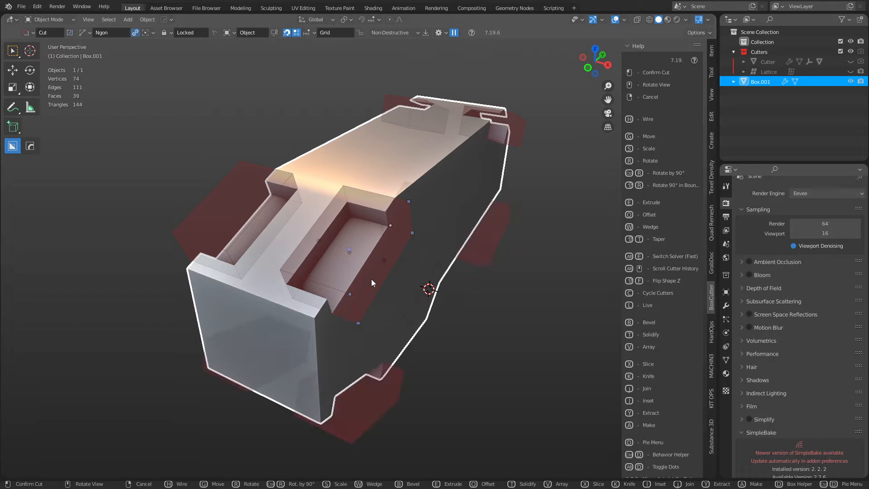
pyautogui.press('1')
pyautogui.press('2')
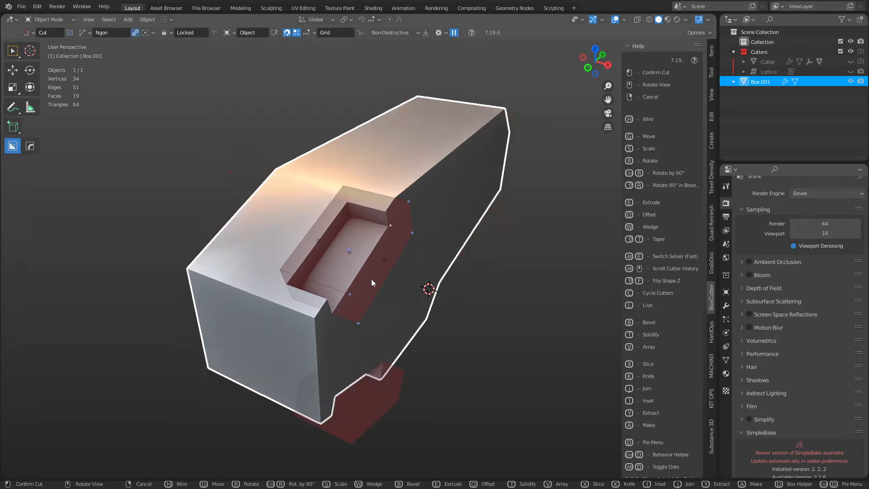
pyautogui.press('3')
pyautogui.press('1')
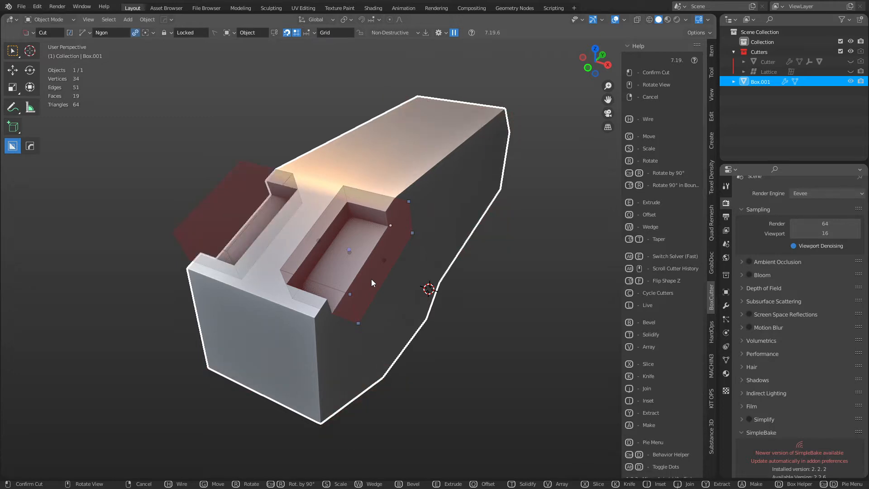
# Try beveling the mirrored cutter with Contour Bevel and fewer segments, and reduce the bevel back to nothing
pyautogui.moveTo(385, 281); pyautogui.dragTo(372, 277, button='middle')
pyautogui.press('b')
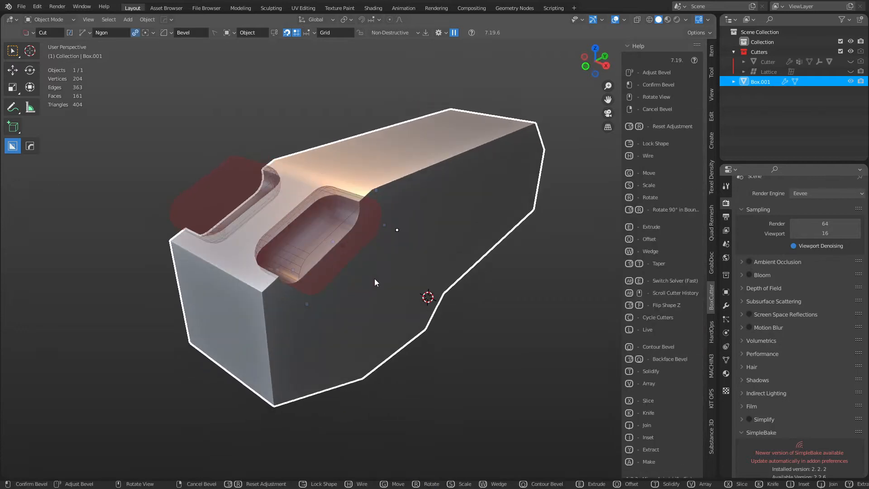
pyautogui.press('q')
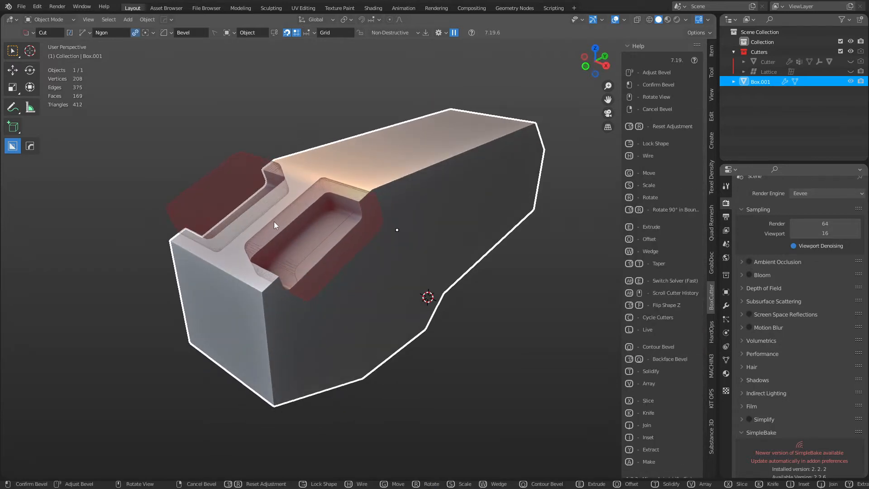
pyautogui.scroll(-5, 274, 221)
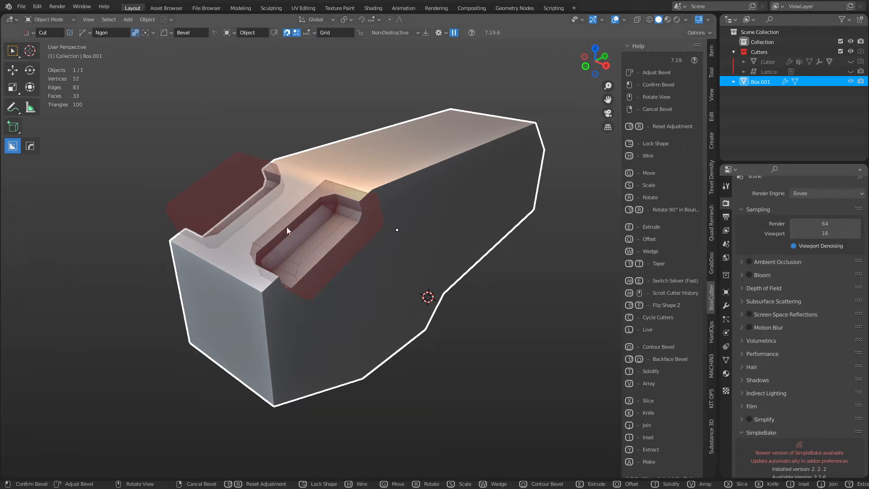
pyautogui.scroll(3, 186, 196)
pyautogui.scroll(-5, 185, 197)
pyautogui.click(215, 204)
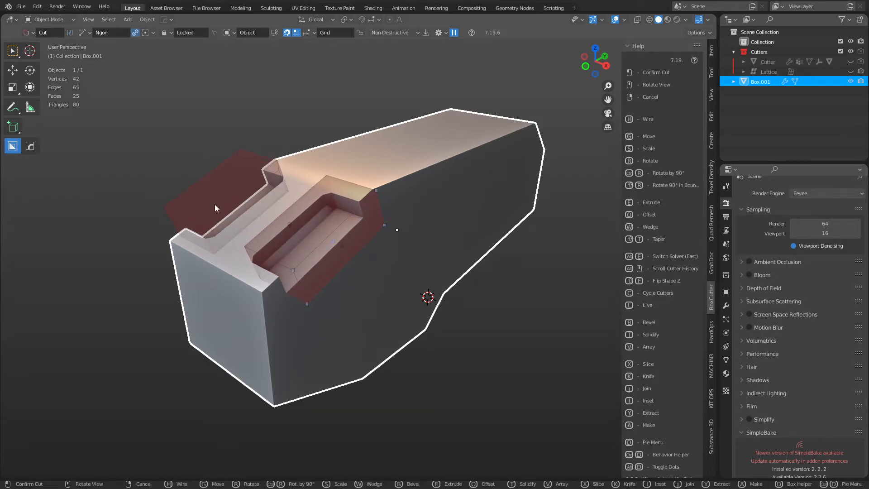
pyautogui.press('b')
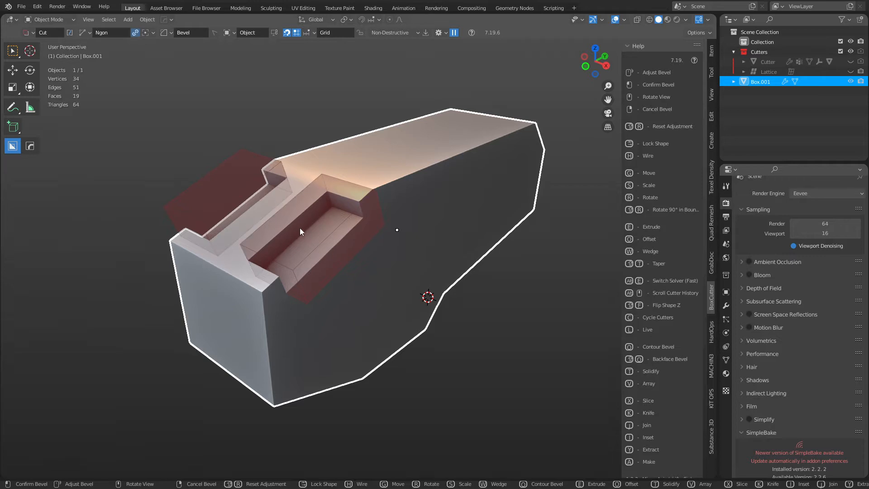
pyautogui.click(291, 223)
# Turn the mirrored cutter into a wedge and cycle the side it slopes toward
pyautogui.moveTo(361, 262); pyautogui.dragTo(387, 273, button='middle')
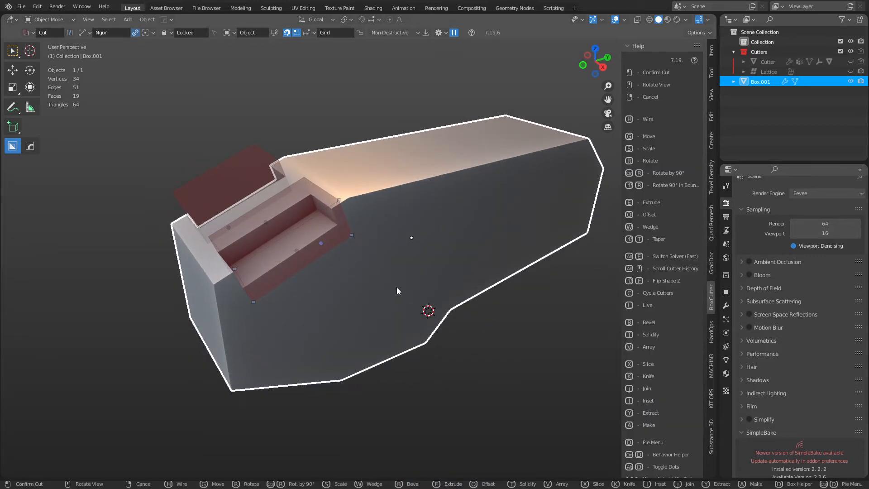
pyautogui.press('w')
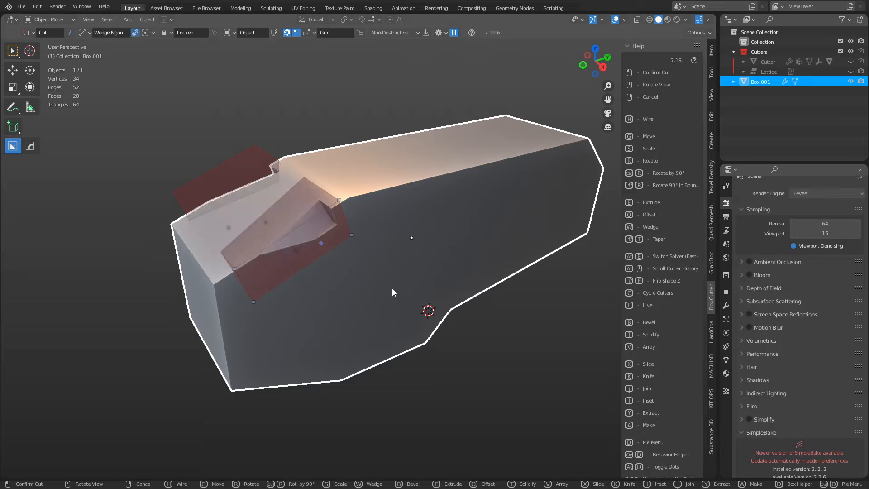
pyautogui.press('w')
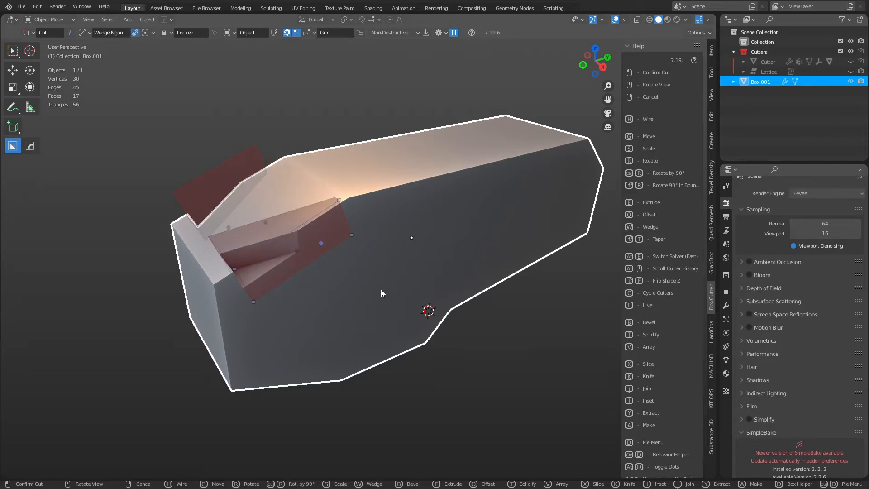
# Turn off the wedge on the mirrored cutter, adjust its taper, and lock the shape
pyautogui.press('w')
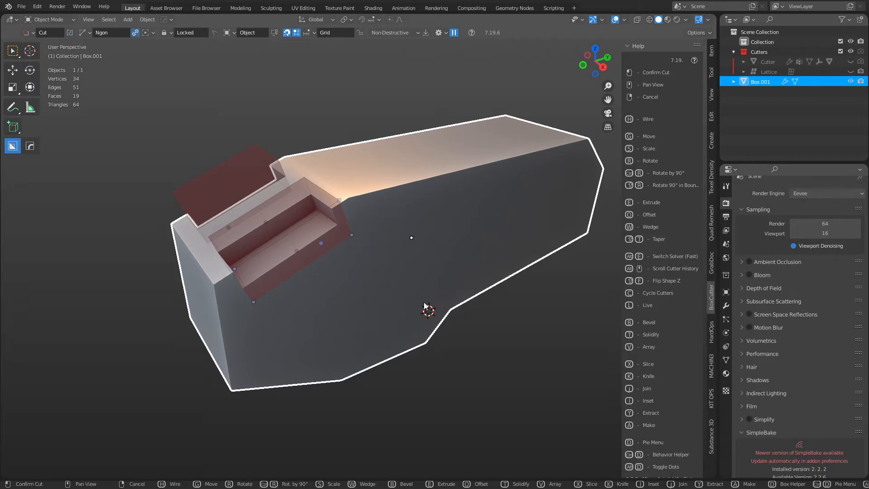
pyautogui.hotkey('shift', 't')
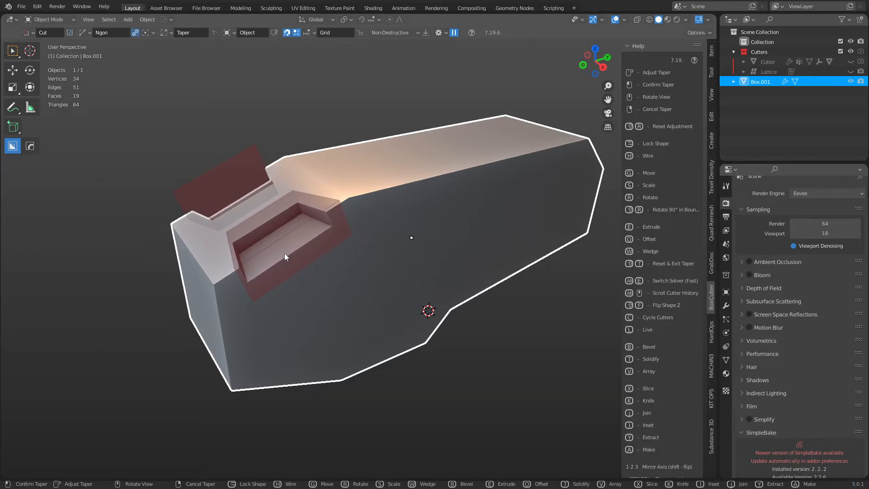
pyautogui.click(272, 249)
pyautogui.moveTo(424, 305); pyautogui.dragTo(441, 293, button='middle')
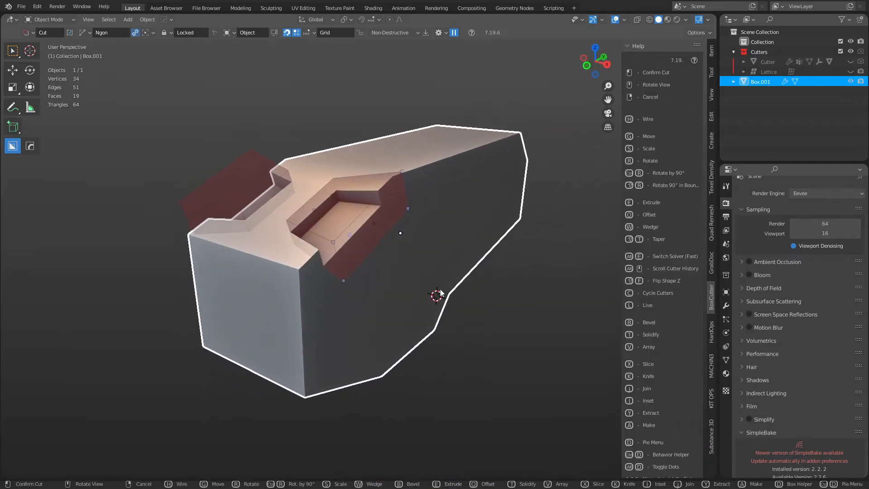
# Adjust the cutter's offset and extrusion depth, pulling its outer face back until it lies level with the solid's side face
pyautogui.press('o')
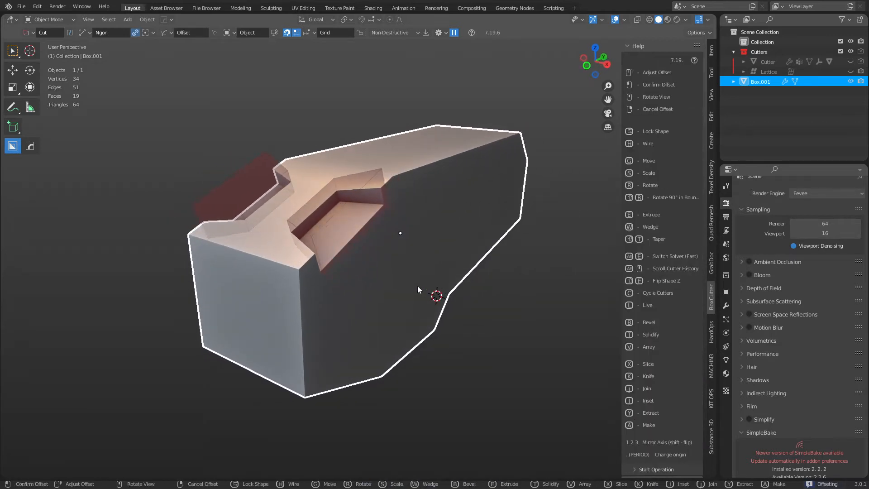
pyautogui.click(417, 291)
pyautogui.moveTo(417, 291); pyautogui.dragTo(401, 275, button='middle')
pyautogui.scroll(3, 386, 278)
pyautogui.press('e')
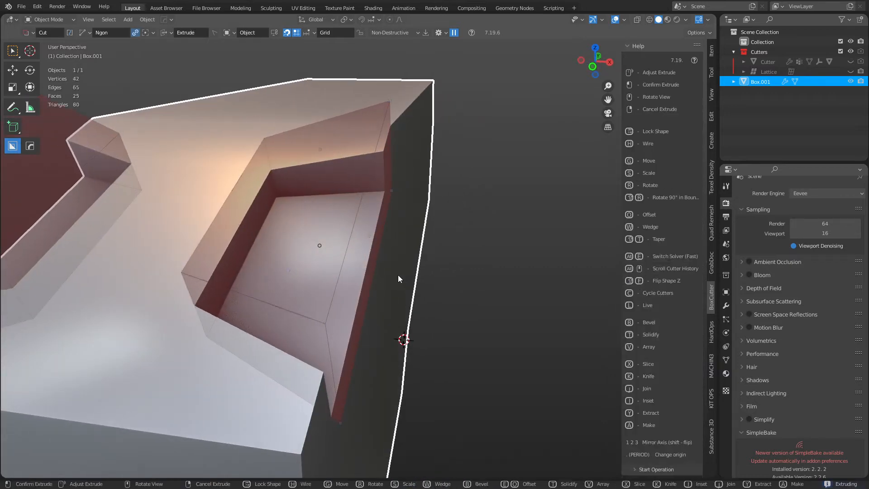
pyautogui.press('o')
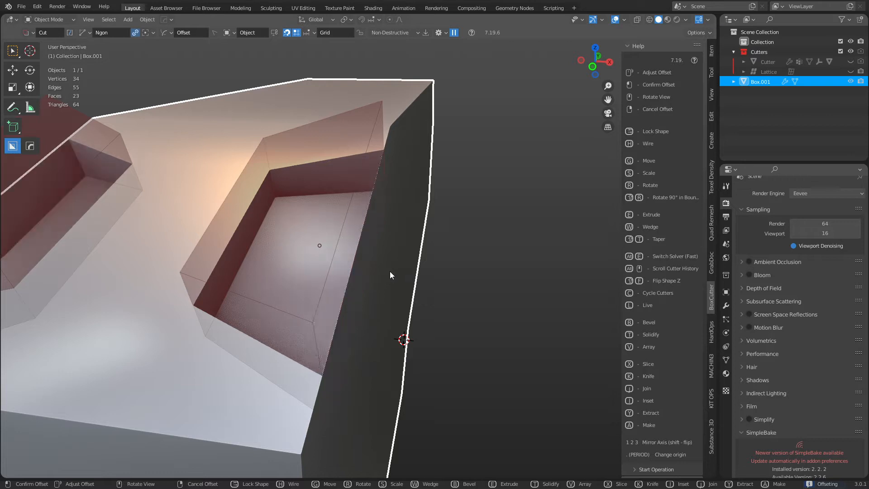
pyautogui.click(389, 271)
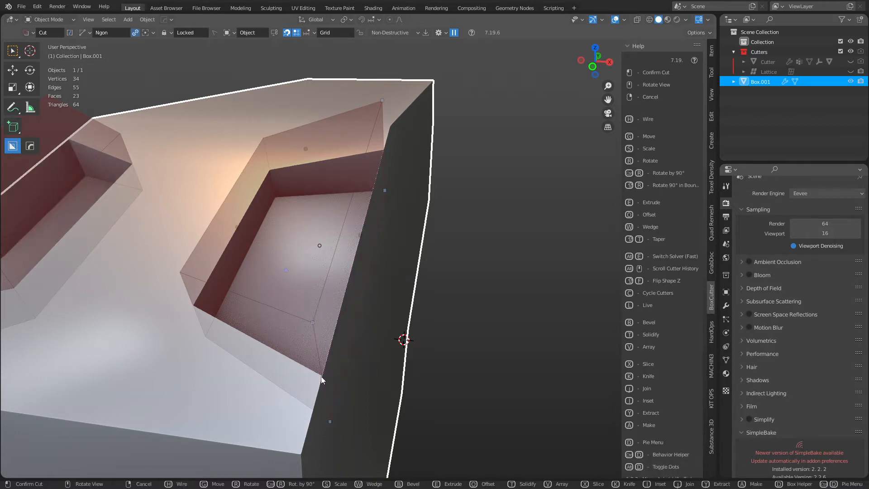
# Offset the cutter back out past the side face and readjust its extrusion depth
pyautogui.moveTo(326, 372); pyautogui.dragTo(296, 362, button='middle')
pyautogui.moveTo(270, 332); pyautogui.dragTo(287, 319, button='middle')
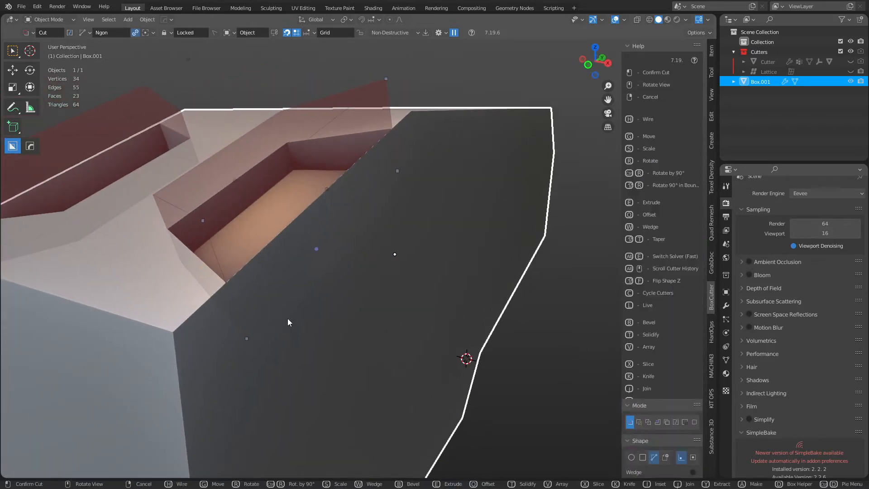
pyautogui.press('e')
pyautogui.press('o')
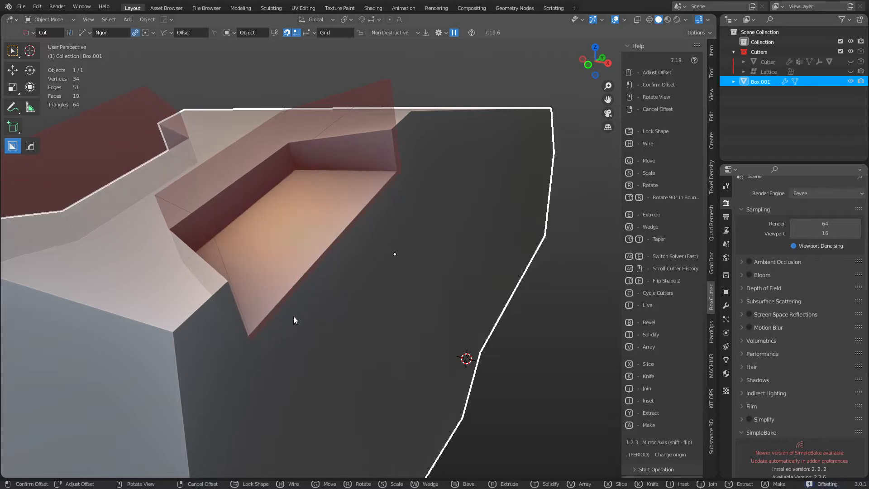
pyautogui.click(294, 319)
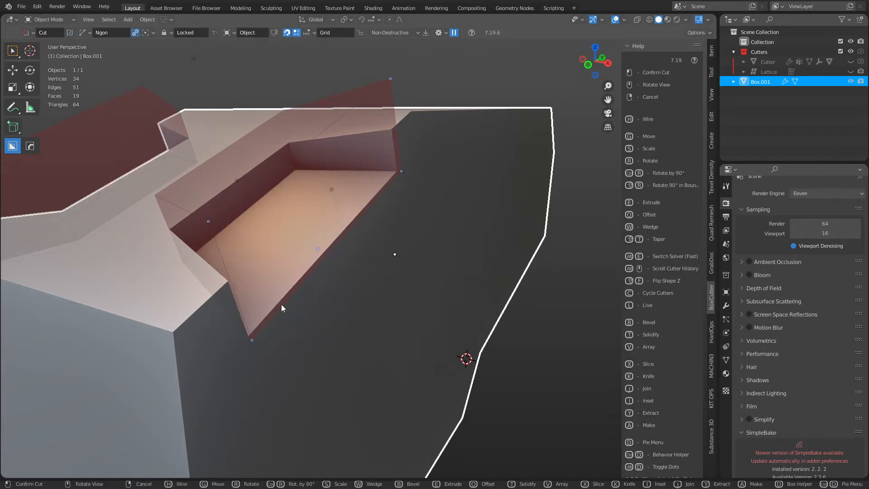
pyautogui.press('o')
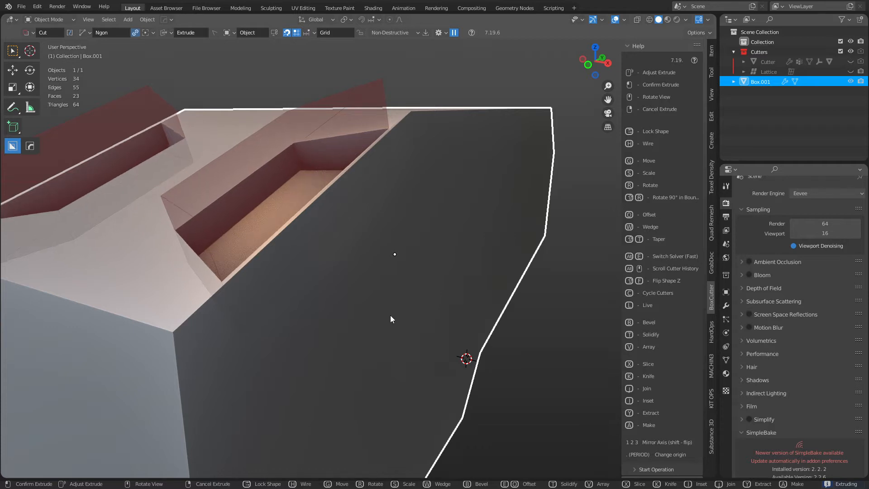
pyautogui.click(401, 319)
pyautogui.moveTo(461, 314); pyautogui.dragTo(409, 300, button='middle')
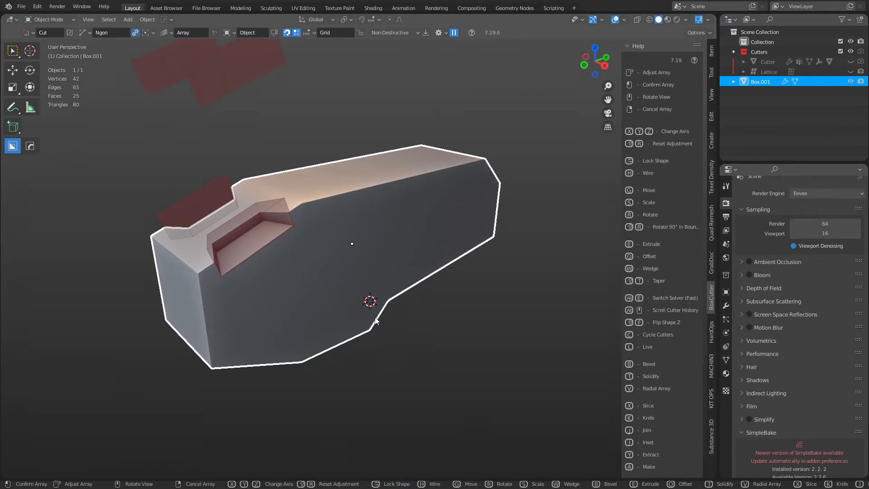
# Try arraying the mirrored cutter along different axes with varying spacing and copy counts
pyautogui.press('v')
pyautogui.press('y')
pyautogui.press('z')
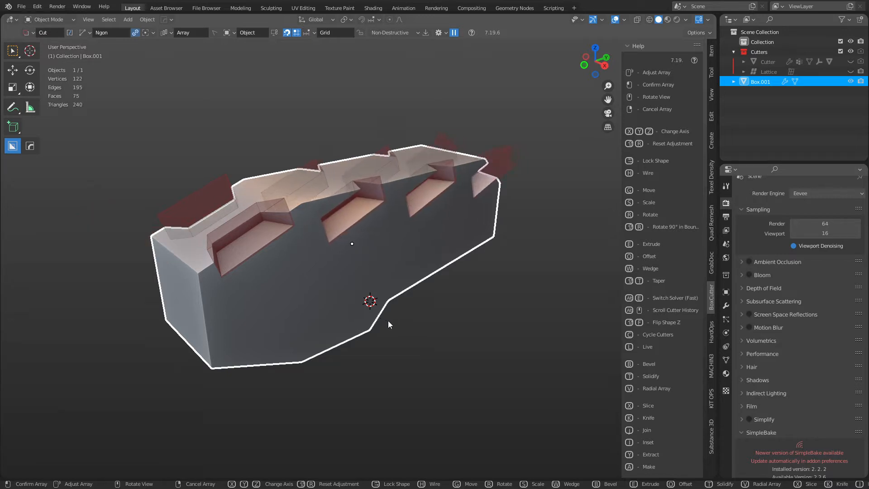
pyautogui.scroll(-1, 394, 324)
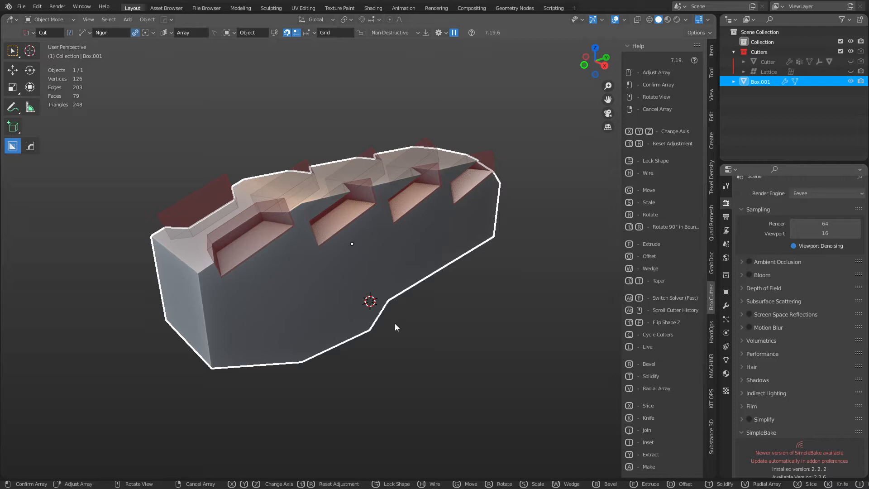
pyautogui.scroll(-1, 394, 323)
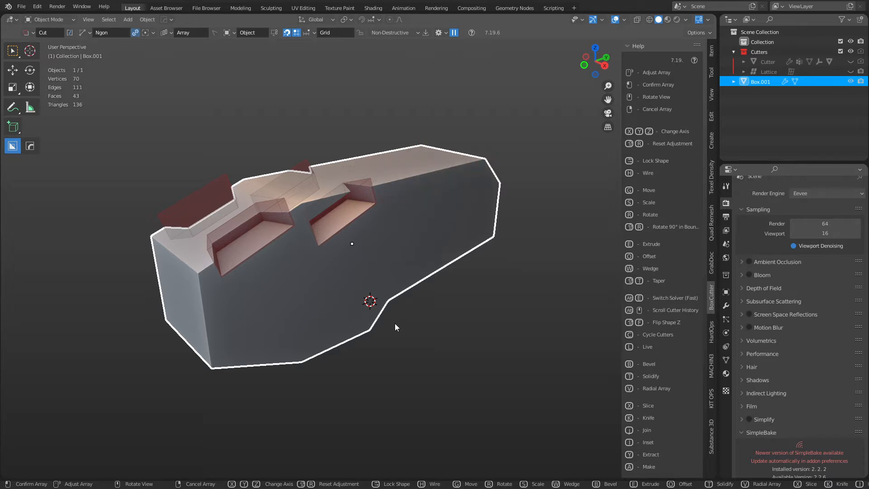
pyautogui.scroll(-1, 394, 323)
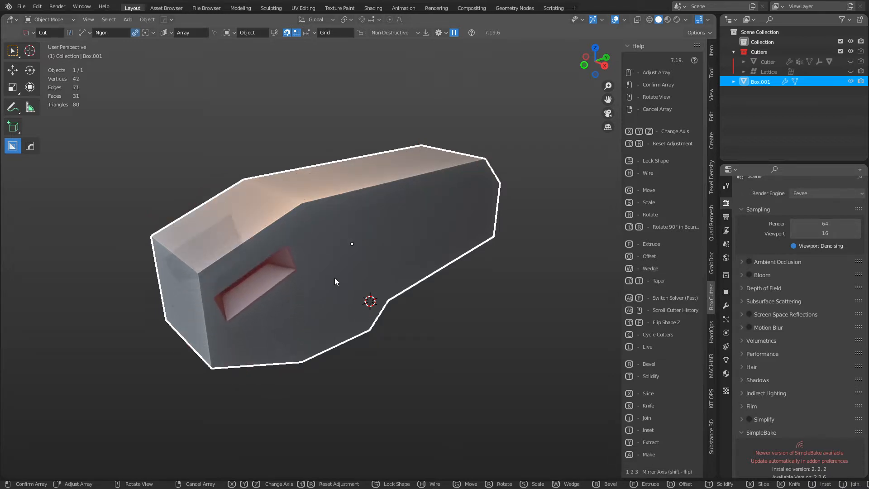
pyautogui.click(324, 251)
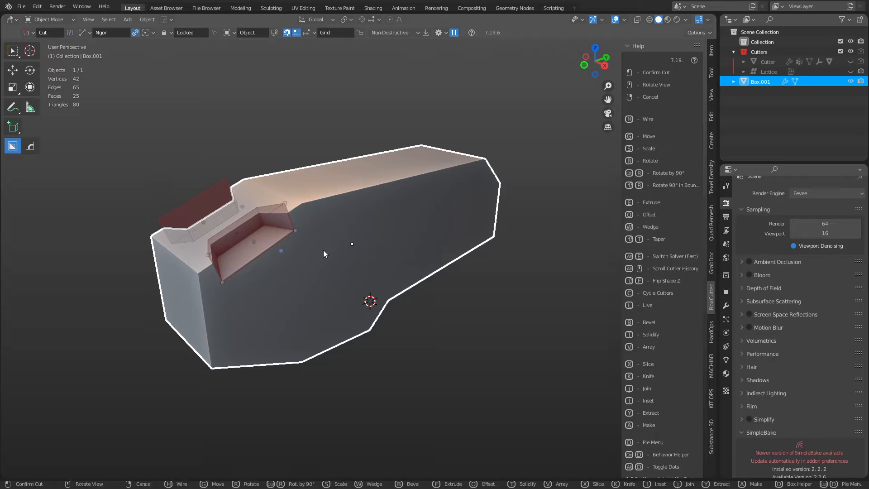
# Move the mirrored cutter farther up the sloped edge of the solid and adjust its scale
pyautogui.moveTo(333, 276); pyautogui.dragTo(370, 275, button='middle')
pyautogui.press('g')
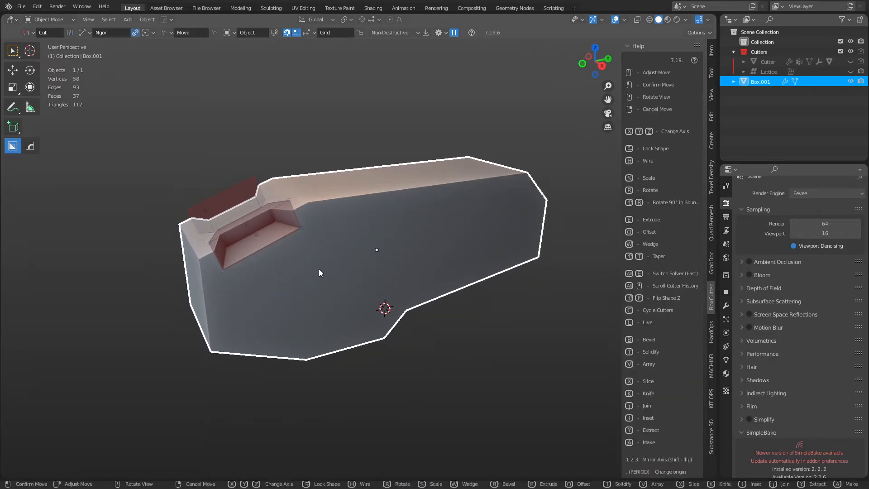
pyautogui.click(330, 265)
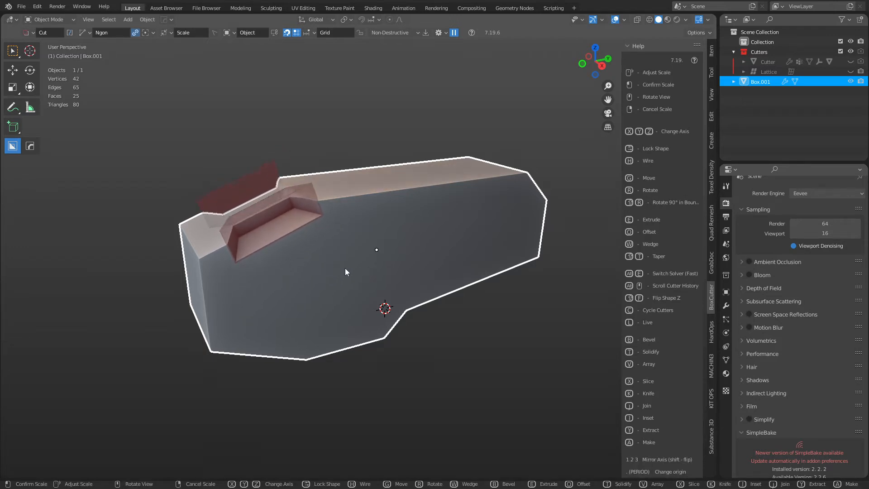
pyautogui.press('g')
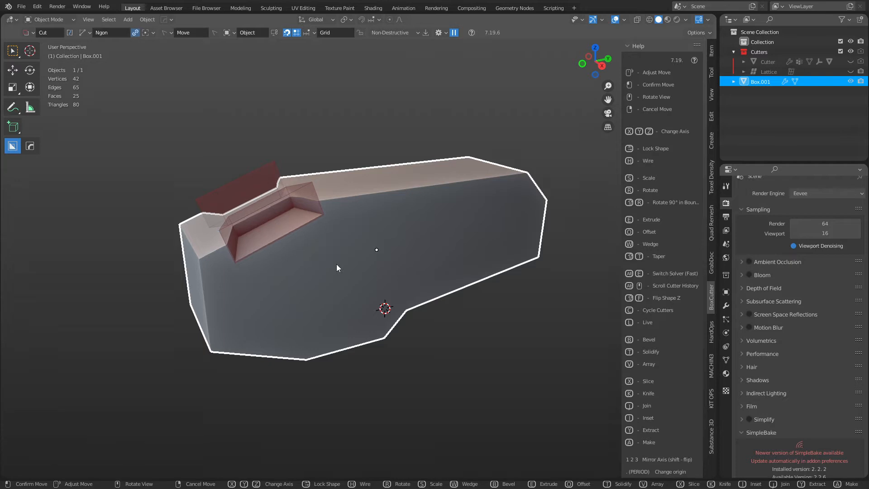
pyautogui.click(330, 273)
# Try rotating the mirrored cutter about its Y and X axes
pyautogui.moveTo(404, 297); pyautogui.dragTo(438, 303, button='middle')
pyautogui.press('r')
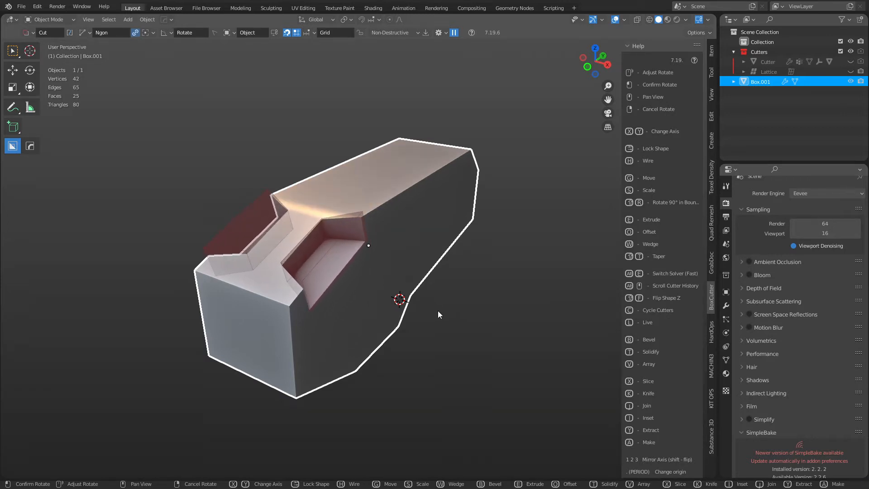
pyautogui.press('y')
pyautogui.press('x')
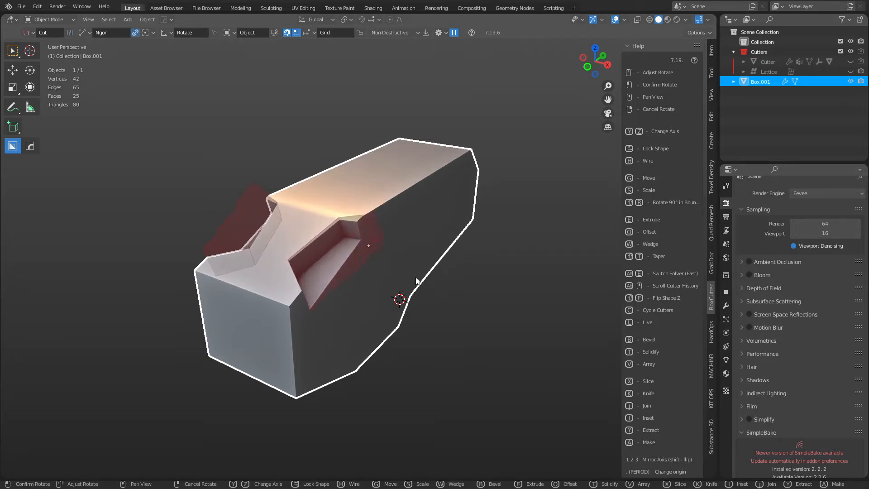
pyautogui.click(435, 300)
pyautogui.moveTo(435, 300); pyautogui.dragTo(429, 327, button='middle')
pyautogui.scroll(1, 415, 318)
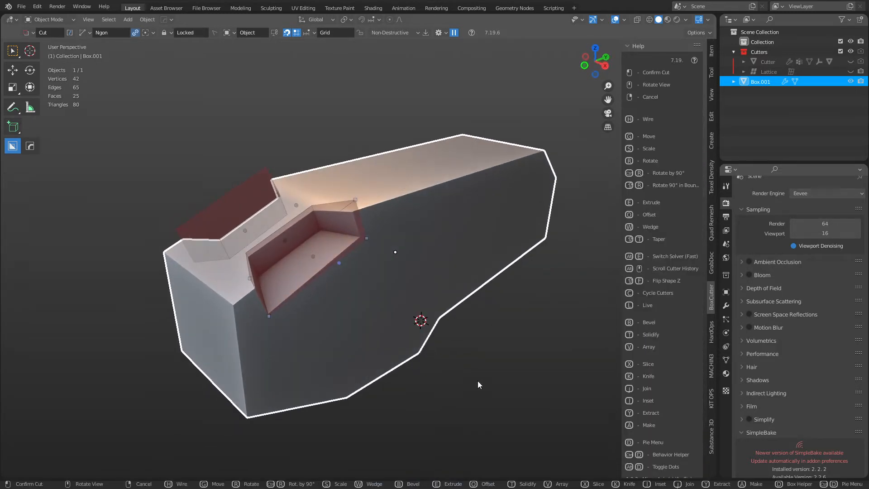
# Apply the mirrored Ngon cut to the solid
pyautogui.click(488, 319)
pyautogui.press('d')
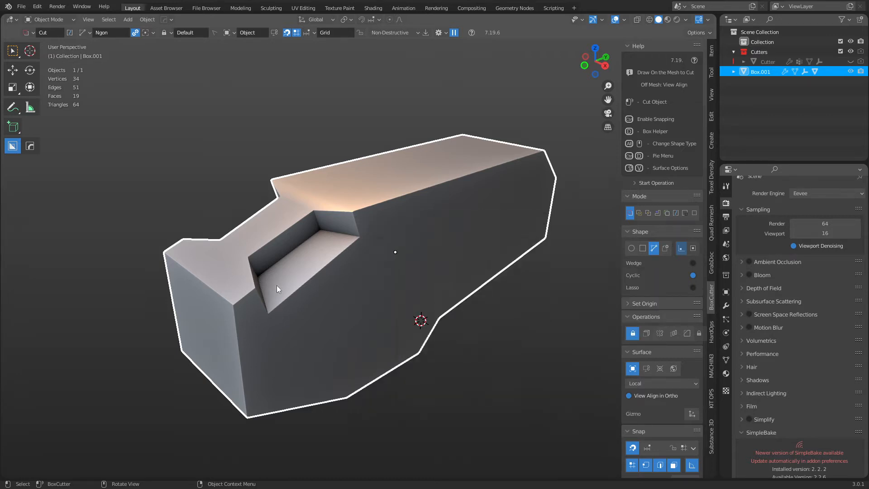
pyautogui.moveTo(374, 258); pyautogui.dragTo(403, 245, button='middle')
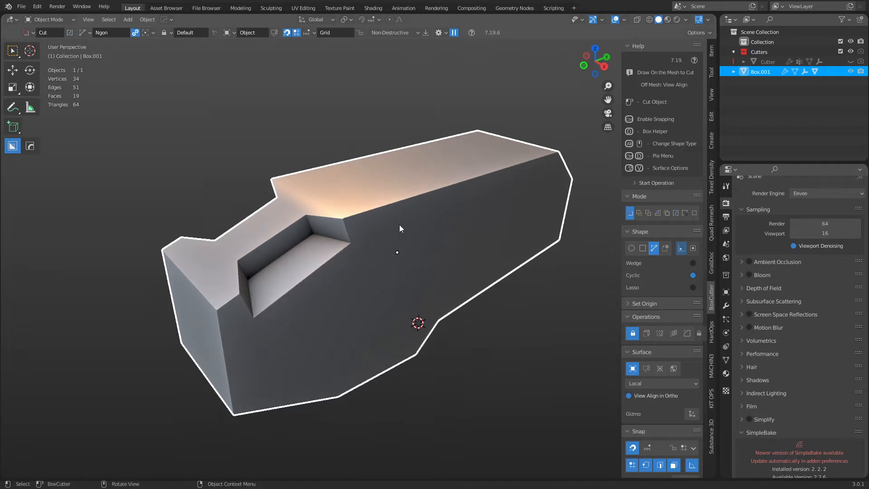
# Draw a four-sided Ngon across the solid's long upper side edge and extrude it into the body
pyautogui.click(392, 230)
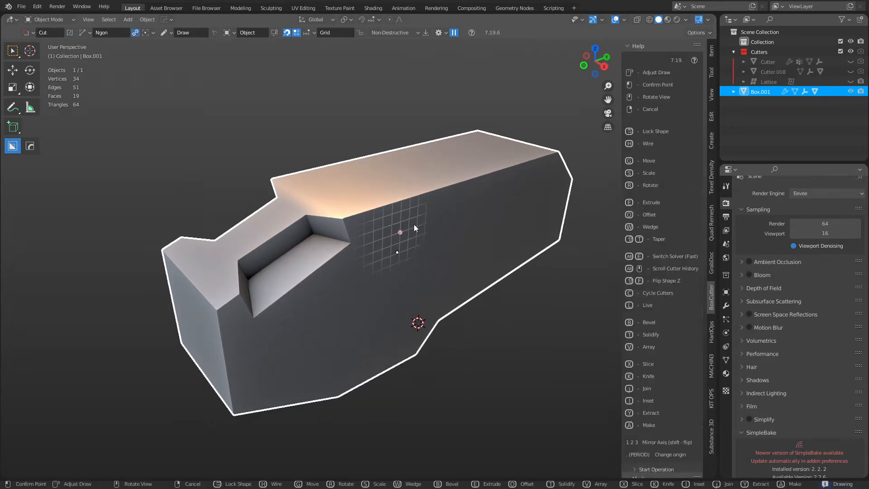
pyautogui.click(461, 168)
pyautogui.click(373, 186)
pyautogui.press('e')
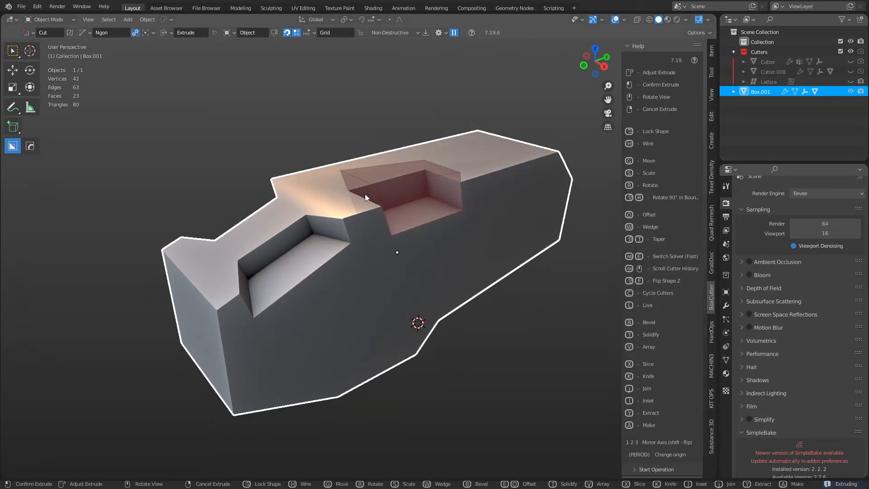
# Switch the mirrored Ngon shape from Cut to Make and create it as a separate mesh
pyautogui.press('a')
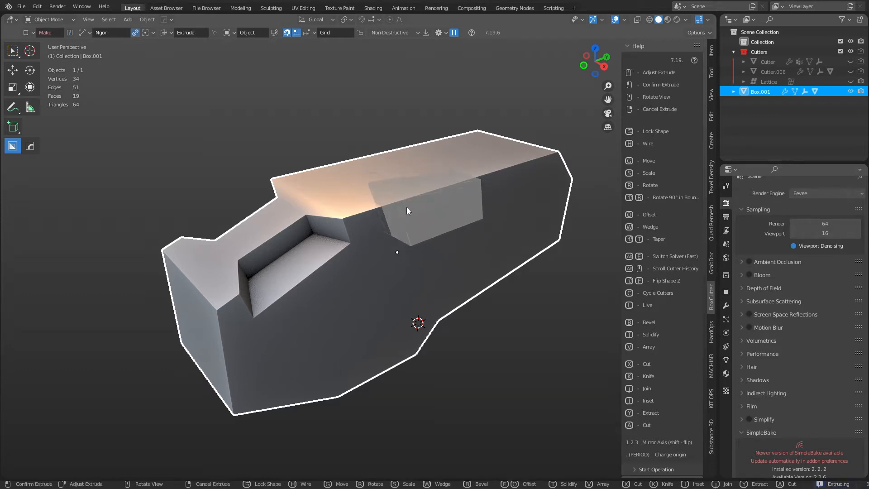
pyautogui.press('Tab')
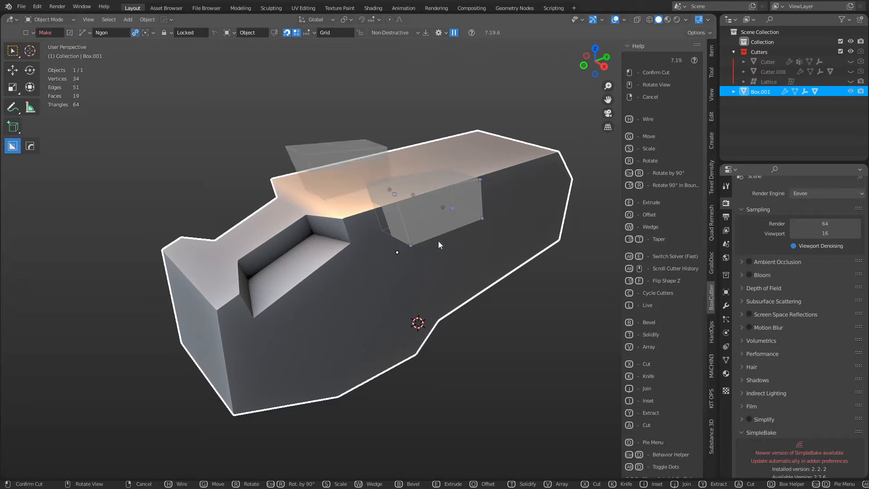
pyautogui.click(453, 252)
# Delete the newly made mirrored Ngon mesh
pyautogui.click(413, 220)
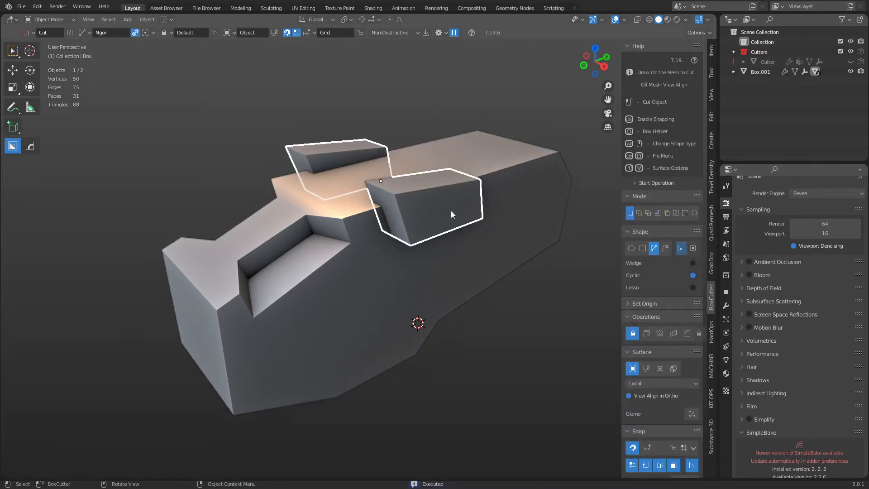
pyautogui.press('x')
pyautogui.click(426, 228)
pyautogui.moveTo(398, 235); pyautogui.dragTo(409, 240, button='middle')
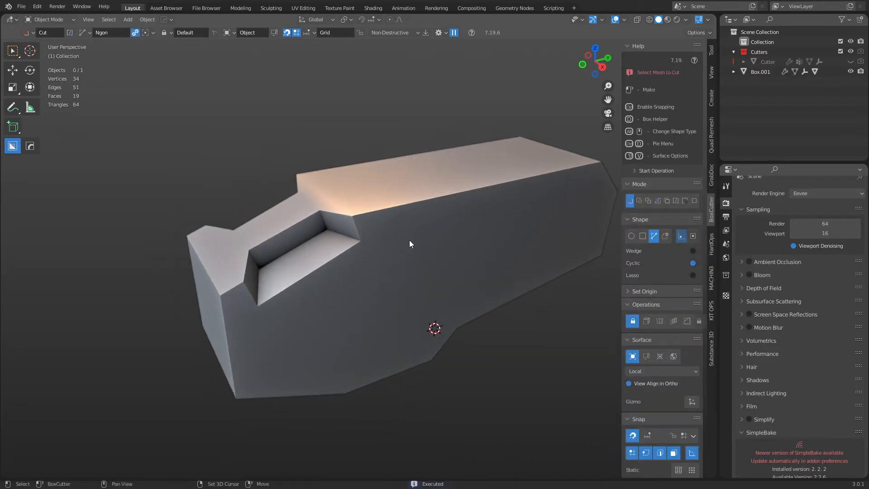
pyautogui.press('d')
pyautogui.moveTo(399, 239); pyautogui.dragTo(409, 236)
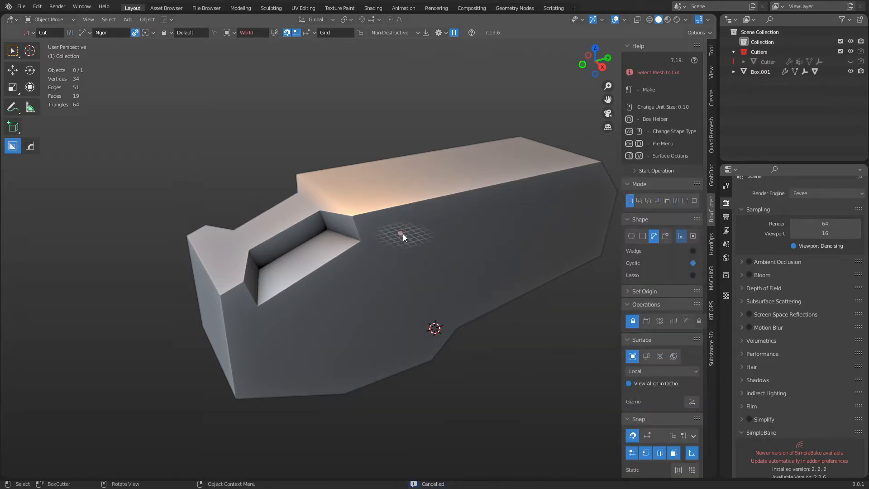
pyautogui.rightClick(403, 235)
# Cut a four-sided Ngon recess into the solid's long upper side edge, extruded inward and mirrored on Z
pyautogui.click(403, 230)
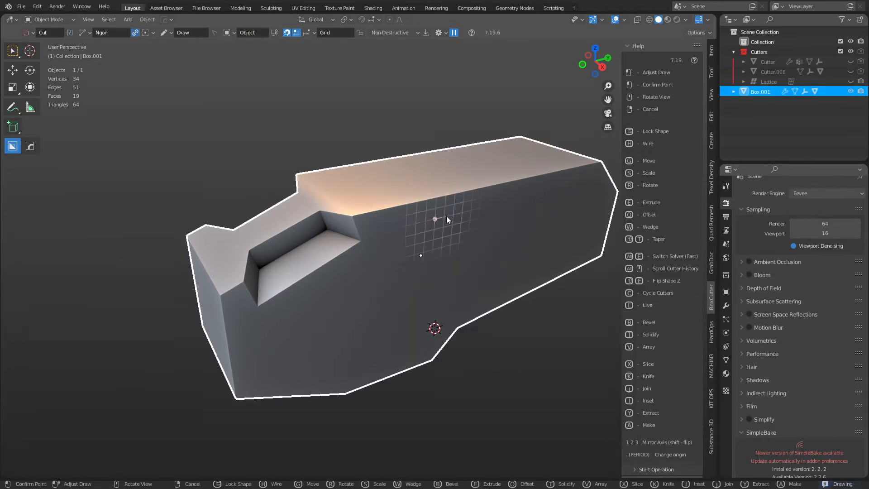
pyautogui.click(489, 174)
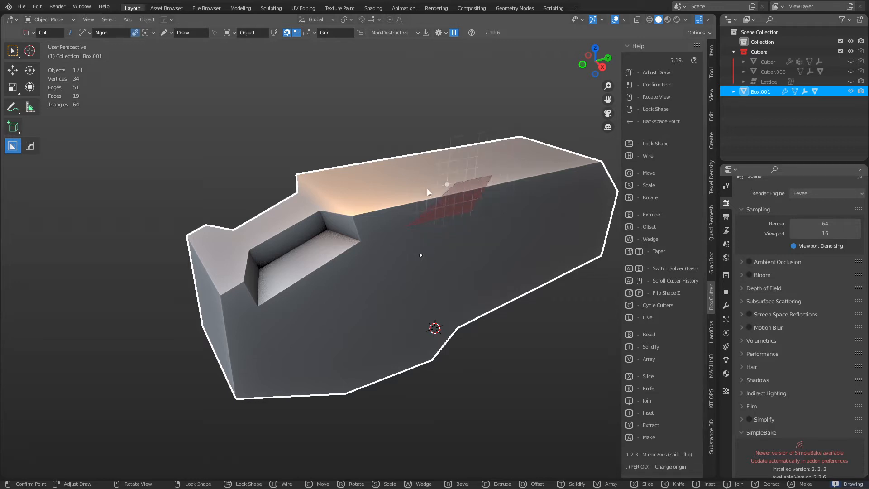
pyautogui.doubleClick(390, 195)
pyautogui.press('3')
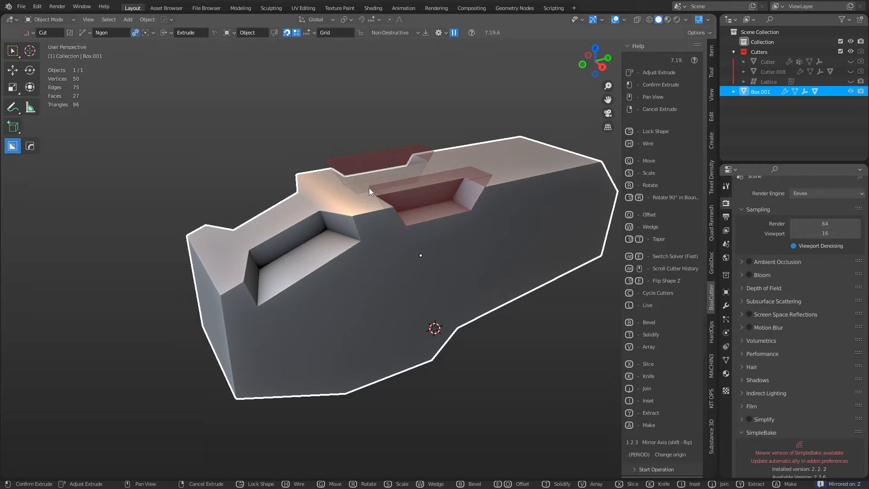
pyautogui.click(398, 232)
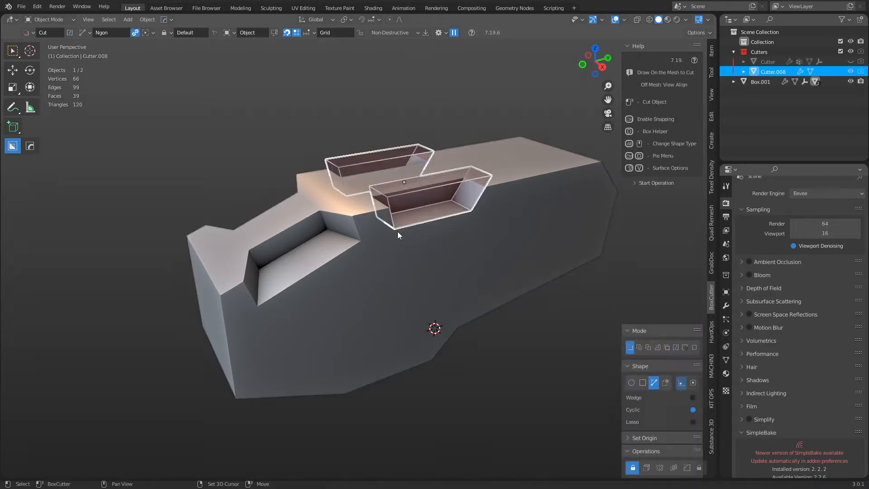
# Select the mirrored Ngon cutter, turn BoxCutter off and try moving the cutter
pyautogui.click(425, 191)
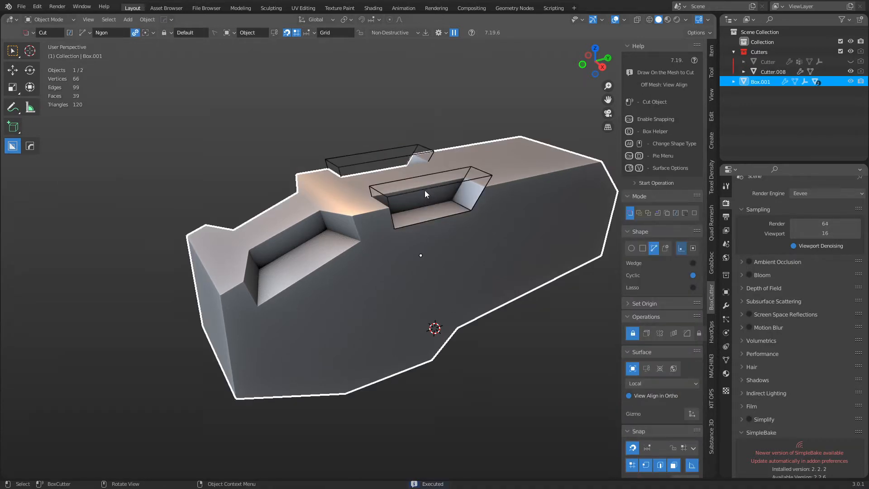
pyautogui.click(425, 189)
pyautogui.moveTo(469, 195); pyautogui.dragTo(467, 198, button='middle')
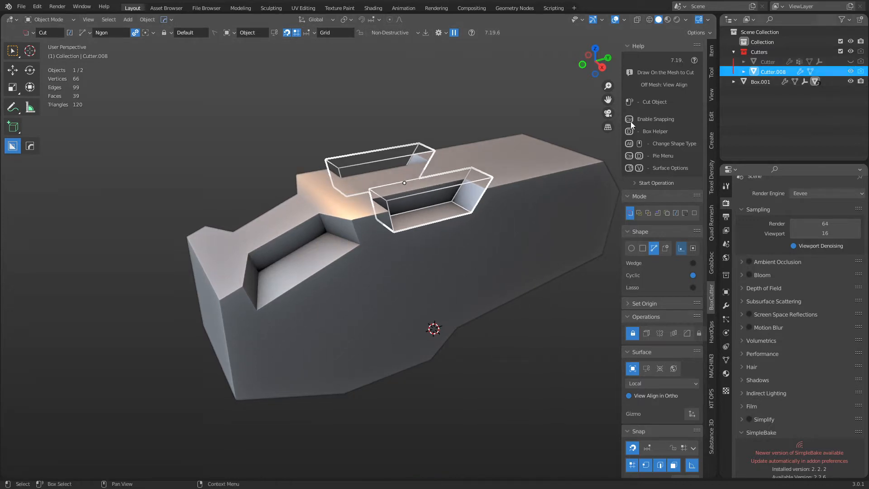
pyautogui.hotkey('alt', 'w')
pyautogui.press('g')
pyautogui.rightClick(441, 203)
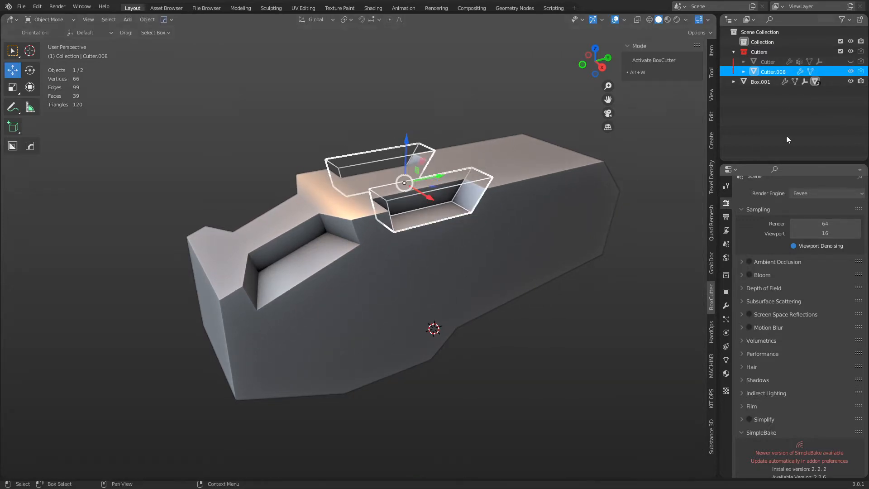
pyautogui.hotkey('alt', 'w')
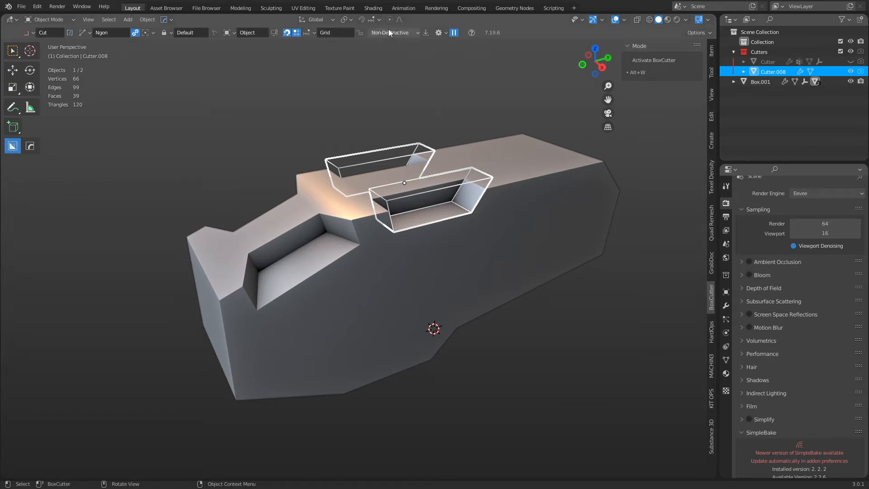
# Select the solid and display its modifier stack to examine the non-destructive Boolean cuts
pyautogui.click(387, 34)
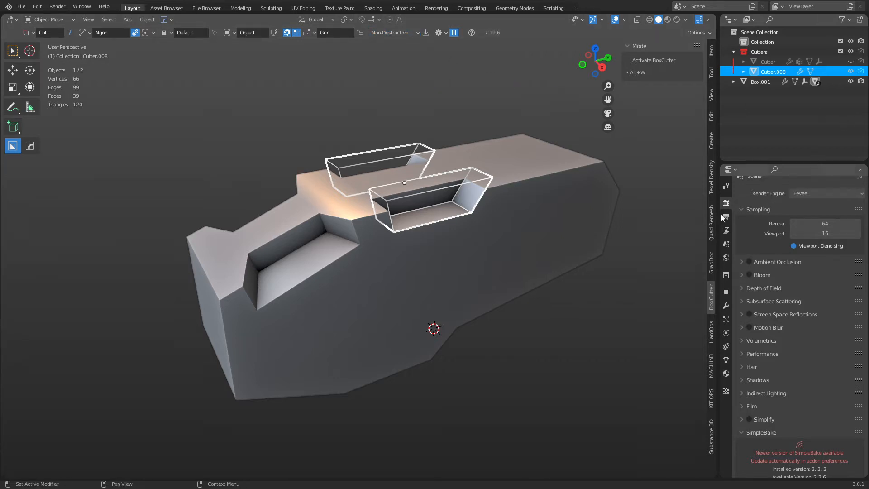
pyautogui.click(524, 261)
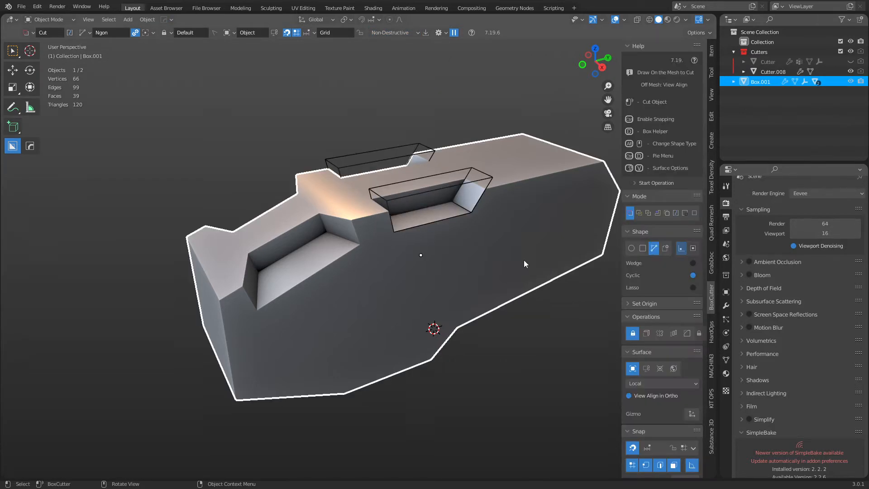
pyautogui.click(727, 306)
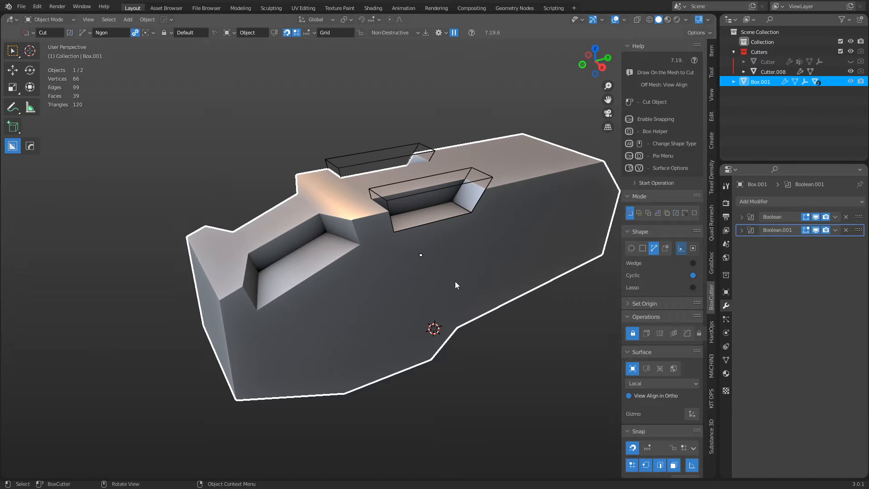
# Turn BoxCutter off and move the mirrored Ngon cutter about 0.125 m in X, 0.258 m in Y and 0.022 m in Z
pyautogui.hotkey('alt', 'w')
pyautogui.press('g')
pyautogui.rightClick(466, 282)
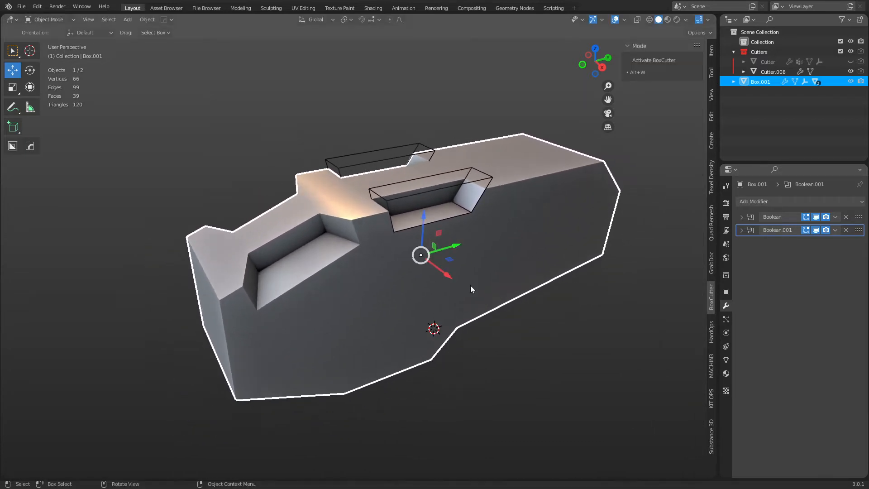
pyautogui.click(411, 195)
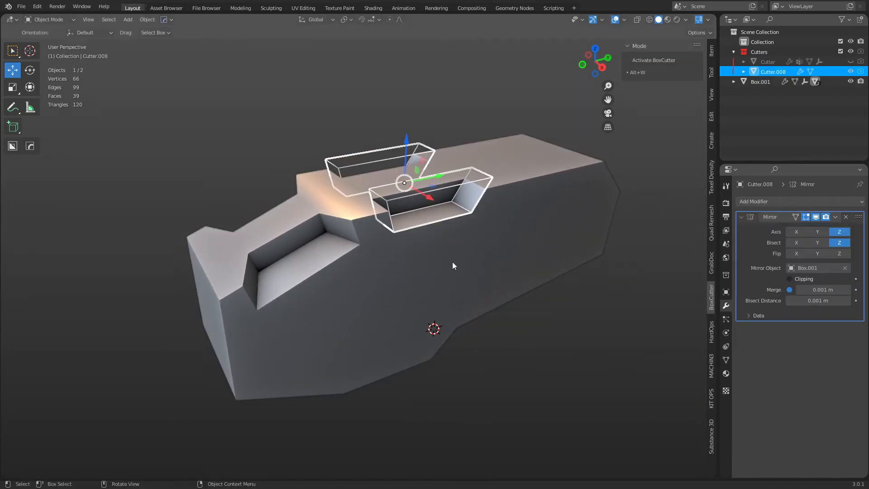
pyautogui.press('g')
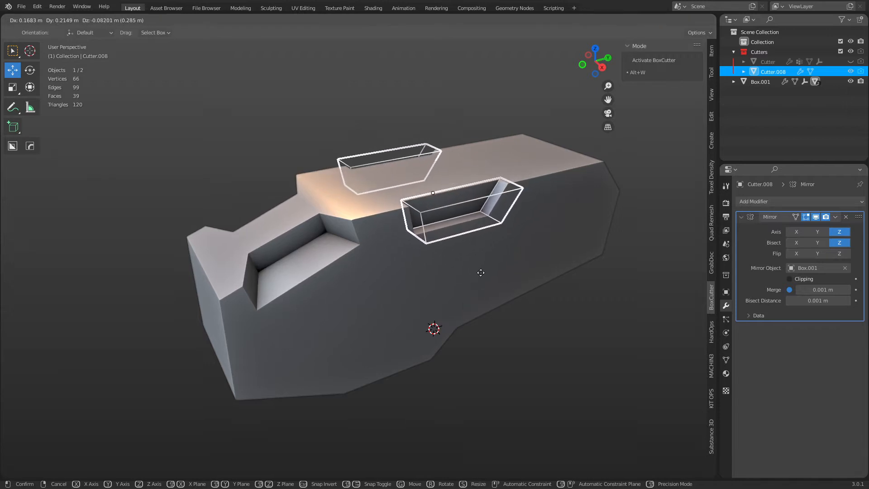
pyautogui.click(483, 259)
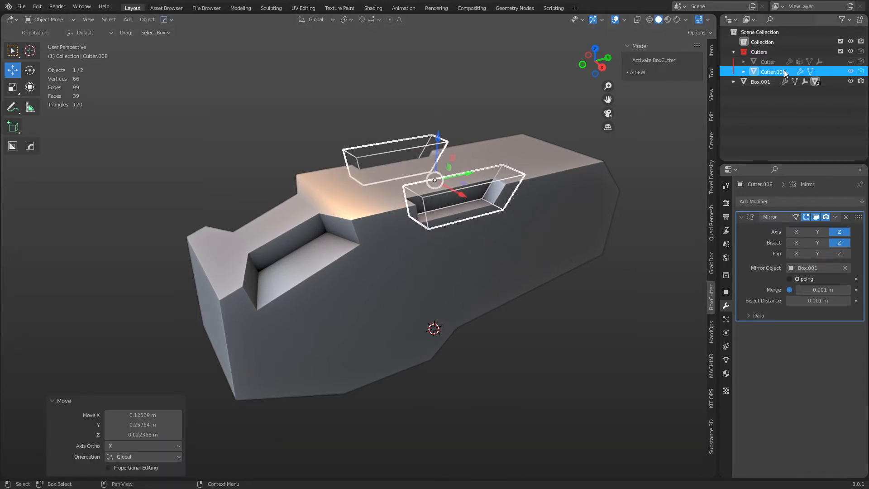
# Delete the mirrored Ngon cutter and select the solid again
pyautogui.press('x')
pyautogui.click(503, 218)
# Inspect the solid's base faces around the unapplied front recesses in Edit Mode and return to Object Mode
pyautogui.moveTo(346, 249); pyautogui.dragTo(440, 240, button='middle')
pyautogui.press('Tab')
pyautogui.press('3')
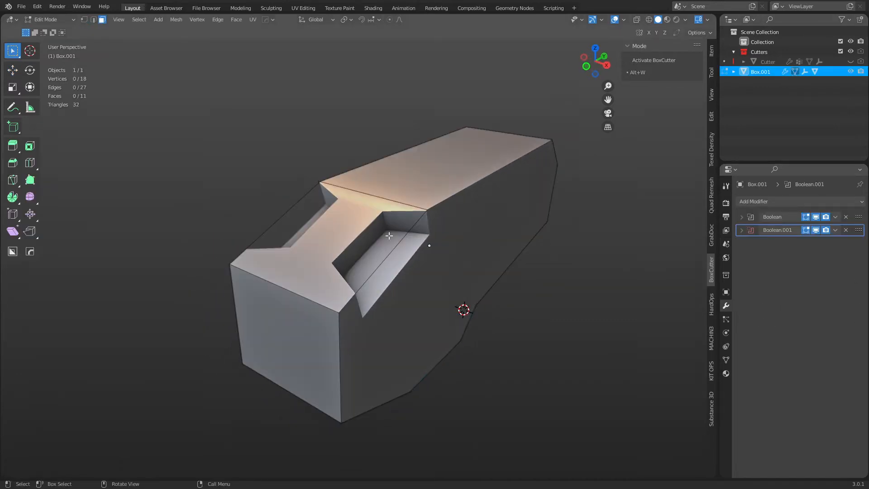
pyautogui.click(348, 235)
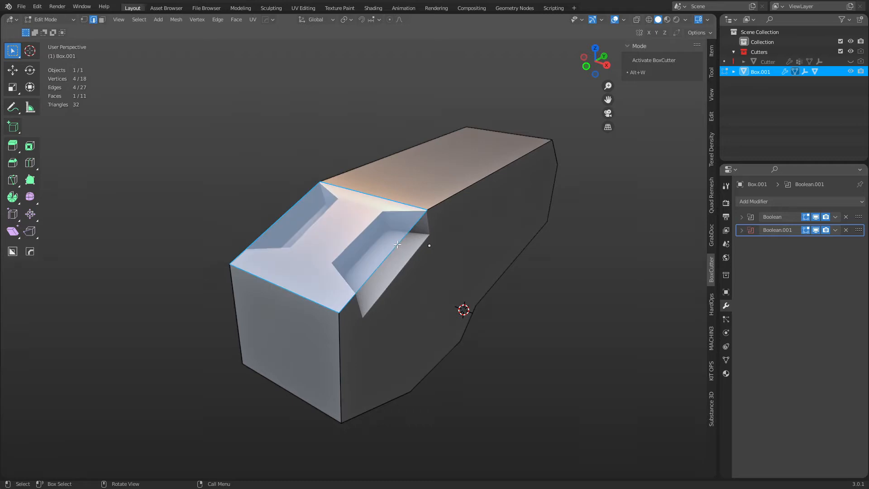
pyautogui.hotkey('alt', 'a')
pyautogui.click(432, 176)
pyautogui.click(266, 325)
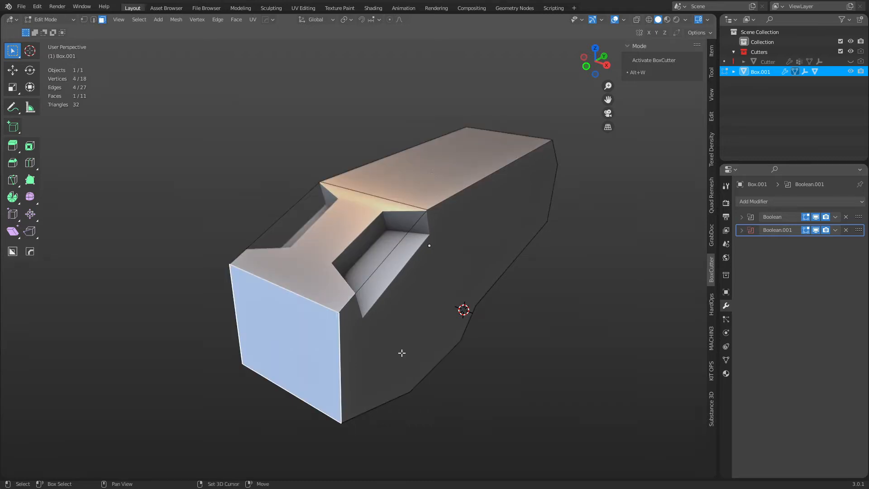
pyautogui.keyDown('shift'); pyautogui.click(432, 350); pyautogui.keyUp('shift')
pyautogui.click(354, 250)
pyautogui.press('Tab')
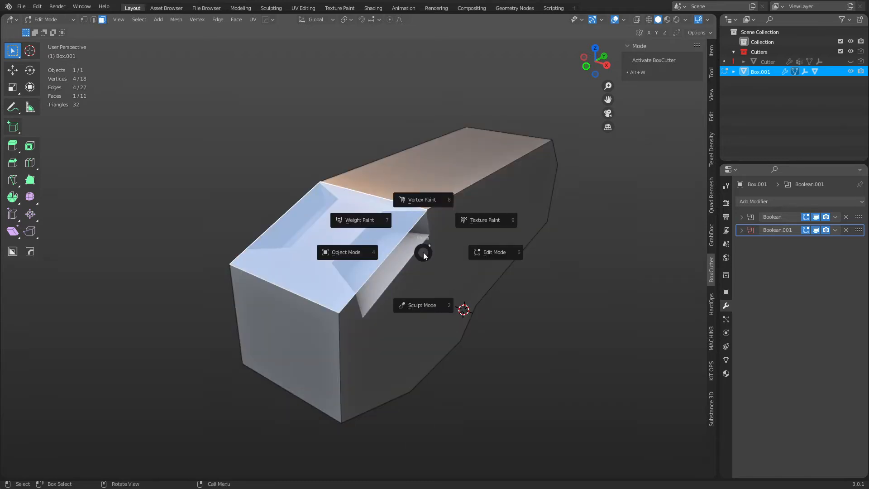
pyautogui.click(360, 251)
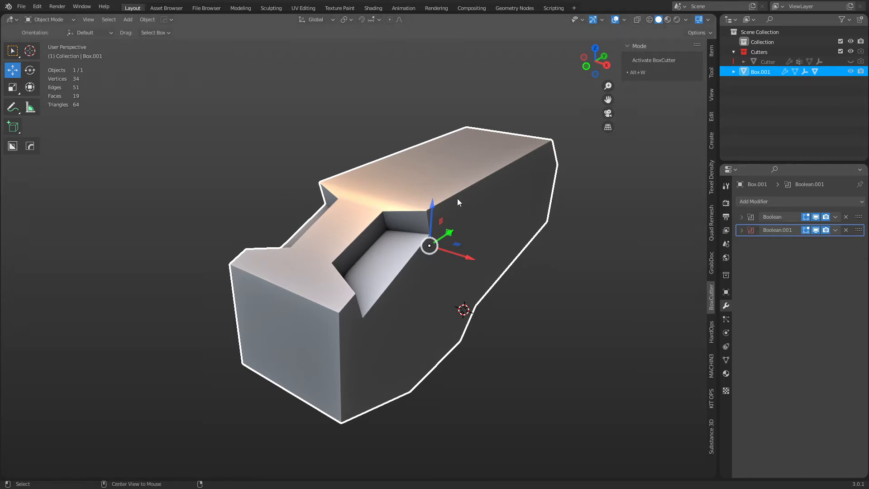
# Reactivate BoxCutter and apply the solid's pending Boolean cuts to its mesh
pyautogui.hotkey('alt', 'w')
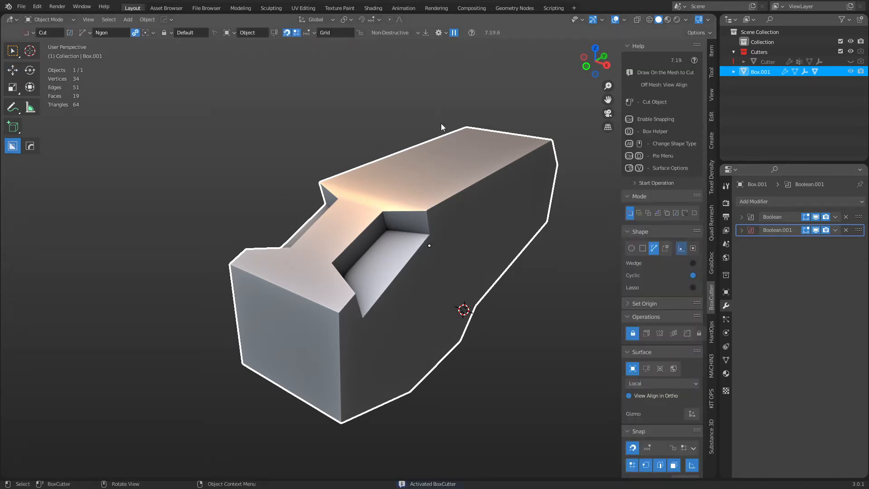
pyautogui.click(426, 34)
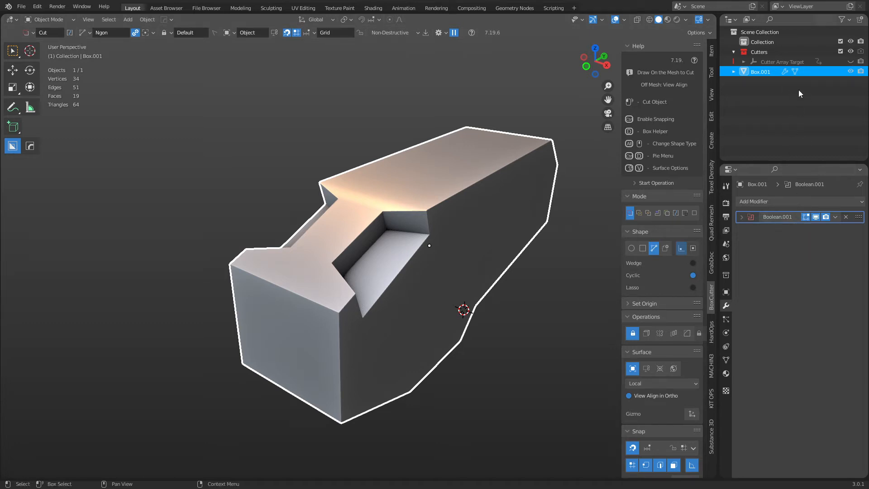
# Unhide the leftover Cutter Array Target empty, delete it and select the solid
pyautogui.click(776, 65)
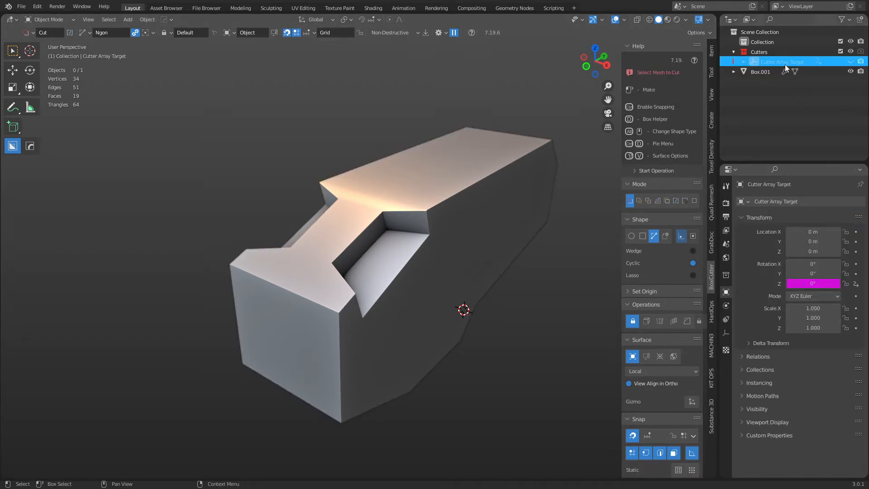
pyautogui.click(850, 63)
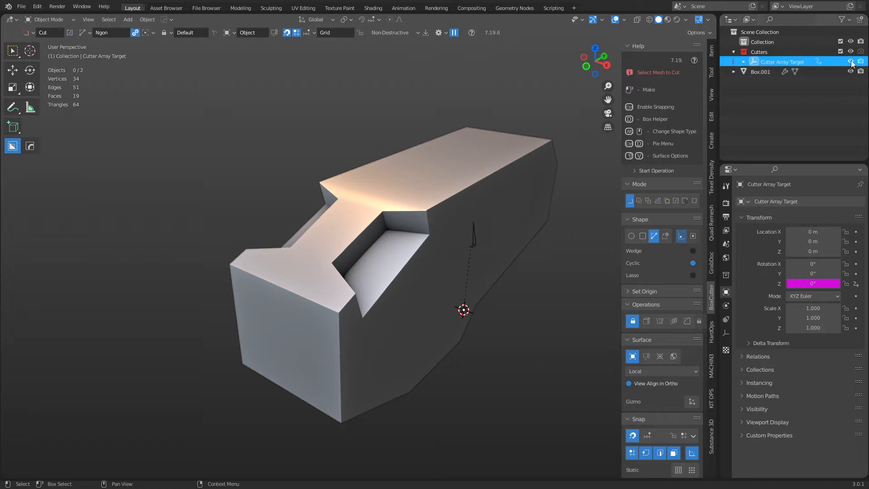
pyautogui.click(851, 62)
pyautogui.click(851, 62)
pyautogui.click(851, 62)
pyautogui.press('x')
pyautogui.click(427, 240)
# Inspect the real faces of the applied front recess in Edit Mode and return to Object Mode
pyautogui.moveTo(427, 241); pyautogui.dragTo(420, 317, button='middle')
pyautogui.press('Tab')
pyautogui.click(359, 284)
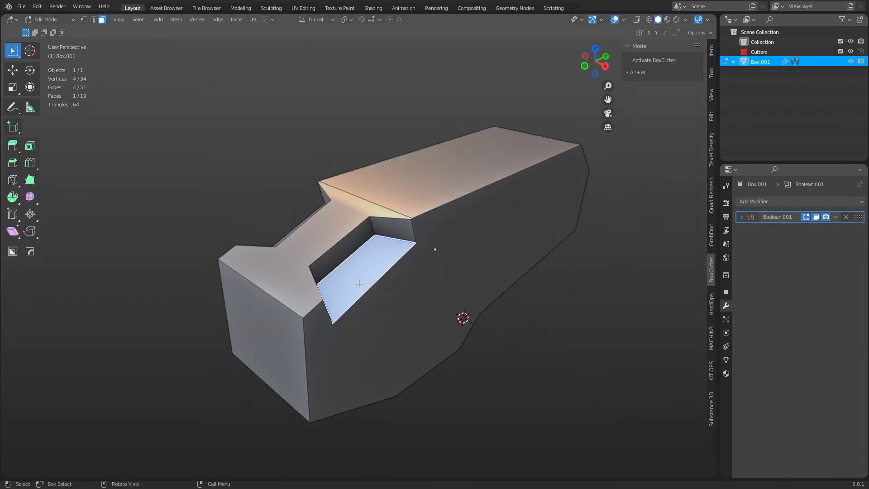
pyautogui.keyDown('shift'); pyautogui.click(345, 254); pyautogui.keyUp('shift')
pyautogui.click(390, 226)
pyautogui.keyDown('shift'); pyautogui.click(339, 230); pyautogui.keyUp('shift')
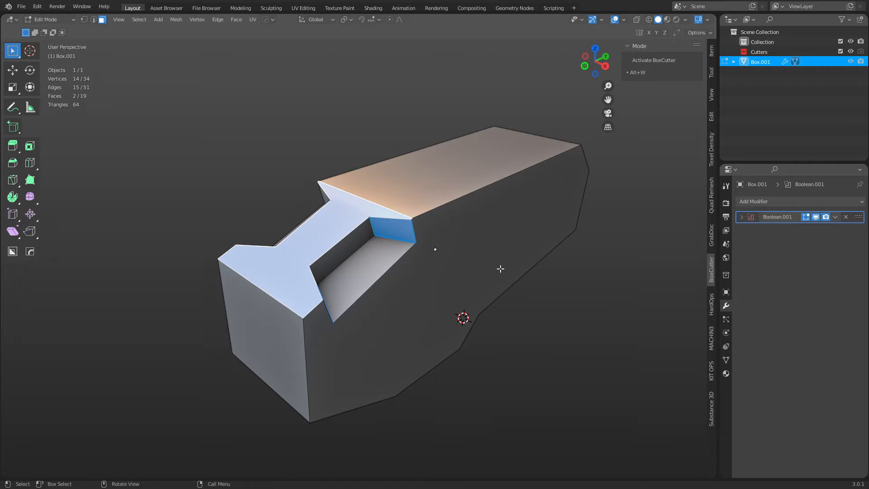
pyautogui.hotkey('ctrl', 'Tab')
pyautogui.click(455, 272)
pyautogui.hotkey('ctrl', 'Tab')
pyautogui.click(488, 268)
pyautogui.hotkey('ctrl', 'Tab')
pyautogui.click(314, 271)
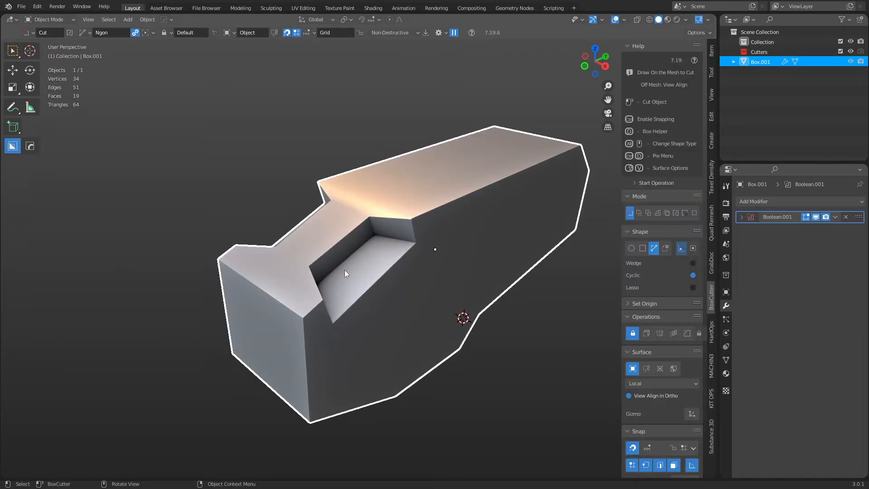
# In Edit Mode, activate BoxCutter on the solid, clear the face selection and set the cutting behavior to Destructive
pyautogui.press('h')
pyautogui.hotkey('alt', 'h')
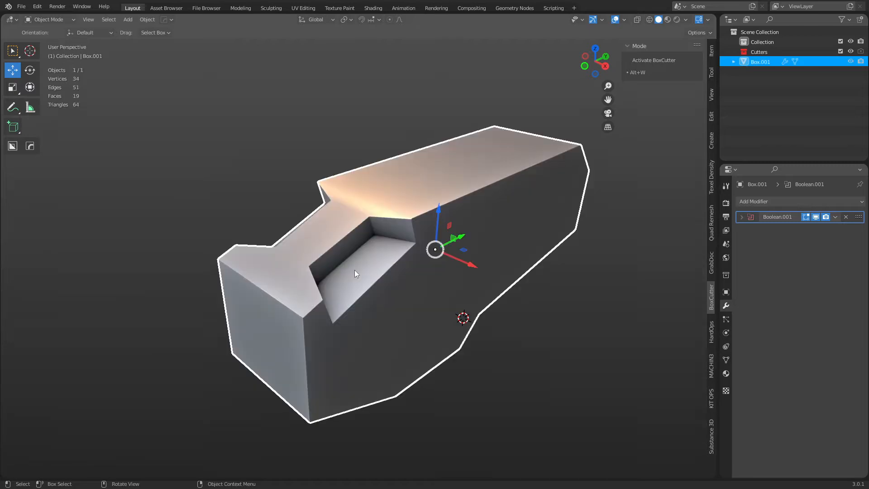
pyautogui.hotkey('ctrl', 'Tab')
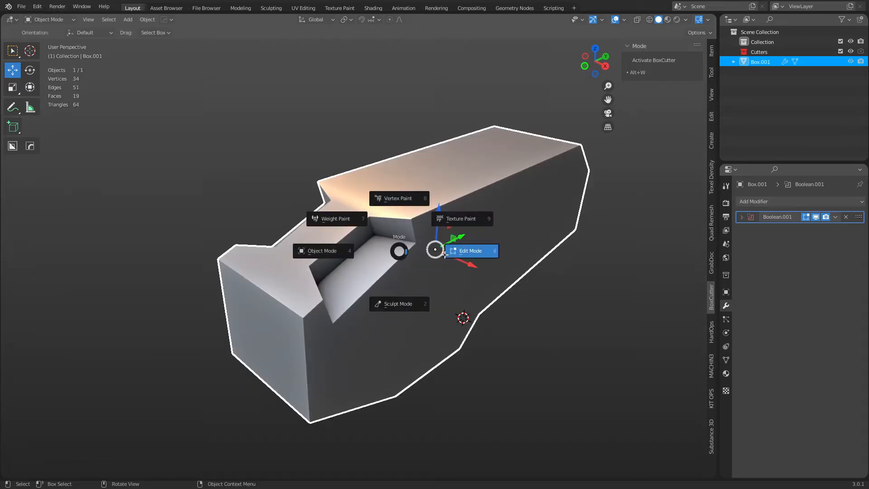
pyautogui.click(471, 249)
pyautogui.click(17, 253)
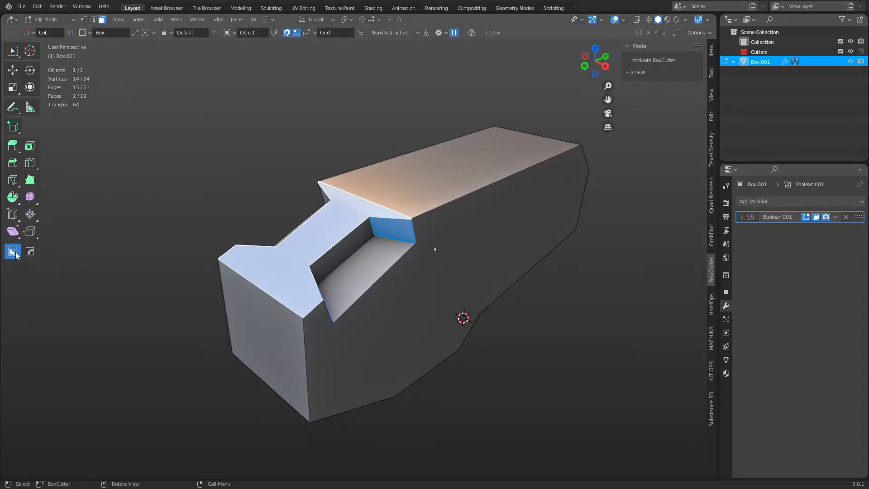
pyautogui.hotkey('alt', 'a')
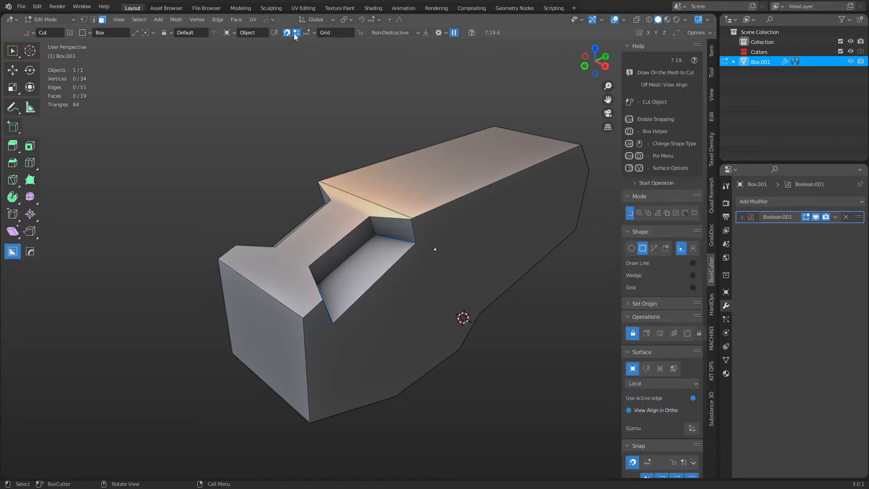
pyautogui.click(396, 36)
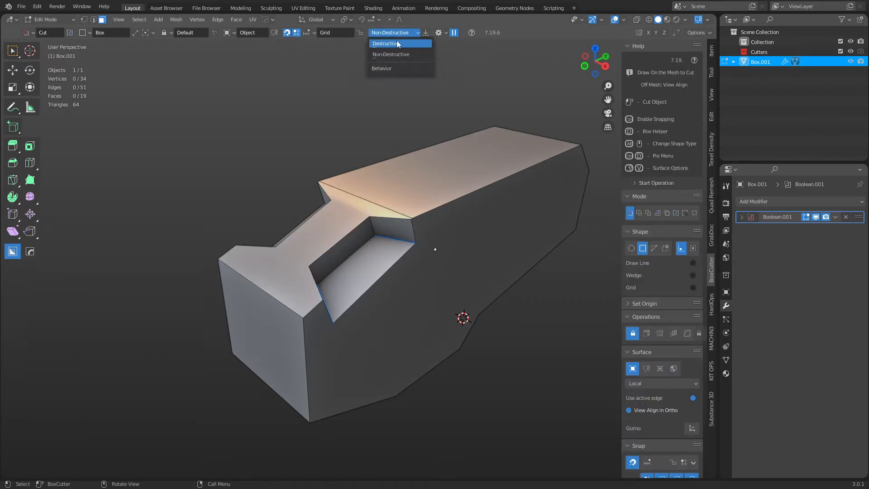
pyautogui.click(397, 44)
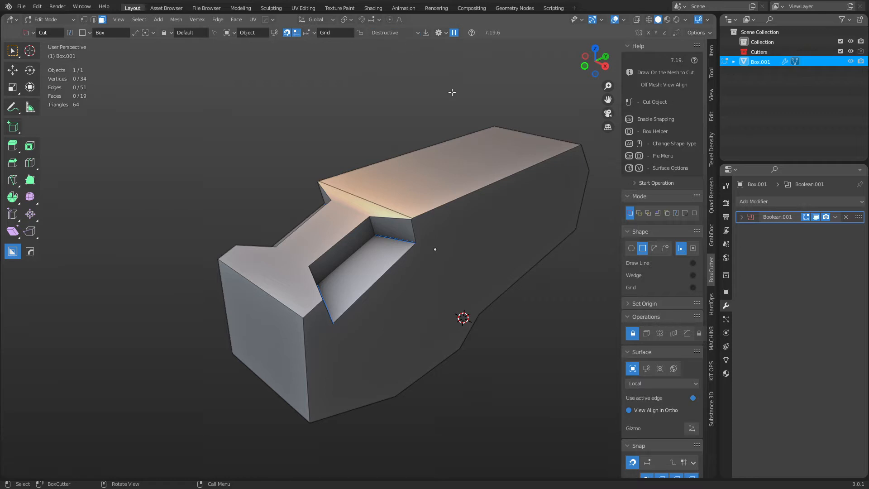
# Try a destructive box cut on the side face along the solid's top edge, mirrored on Z, and undo it
pyautogui.moveTo(528, 225); pyautogui.dragTo(291, 248, button='middle')
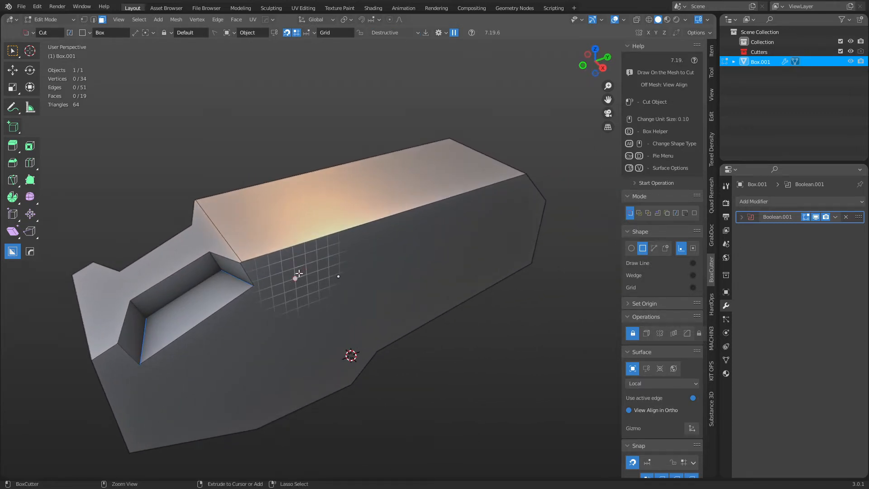
pyautogui.moveTo(299, 273)
pyautogui.mouseDown()
pyautogui.moveTo(426, 241)
pyautogui.moveTo(453, 199)
pyautogui.mouseUp()
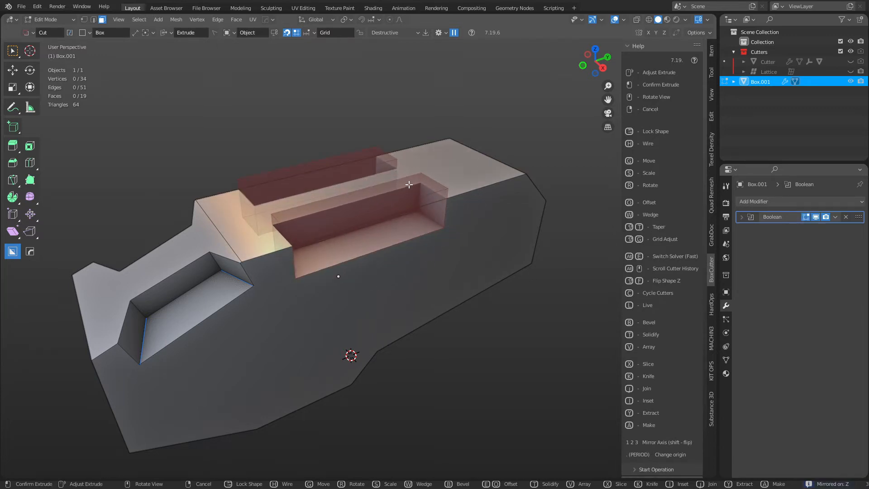
pyautogui.click(408, 185)
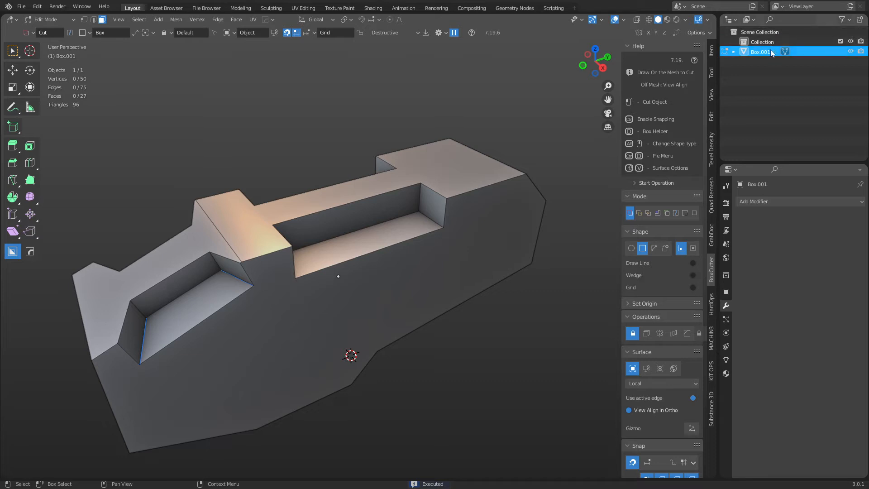
pyautogui.moveTo(469, 233); pyautogui.dragTo(403, 239, button='middle')
pyautogui.hotkey('ctrl', 'z')
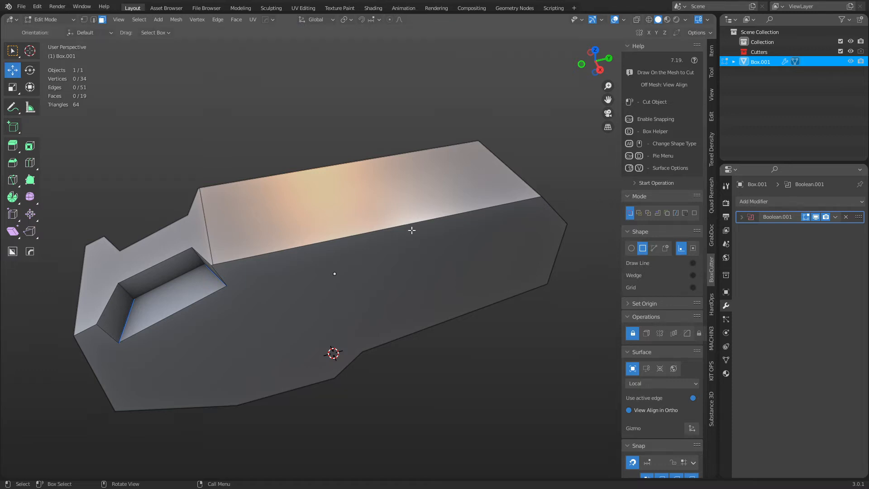
# Return the solid to Object Mode and activate BoxCutter
pyautogui.hotkey('ctrl', 'Tab')
pyautogui.click(354, 251)
pyautogui.hotkey('alt', 'w')
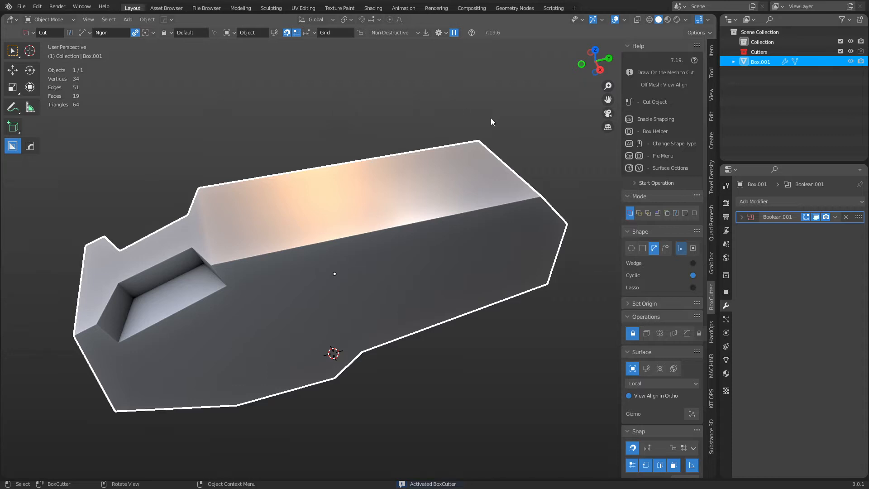
# Remove the leftover disabled Boolean.001 modifier from the solid
pyautogui.keyDown('shift'); pyautogui.moveTo(418, 192); pyautogui.dragTo(470, 189, button='middle'); pyautogui.keyUp('shift')
pyautogui.press('d')
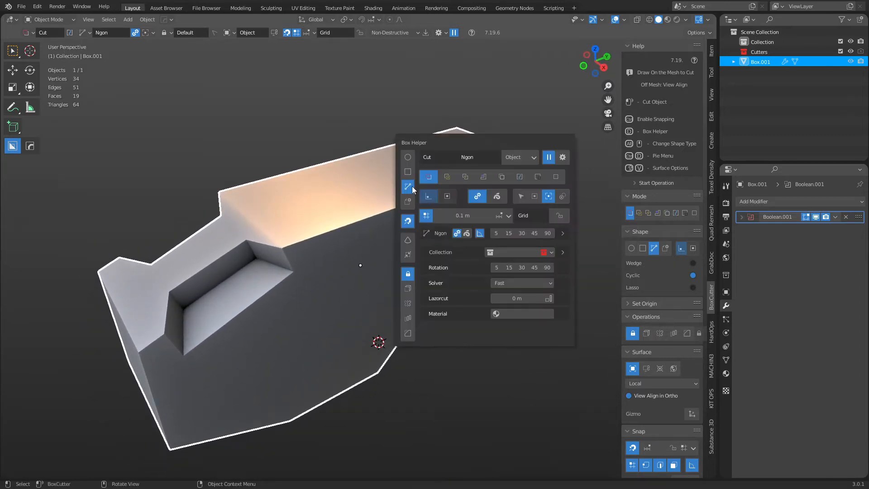
pyautogui.moveTo(412, 247); pyautogui.dragTo(402, 243, button='middle')
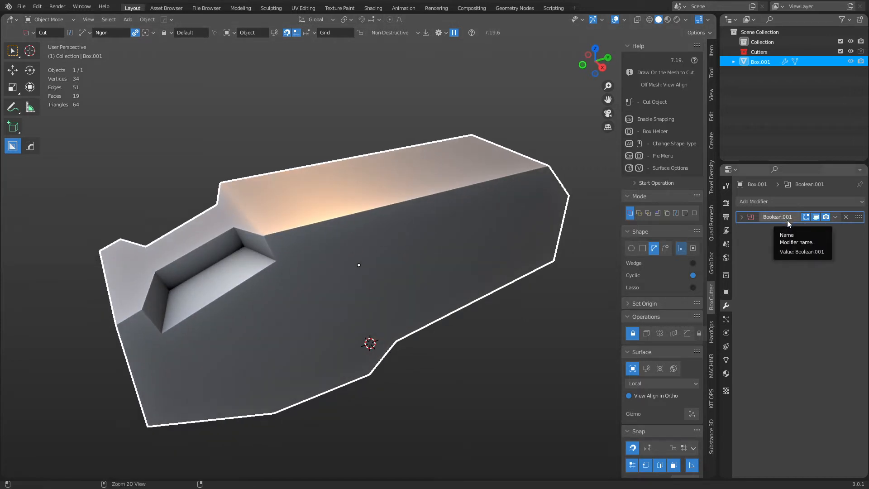
pyautogui.hotkey('ctrl', 'a')
pyautogui.click(846, 217)
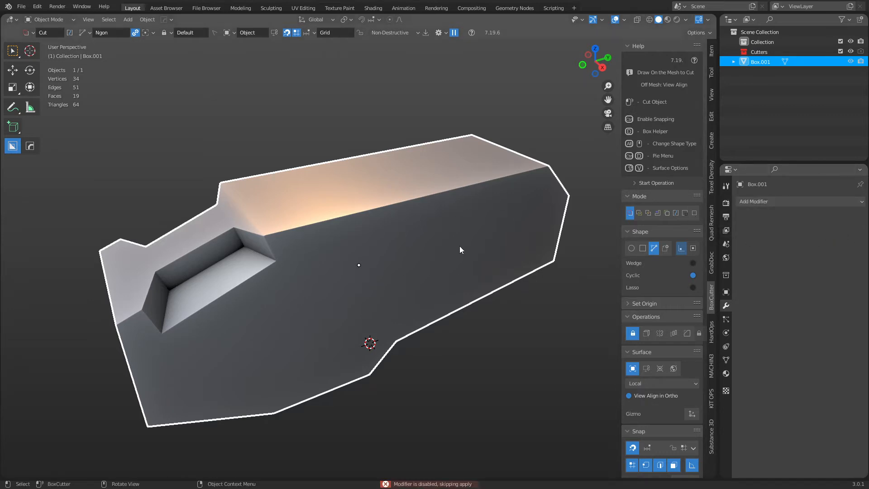
# Switch the cutting shape to Circle in the Box Helper and back to Ngon
pyautogui.press('ctrl')
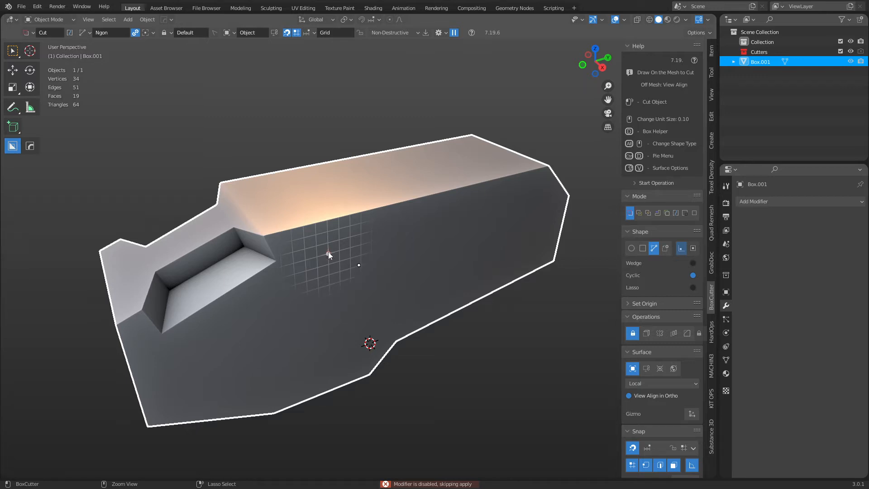
pyautogui.press('d')
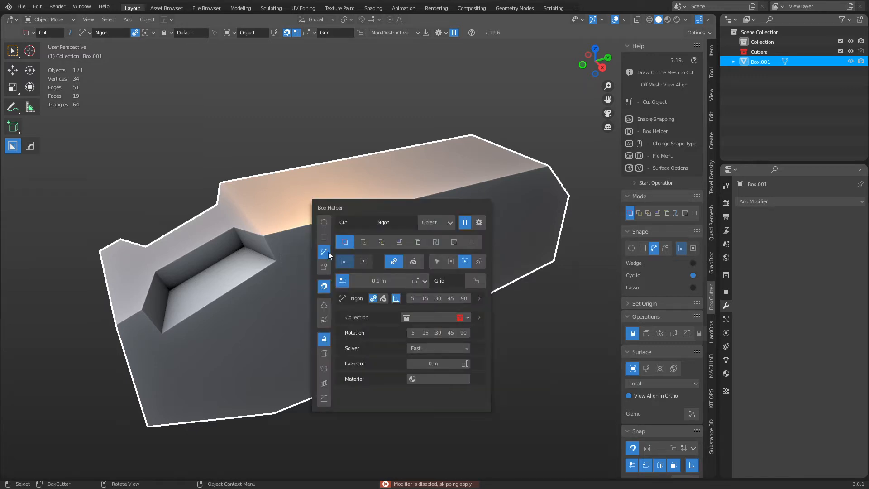
pyautogui.click(324, 223)
pyautogui.press('ctrl')
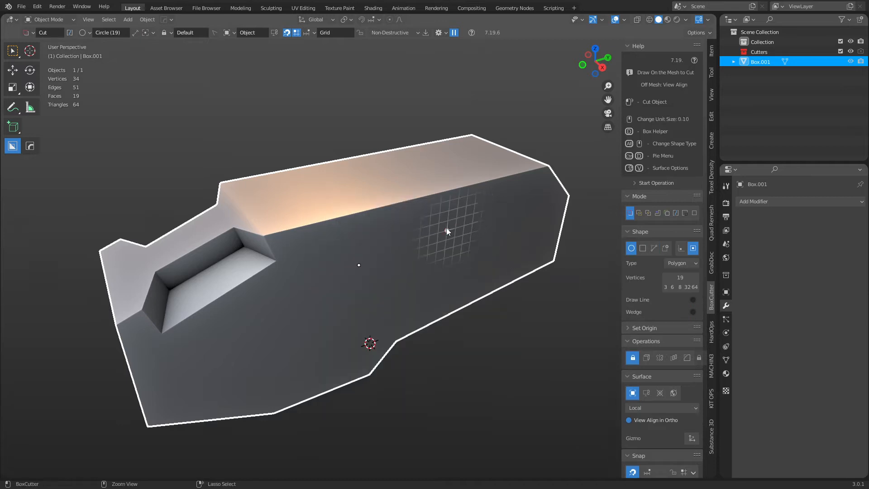
pyautogui.press('d')
pyautogui.click(398, 257)
pyautogui.press('ctrl')
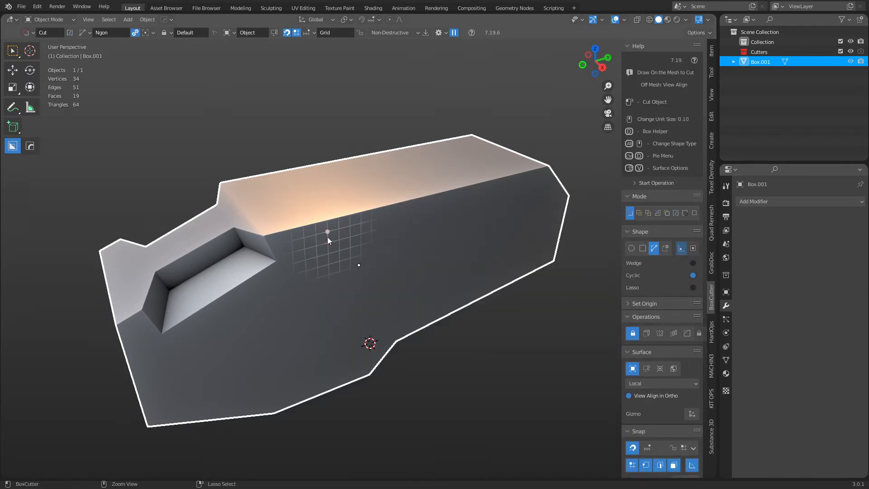
# Draw a seven-point Ngon cutter on the side face below the front recess, following the lower outline, and extrude it inward
pyautogui.moveTo(298, 326); pyautogui.dragTo(233, 322, button='middle')
pyautogui.press('ctrl')
pyautogui.keyDown('ctrl'); pyautogui.click(260, 299); pyautogui.keyUp('ctrl')
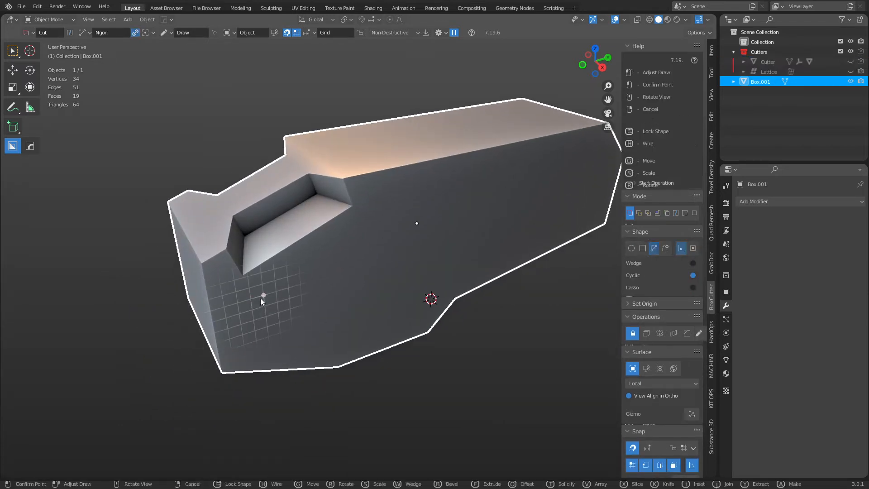
pyautogui.keyDown('ctrl'); pyautogui.click(271, 346); pyautogui.keyUp('ctrl')
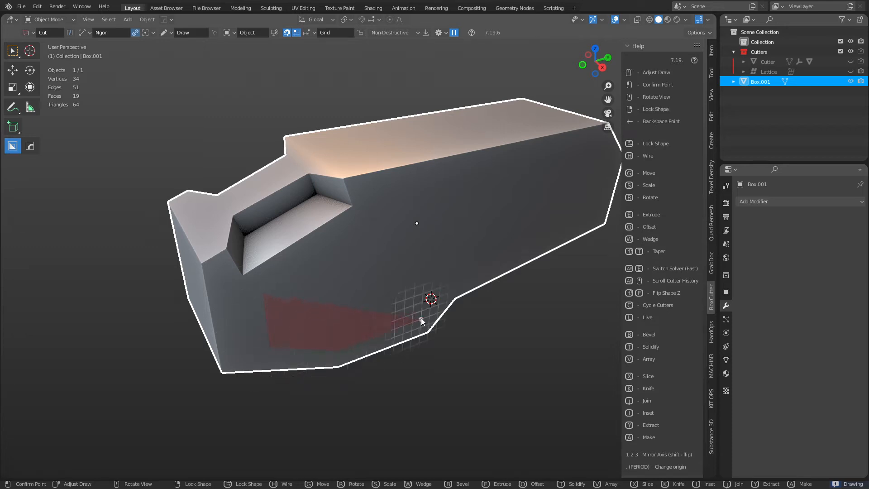
pyautogui.keyDown('ctrl'); pyautogui.click(423, 318); pyautogui.keyUp('ctrl')
pyautogui.keyDown('ctrl'); pyautogui.click(452, 274); pyautogui.keyUp('ctrl')
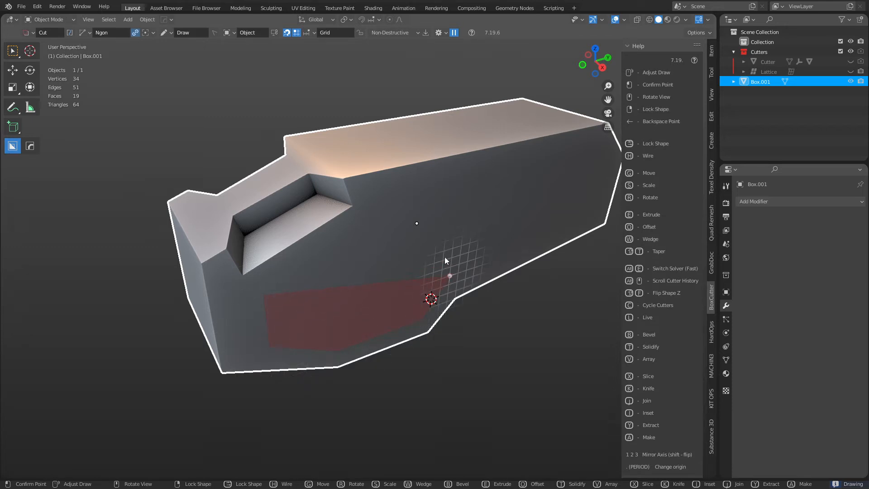
pyautogui.keyDown('ctrl'); pyautogui.click(450, 209); pyautogui.keyUp('ctrl')
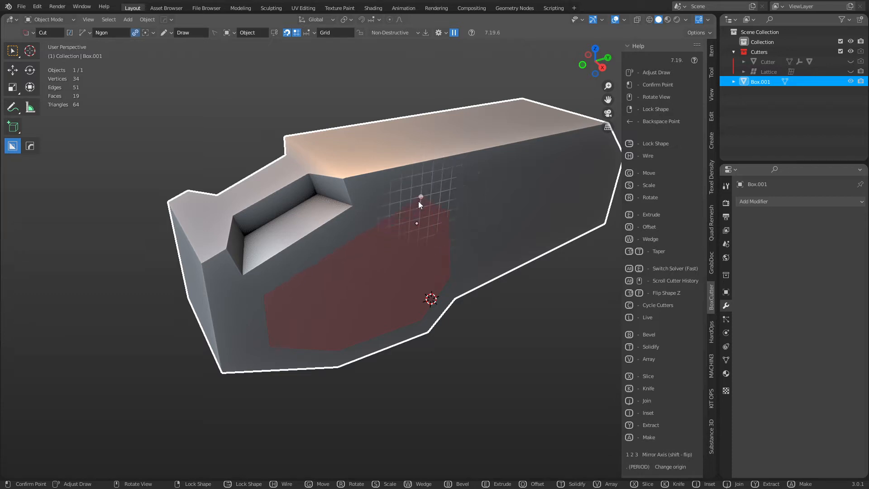
pyautogui.keyDown('ctrl'); pyautogui.click(419, 199); pyautogui.keyUp('ctrl')
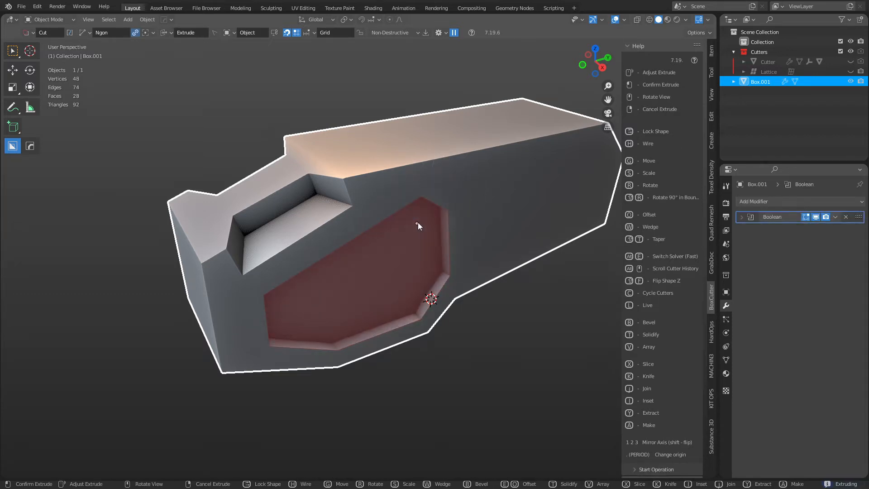
# Offset the Ngon cutter, taper its depth and keep the shape locked for editing
pyautogui.press('o')
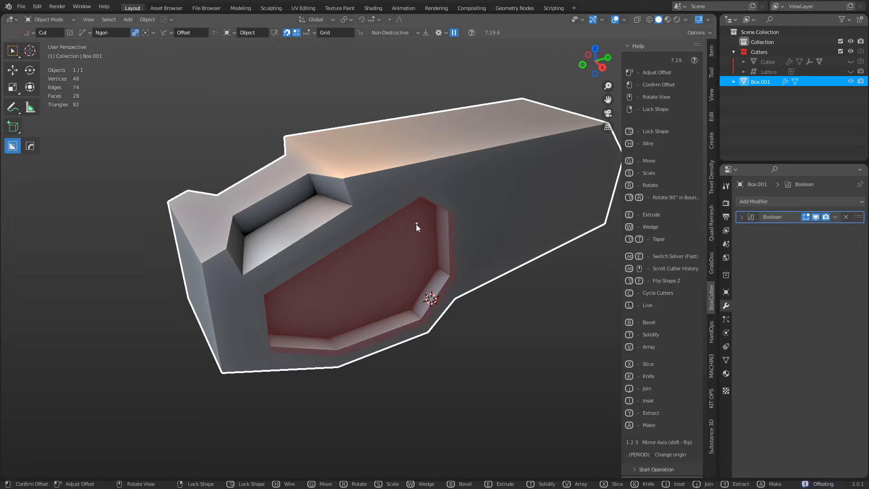
pyautogui.hotkey('shift', 't')
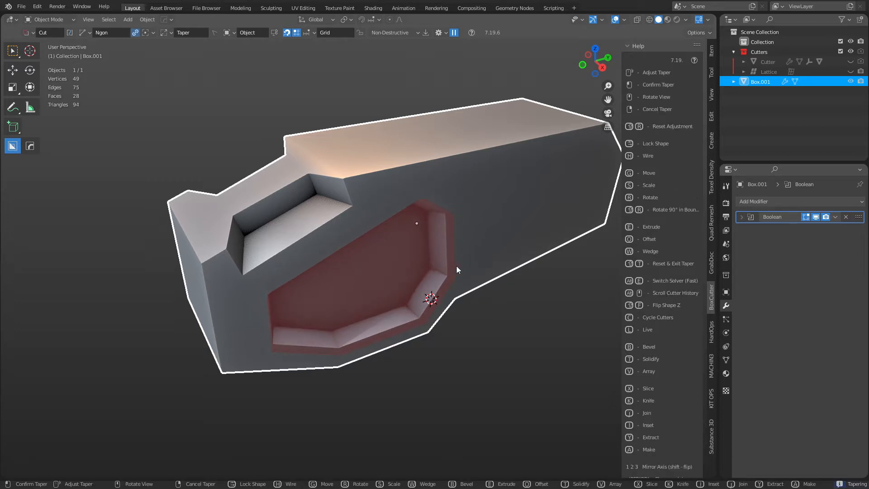
pyautogui.click(459, 268)
# Try the Slice and Inset modes on the locked Ngon cutter and return it to Cut
pyautogui.moveTo(461, 271); pyautogui.dragTo(360, 257, button='middle')
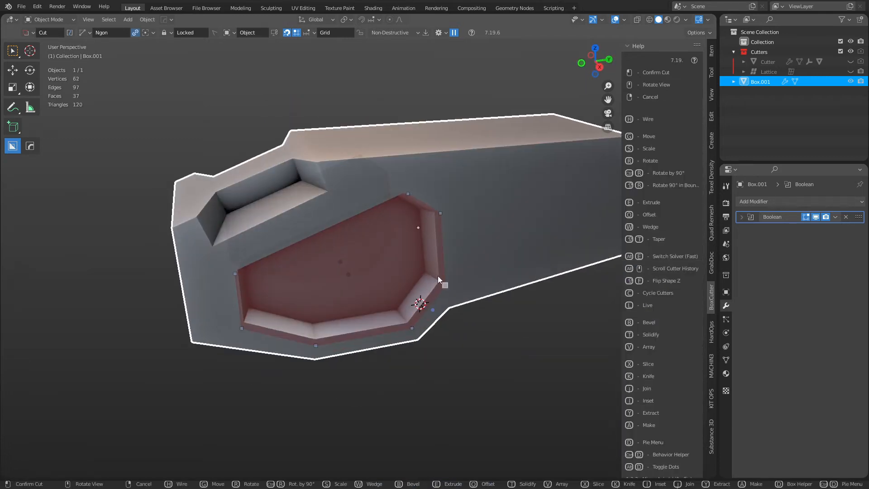
pyautogui.moveTo(438, 276)
pyautogui.keyDown('shift'); pyautogui.mouseDown(button='middle')
pyautogui.moveTo(419, 278)
pyautogui.moveTo(447, 279)
pyautogui.mouseUp(button='middle'); pyautogui.keyUp('shift')
pyautogui.moveTo(471, 246)
pyautogui.mouseDown(button='middle')
pyautogui.moveTo(472, 239)
pyautogui.moveTo(455, 249)
pyautogui.mouseUp(button='middle')
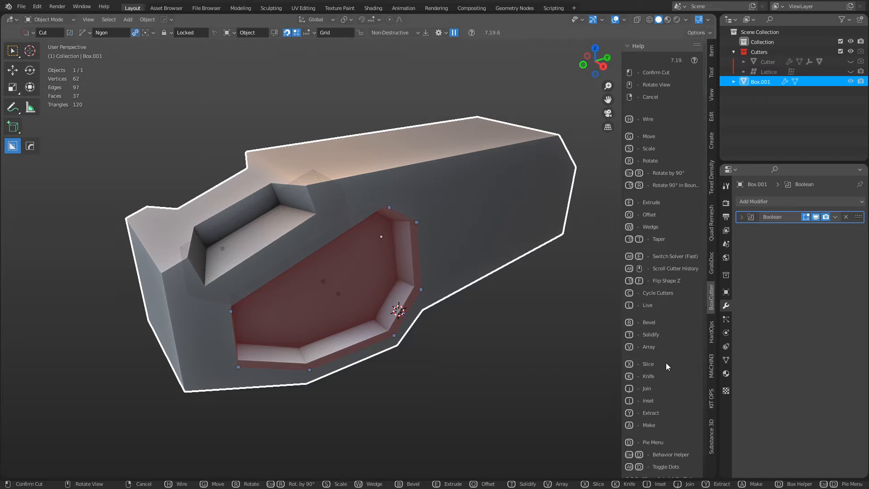
pyautogui.moveTo(566, 277); pyautogui.dragTo(474, 270, button='middle')
pyautogui.press('x')
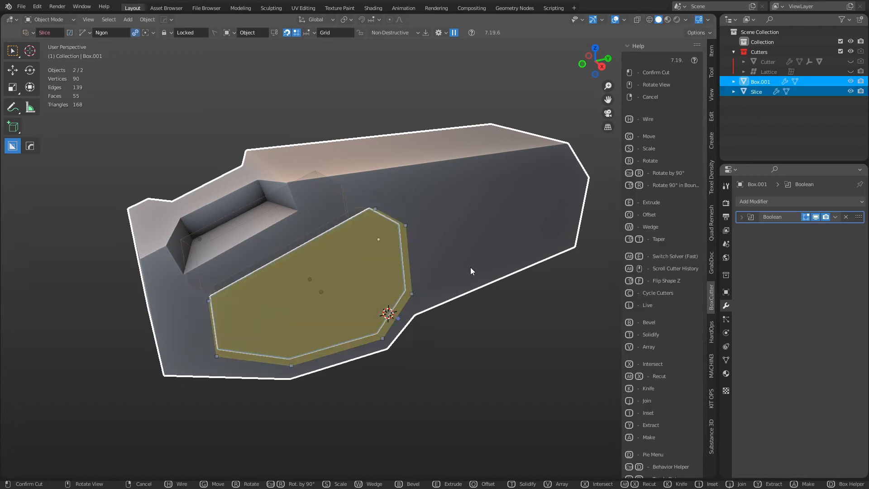
pyautogui.press('i')
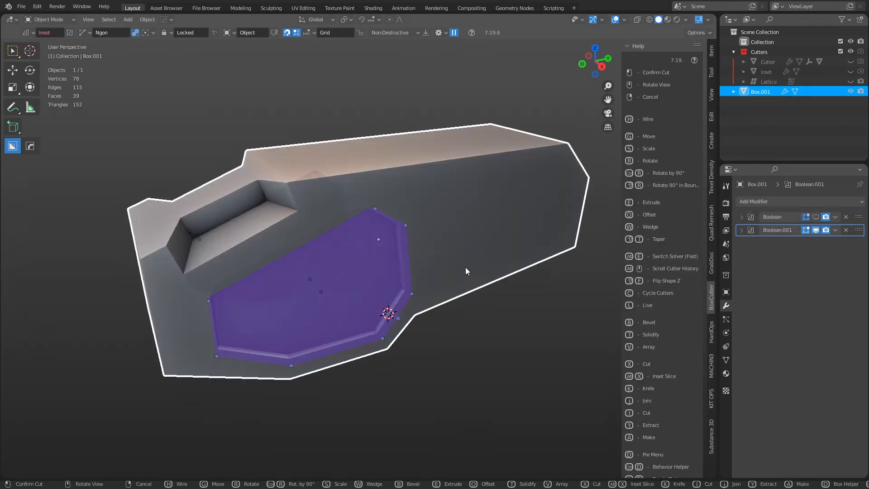
pyautogui.press('x')
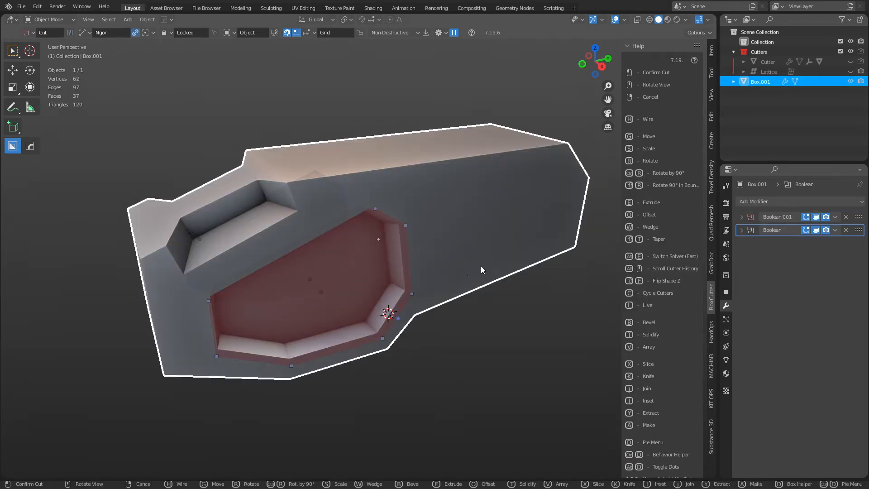
# Preview the Ngon cutter as a Join, return it to Cut and confirm the tapered recess
pyautogui.press('j')
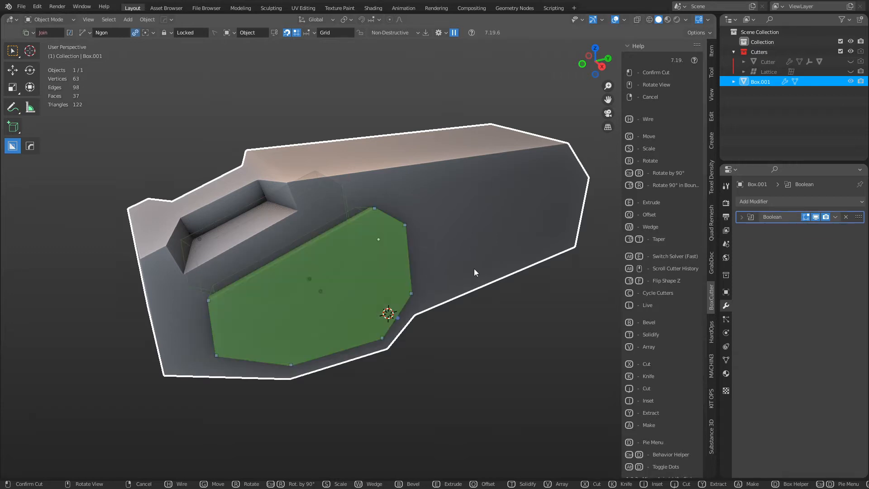
pyautogui.moveTo(473, 268); pyautogui.dragTo(490, 282, button='middle')
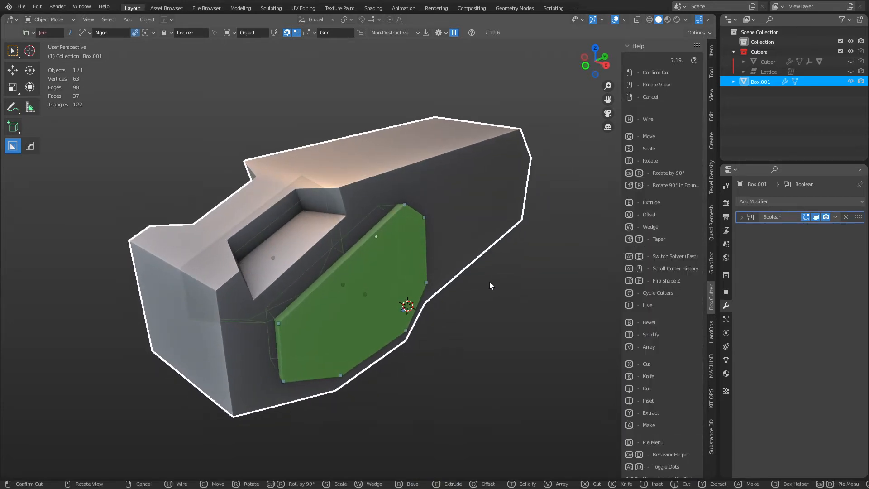
pyautogui.press('x')
pyautogui.click(488, 282)
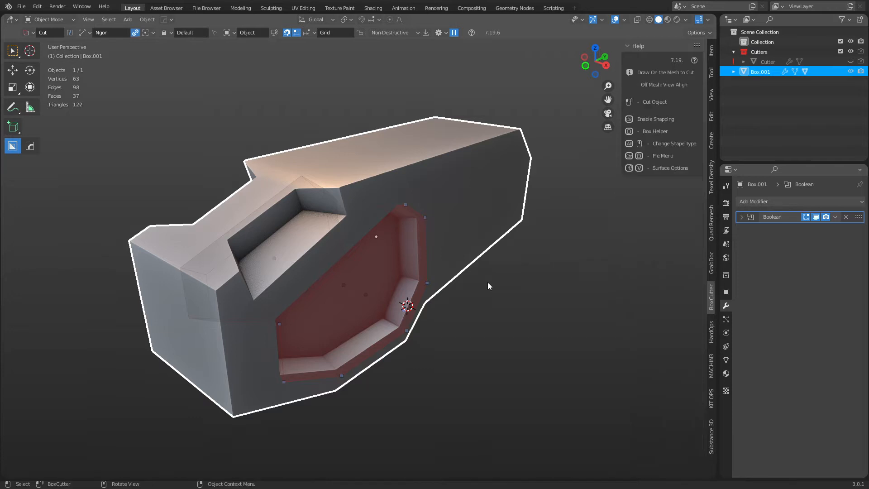
# Draw an eight-point Ngon cutter with angled corners on the rear part of the side face, beside the tapered recess
pyautogui.moveTo(490, 281); pyautogui.dragTo(377, 276, button='middle')
pyautogui.scroll(1, 394, 262)
pyautogui.click(325, 195)
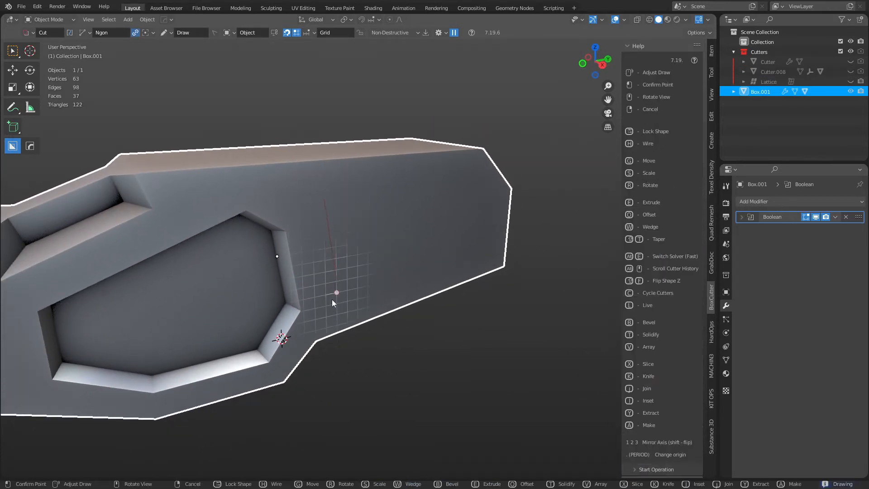
pyautogui.click(346, 310)
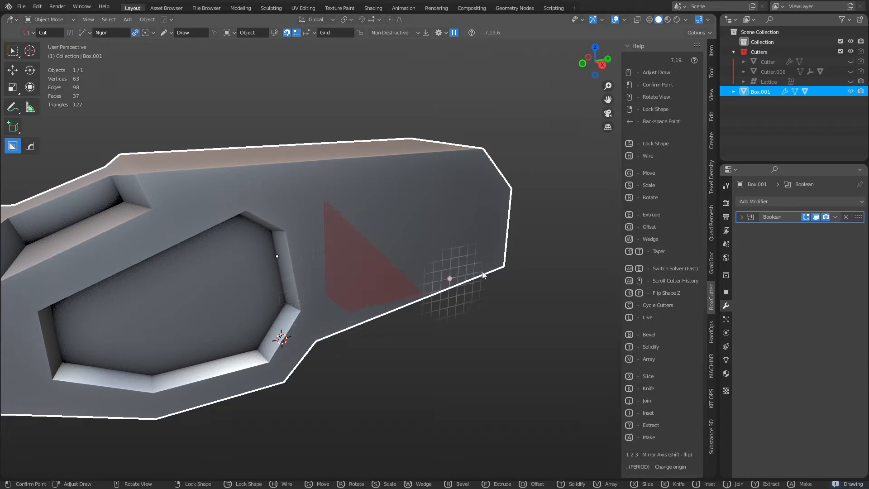
pyautogui.click(488, 251)
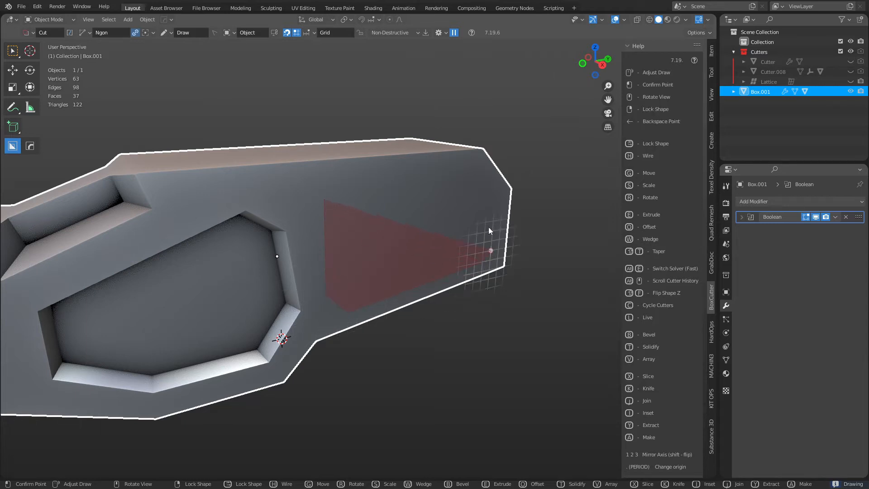
pyautogui.click(493, 191)
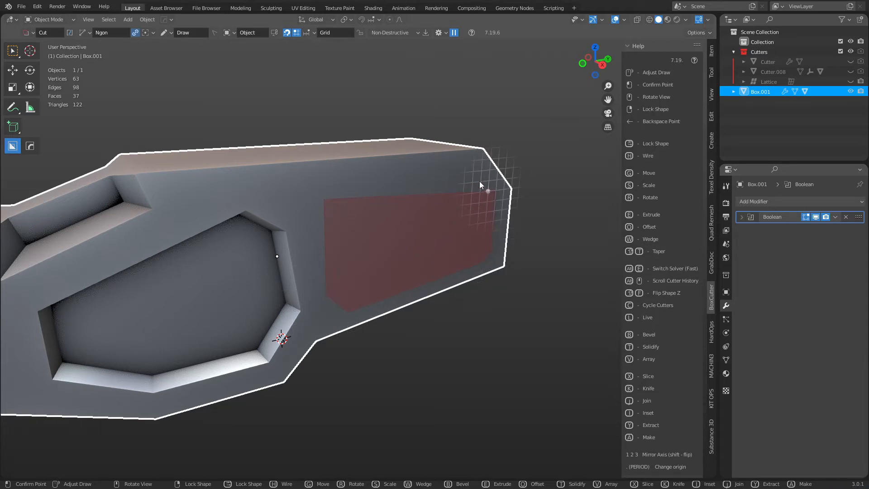
pyautogui.click(451, 171)
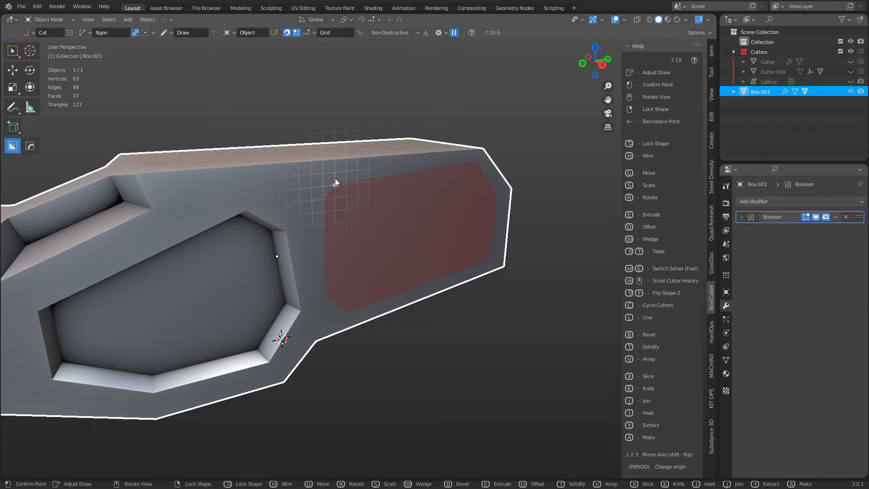
pyautogui.keyDown('ctrl'); pyautogui.scroll(3, 339, 179); pyautogui.keyUp('ctrl')
pyautogui.keyDown('ctrl'); pyautogui.scroll(-3, 340, 179); pyautogui.keyUp('ctrl')
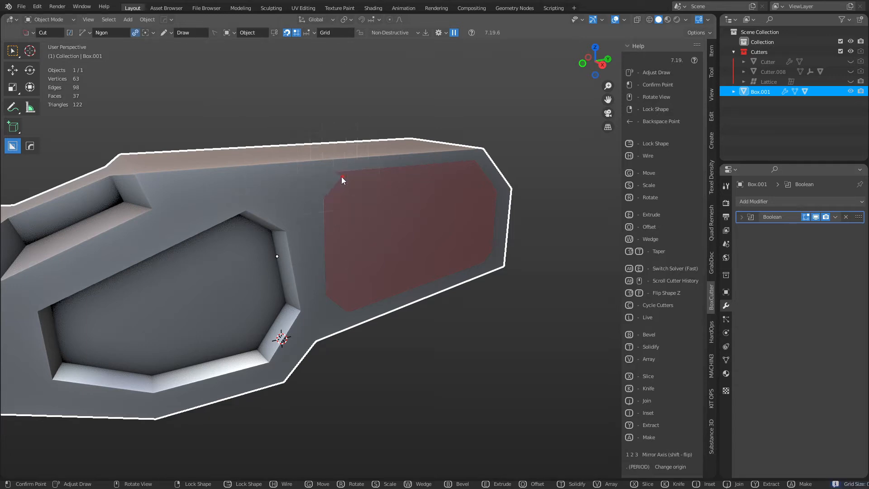
pyautogui.click(342, 177)
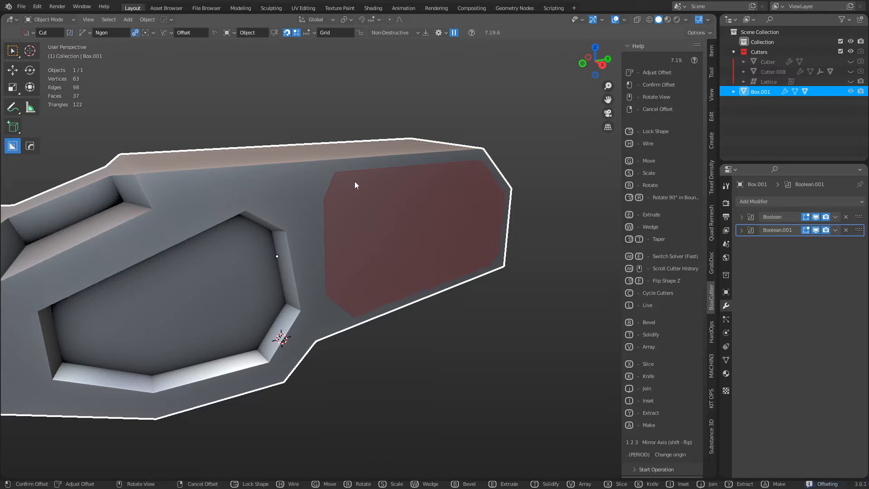
# Set the rear Ngon cutter to Join, extrude it outward from the side face and taper it
pyautogui.press('j')
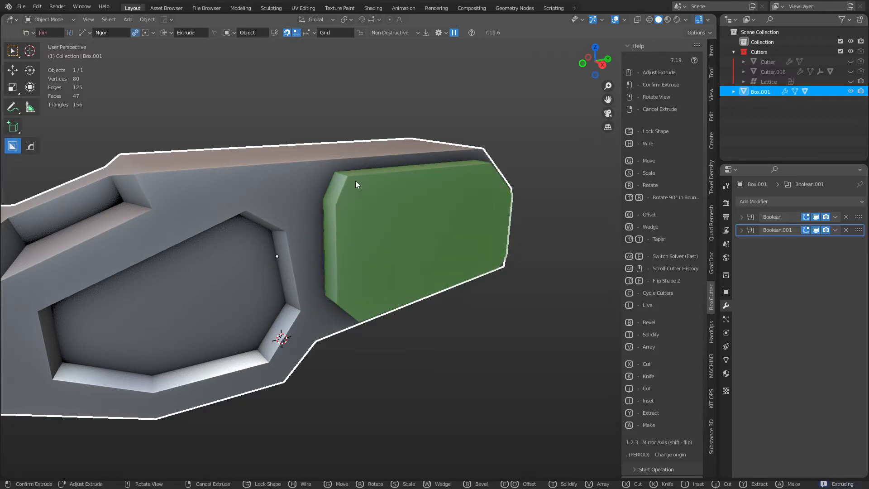
pyautogui.click(352, 181)
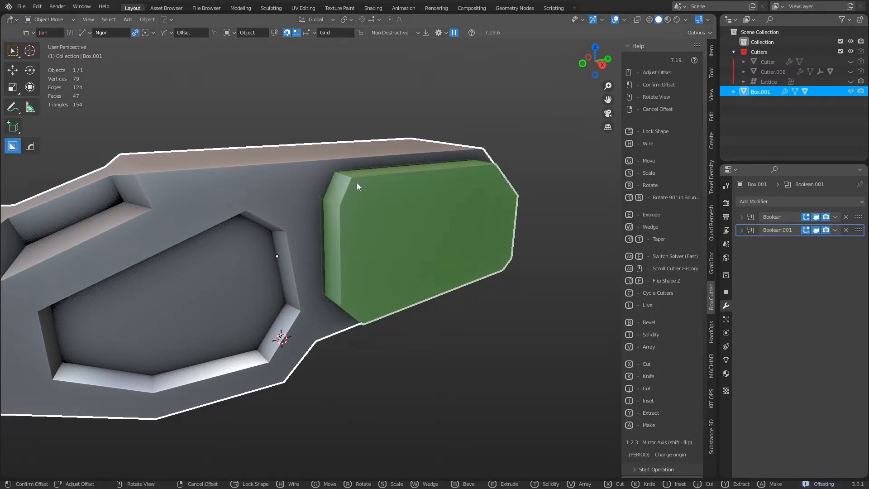
pyautogui.hotkey('shift', 't')
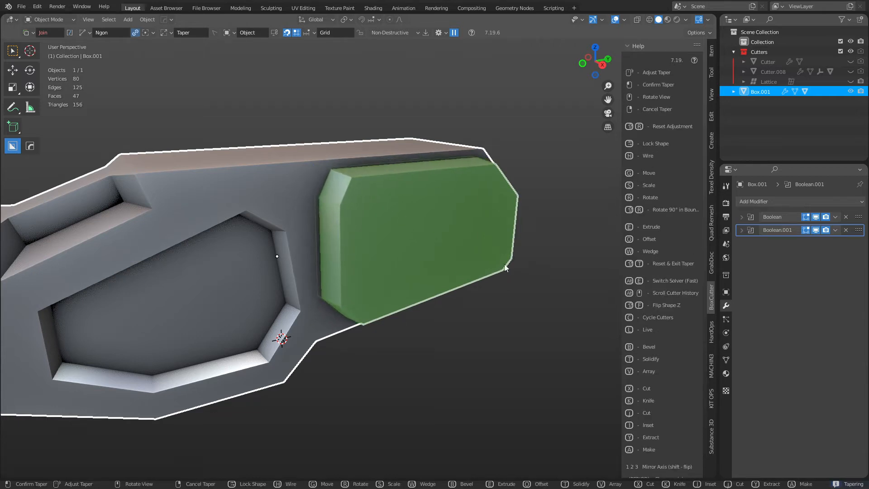
pyautogui.click(500, 270)
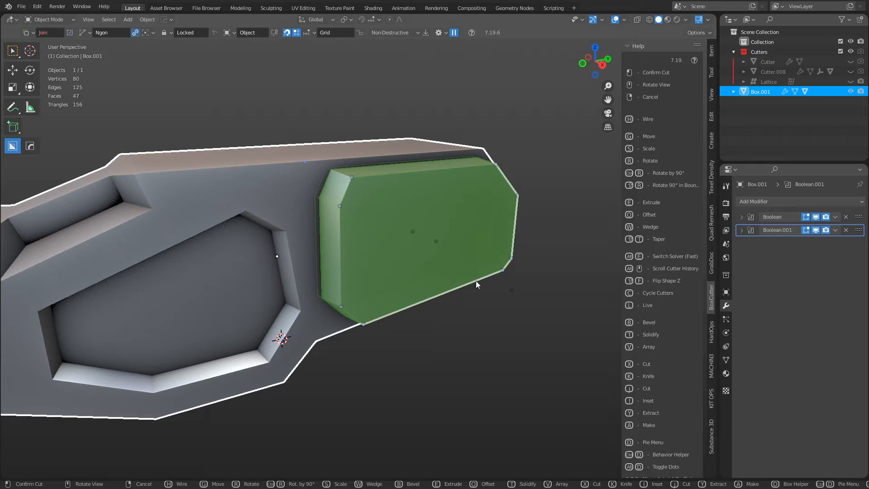
# Readjust the extrusion depth and taper of the raised Join shape, keeping it locked for editing
pyautogui.press('e')
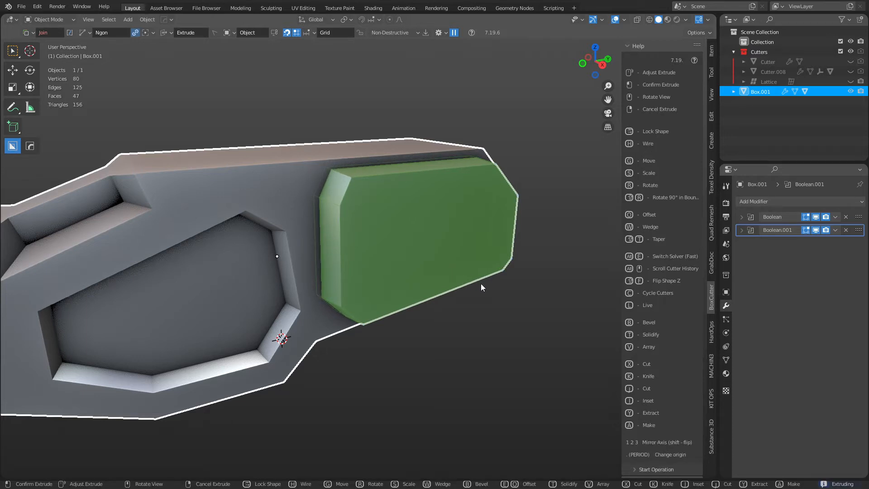
pyautogui.press('o')
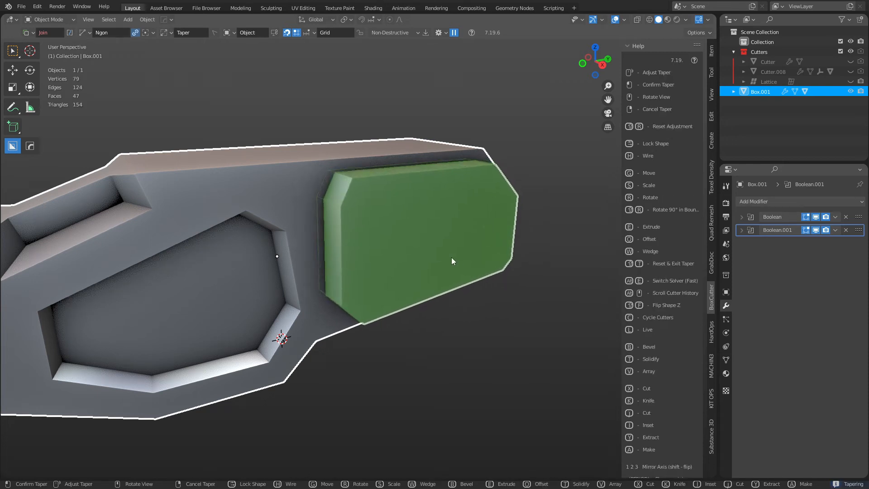
pyautogui.press('Tab')
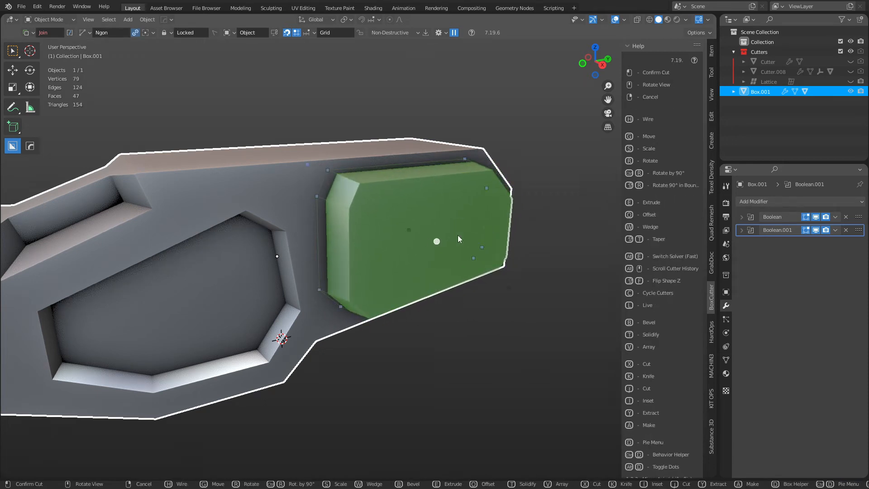
pyautogui.moveTo(494, 233); pyautogui.dragTo(407, 227, button='middle')
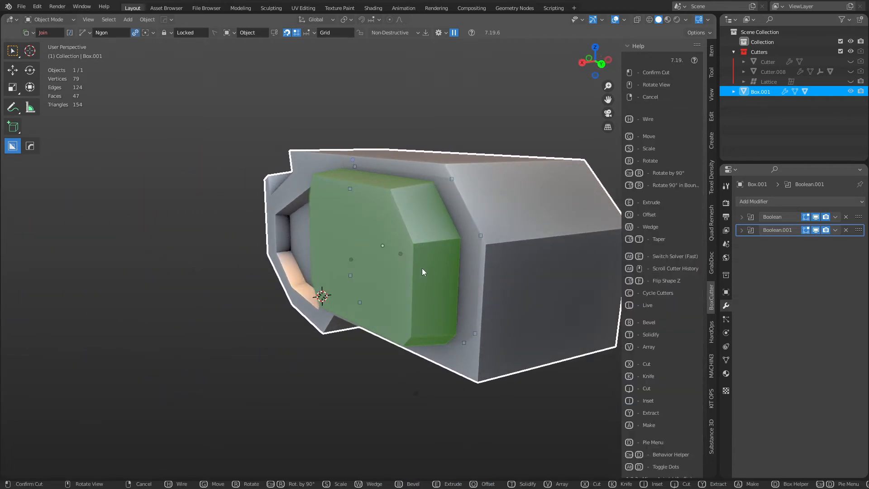
pyautogui.moveTo(416, 330); pyautogui.dragTo(464, 291, button='middle')
pyautogui.press('o')
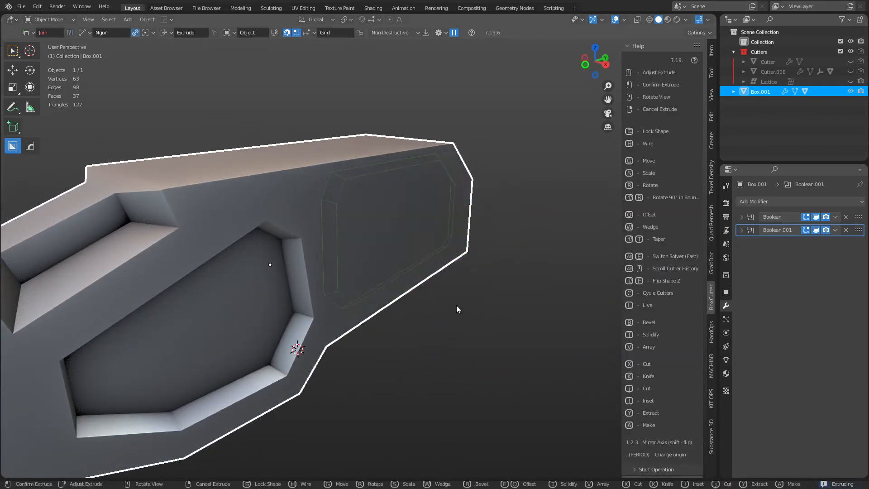
pyautogui.click(495, 318)
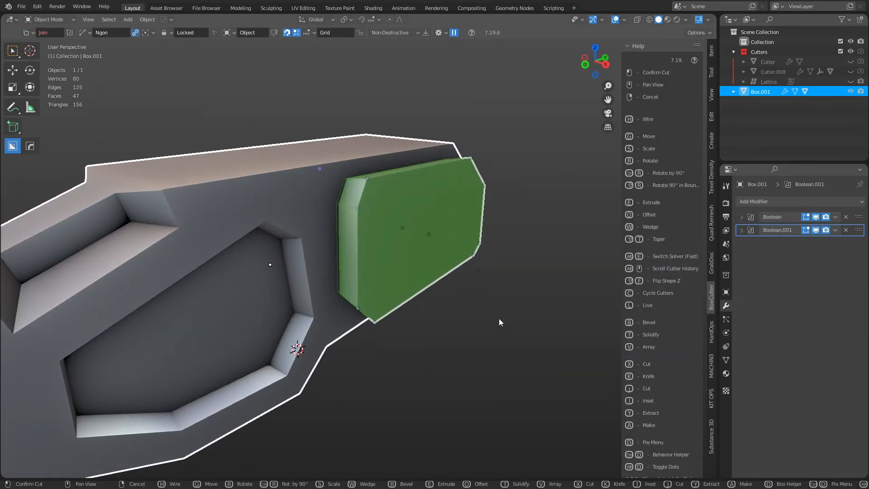
# Confirm the Join block on the rear side face with a stronger taper and apply the mesh's Boolean modifiers
pyautogui.hotkey('shift', 't')
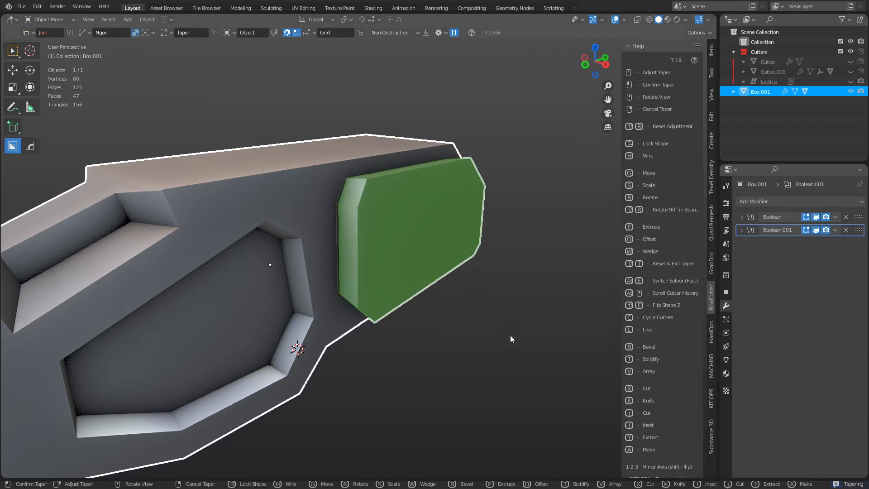
pyautogui.press('s')
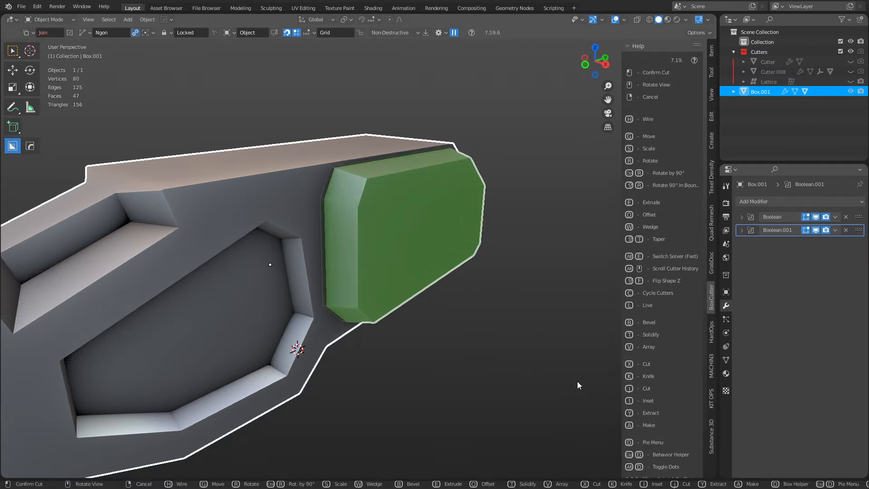
pyautogui.click(541, 359)
pyautogui.moveTo(541, 360); pyautogui.dragTo(384, 260, button='middle')
pyautogui.click(481, 341)
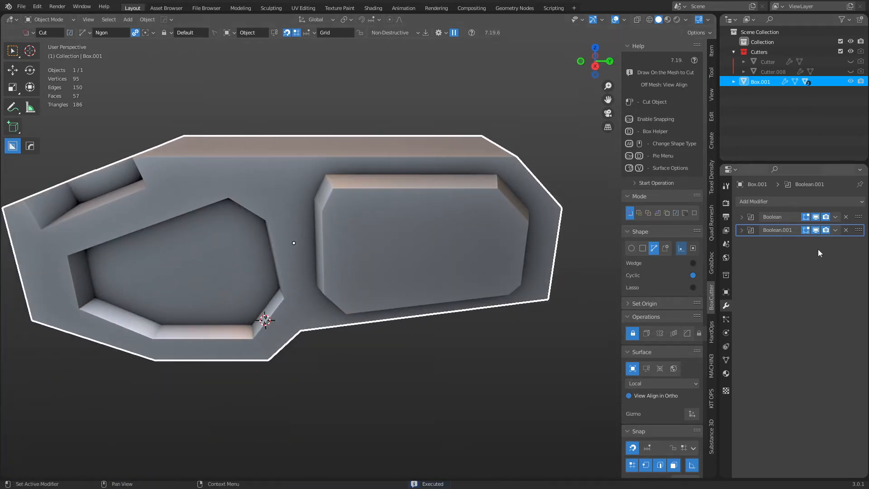
pyautogui.click(425, 34)
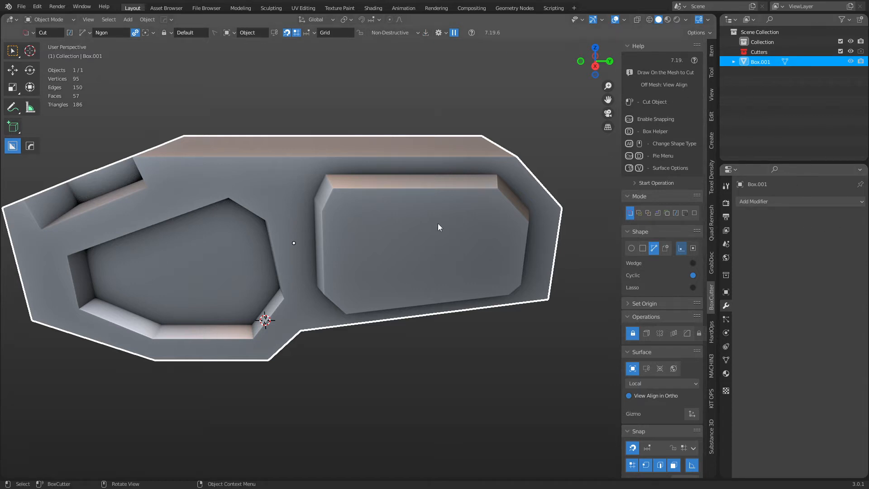
# Examine the applied faces around the raised block and recesses in Edit Mode, and return to Object Mode
pyautogui.hotkey('ctrl', 'Tab')
pyautogui.click(491, 224)
pyautogui.click(338, 189)
pyautogui.moveTo(338, 189); pyautogui.dragTo(344, 194, button='middle')
pyautogui.click(344, 194)
pyautogui.moveTo(405, 295); pyautogui.dragTo(333, 275, button='middle')
pyautogui.click(339, 305)
pyautogui.moveTo(446, 290); pyautogui.dragTo(471, 256, button='middle')
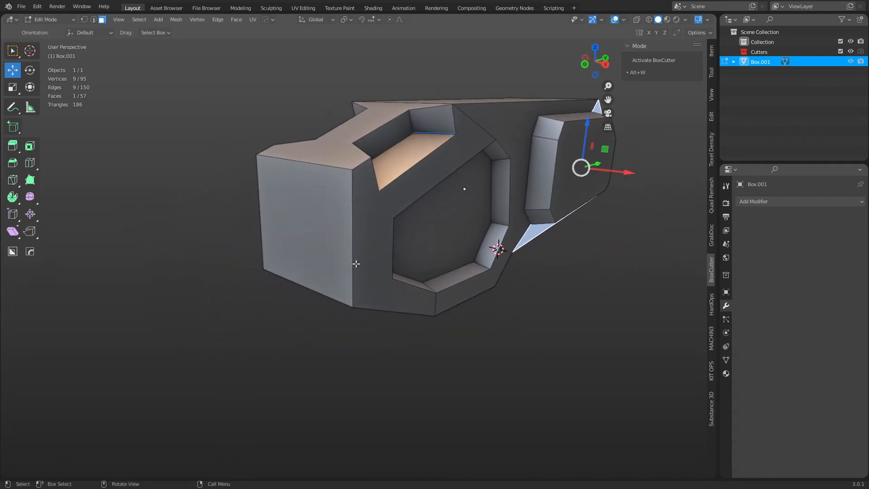
pyautogui.moveTo(355, 262); pyautogui.dragTo(306, 252, button='middle')
pyautogui.press('d')
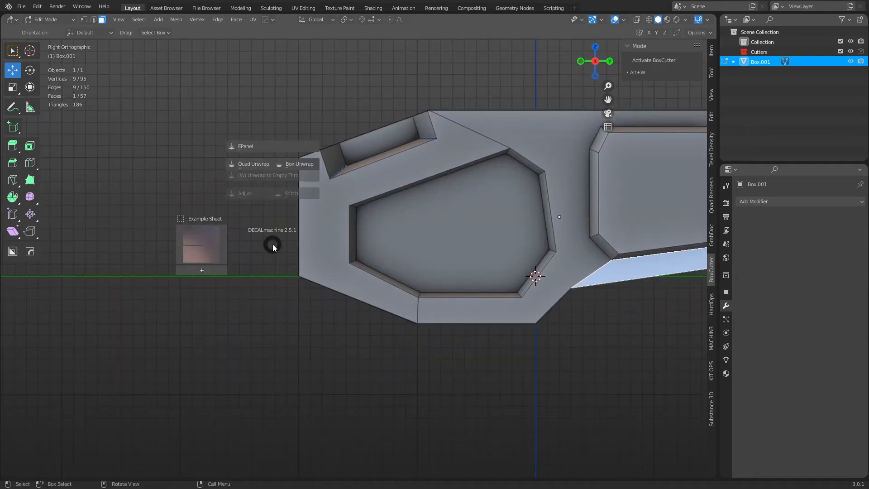
pyautogui.hotkey('ctrl', 'Tab')
pyautogui.click(441, 264)
# Cut a four-point Ngon notch into the middle of the front end from the right orthographic view
pyautogui.press('d')
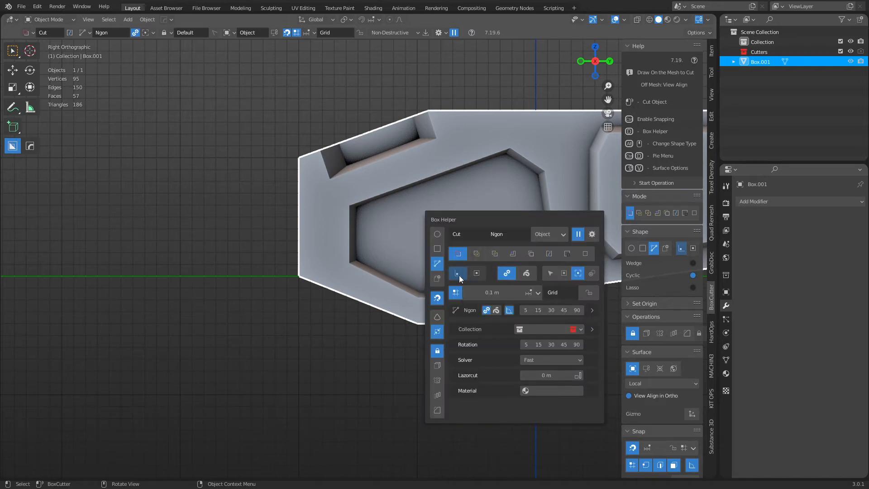
pyautogui.click(275, 261)
pyautogui.click(312, 242)
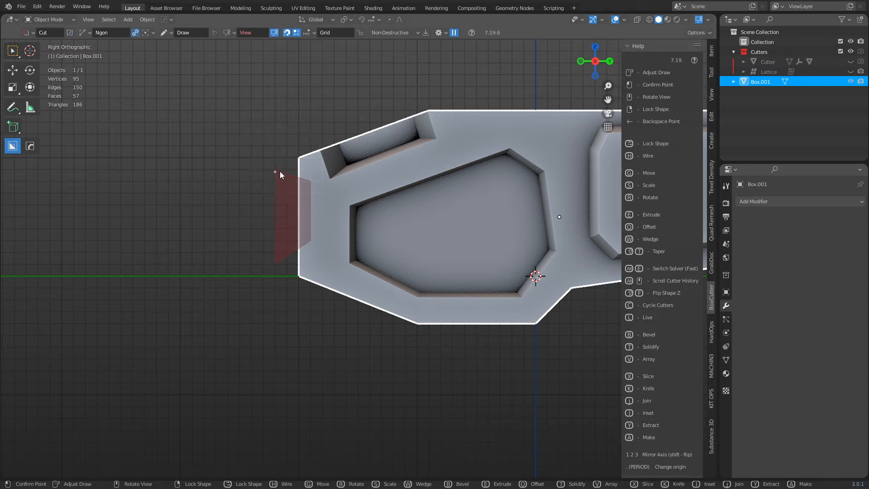
pyautogui.press('space')
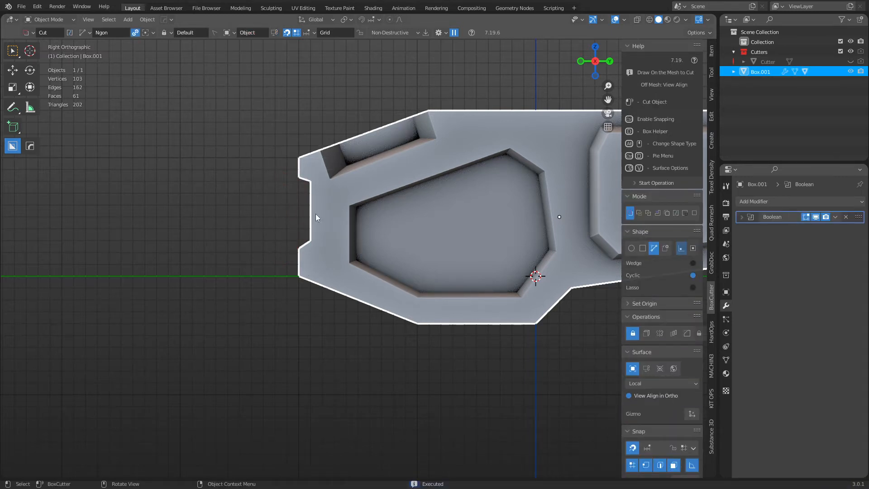
# Cut a seven-point Ngon hole through the body inside the large side recess, following the recess outline
pyautogui.keyDown('shift'); pyautogui.moveTo(428, 254); pyautogui.dragTo(392, 249, button='middle'); pyautogui.keyUp('shift')
pyautogui.click(330, 233)
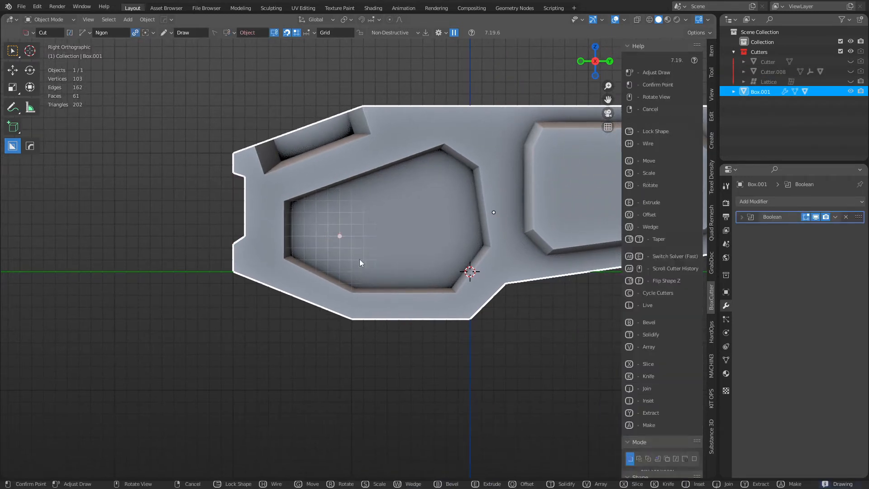
pyautogui.click(364, 261)
pyautogui.click(436, 261)
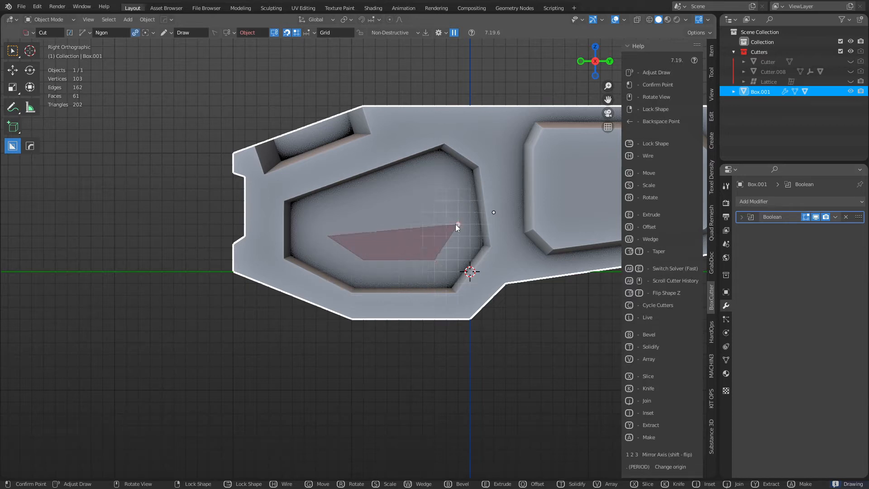
pyautogui.click(456, 224)
pyautogui.click(456, 189)
pyautogui.click(398, 187)
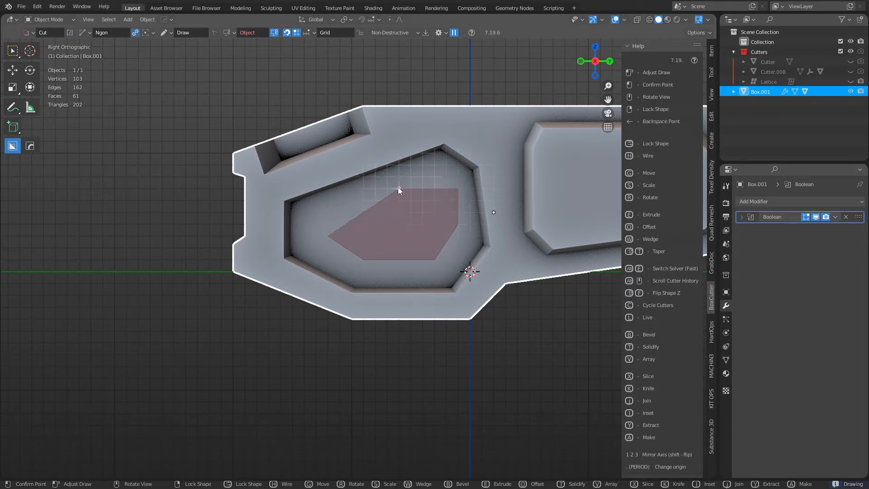
pyautogui.click(332, 214)
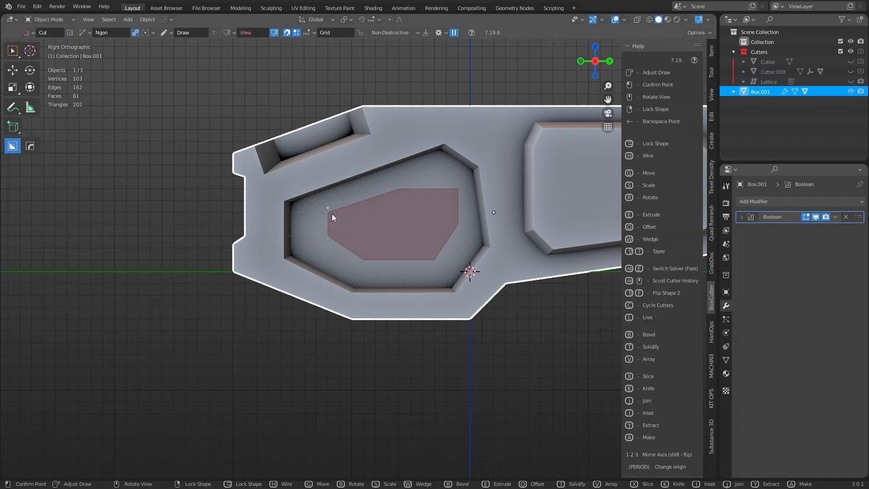
pyautogui.press('space')
# Apply the Boolean modifiers of the notch and through-hole to the mesh, removing their cutters
pyautogui.click(425, 321)
pyautogui.moveTo(425, 321); pyautogui.dragTo(365, 254, button='middle')
pyautogui.moveTo(435, 302); pyautogui.dragTo(425, 274, button='middle')
pyautogui.hotkey('ctrl', 'Tab')
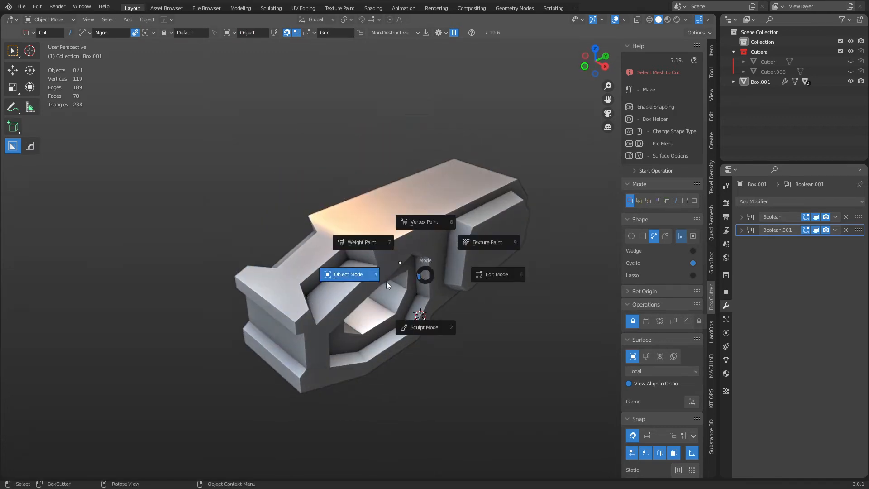
pyautogui.click(387, 281)
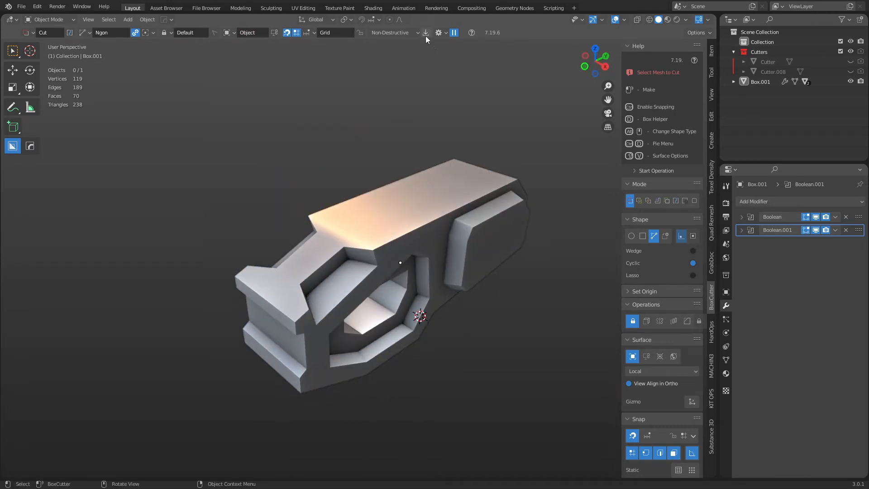
pyautogui.press('a')
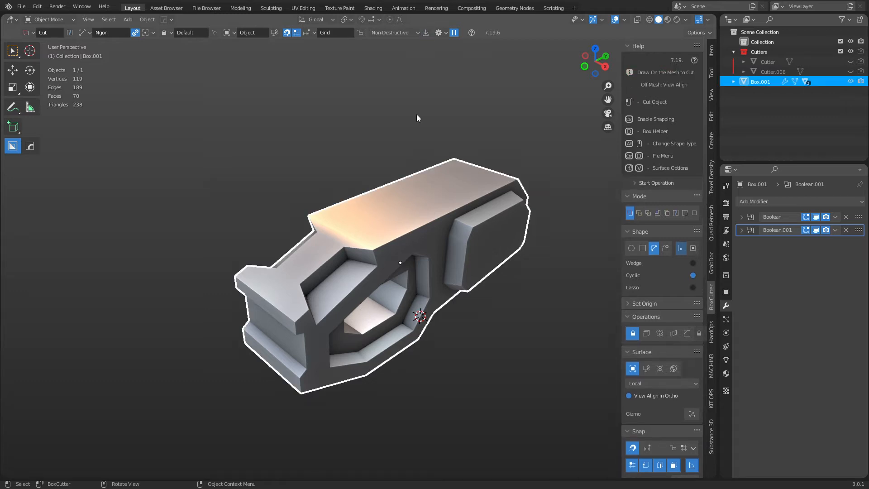
pyautogui.click(425, 34)
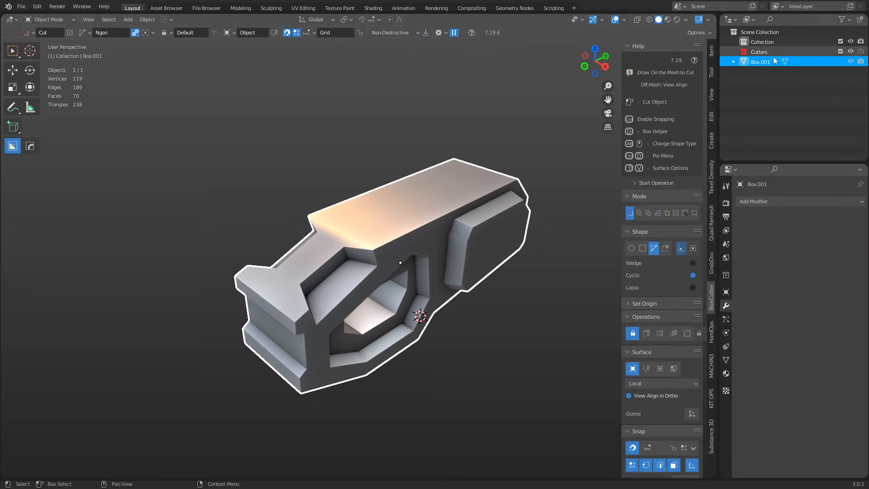
pyautogui.moveTo(458, 346); pyautogui.dragTo(437, 290, button='middle')
pyautogui.scroll(5, 430, 290)
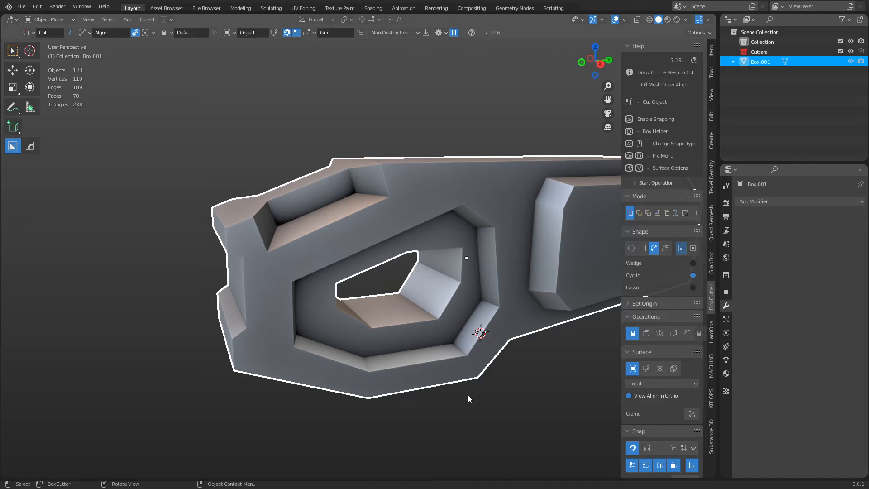
# Add a Subdivision Surface modifier to the body and set its viewport levels to 3
pyautogui.moveTo(342, 360); pyautogui.dragTo(369, 378, button='middle')
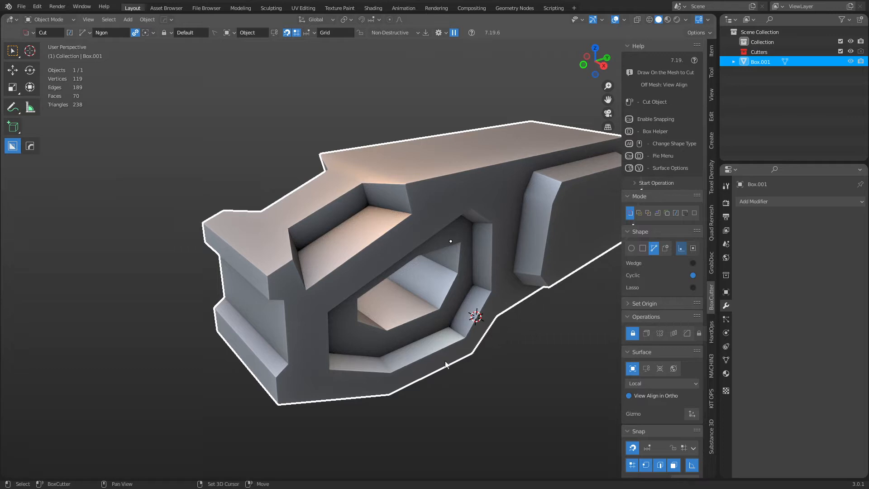
pyautogui.moveTo(435, 375); pyautogui.dragTo(473, 355, button='middle')
pyautogui.click(495, 402)
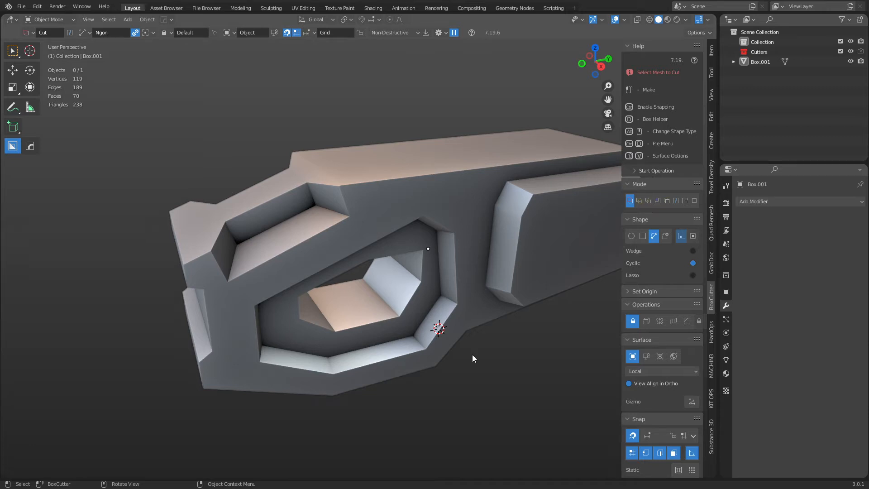
pyautogui.moveTo(469, 356); pyautogui.dragTo(468, 281, button='middle')
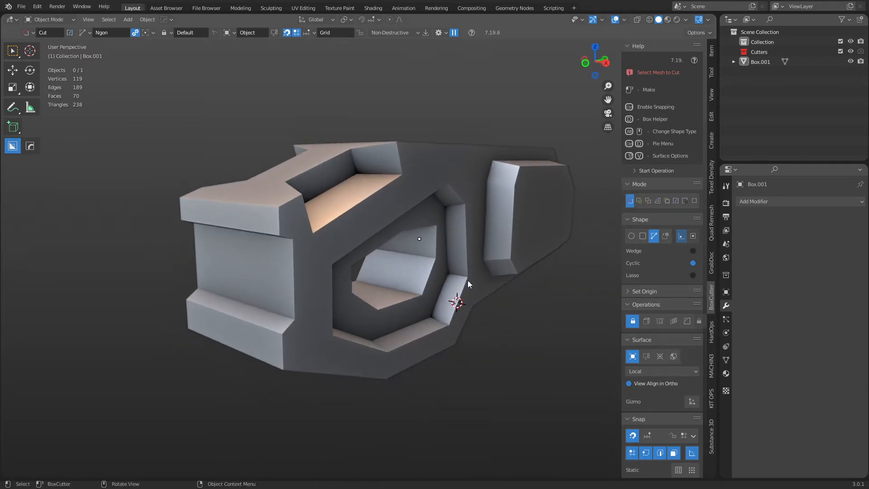
pyautogui.click(797, 202)
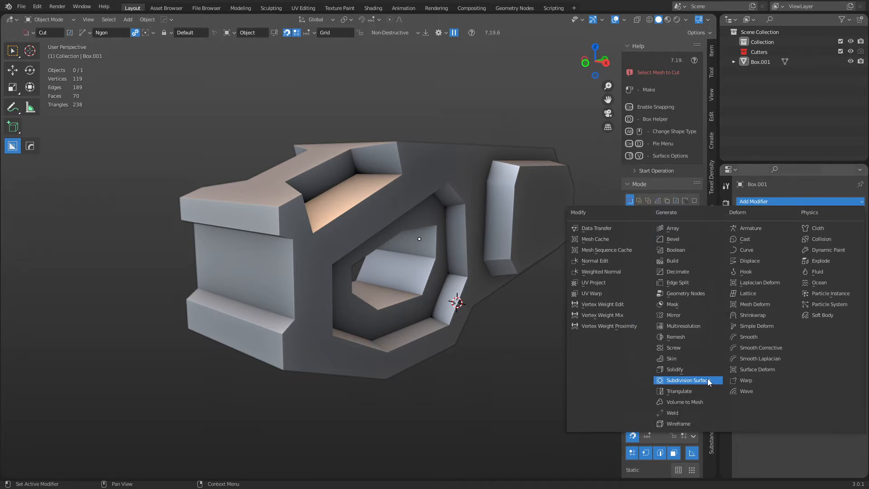
pyautogui.click(688, 380)
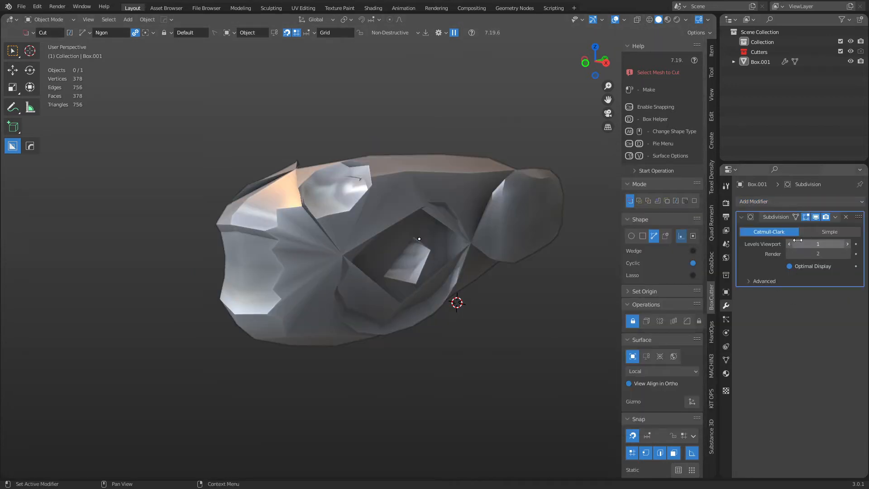
pyautogui.click(848, 245)
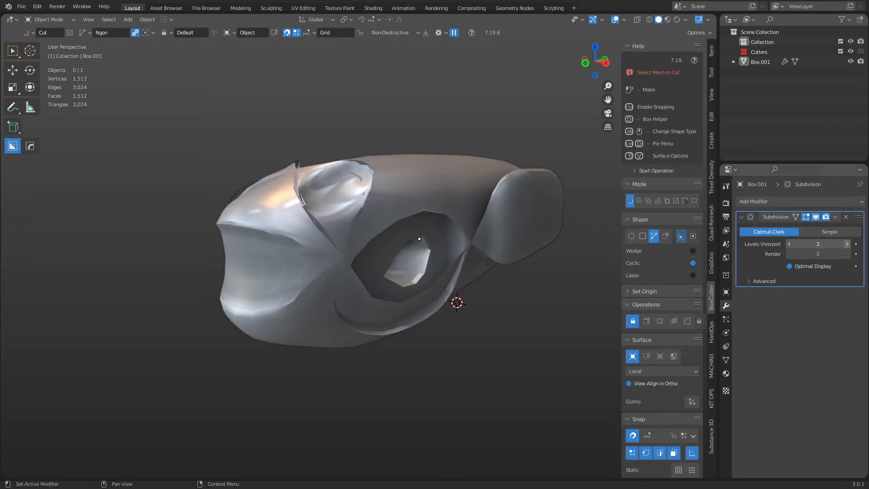
pyautogui.click(847, 244)
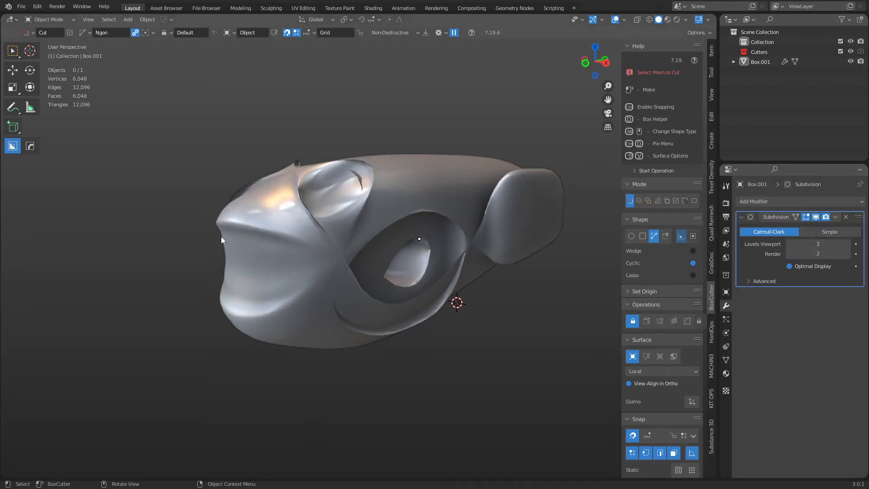
# Turn off the Subdivision modifier's Edit Mode display, then enter Edit Mode with nothing selected and view the upper front recess closely
pyautogui.moveTo(221, 236); pyautogui.dragTo(448, 244, button='middle')
pyautogui.click(806, 218)
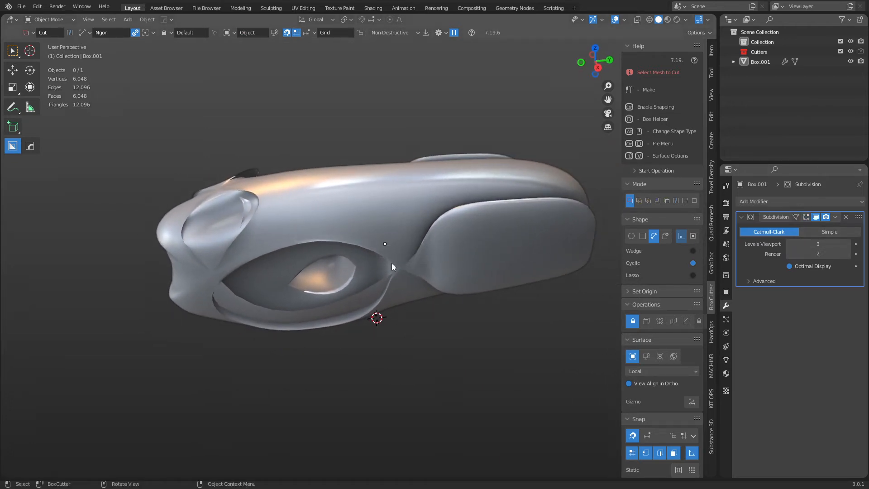
pyautogui.keyDown('shift'); pyautogui.moveTo(392, 263); pyautogui.dragTo(454, 263, button='middle'); pyautogui.keyUp('shift')
pyautogui.press('Tab')
pyautogui.keyDown('shift'); pyautogui.moveTo(236, 163); pyautogui.dragTo(312, 160, button='middle'); pyautogui.keyUp('shift')
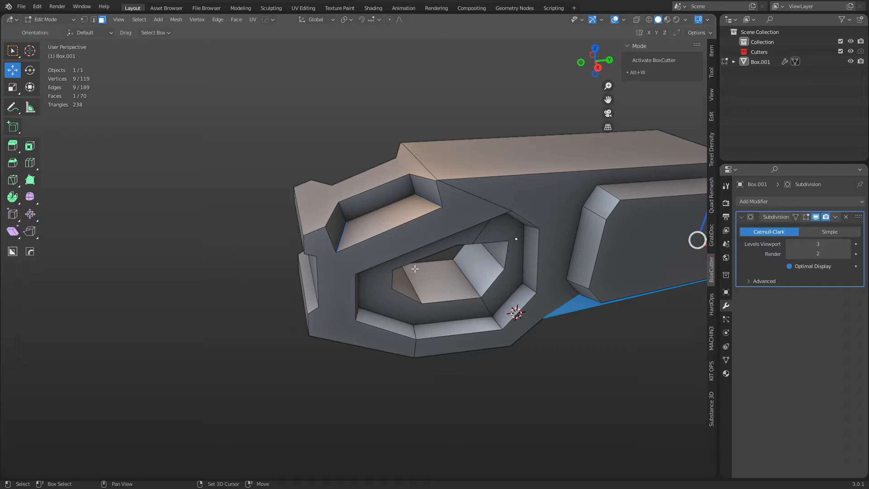
pyautogui.click(303, 145)
pyautogui.scroll(7, 386, 237)
pyautogui.moveTo(425, 233); pyautogui.dragTo(446, 247, button='middle')
pyautogui.keyDown('shift'); pyautogui.moveTo(520, 231); pyautogui.dragTo(488, 253, button='middle'); pyautogui.keyUp('shift')
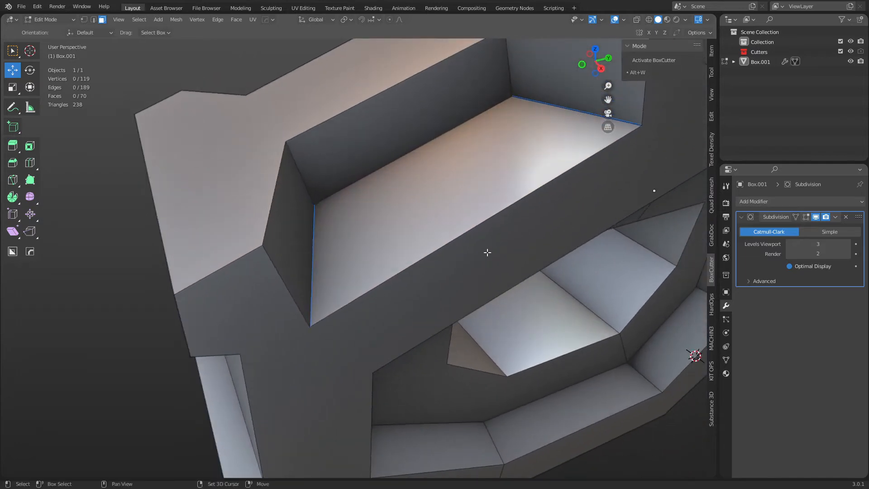
# Select the whole mesh and set the mean bevel weight of its vertices and edges to 0
pyautogui.press('n')
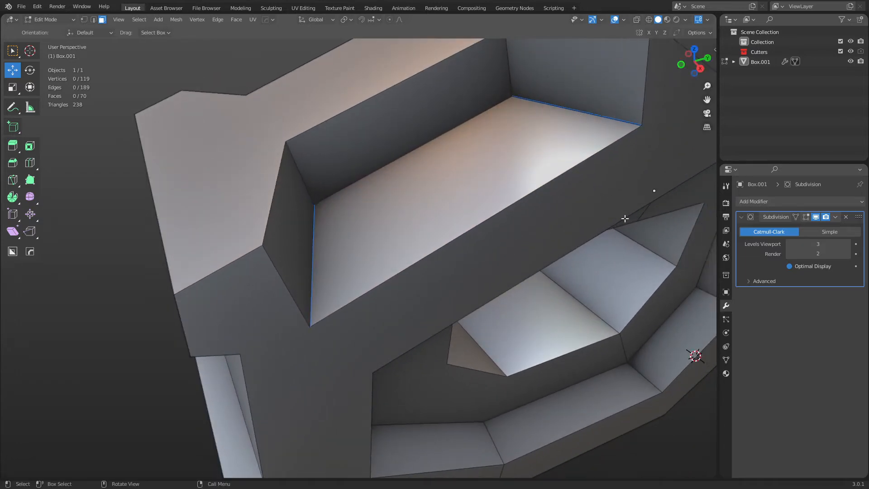
pyautogui.press('n')
pyautogui.click(711, 52)
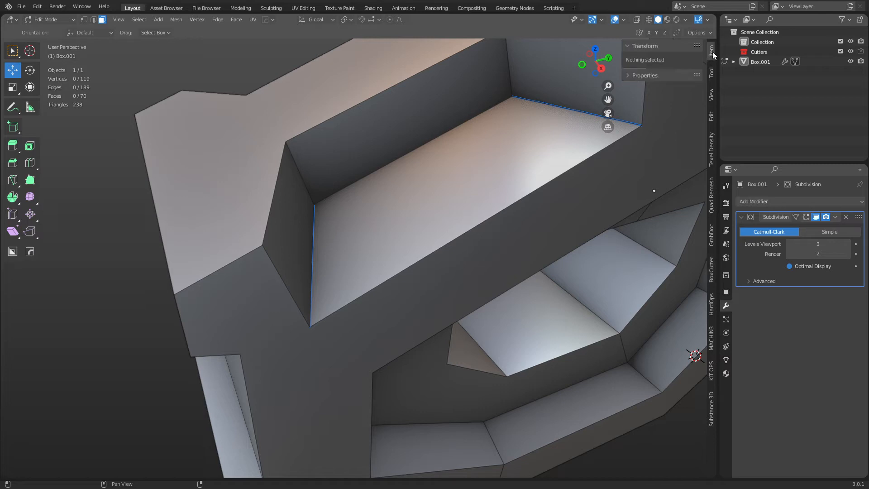
pyautogui.press('Tab')
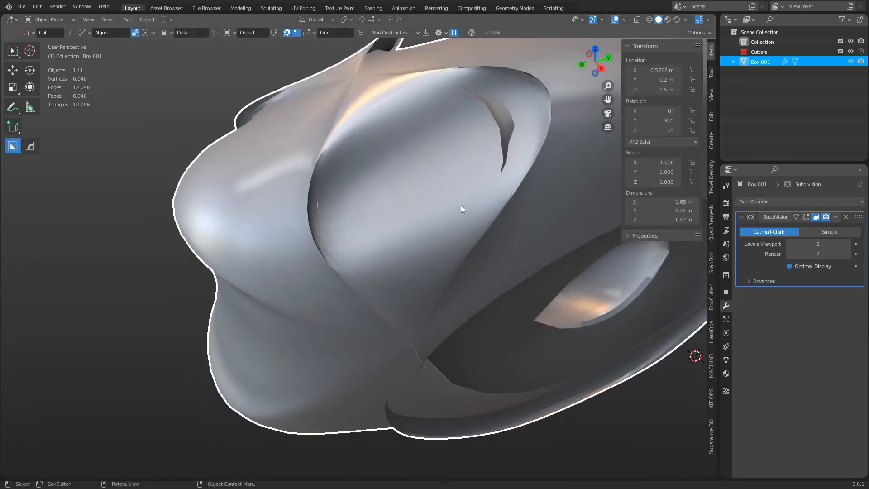
pyautogui.press('Tab')
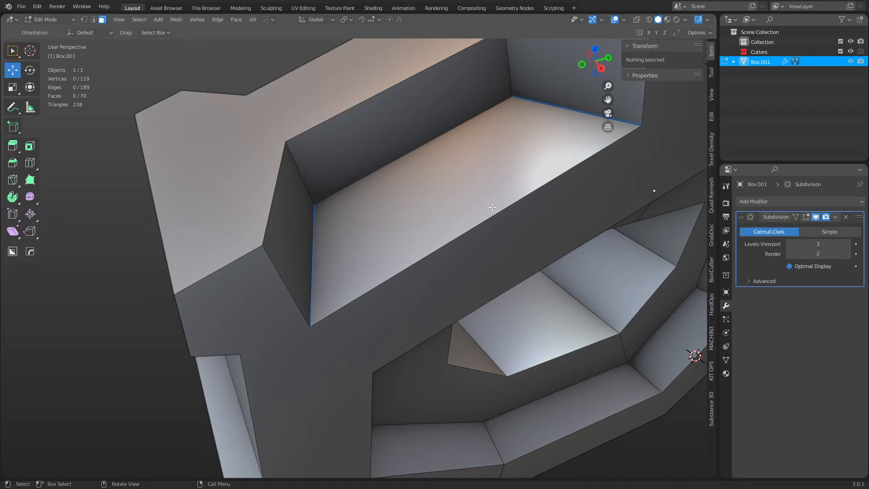
pyautogui.click(478, 201)
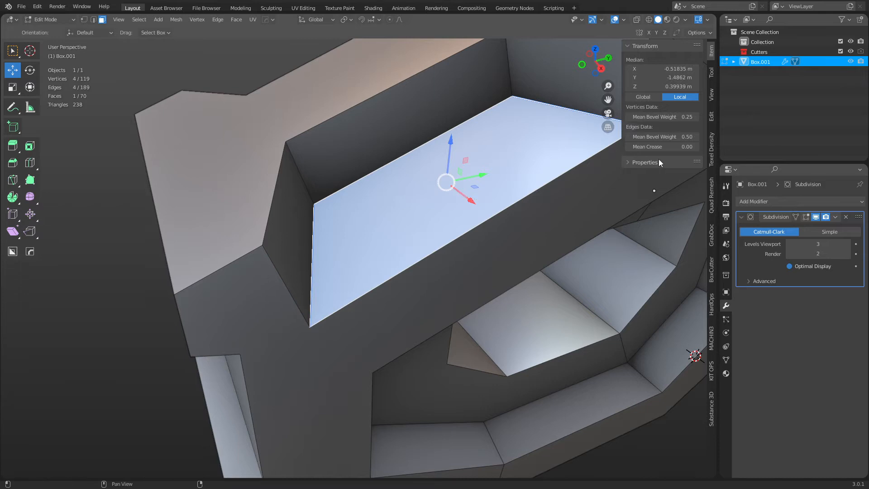
pyautogui.press('a')
pyautogui.moveTo(661, 136); pyautogui.dragTo(640, 136)
pyautogui.moveTo(680, 116); pyautogui.dragTo(675, 117)
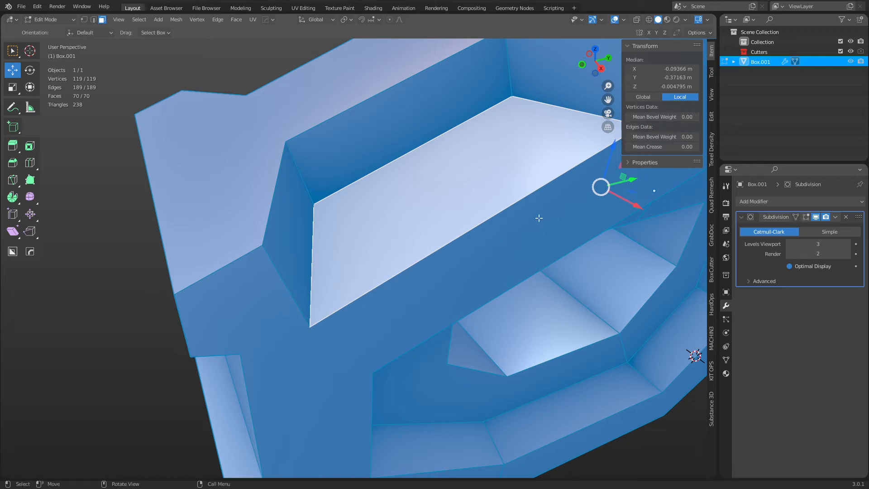
# Examine the walls and floor of the upper front recess and the neighbouring hole, selecting individual faces
pyautogui.scroll(-3, 562, 229)
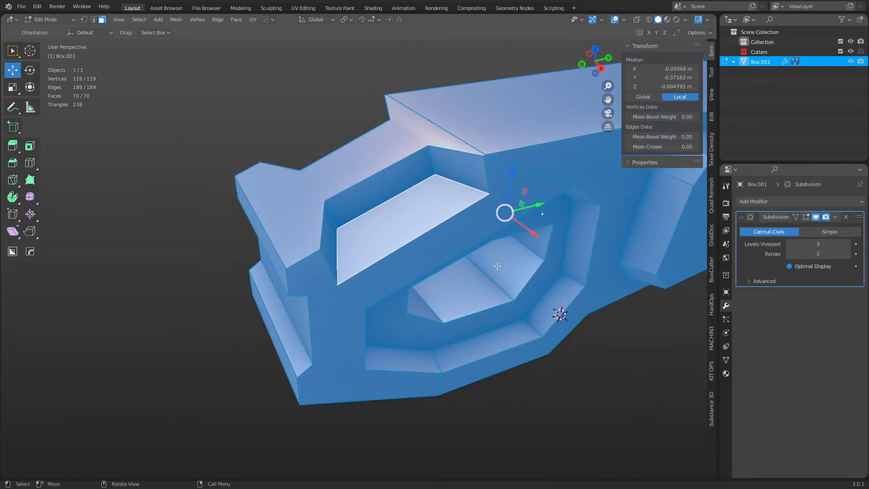
pyautogui.click(475, 282)
pyautogui.moveTo(467, 297); pyautogui.dragTo(419, 172, button='middle')
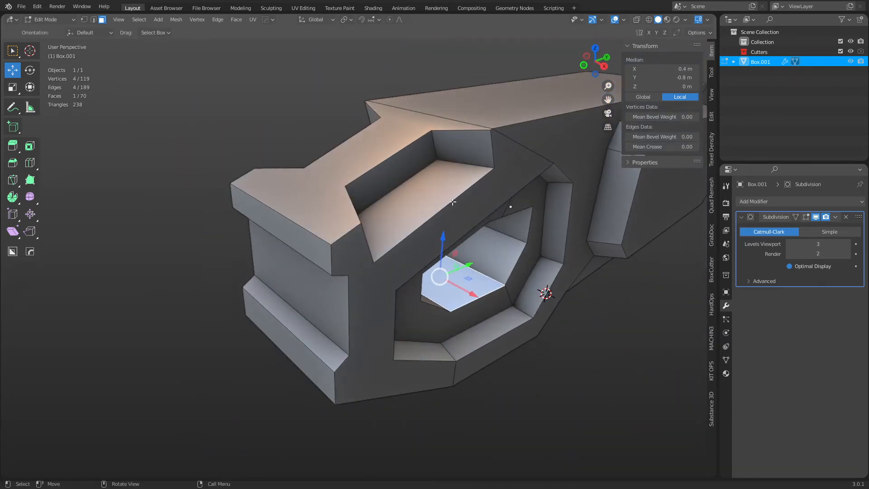
pyautogui.moveTo(425, 225); pyautogui.dragTo(457, 213, button='middle')
pyautogui.moveTo(476, 186); pyautogui.dragTo(415, 229, button='middle')
pyautogui.scroll(3, 428, 208)
pyautogui.click(298, 230)
pyautogui.keyDown('shift'); pyautogui.click(348, 205); pyautogui.keyUp('shift')
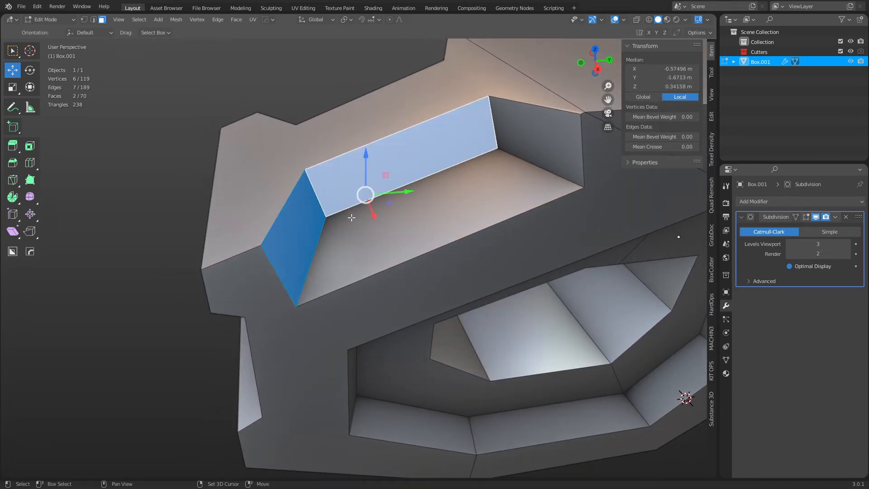
pyautogui.keyDown('shift'); pyautogui.click(351, 218); pyautogui.keyUp('shift')
pyautogui.keyDown('shift'); pyautogui.click(491, 136); pyautogui.keyUp('shift')
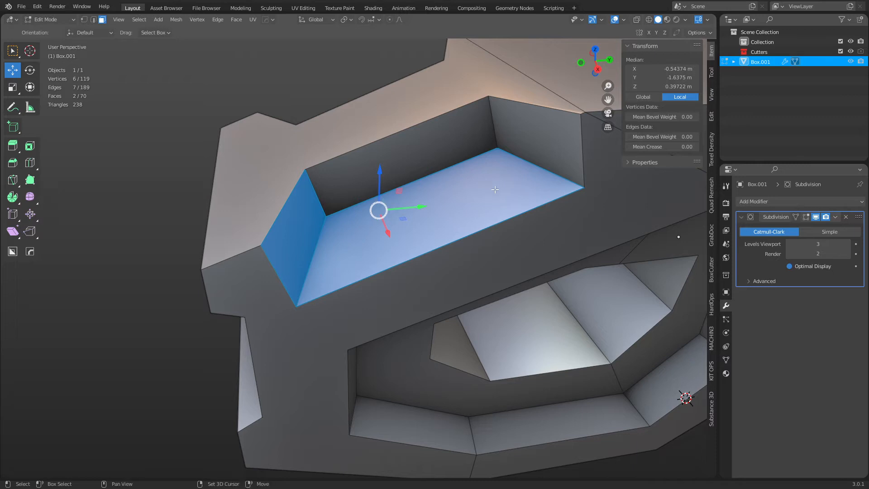
pyautogui.keyDown('shift'); pyautogui.moveTo(497, 192); pyautogui.dragTo(523, 210, button='middle'); pyautogui.keyUp('shift')
pyautogui.moveTo(523, 211); pyautogui.dragTo(534, 215, button='middle')
pyautogui.scroll(2, 457, 224)
pyautogui.moveTo(448, 226); pyautogui.dragTo(479, 220, button='middle')
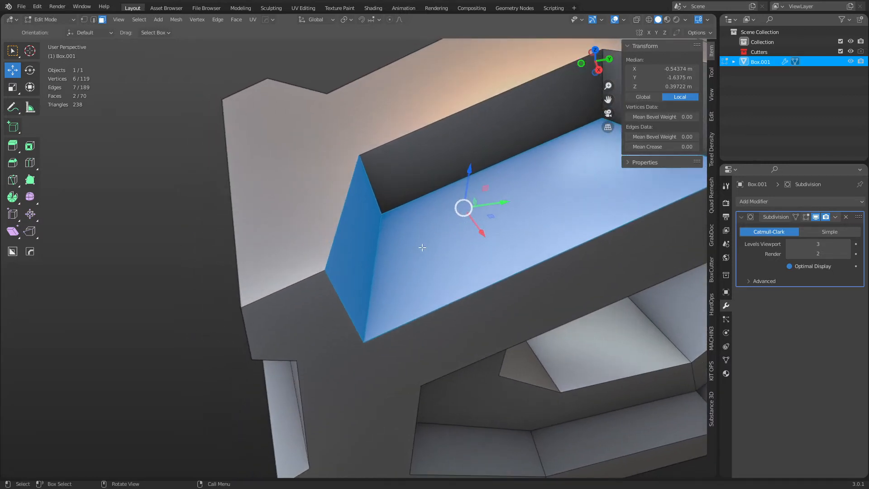
pyautogui.keyDown('shift'); pyautogui.moveTo(345, 229); pyautogui.dragTo(374, 233, button='middle'); pyautogui.keyUp('shift')
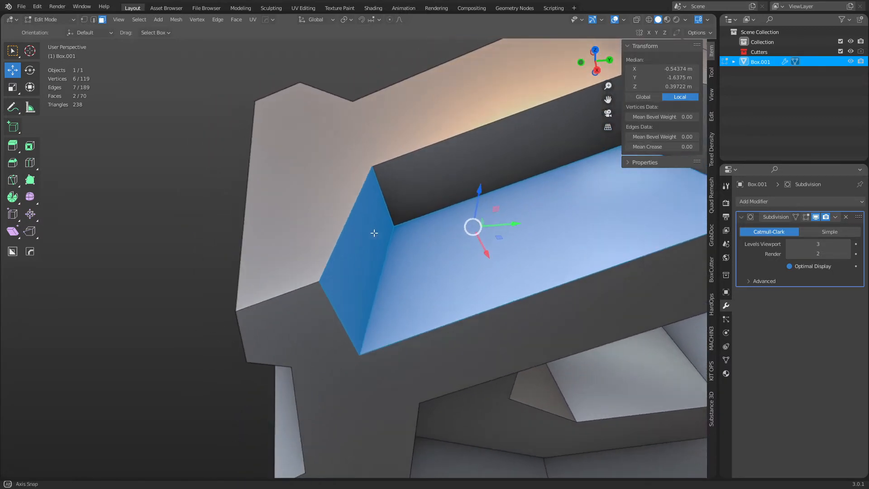
pyautogui.press('k')
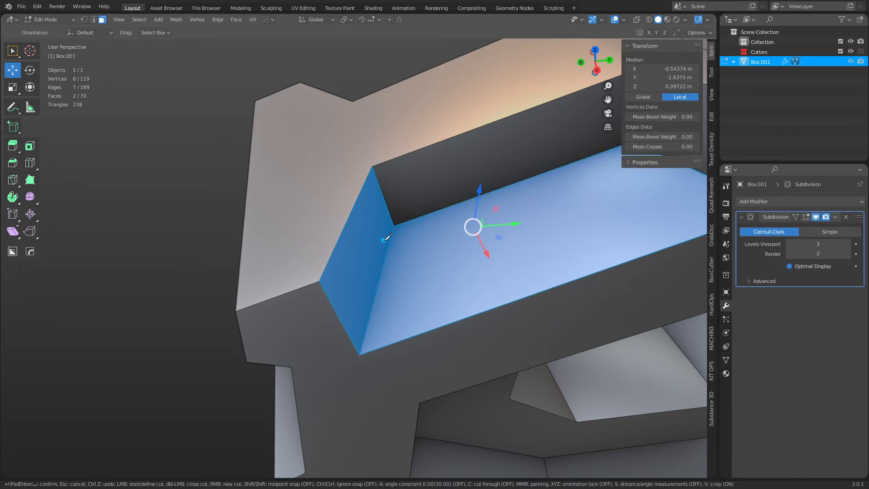
pyautogui.press('Escape')
pyautogui.moveTo(406, 218); pyautogui.dragTo(440, 275, button='middle')
pyautogui.press('k')
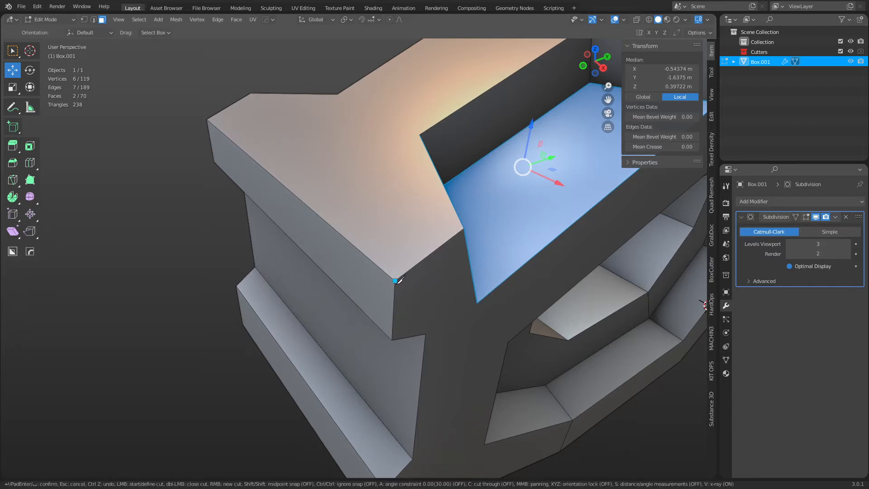
pyautogui.press('Escape')
pyautogui.moveTo(466, 267); pyautogui.dragTo(475, 263, button='middle')
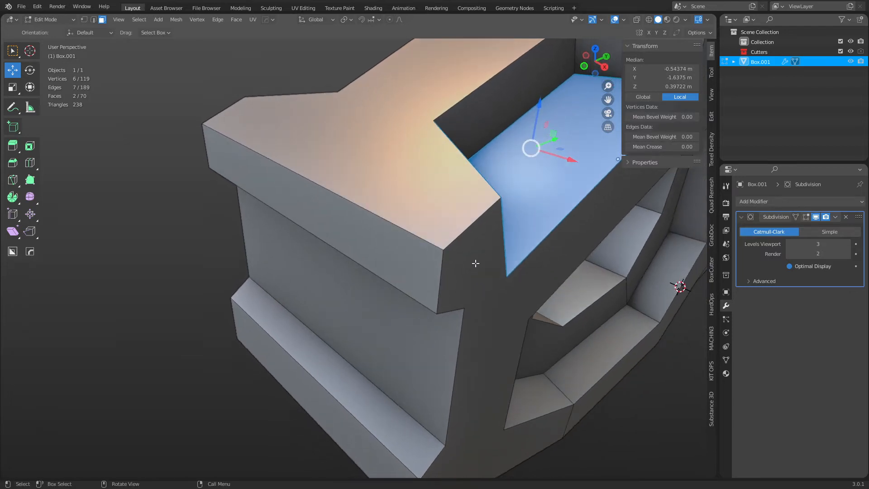
# Knife-cut support lines parallel to the upper front edge, one on the front face and one on the top face
pyautogui.press('k')
pyautogui.click(442, 258)
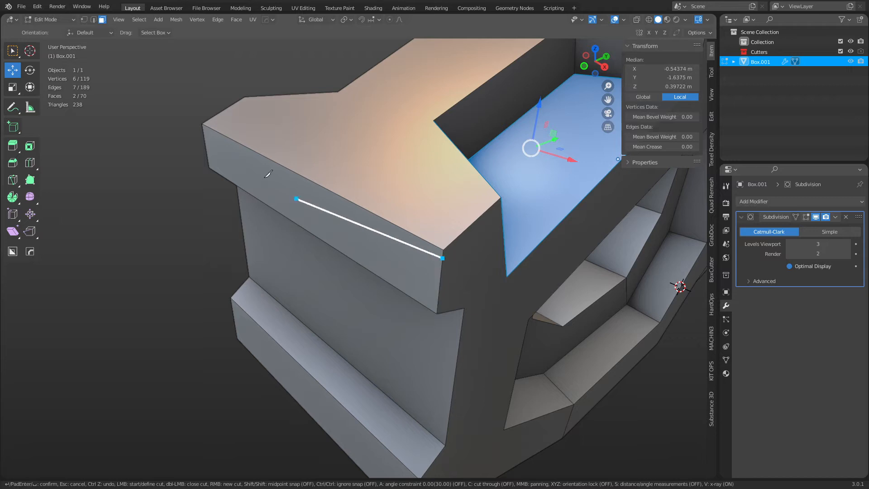
pyautogui.click(204, 135)
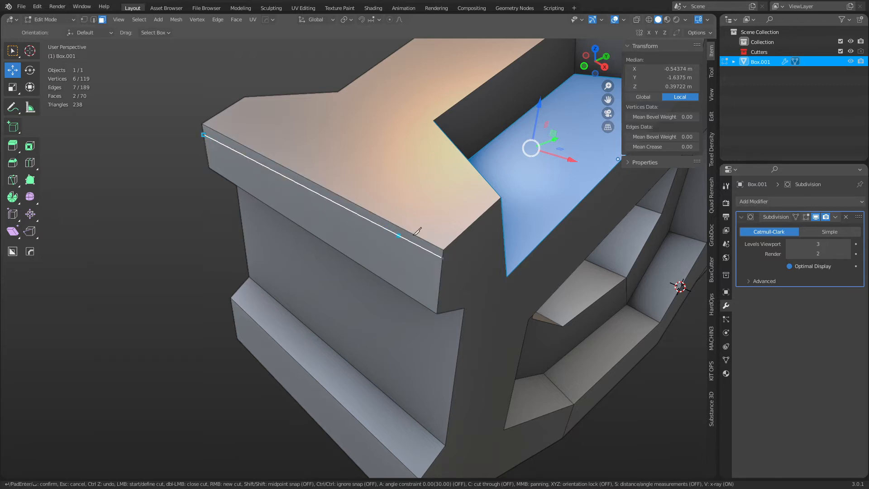
pyautogui.click(450, 243)
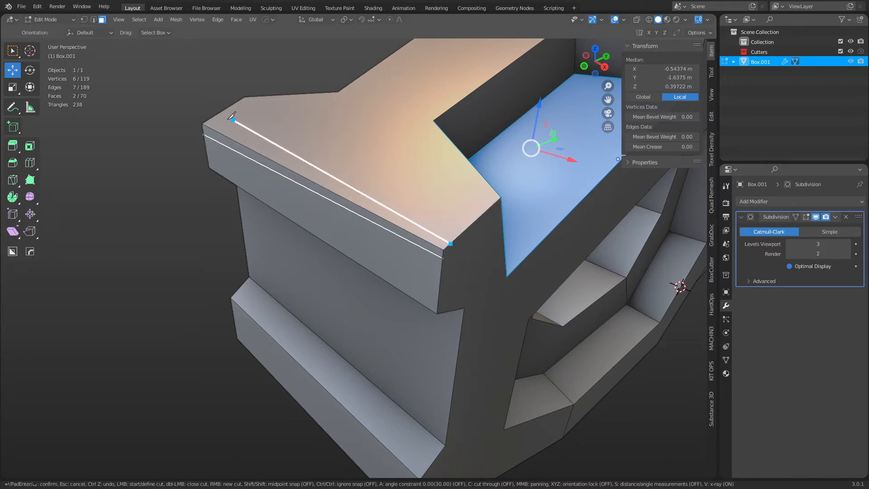
pyautogui.click(209, 119)
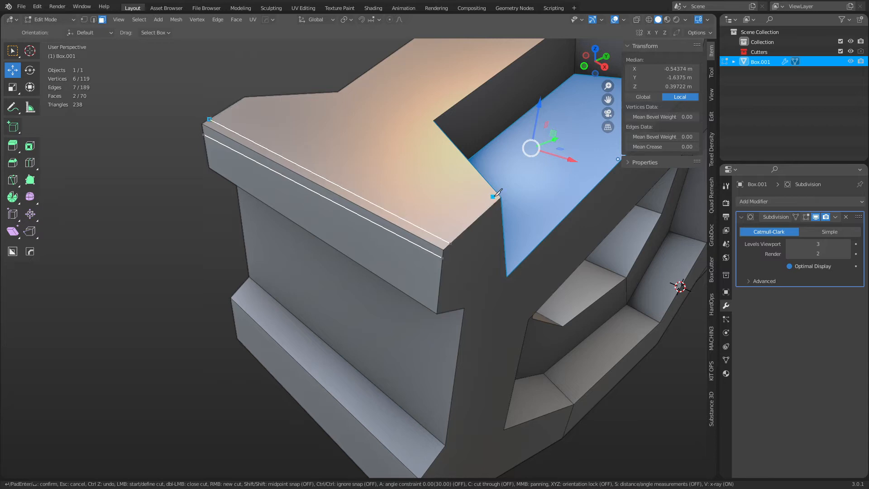
# Knife-cut support lines beside the short top side edge and the vertical corner edge on their adjoining faces, and finish the cut
pyautogui.click(497, 194)
pyautogui.click(436, 245)
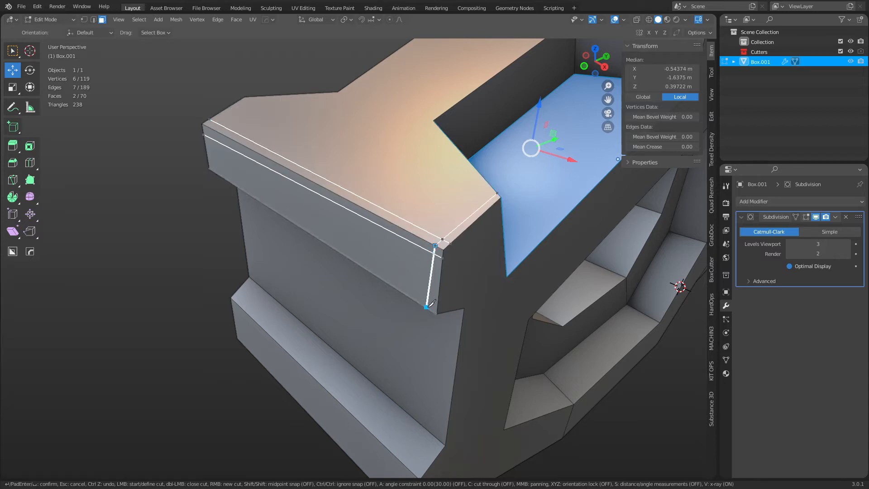
pyautogui.click(428, 308)
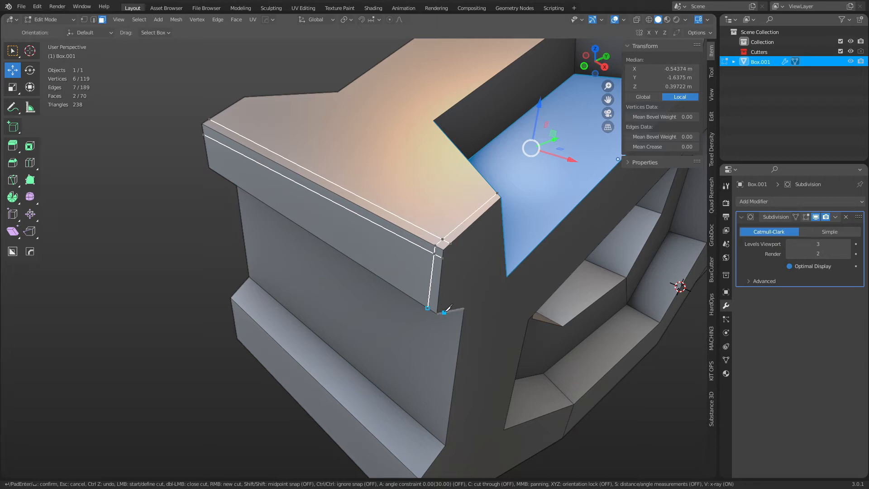
pyautogui.click(445, 313)
pyautogui.click(450, 243)
pyautogui.click(443, 258)
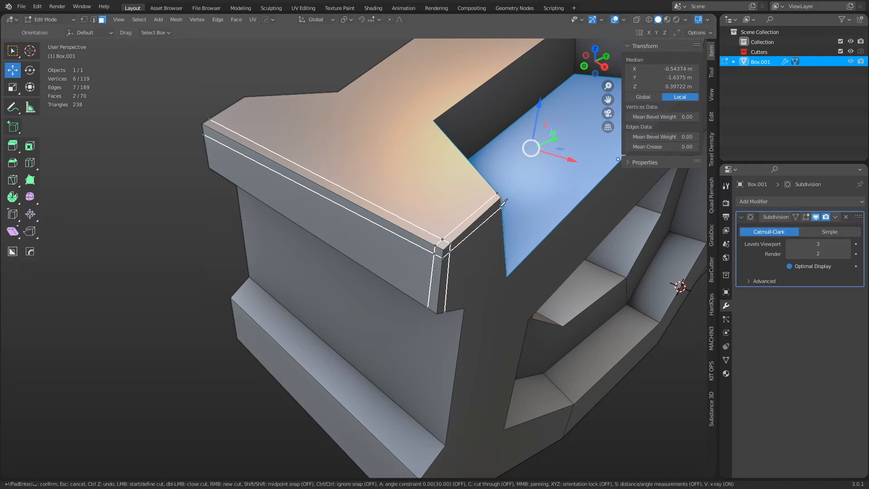
pyautogui.press('Return')
# Complete the knife cut at the front corner, and select the short top side edge together with its two parallel support lines
pyautogui.click(441, 242)
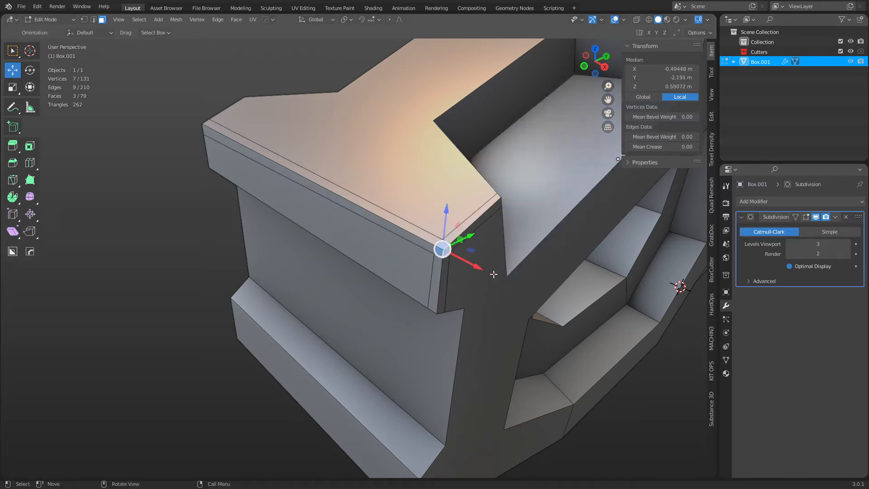
pyautogui.press('`')
pyautogui.click(507, 279)
pyautogui.scroll(-5, 479, 288)
pyautogui.moveTo(480, 288); pyautogui.dragTo(355, 268, button='middle')
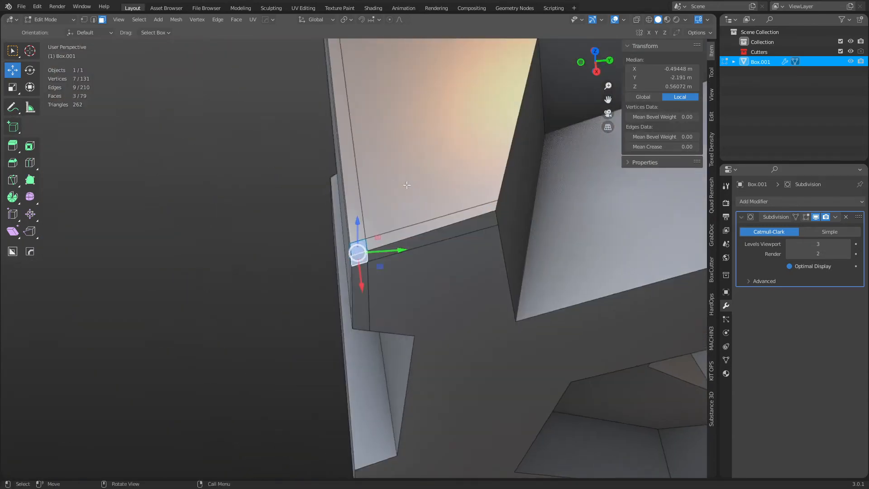
pyautogui.keyDown('shift'); pyautogui.moveTo(585, 105); pyautogui.dragTo(454, 189, button='middle'); pyautogui.keyUp('shift')
pyautogui.click(319, 321)
pyautogui.press('2')
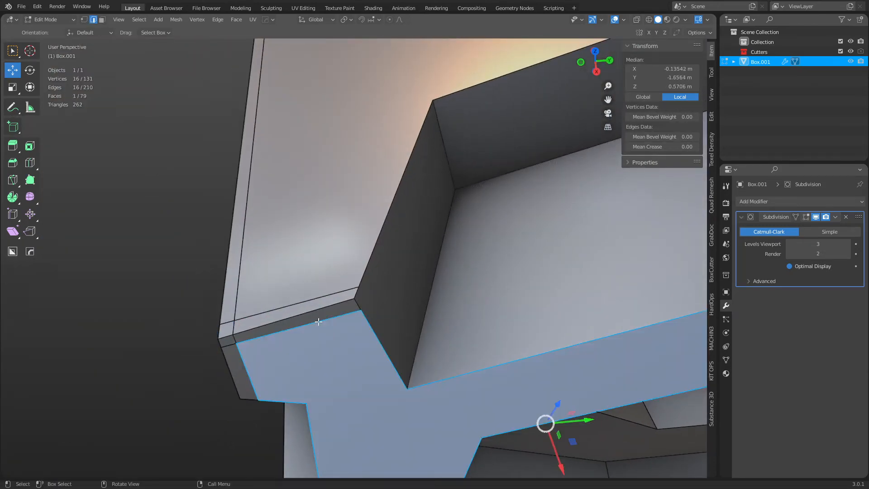
pyautogui.click(319, 321)
pyautogui.keyDown('shift'); pyautogui.click(315, 310); pyautogui.keyUp('shift')
pyautogui.keyDown('shift'); pyautogui.click(312, 294); pyautogui.keyUp('shift')
# Knife-cut a support line on each upper recess wall, running alongside the vertical inner corner edge
pyautogui.moveTo(340, 284); pyautogui.dragTo(456, 264, button='middle')
pyautogui.press('k')
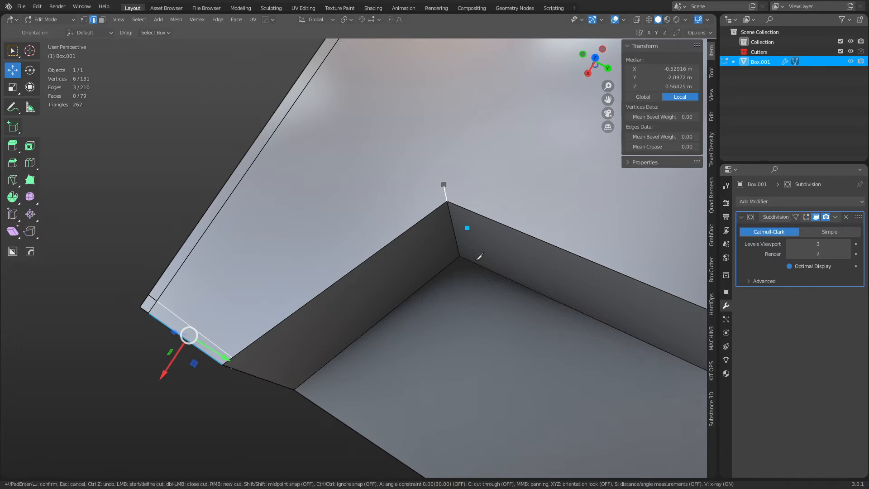
pyautogui.click(452, 262)
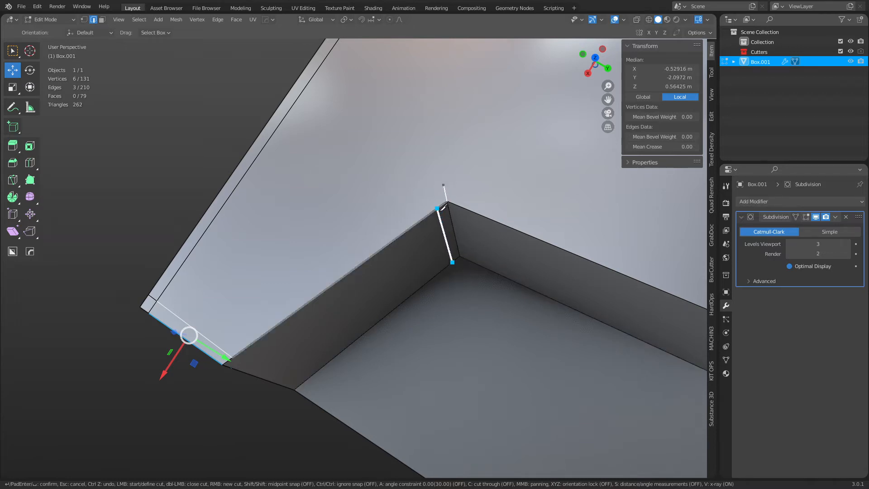
pyautogui.click(438, 209)
pyautogui.rightClick(439, 209)
pyautogui.click(468, 260)
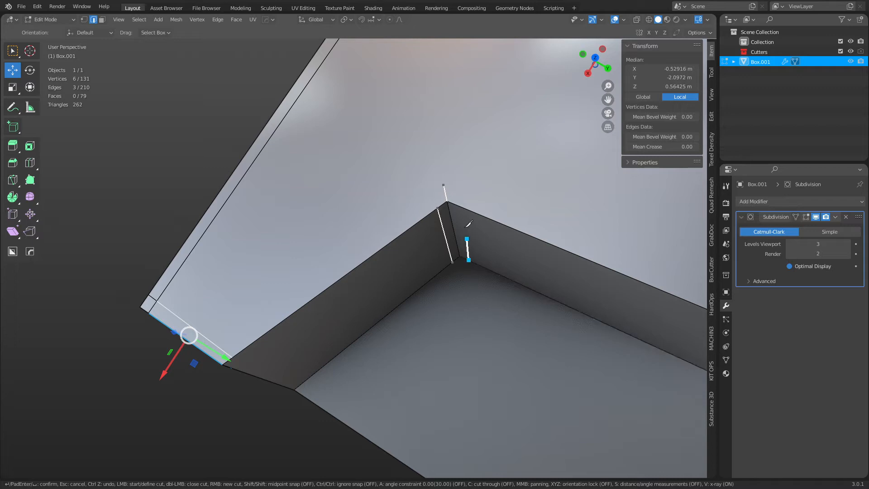
pyautogui.click(457, 203)
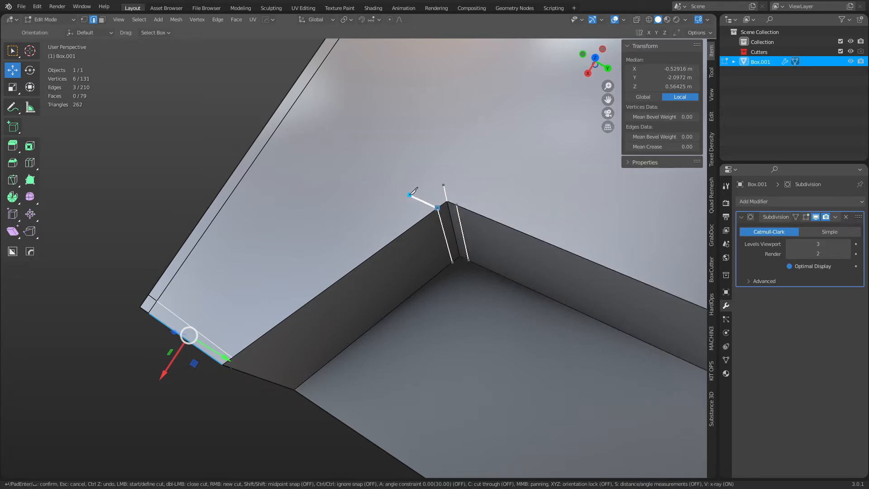
# Extend the corner support lines onto the top face with the knife, and cut lines parallel to both adjoining recess rim edges
pyautogui.click(478, 180)
pyautogui.rightClick(478, 179)
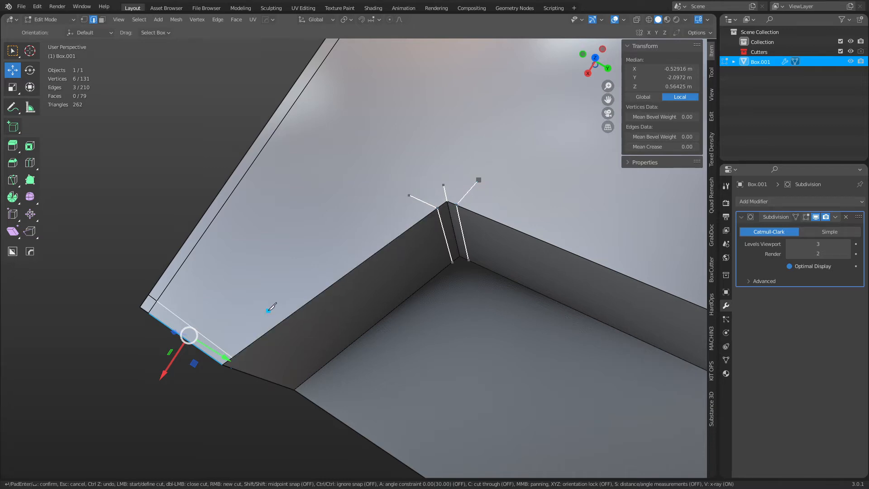
pyautogui.click(222, 352)
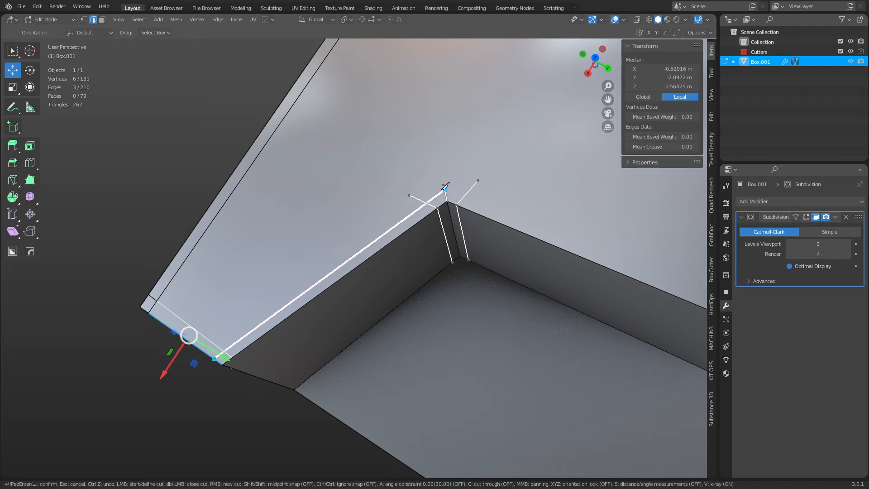
pyautogui.click(445, 190)
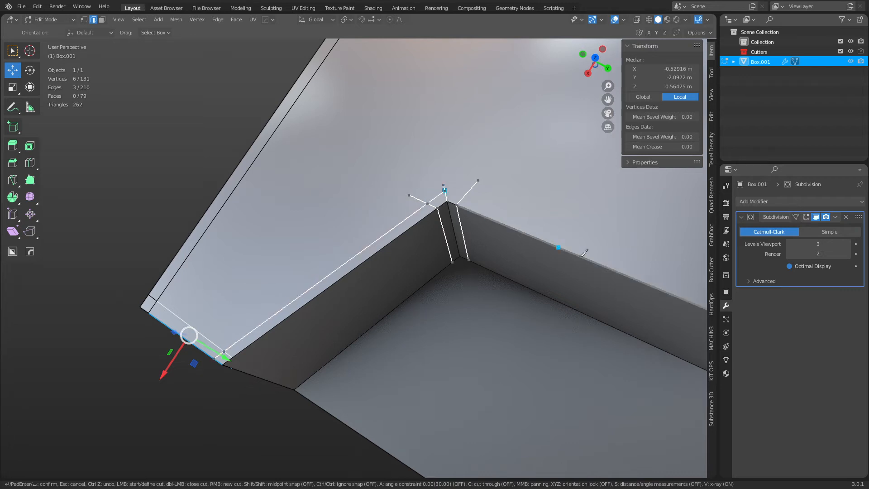
pyautogui.click(647, 267)
pyautogui.click(445, 191)
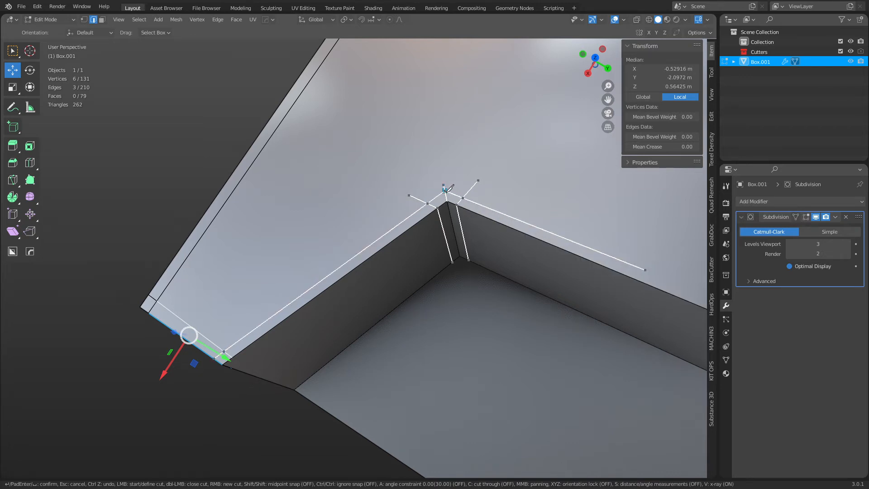
# Knife-cut support lines just below the rim on both recess walls and apply the whole cut
pyautogui.moveTo(528, 252); pyautogui.dragTo(572, 238, button='middle')
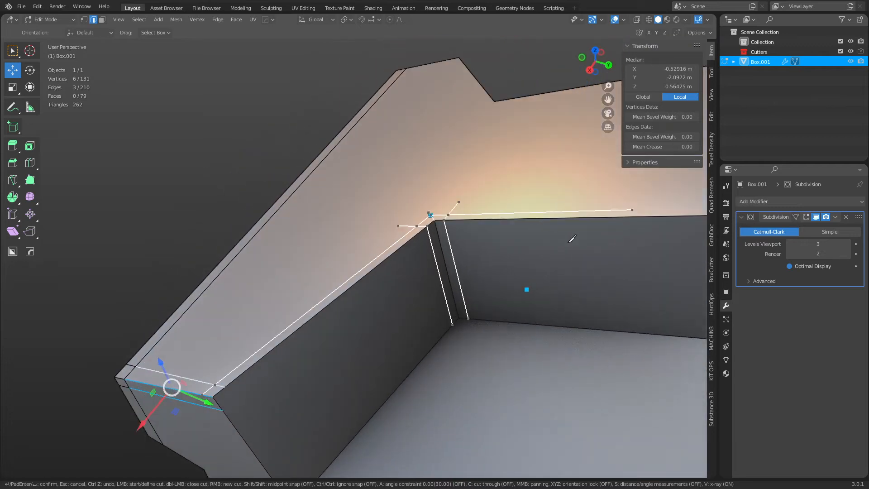
pyautogui.click(632, 227)
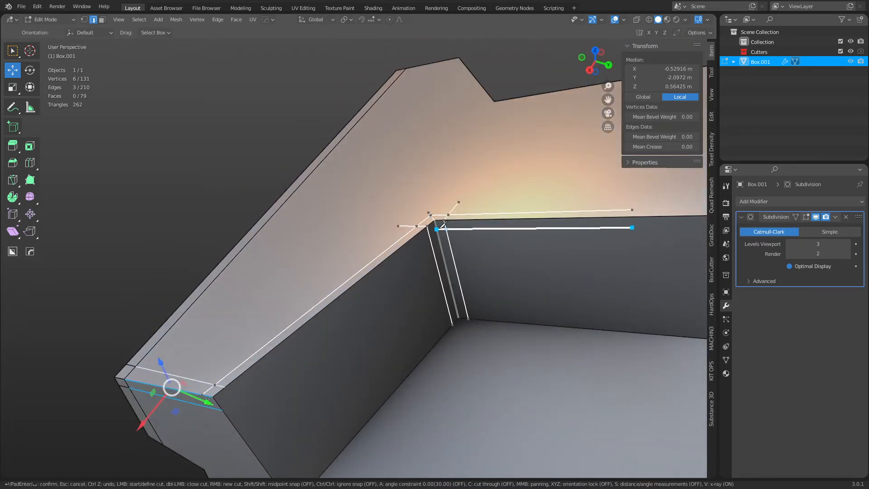
pyautogui.click(437, 229)
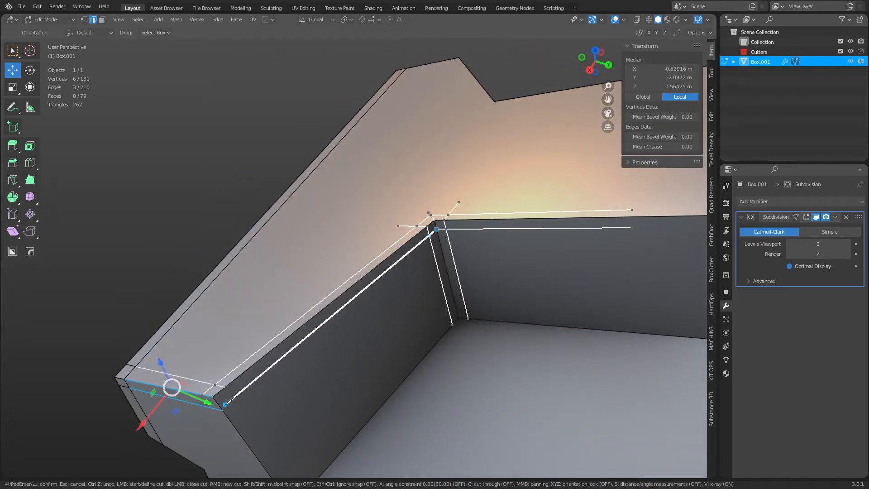
pyautogui.click(222, 410)
pyautogui.press('Return')
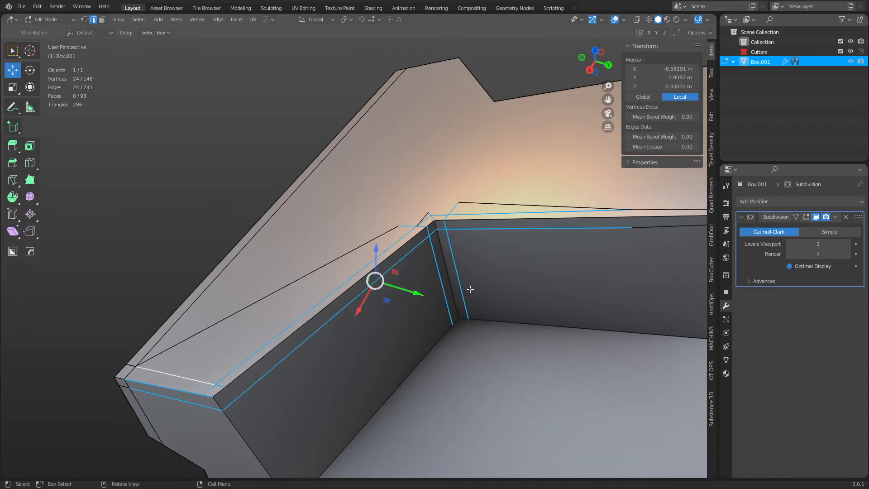
# Dissolve the stray vertex on the top face just beyond the recess corner's support line intersection
pyautogui.click(278, 160)
pyautogui.press('1')
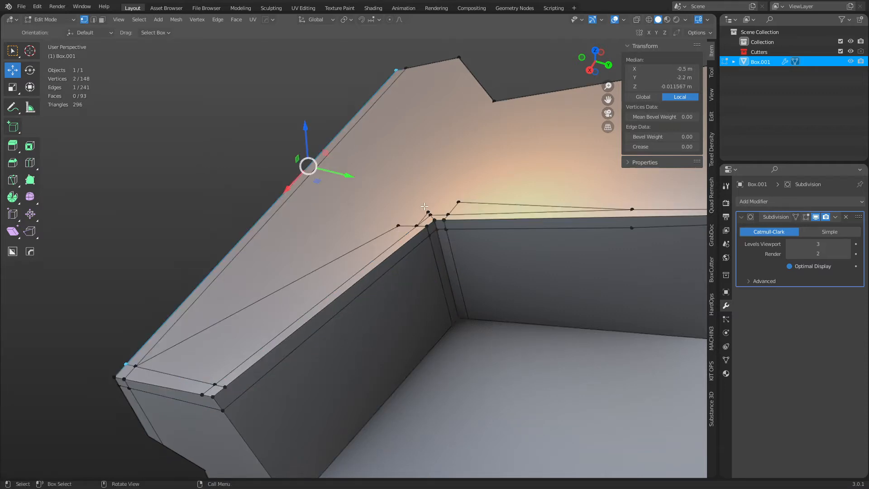
pyautogui.click(428, 213)
pyautogui.hotkey('ctrl', 'x')
# Knife-cut across the top face from the back edge to the recess corner's support point and on to the front edge
pyautogui.moveTo(466, 230); pyautogui.dragTo(440, 313, button='middle')
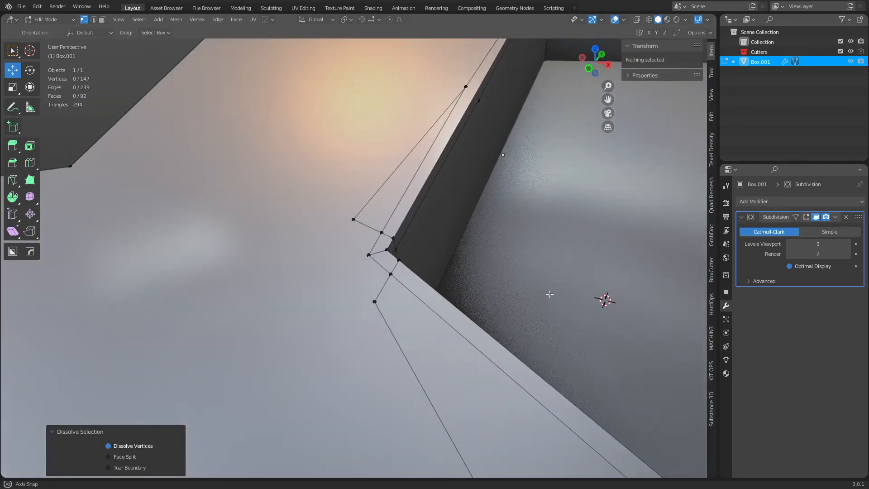
pyautogui.press('3')
pyautogui.hotkey('ctrl', 'Tab')
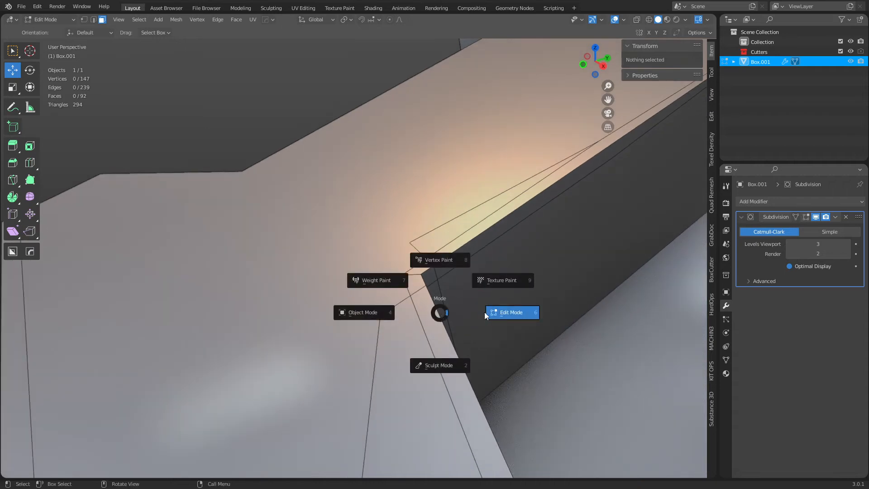
pyautogui.click(484, 311)
pyautogui.press('k')
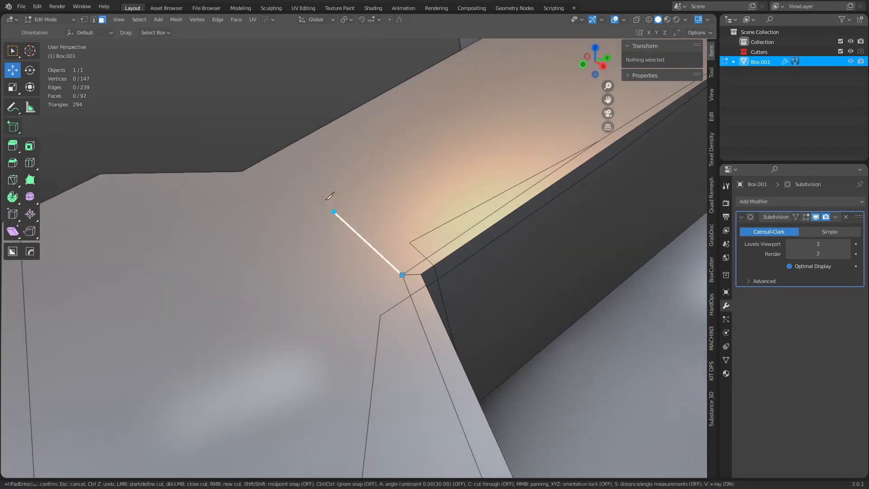
pyautogui.click(284, 148)
pyautogui.moveTo(419, 305); pyautogui.dragTo(544, 206, button='middle')
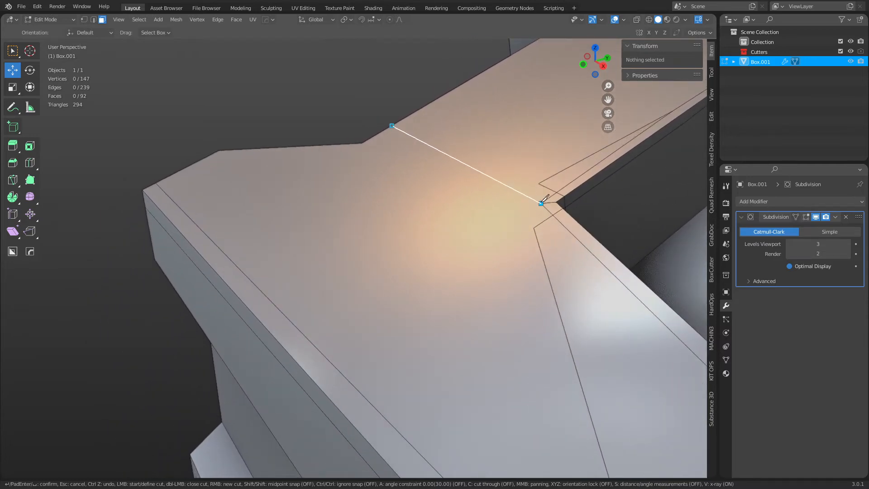
pyautogui.click(541, 203)
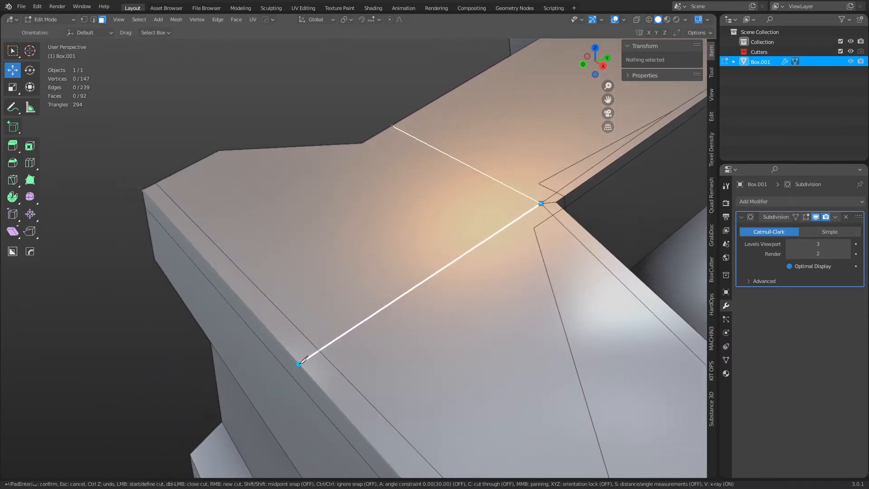
pyautogui.click(301, 365)
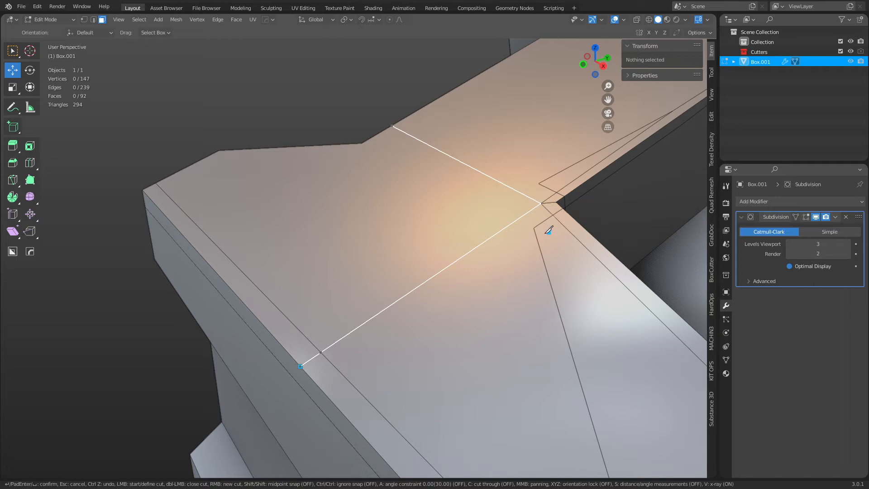
# Knife-cut two lines from the ends of the corner support lines to the front edge, one on each side of the previous cut
pyautogui.click(534, 227)
pyautogui.click(319, 387)
pyautogui.click(538, 184)
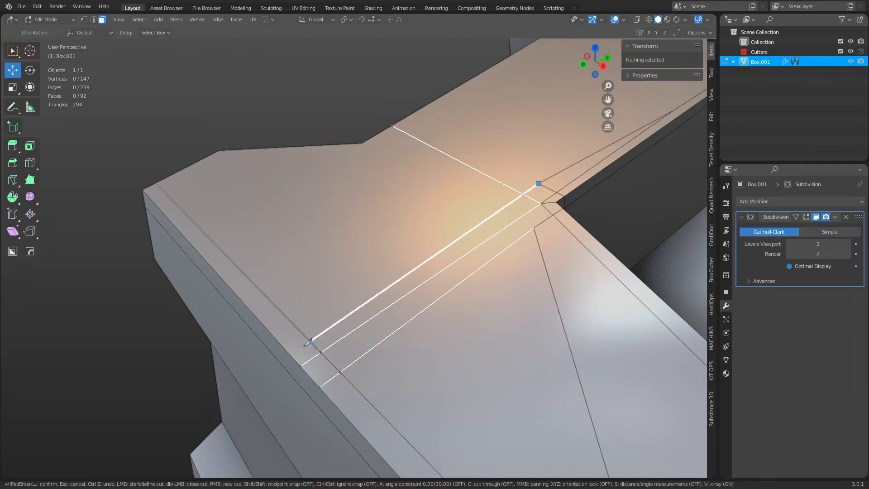
pyautogui.click(291, 353)
pyautogui.press('Return')
# Knife-cut a line on the top face from the corner support line's outer end, running parallel to the long recess rim
pyautogui.moveTo(592, 290); pyautogui.dragTo(441, 268, button='middle')
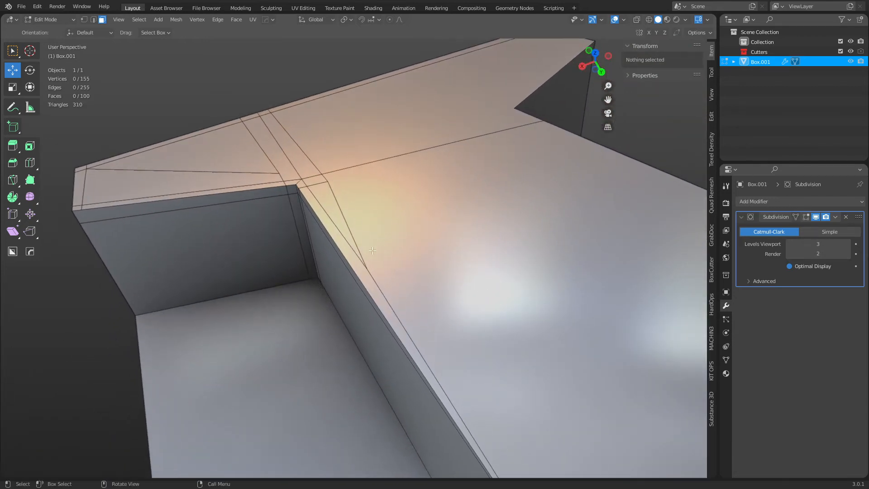
pyautogui.press('k')
pyautogui.click(328, 181)
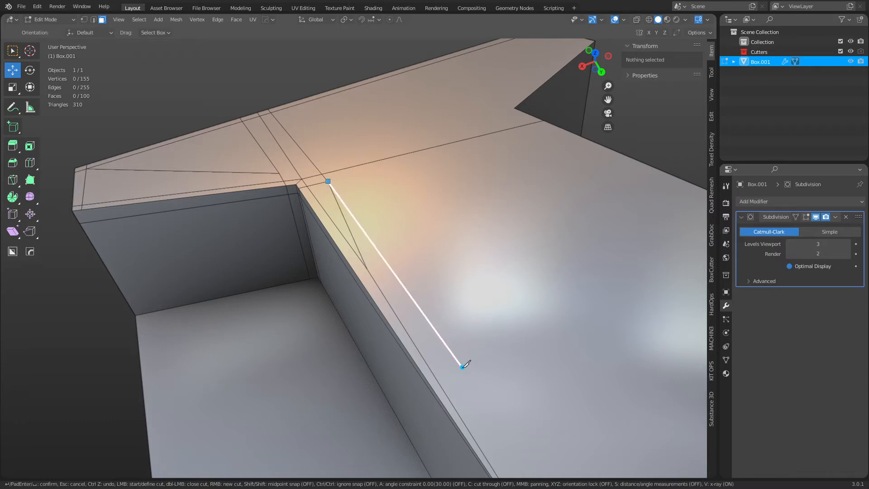
pyautogui.click(462, 368)
pyautogui.press('Return')
pyautogui.click(370, 271)
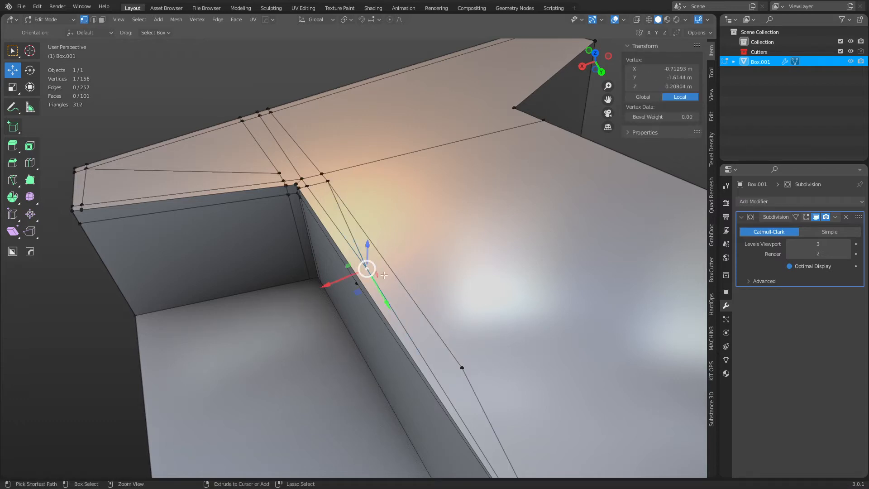
pyautogui.hotkey('ctrl', 'x')
pyautogui.hotkey('ctrl', 'z')
# Dissolve the redundant diagonal edge between the new line and the long recess rim's support line
pyautogui.press('2')
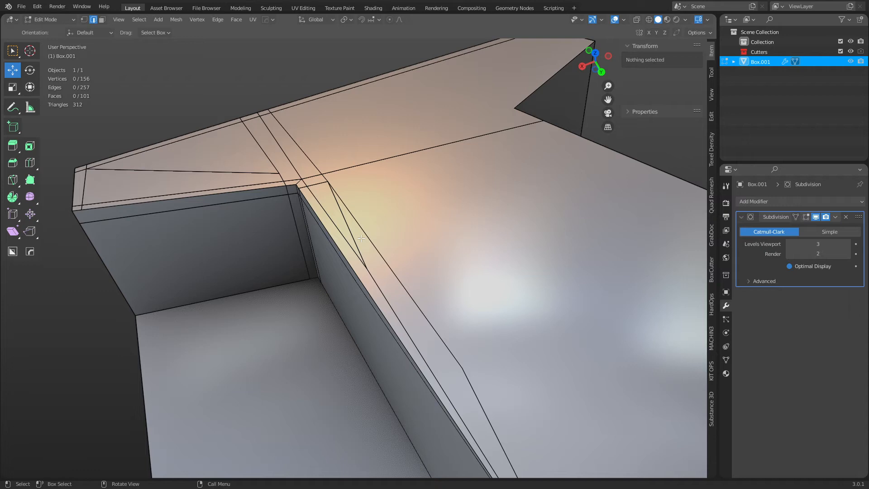
pyautogui.click(361, 239)
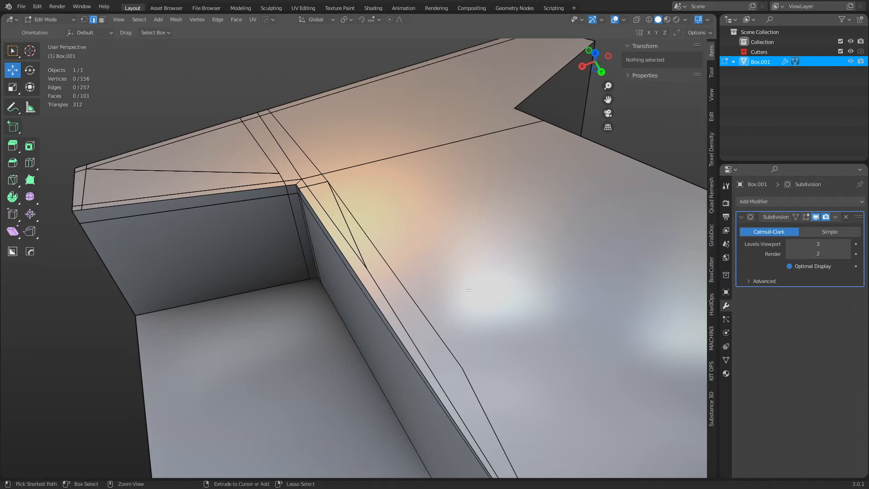
pyautogui.hotkey('ctrl', 'x')
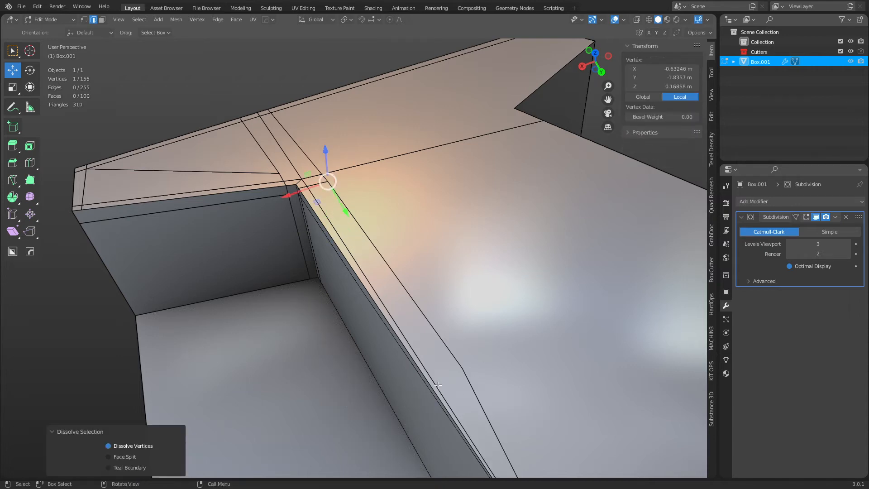
# Knife-cut a short line outward from the long rim's far corner, and extend both parallel rim support lines to meet it
pyautogui.scroll(-3, 438, 385)
pyautogui.press('1')
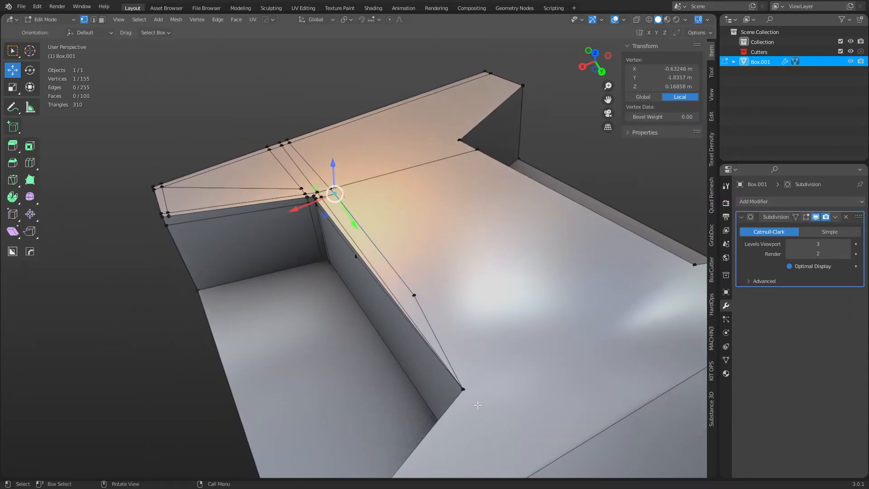
pyautogui.press('k')
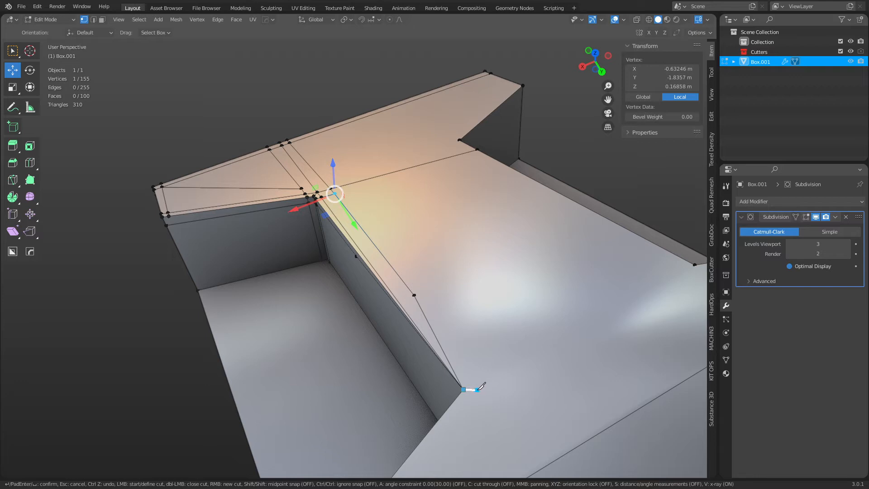
pyautogui.click(330, 193)
pyautogui.click(414, 295)
pyautogui.press('Return')
pyautogui.click(439, 343)
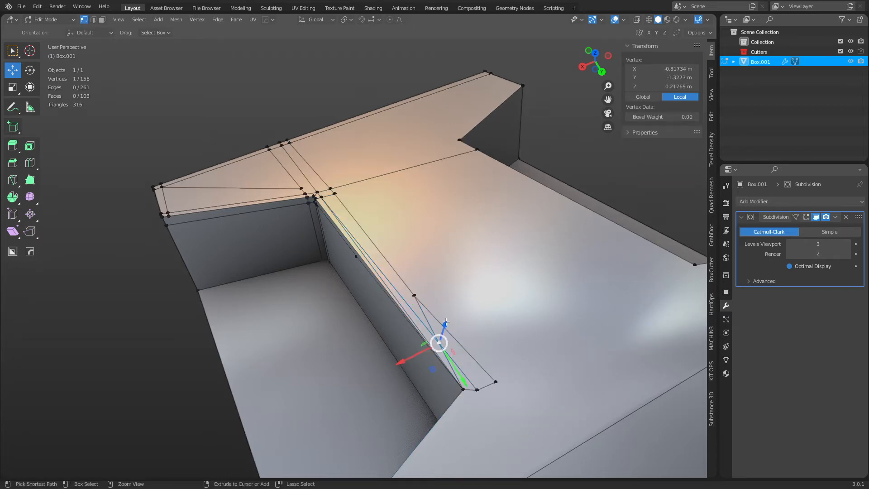
pyautogui.hotkey('ctrl', 'x')
pyautogui.hotkey('ctrl', 'z')
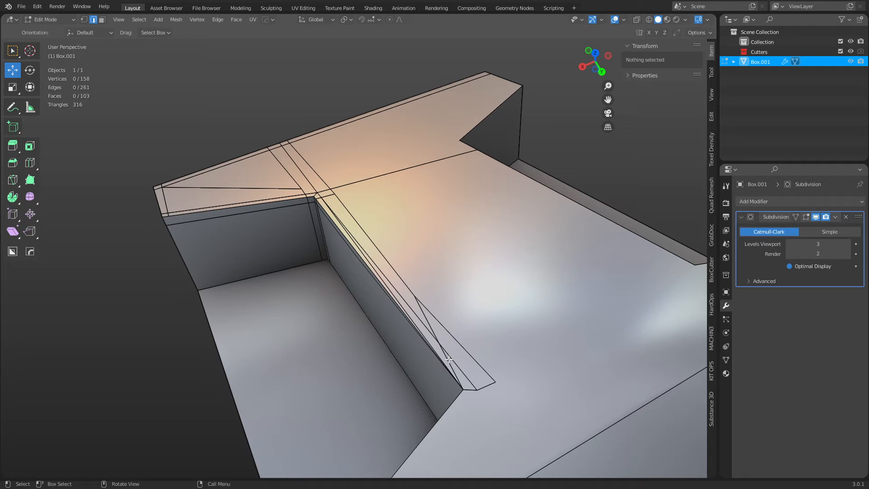
# Dissolve the redundant diagonal edge segment between the inner rim support line and the recess's far corner
pyautogui.click(449, 359)
pyautogui.hotkey('ctrl', 'x')
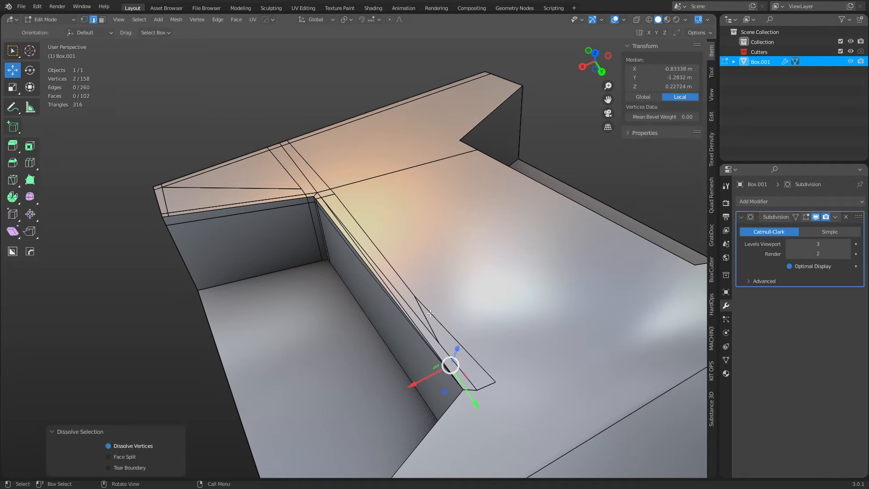
pyautogui.click(430, 313)
pyautogui.hotkey('ctrl', 'x')
pyautogui.hotkey('ctrl', 'z')
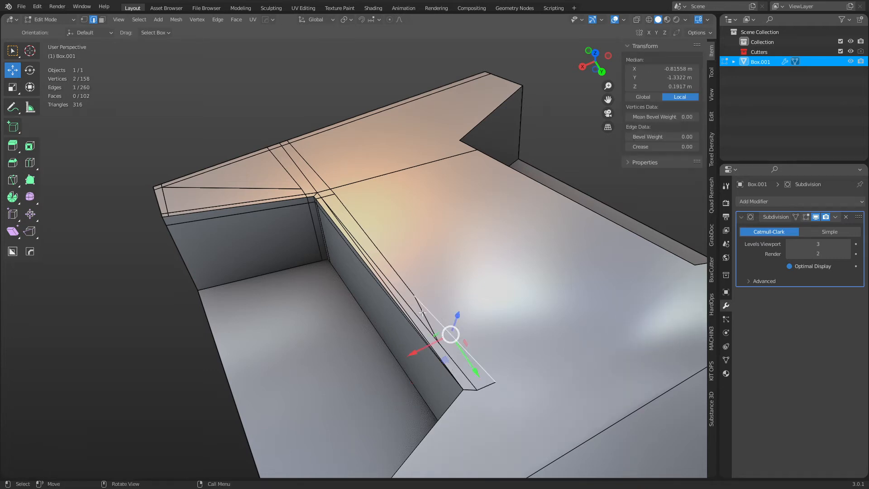
# Dissolve the two redundant diagonal edges running between the long recess rim and its support lines
pyautogui.hotkey('ctrl', 'x')
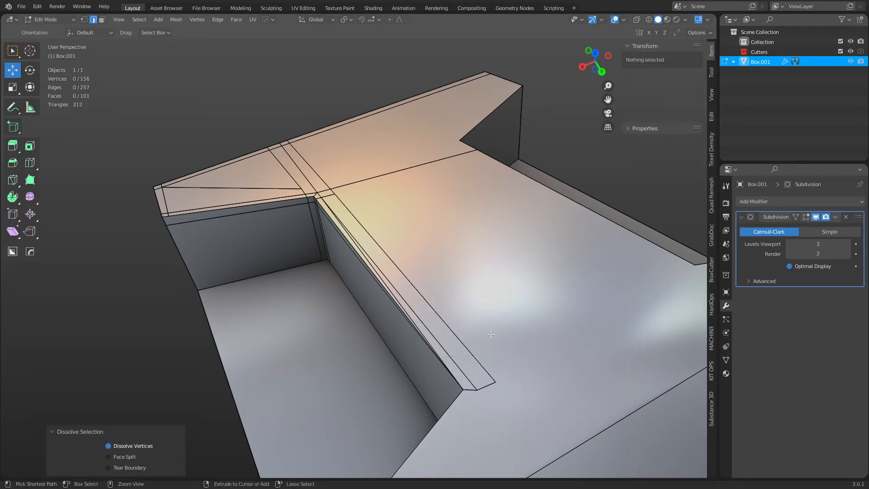
pyautogui.moveTo(422, 313); pyautogui.dragTo(495, 365, button='middle')
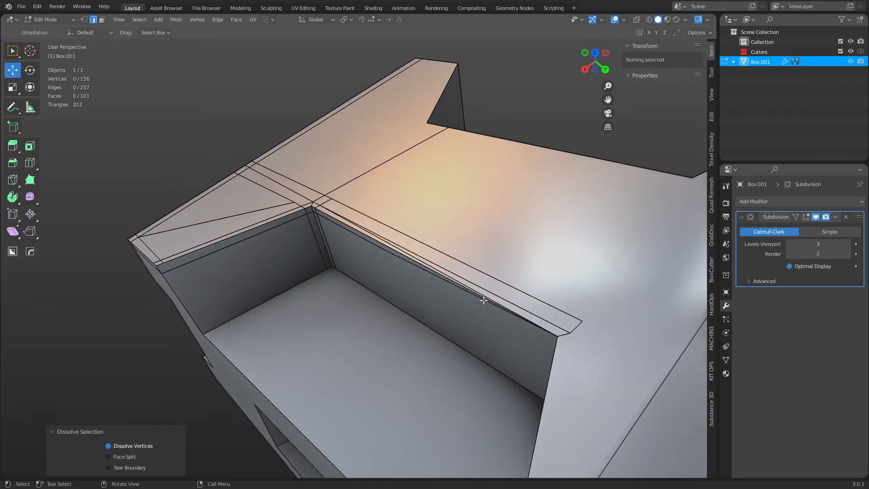
pyautogui.click(470, 286)
pyautogui.hotkey('ctrl', 'x')
# Dissolve the diagonal edge crossing the top face beside the short recess wall
pyautogui.moveTo(470, 290); pyautogui.dragTo(352, 339, button='middle')
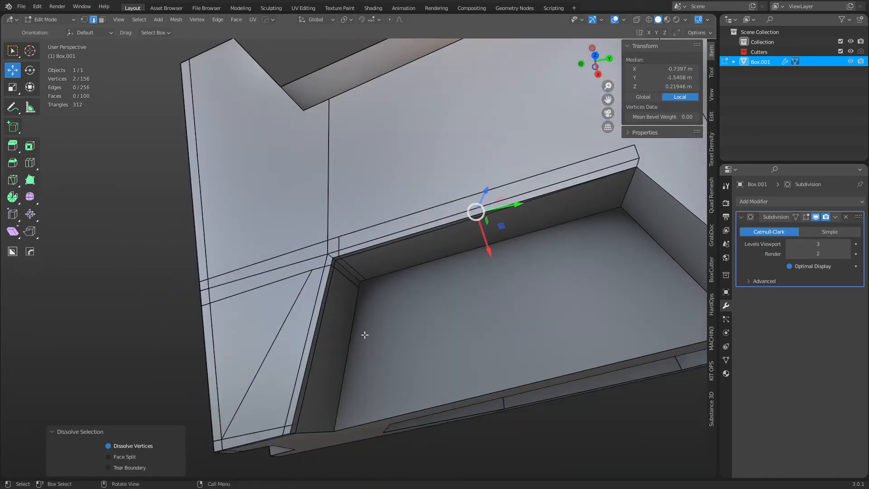
pyautogui.click(302, 367)
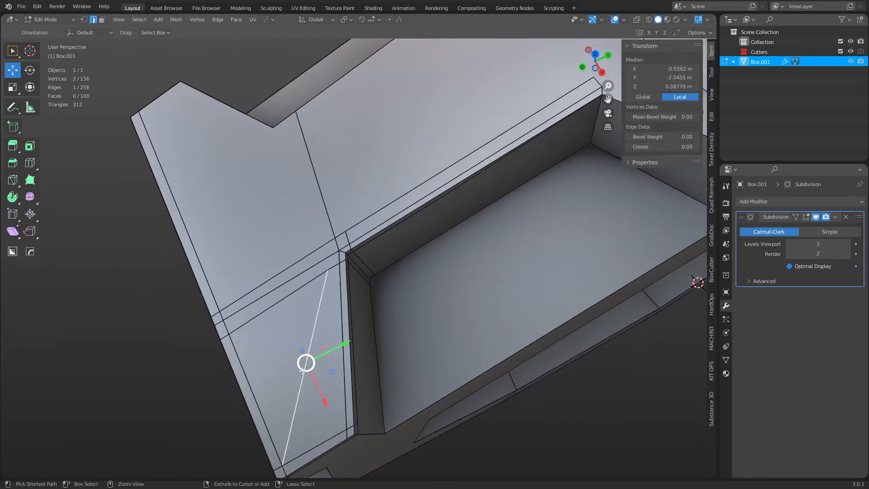
pyautogui.hotkey('ctrl', 'x')
# Examine the topology at the recess's inner corner by selecting the four small faces that meet around it
pyautogui.moveTo(433, 374); pyautogui.dragTo(357, 188, button='middle')
pyautogui.press('3')
pyautogui.click(460, 340)
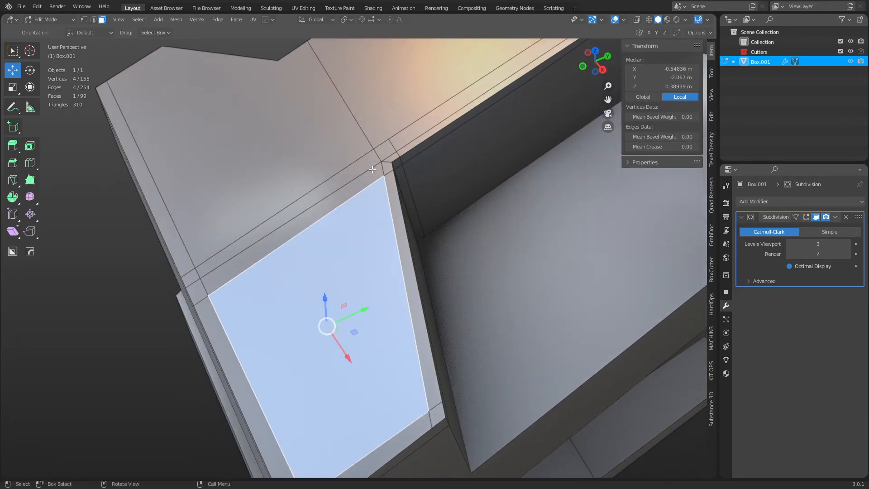
pyautogui.click(372, 169)
pyautogui.click(391, 159)
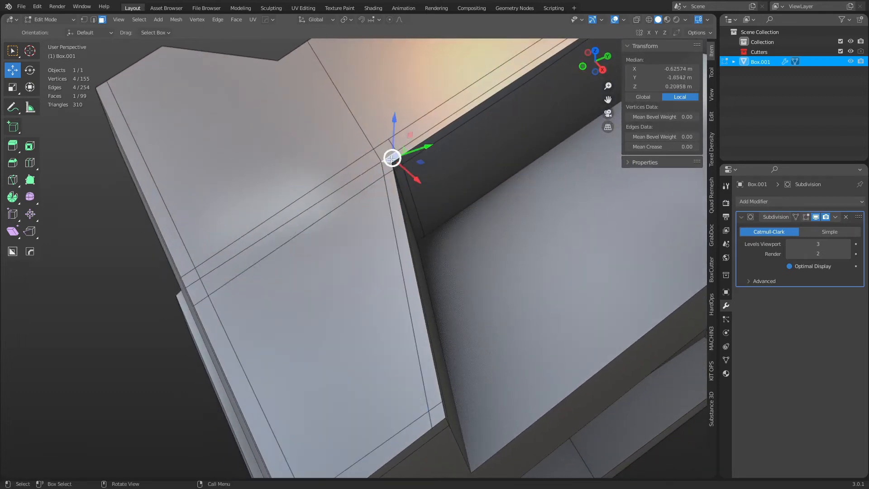
pyautogui.keyDown('ctrl'); pyautogui.click(388, 165); pyautogui.keyUp('ctrl')
pyautogui.press('`')
pyautogui.click(477, 213)
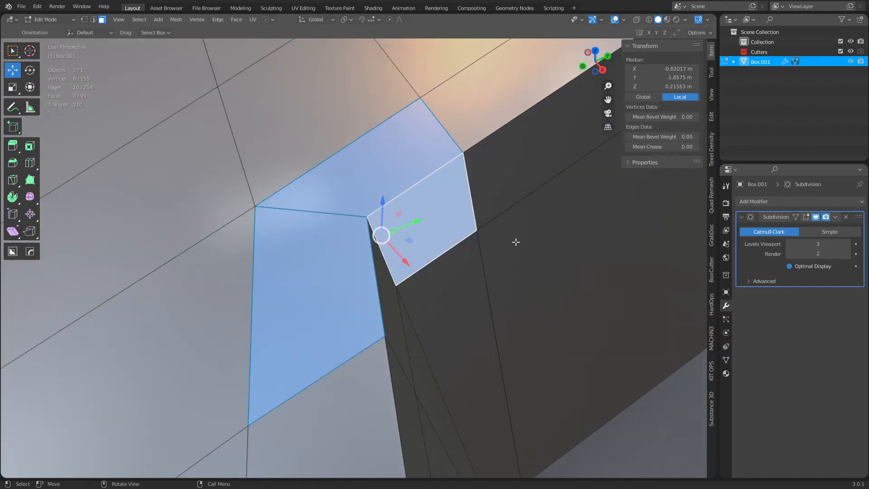
pyautogui.moveTo(512, 297); pyautogui.dragTo(371, 264, button='middle')
pyautogui.keyDown('ctrl'); pyautogui.click(376, 281); pyautogui.keyUp('ctrl')
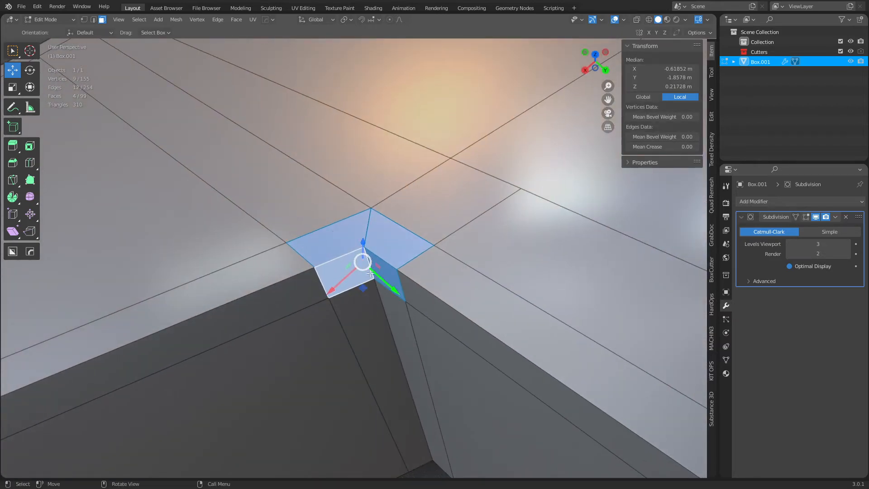
# Knife-cut support lines down both sides of the short wall's open edge, joining the outer line to the floor's near corner
pyautogui.scroll(-2, 373, 280)
pyautogui.moveTo(292, 382); pyautogui.dragTo(382, 323, button='middle')
pyautogui.press('k')
pyautogui.click(361, 270)
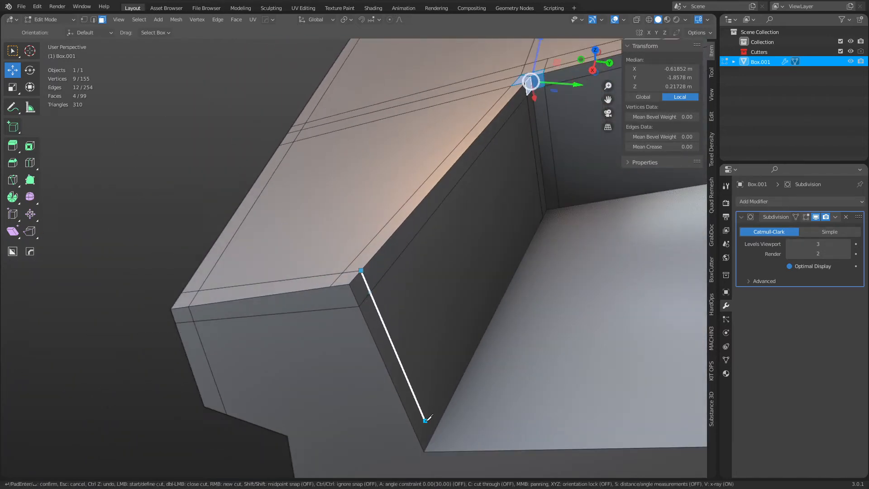
pyautogui.click(432, 434)
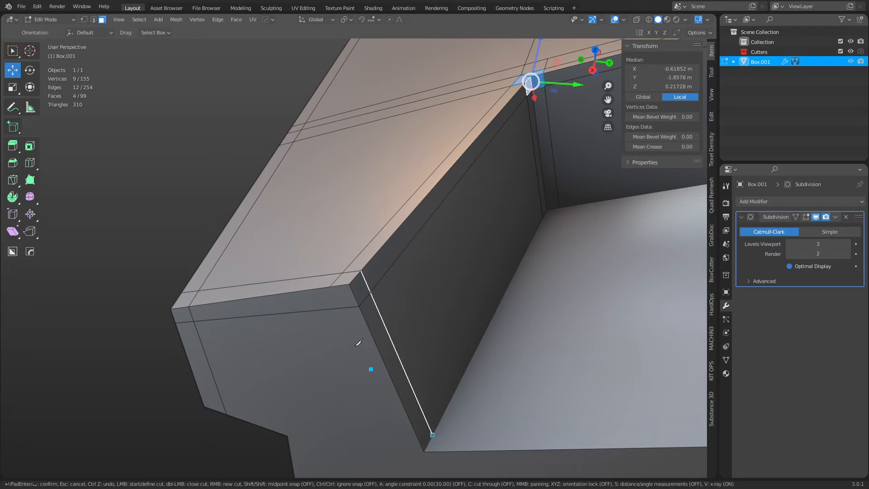
pyautogui.click(330, 286)
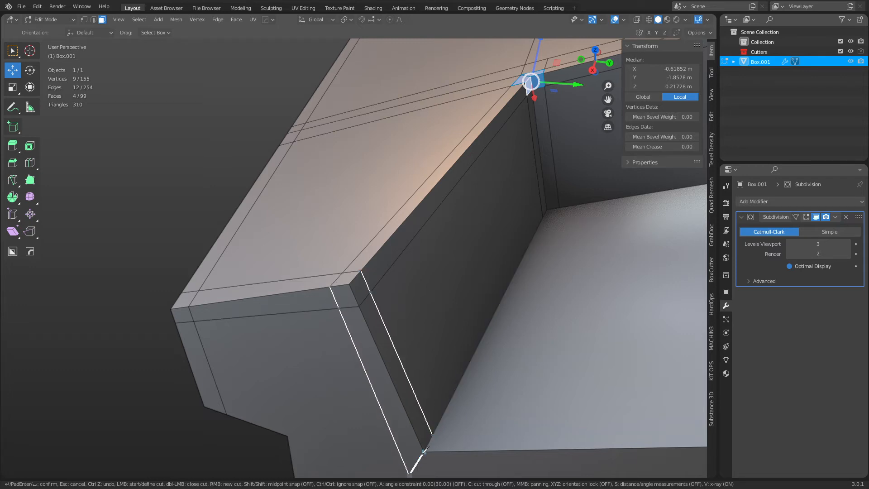
# Knife-cut a short line on the outer face below the floor's corner, plus a floor support line alongside the short wall
pyautogui.keyDown('shift'); pyautogui.moveTo(442, 436); pyautogui.dragTo(422, 334, button='middle'); pyautogui.keyUp('shift')
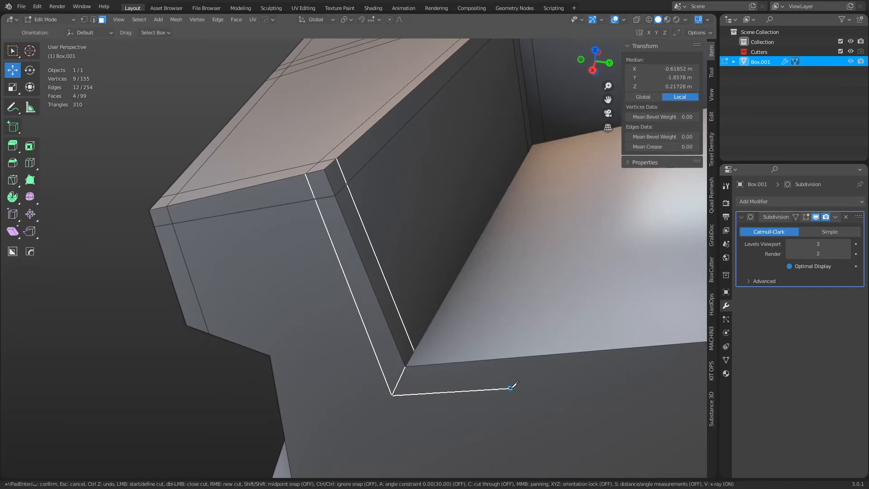
pyautogui.keyDown('shift'); pyautogui.moveTo(494, 365); pyautogui.dragTo(372, 434, button='middle'); pyautogui.keyUp('shift')
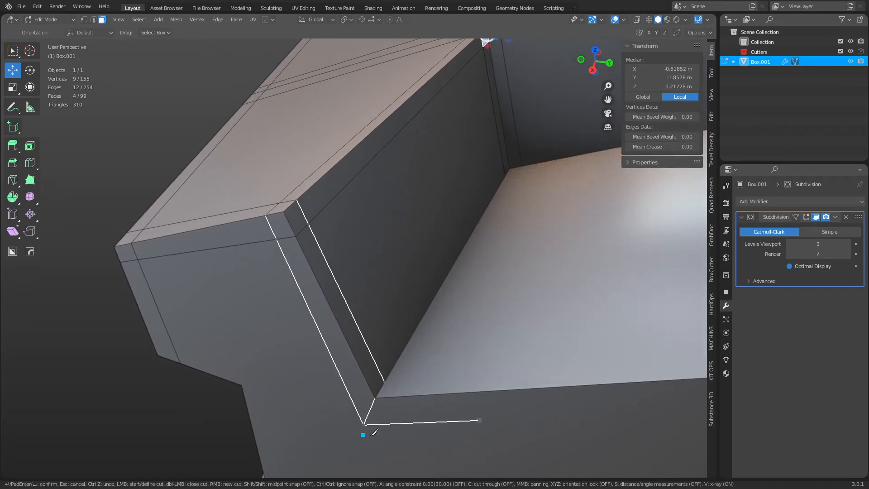
pyautogui.click(390, 423)
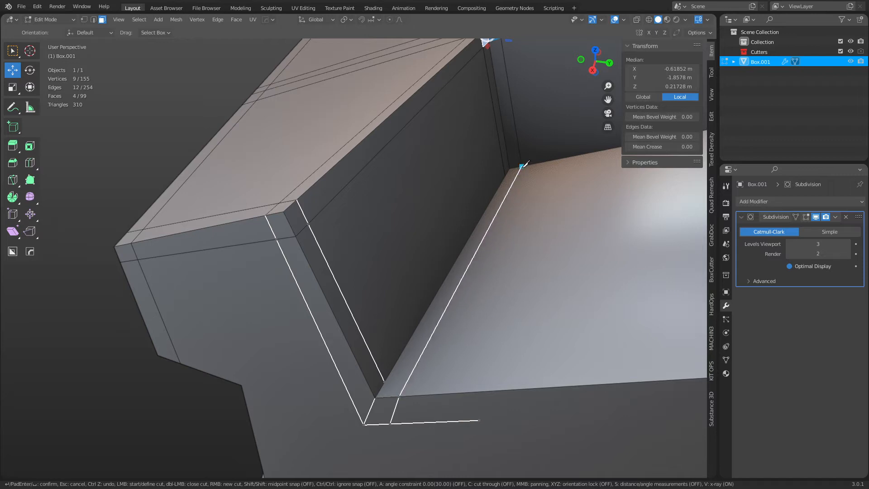
pyautogui.press('Return')
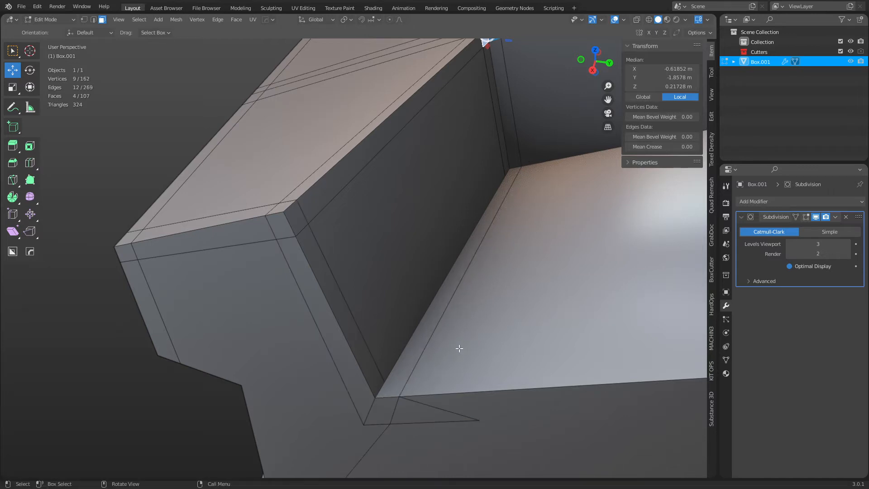
# Knife-cut a floor line from the inner wall support line's lower end, running parallel to the recess's open edge
pyautogui.press('1')
pyautogui.scroll(-1, 524, 400)
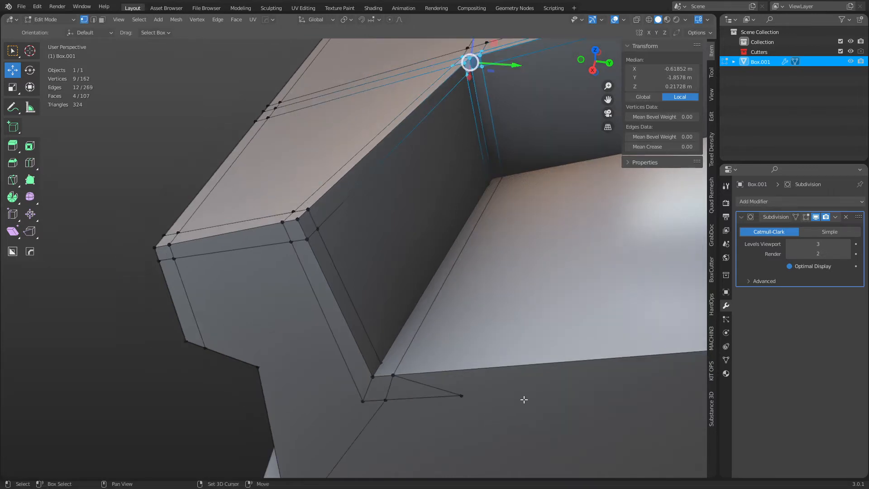
pyautogui.press('k')
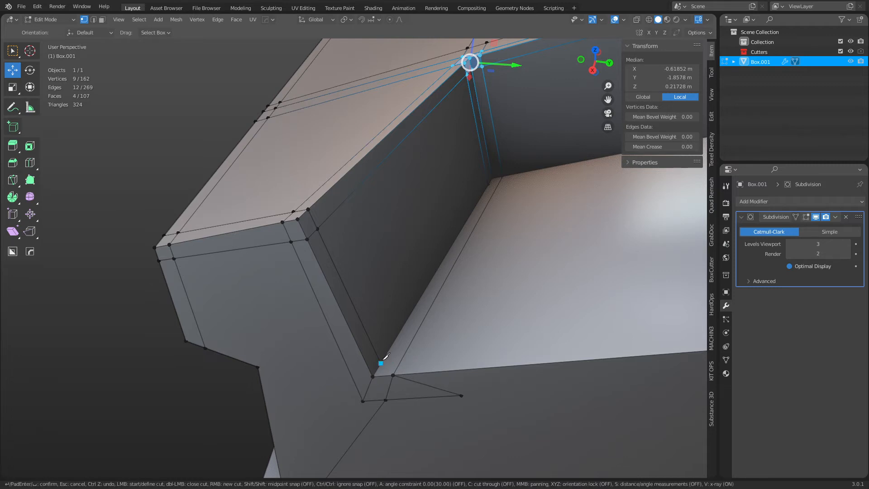
pyautogui.click(381, 363)
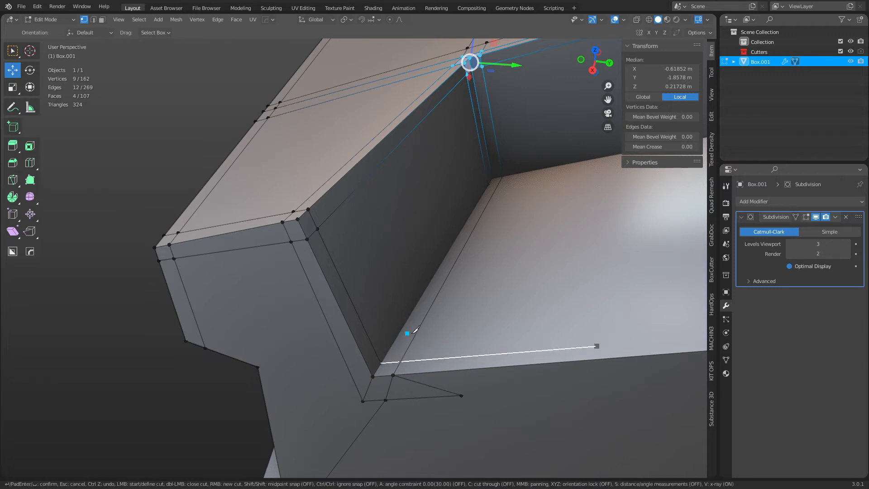
pyautogui.press('Return')
# Knife-cut a support line along the outer face below the recess's open edge, starting at the short line's end
pyautogui.scroll(-1, 456, 390)
pyautogui.moveTo(499, 386); pyautogui.dragTo(555, 332, button='middle')
pyautogui.scroll(-2, 499, 290)
pyautogui.moveTo(499, 289); pyautogui.dragTo(479, 336, button='middle')
pyautogui.press('k')
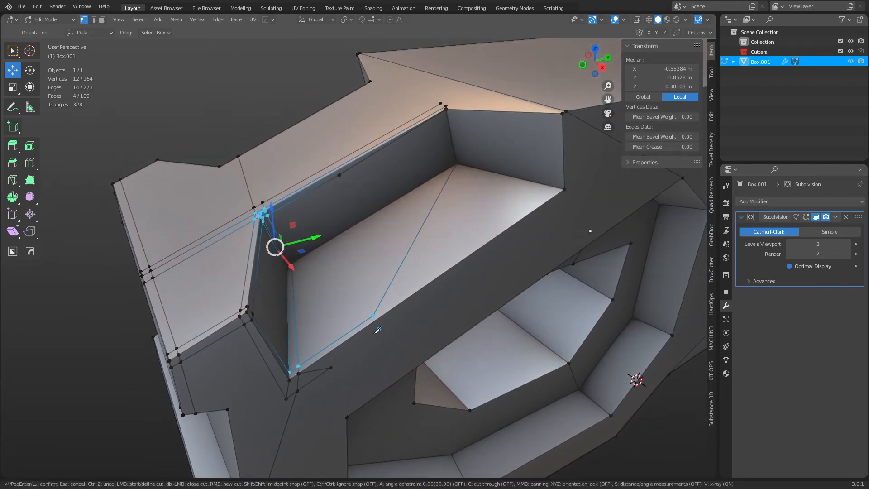
pyautogui.click(331, 367)
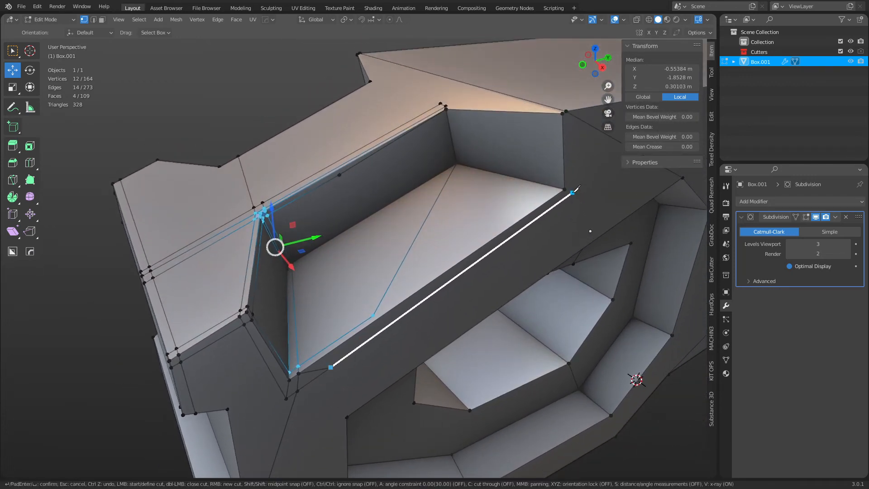
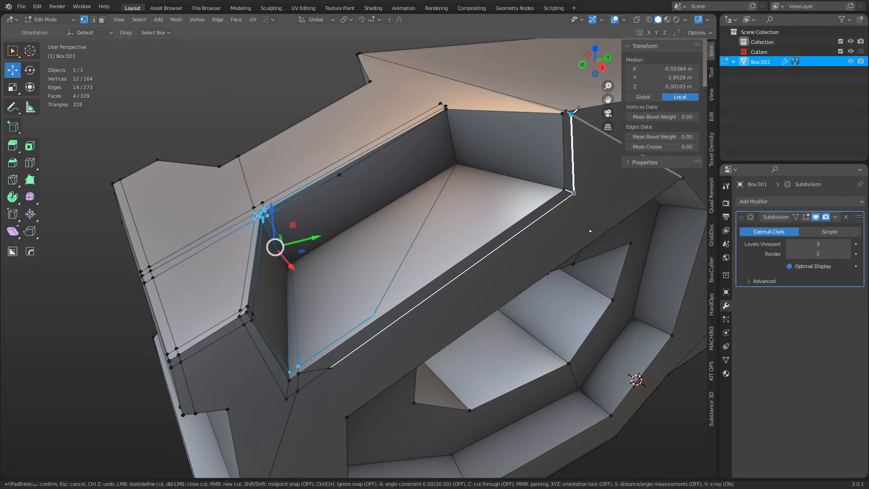
# Complete the knife cut alongside the recess's lower outer edge and up past its far upper corner
pyautogui.click(574, 115)
pyautogui.press('Return')
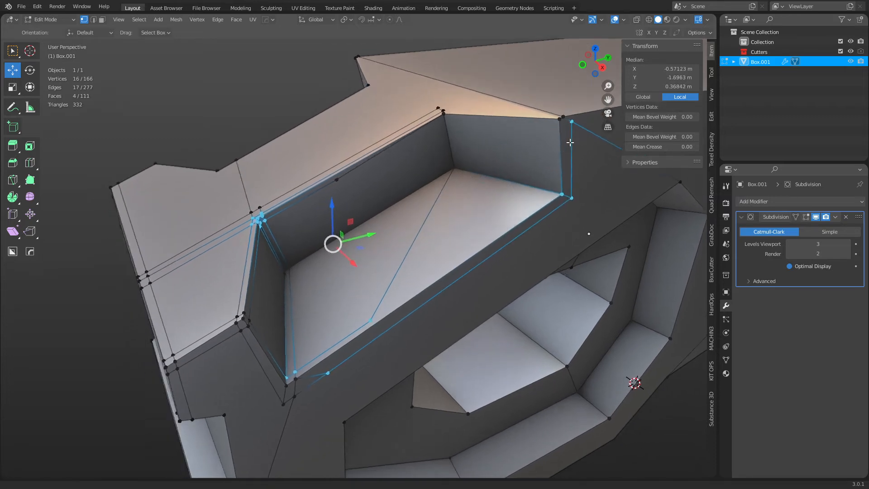
# Try to dissolve the new cut's vertex beside the recess's near lower corner
pyautogui.click(334, 370)
pyautogui.hotkey('ctrl', 'x')
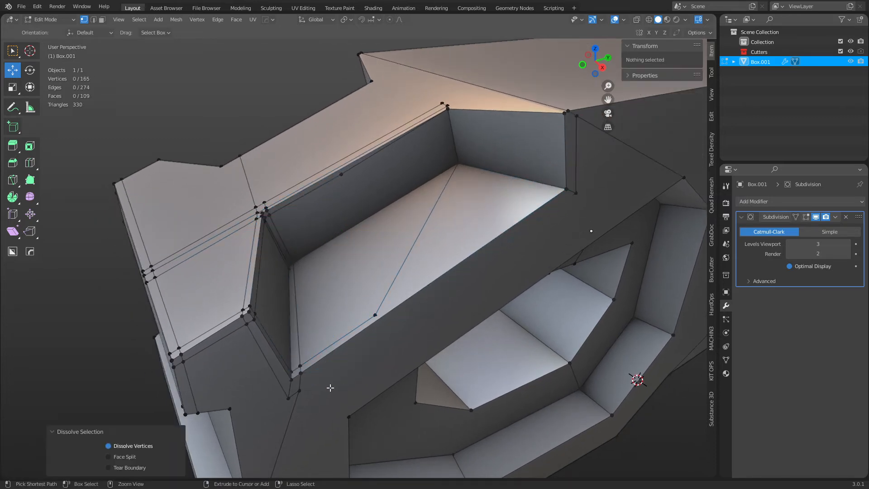
pyautogui.hotkey('ctrl', 'z')
pyautogui.hotkey('ctrl', 'z')
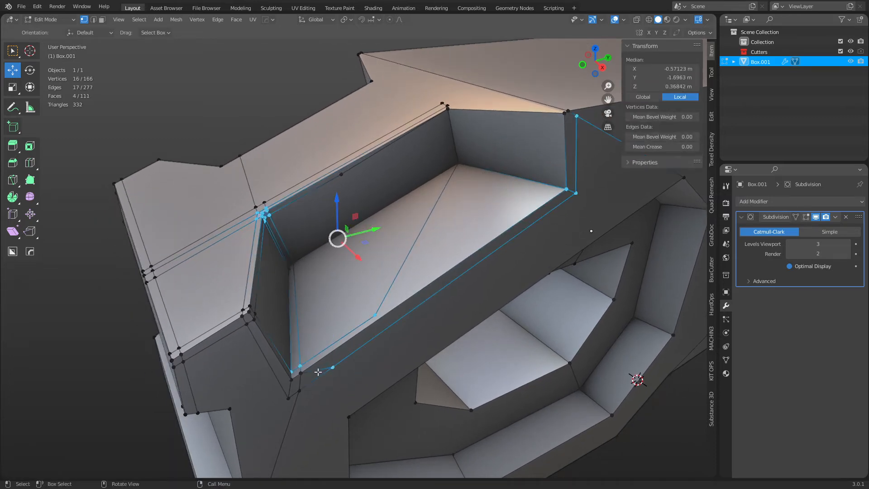
# Dissolve the short edge linking the recess's near lower corner to the new cut
pyautogui.press('2')
pyautogui.click(318, 372)
pyautogui.hotkey('ctrl', 'x')
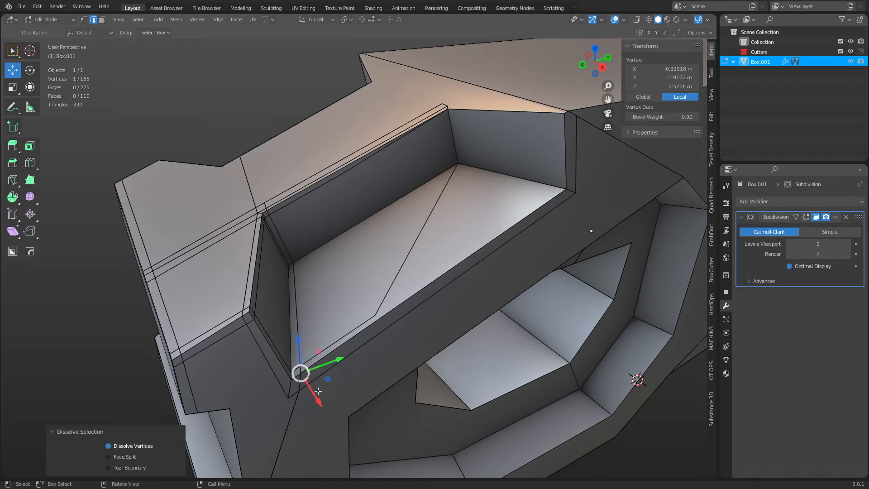
pyautogui.press('1')
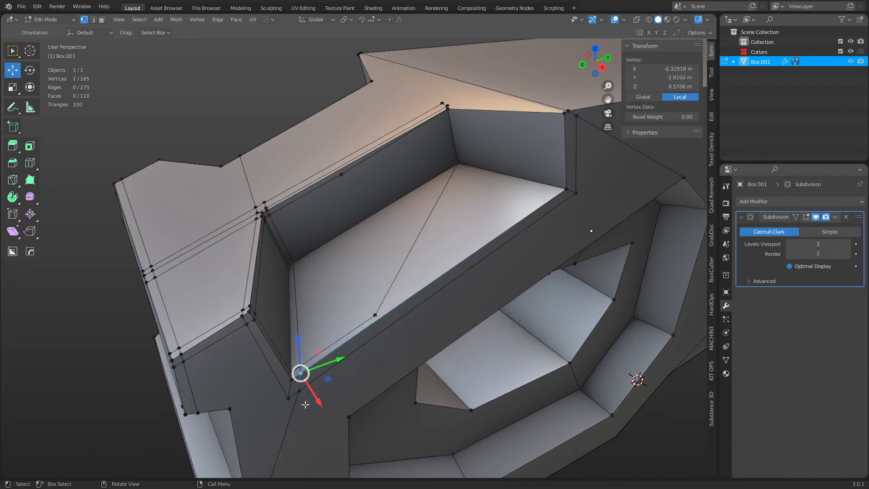
# Knife a support cut along the recess floor's outer edge, up the far wall and along the body's upper edge
pyautogui.keyDown('shift'); pyautogui.moveTo(353, 369); pyautogui.dragTo(363, 365, button='middle'); pyautogui.keyUp('shift')
pyautogui.keyDown('shift'); pyautogui.moveTo(455, 219); pyautogui.dragTo(386, 311, button='middle'); pyautogui.keyUp('shift')
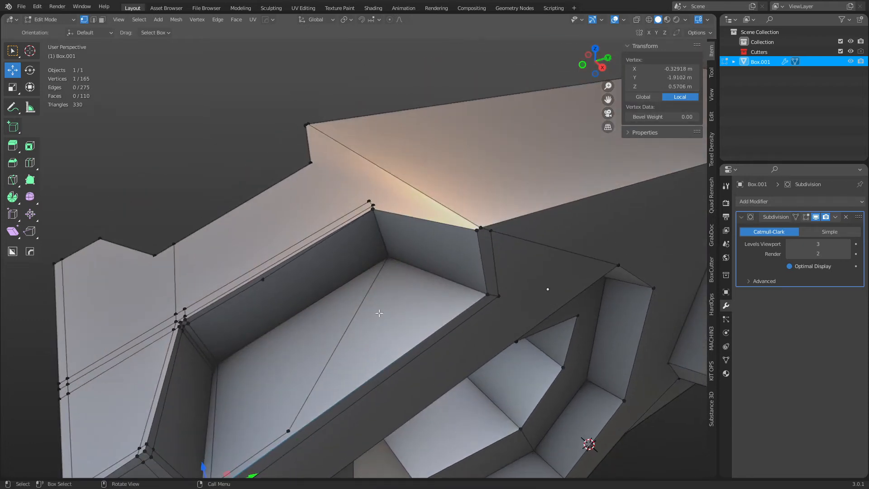
pyautogui.hotkey('alt', 'a')
pyautogui.press('2')
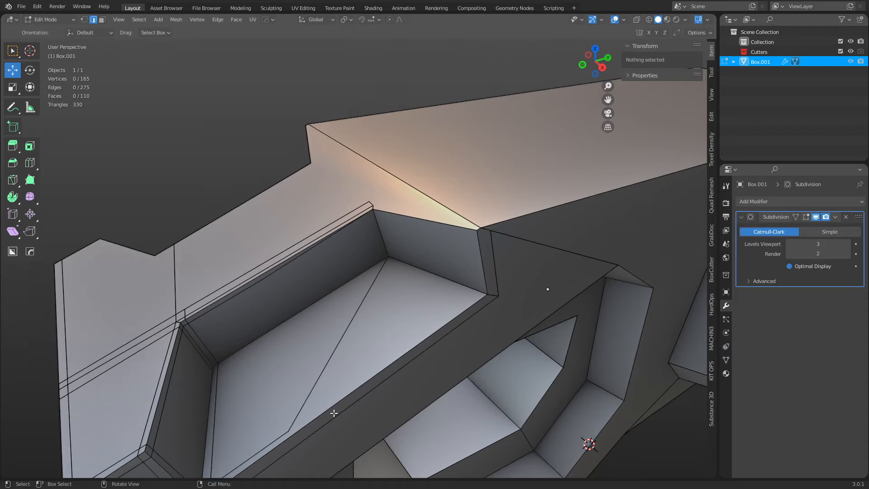
pyautogui.press('k')
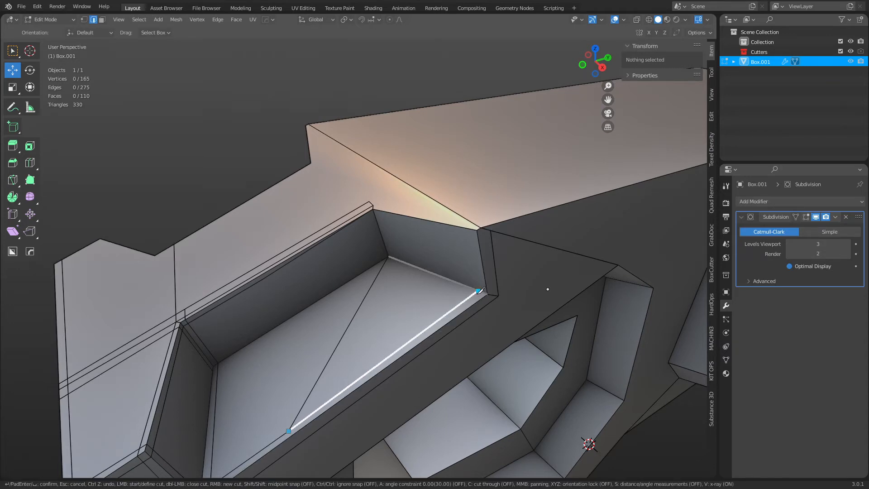
pyautogui.click(480, 291)
pyautogui.click(470, 229)
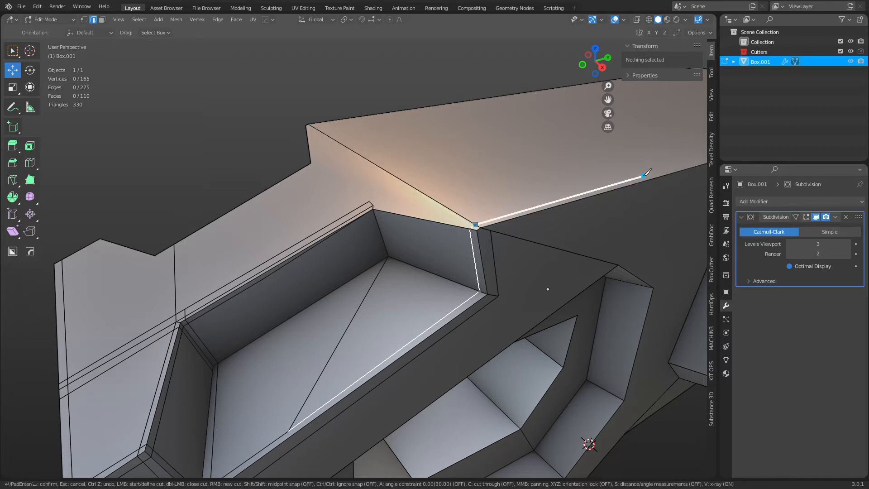
pyautogui.click(705, 157)
pyautogui.press('space')
pyautogui.press('1')
pyautogui.keyDown('shift'); pyautogui.moveTo(351, 393); pyautogui.dragTo(392, 355, button='middle'); pyautogui.keyUp('shift')
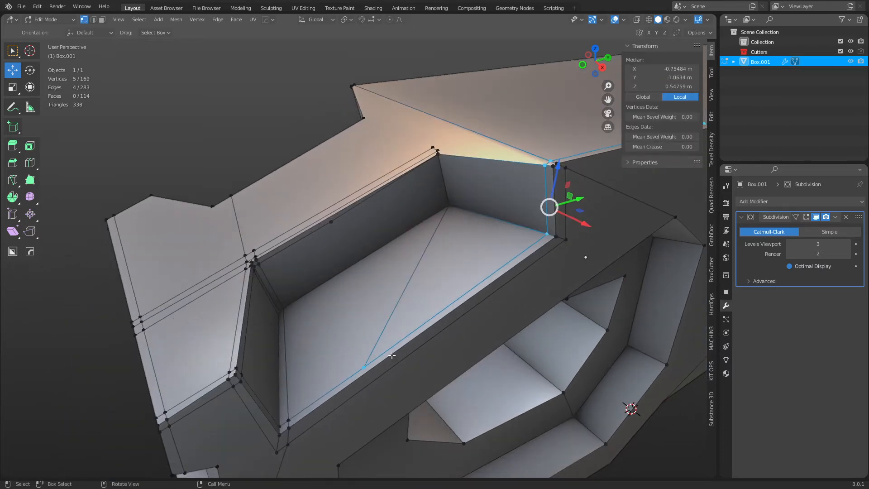
# Dissolve the diagonal edge running across the recess floor
pyautogui.press('2')
pyautogui.hotkey('ctrl', 'x')
pyautogui.moveTo(467, 330); pyautogui.dragTo(464, 295, button='middle')
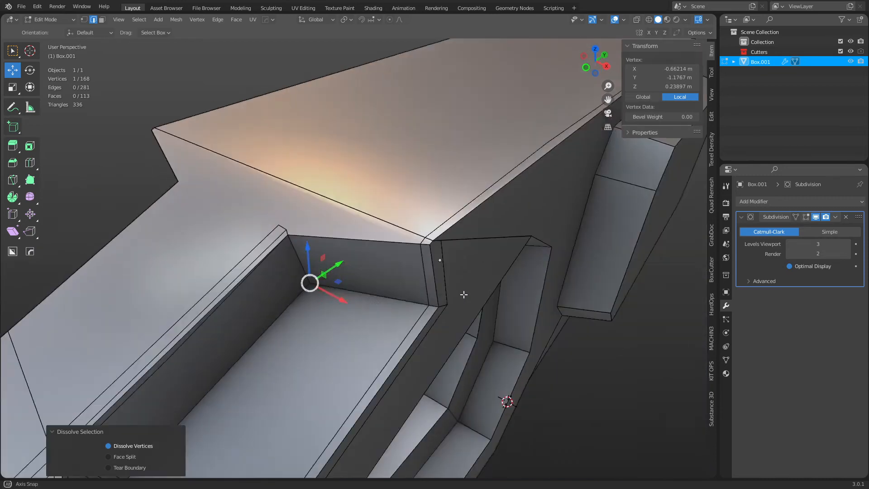
pyautogui.scroll(2, 464, 292)
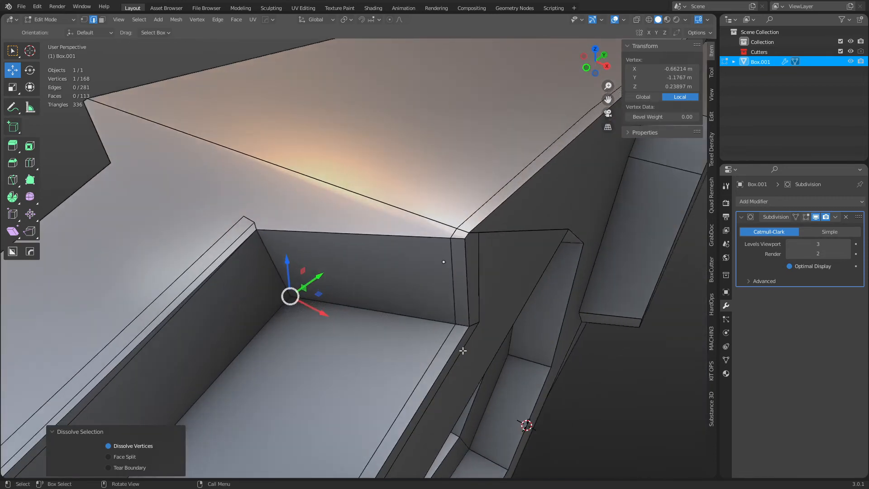
# Knife a support cut just below the rim along the recess's far end wall and long back wall
pyautogui.press('k')
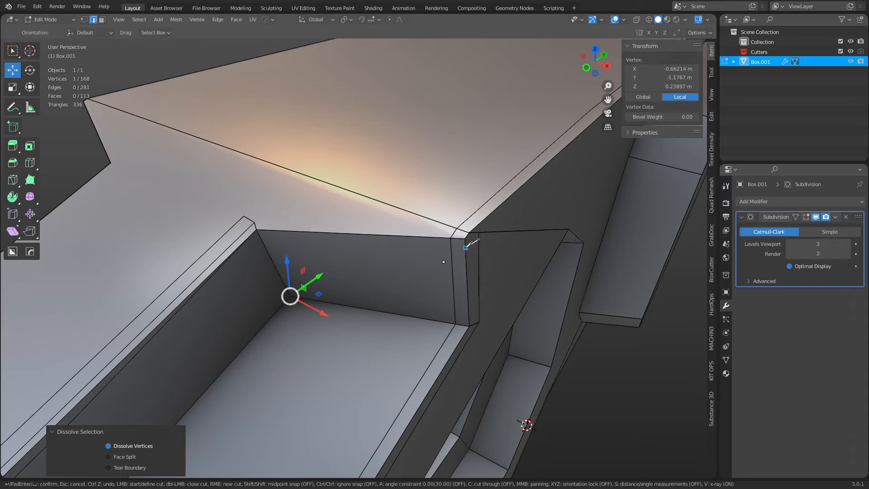
pyautogui.click(453, 247)
pyautogui.click(263, 240)
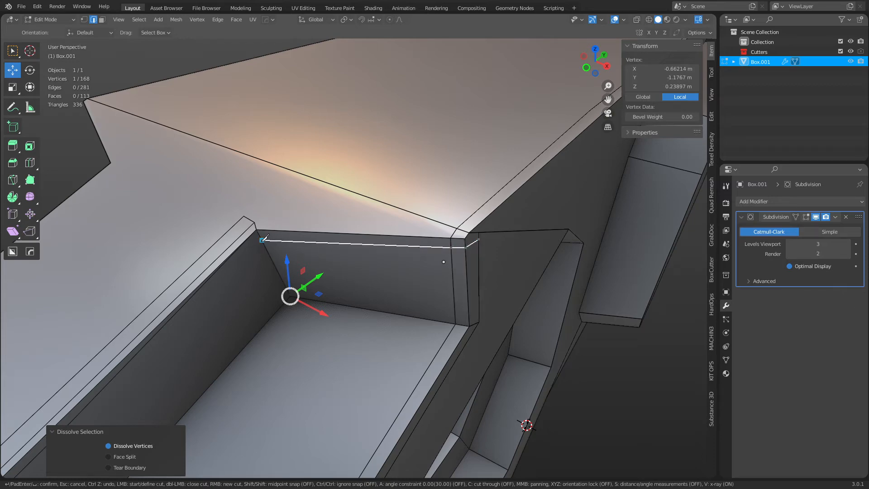
pyautogui.scroll(-2, 249, 317)
pyautogui.moveTo(251, 320); pyautogui.dragTo(345, 218, button='middle')
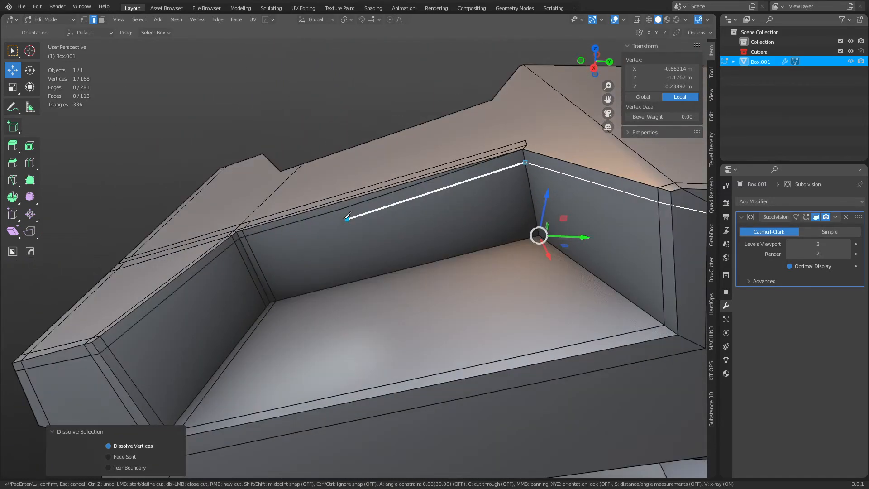
pyautogui.click(249, 234)
pyautogui.press('Return')
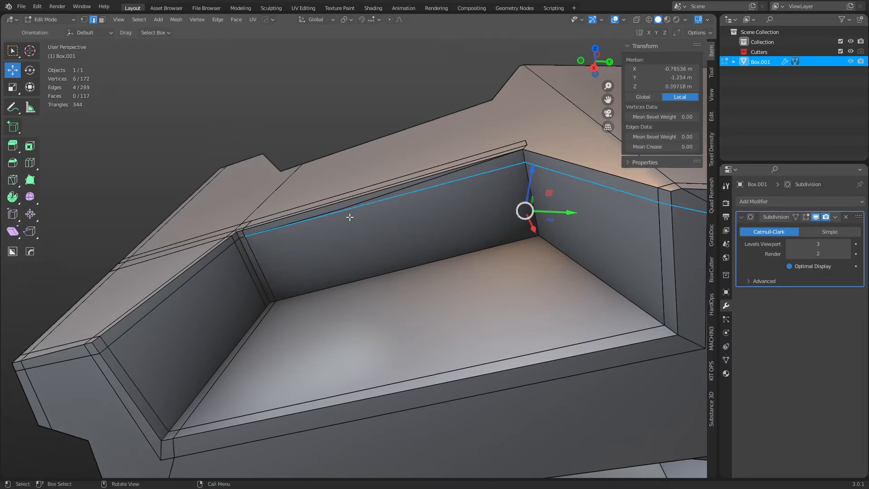
# Dissolve the two surplus edges between the back wall's rim and the new support cut
pyautogui.click(352, 206)
pyautogui.keyDown('shift'); pyautogui.click(337, 209); pyautogui.keyUp('shift')
pyautogui.press('x')
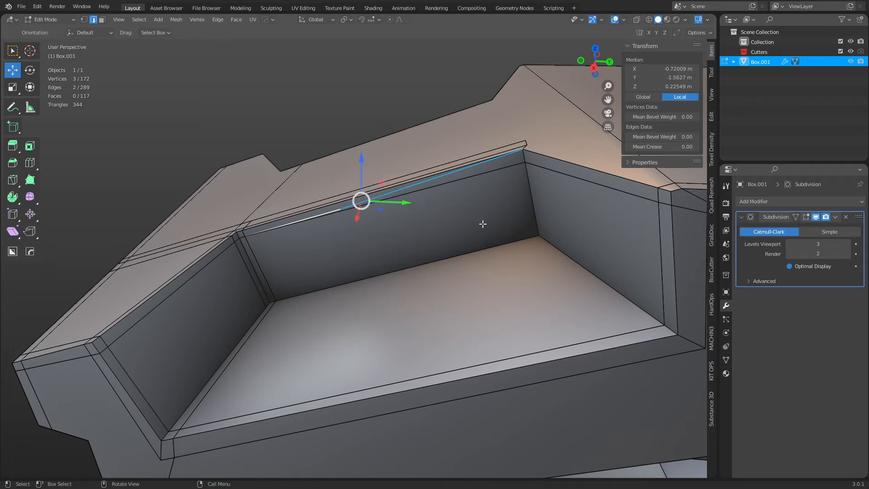
pyautogui.hotkey('ctrl', 'x')
pyautogui.keyDown('shift'); pyautogui.moveTo(468, 241); pyautogui.dragTo(312, 295, button='middle'); pyautogui.keyUp('shift')
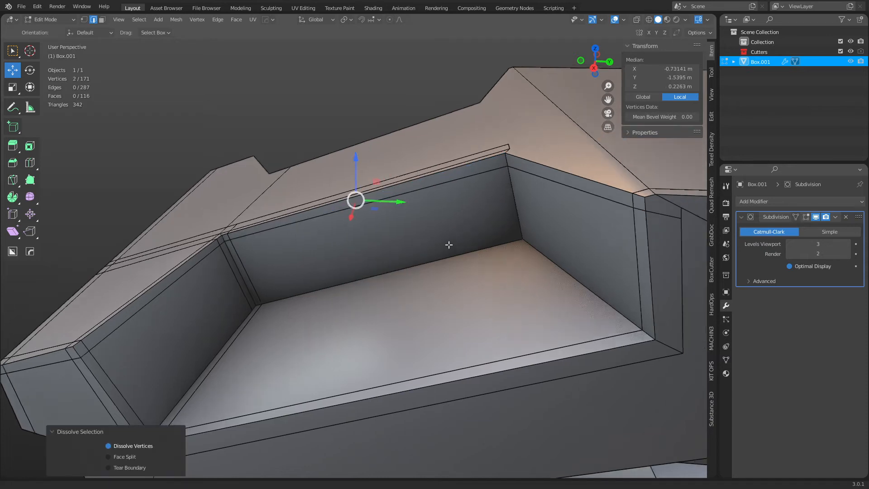
# Knife a support cut on the upper surface alongside the far end wall's rim, ending at the body's corner edge
pyautogui.moveTo(312, 295)
pyautogui.mouseDown(button='middle')
pyautogui.moveTo(329, 315)
pyautogui.moveTo(339, 310)
pyautogui.mouseUp(button='middle')
pyautogui.press('k')
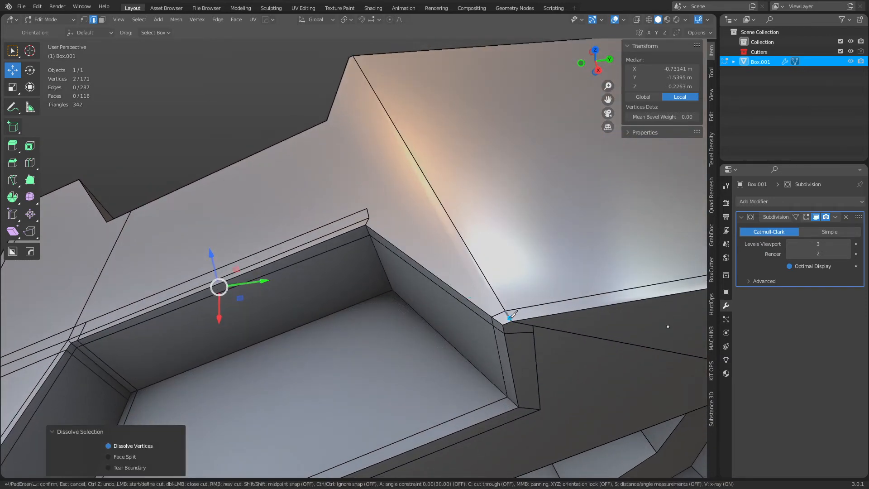
pyautogui.click(370, 218)
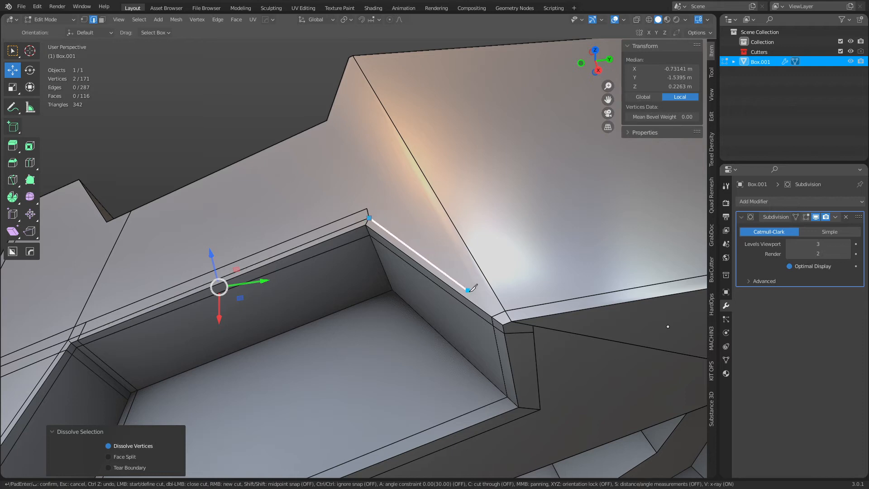
pyautogui.click(508, 309)
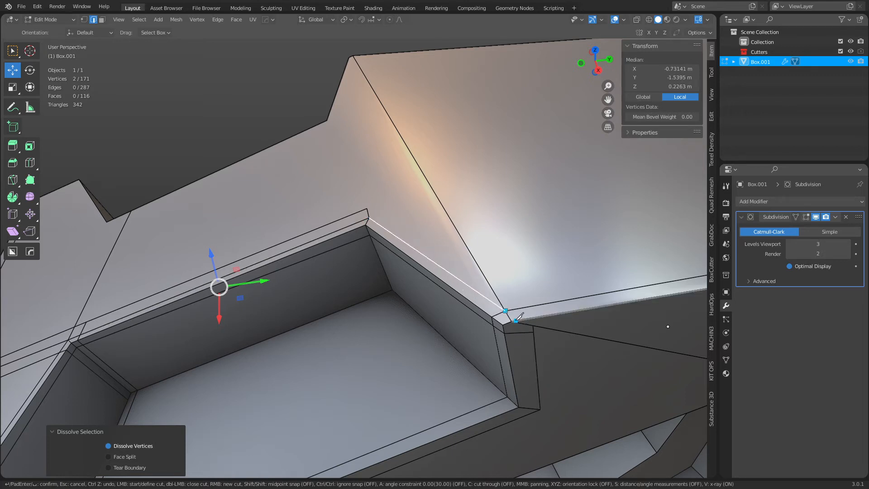
pyautogui.click(511, 321)
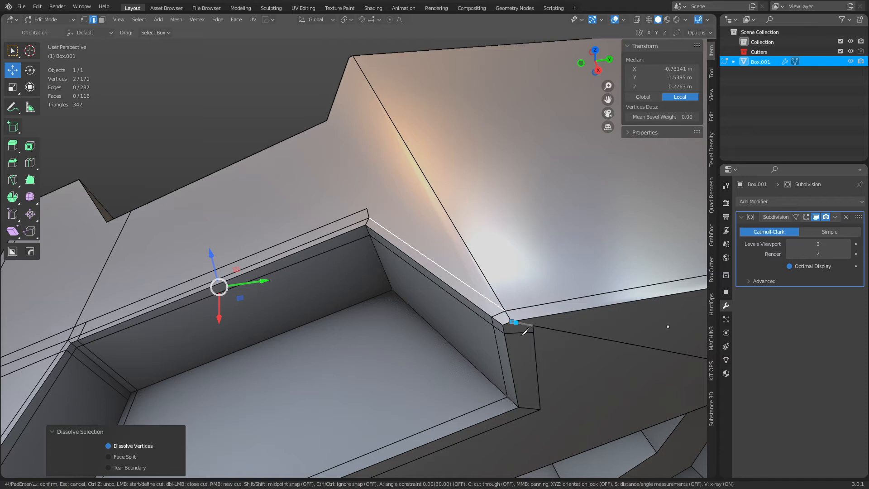
pyautogui.press('Return')
# Merge the two vertices outside the recess's far lower corner at the last selected one with MACHIN3 Smart Vert
pyautogui.press('1')
pyautogui.click(531, 405)
pyautogui.keyDown('shift'); pyautogui.click(530, 408); pyautogui.keyUp('shift')
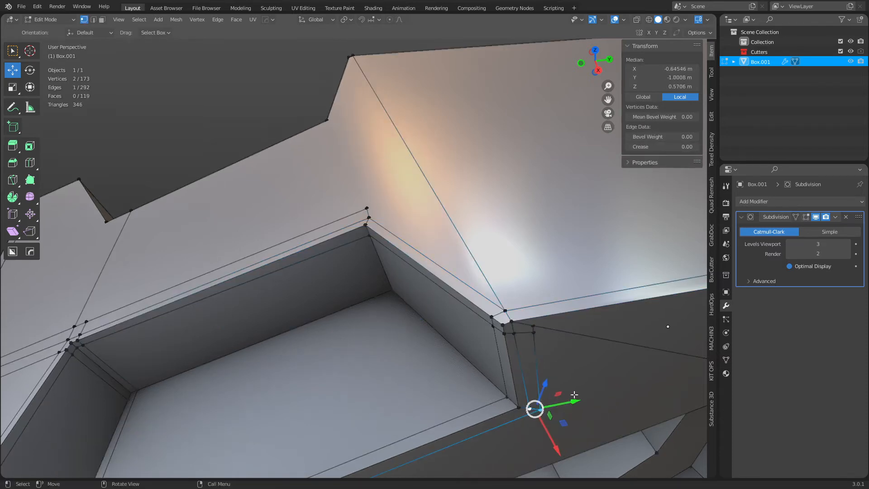
pyautogui.press('1')
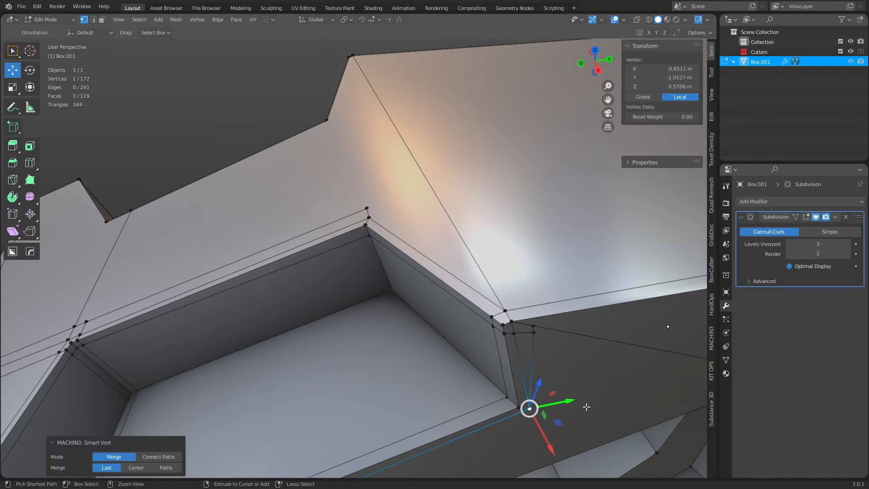
# Slide the two outer vertices near the recess's far upper corner onto their neighbouring vertices on the support cut
pyautogui.click(533, 334)
pyautogui.keyDown('shift'); pyautogui.moveTo(533, 334); pyautogui.dragTo(477, 311, button='middle'); pyautogui.keyUp('shift')
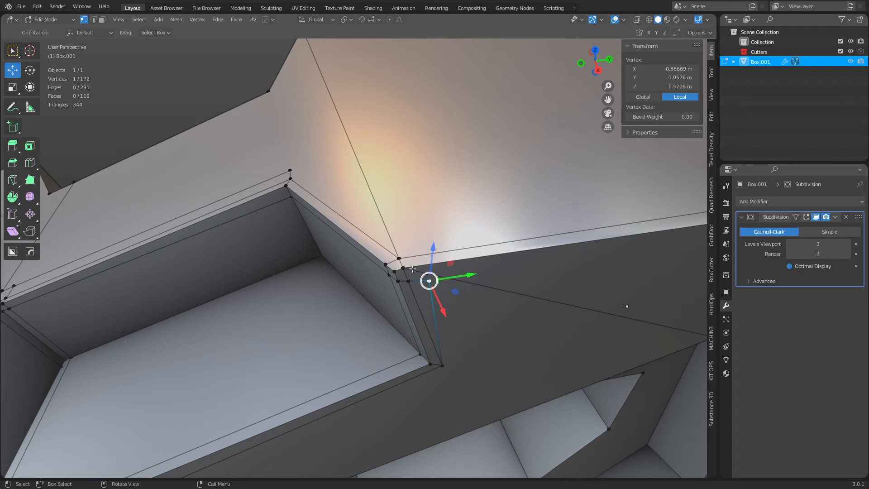
pyautogui.press('g')
pyautogui.press('g')
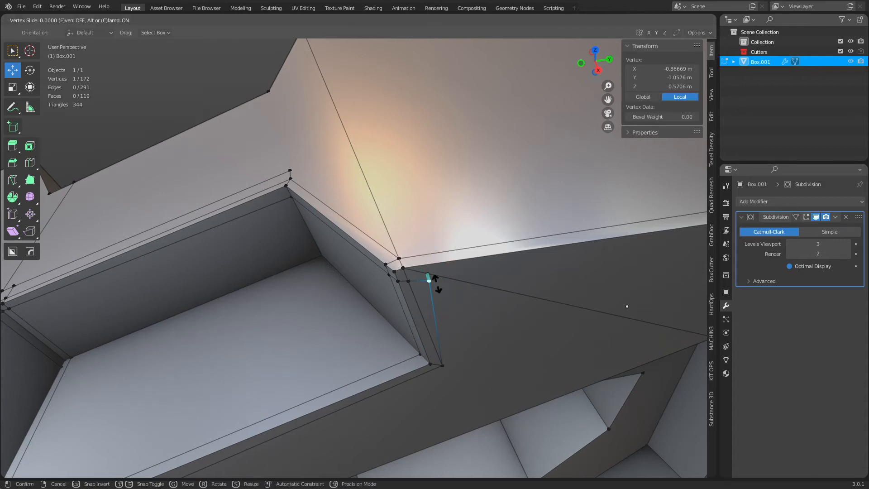
pyautogui.click(381, 289)
pyautogui.click(425, 274)
pyautogui.press('g')
pyautogui.press('g')
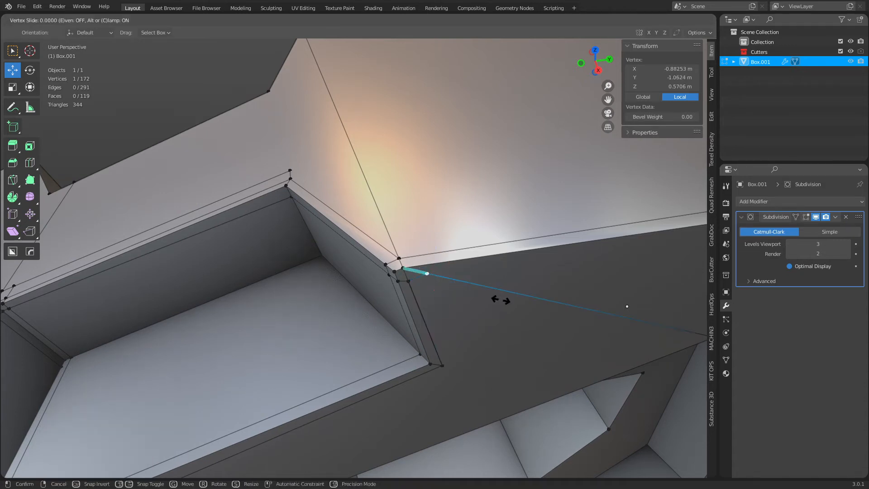
pyautogui.click(407, 277)
# Select the whole mesh and merge its overlapping vertices by distance
pyautogui.press('a')
pyautogui.press('m')
pyautogui.click(540, 318)
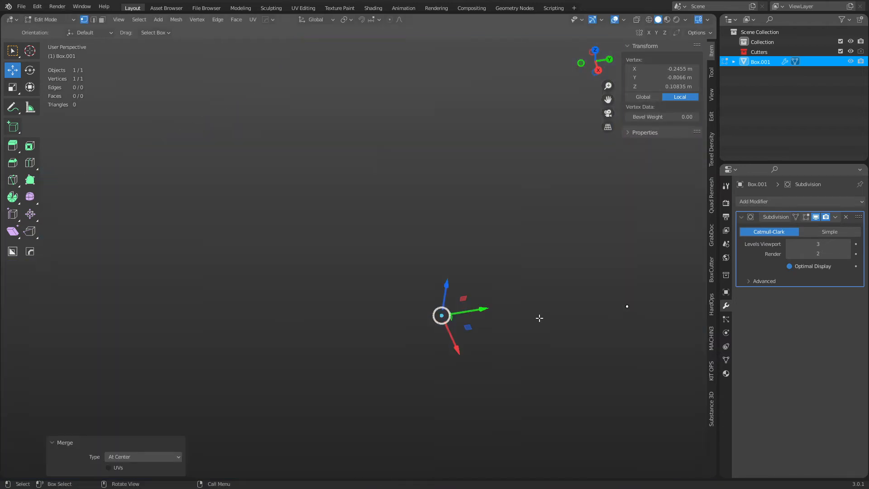
pyautogui.hotkey('ctrl', 'z')
pyautogui.press('m')
pyautogui.click(536, 385)
pyautogui.keyDown('shift'); pyautogui.moveTo(588, 346); pyautogui.dragTo(526, 326, button='middle'); pyautogui.keyUp('shift')
# Try to dissolve the edge linking the recess's far upper corner to the lower cutout's top corner
pyautogui.press('2')
pyautogui.click(382, 243)
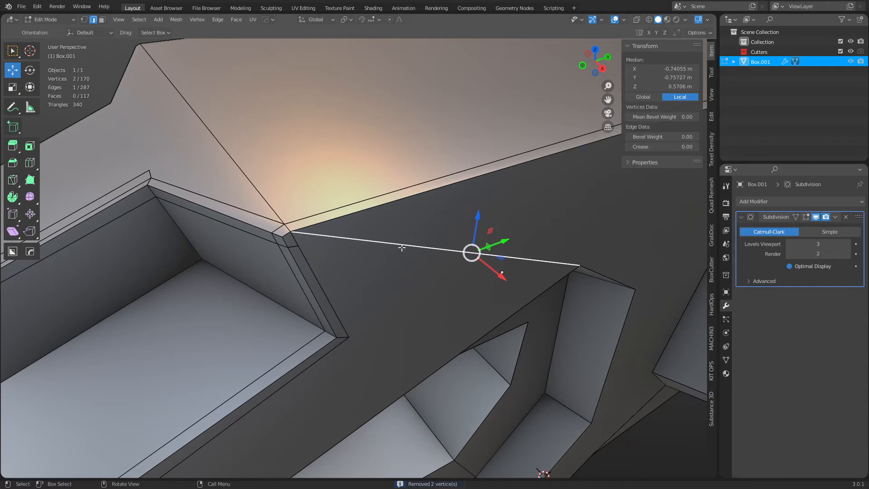
pyautogui.hotkey('ctrl', 'x')
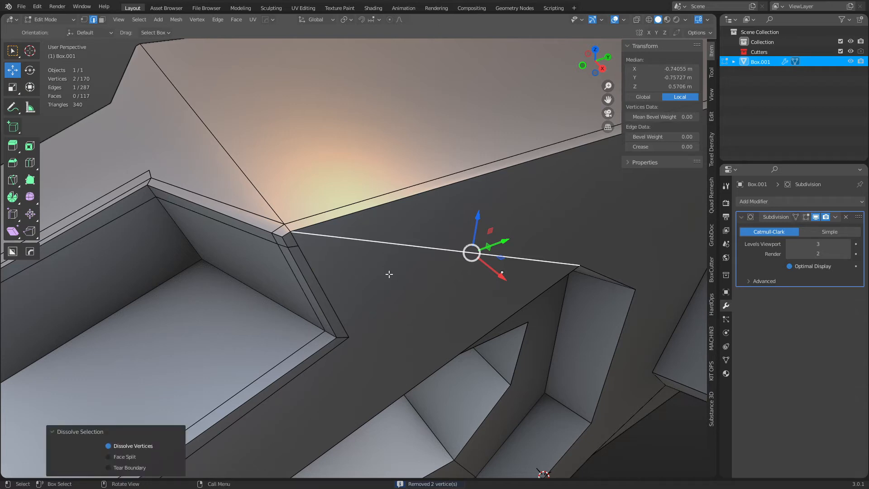
pyautogui.press('x')
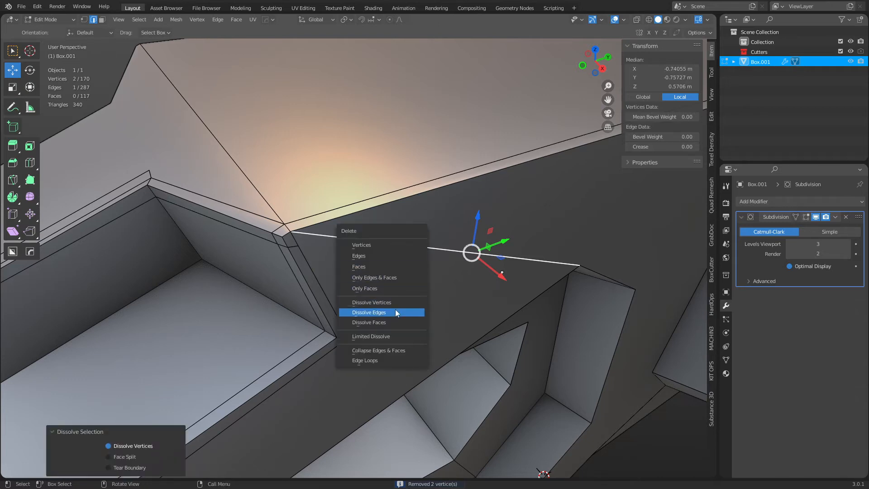
pyautogui.click(395, 309)
# Knife-cut a support edge just below the body's upper edge, from the recess's far upper corner to the far end of the side face
pyautogui.scroll(-2, 407, 271)
pyautogui.keyDown('shift'); pyautogui.moveTo(429, 253); pyautogui.dragTo(377, 244, button='middle'); pyautogui.keyUp('shift')
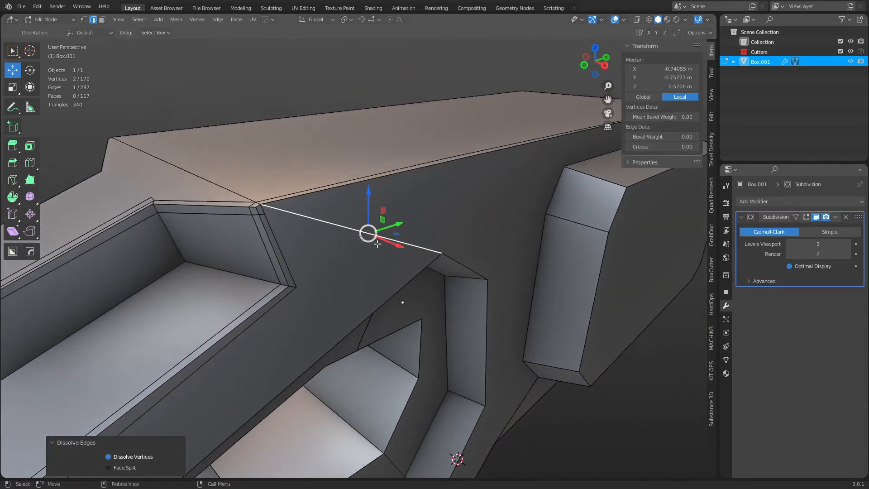
pyautogui.press('k')
pyautogui.click(264, 212)
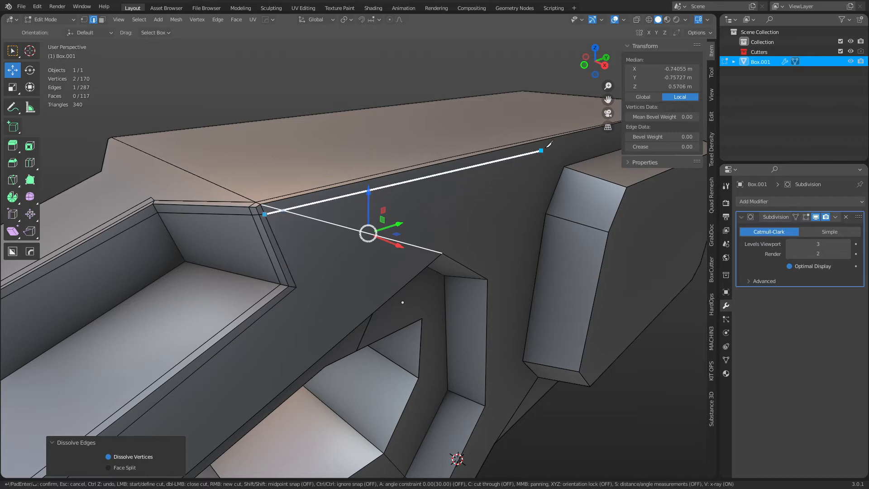
pyautogui.scroll(1, 579, 143)
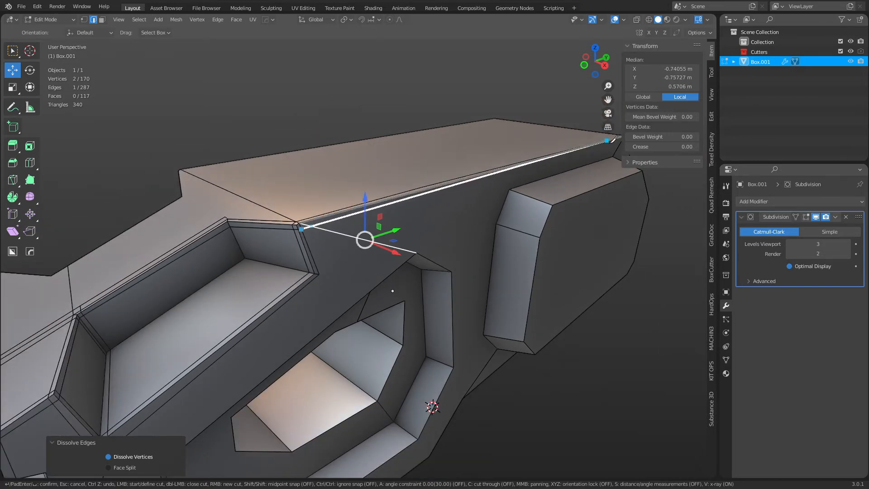
pyautogui.scroll(-1, 582, 145)
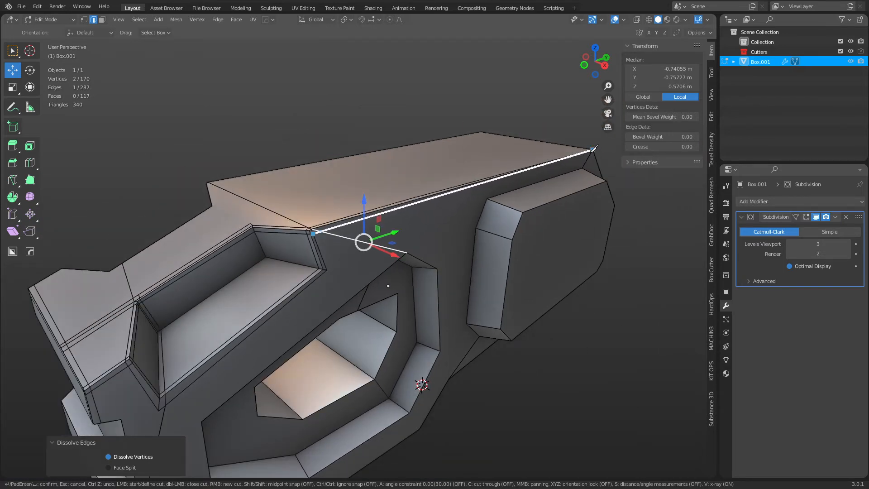
pyautogui.click(591, 153)
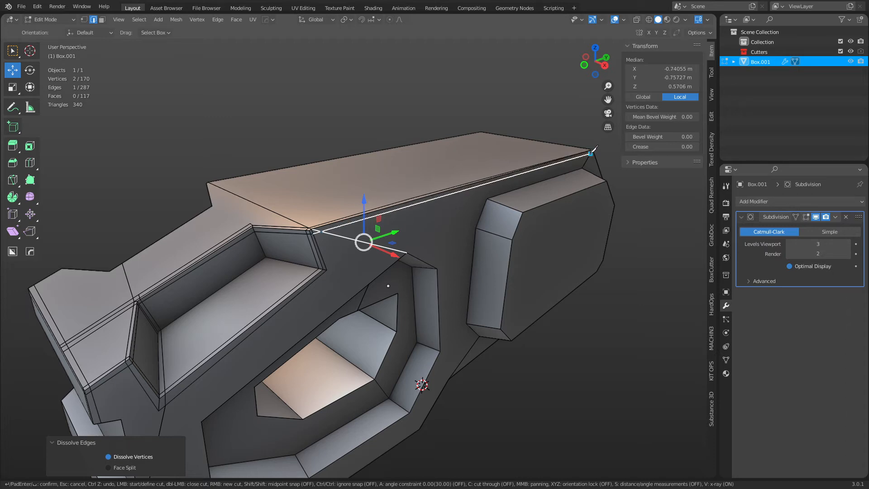
pyautogui.press('Return')
# Slide the vertex beside the recess's far upper corner onto its neighbour and merge the whole mesh's overlapping vertices by distance
pyautogui.scroll(2, 306, 207)
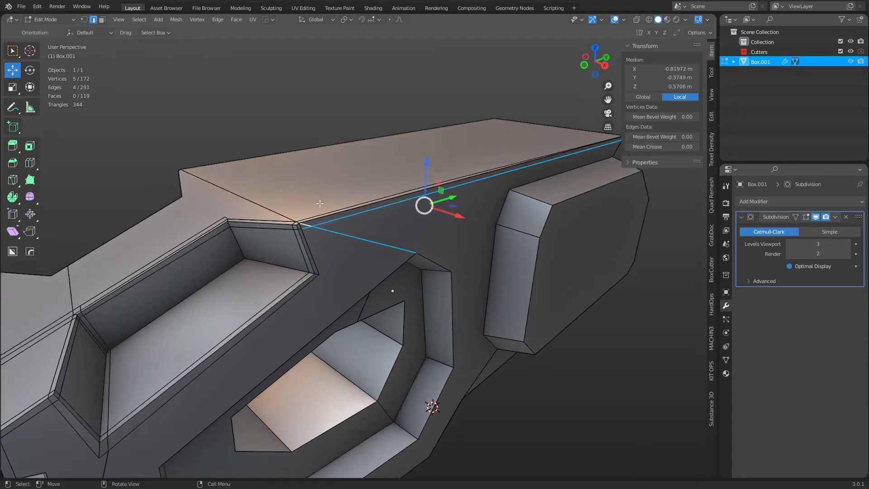
pyautogui.press('1')
pyautogui.click(292, 218)
pyautogui.hotkey('shift', 'v')
pyautogui.click(425, 252)
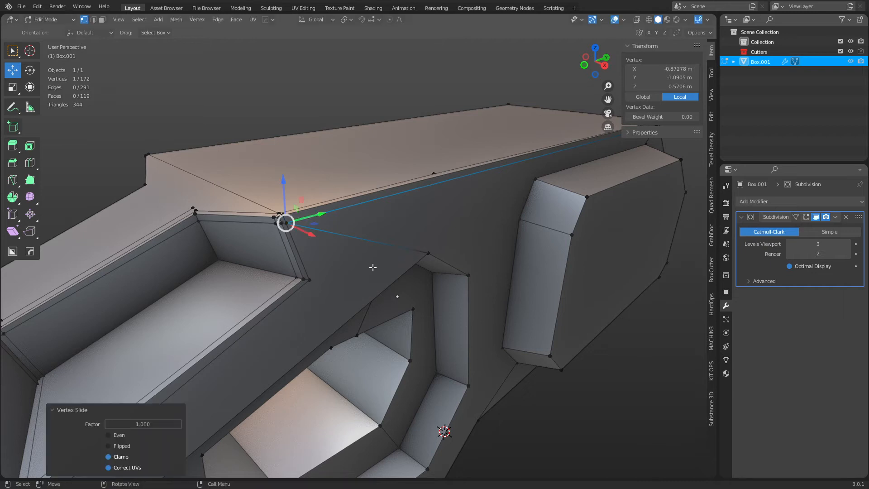
pyautogui.press('a')
pyautogui.press('m')
pyautogui.click(359, 246)
# Select the small face at the recess's far upper corner and examine the topology around it
pyautogui.moveTo(343, 213); pyautogui.dragTo(353, 234, button='middle')
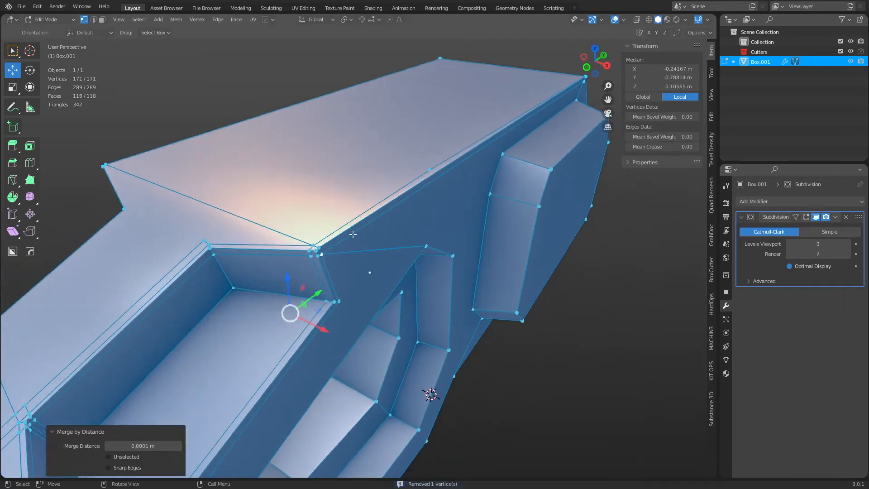
pyautogui.scroll(4, 334, 243)
pyautogui.press('3')
pyautogui.click(191, 249)
pyautogui.moveTo(190, 250); pyautogui.dragTo(206, 251)
pyautogui.moveTo(252, 278); pyautogui.dragTo(337, 265, button='middle')
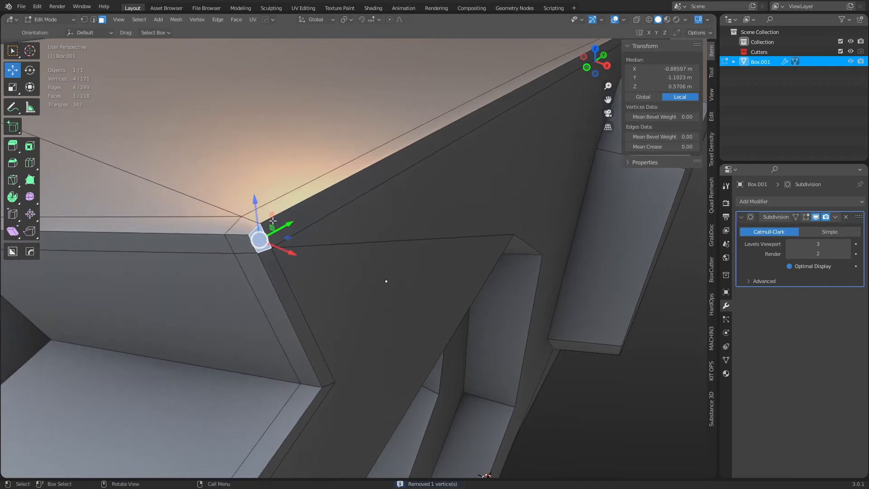
pyautogui.moveTo(271, 222); pyautogui.dragTo(309, 232, button='middle')
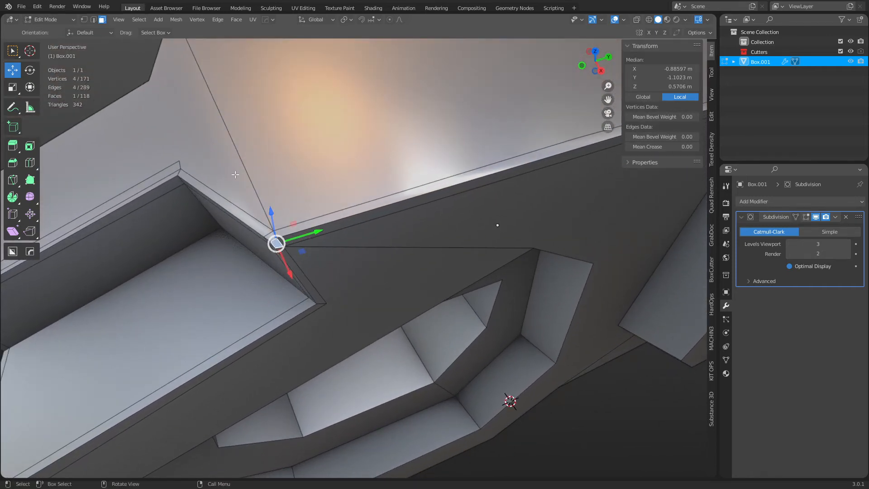
# Knife-cut support edges around the recess's far upper corner across the top and side faces, and dissolve the old diagonal edge beside them
pyautogui.press('k')
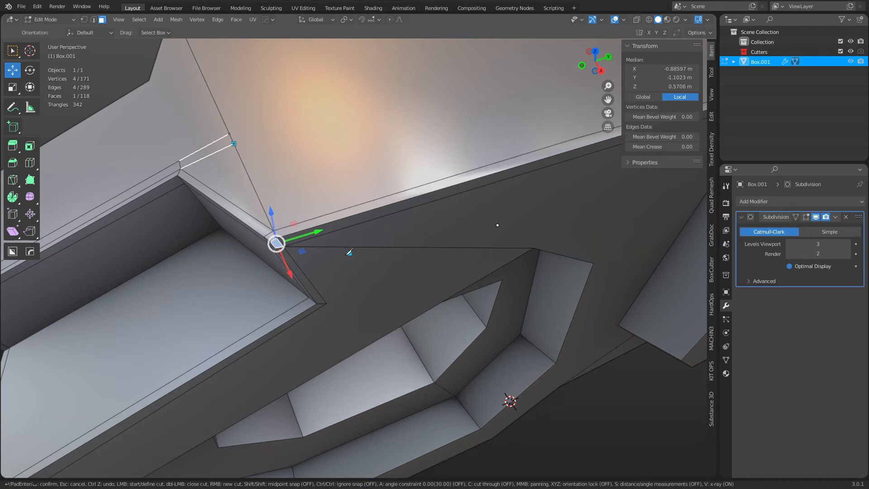
pyautogui.scroll(1, 349, 252)
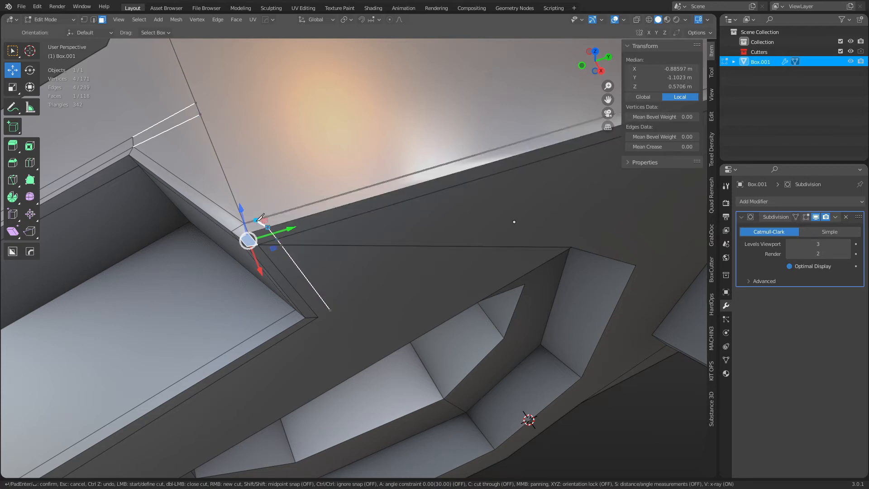
pyautogui.click(256, 220)
pyautogui.click(201, 116)
pyautogui.press('Return')
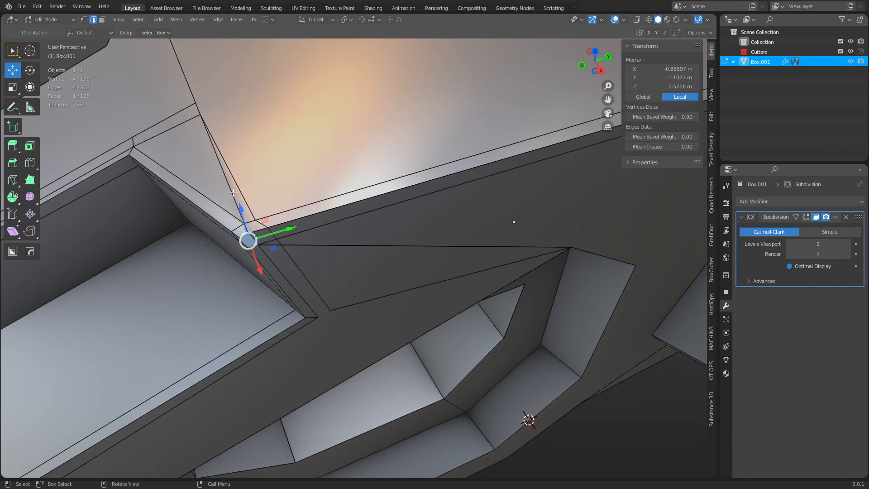
pyautogui.click(233, 193)
pyautogui.hotkey('ctrl', 'x')
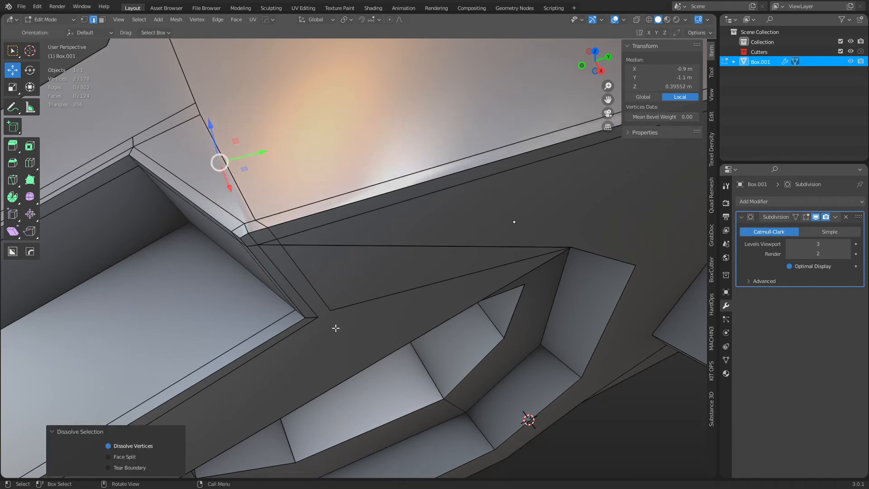
# Cut a short edge linking the lower end of the new side support cut to the recess's far lower corner
pyautogui.press('m')
pyautogui.press('k')
pyautogui.click(331, 310)
pyautogui.press('space')
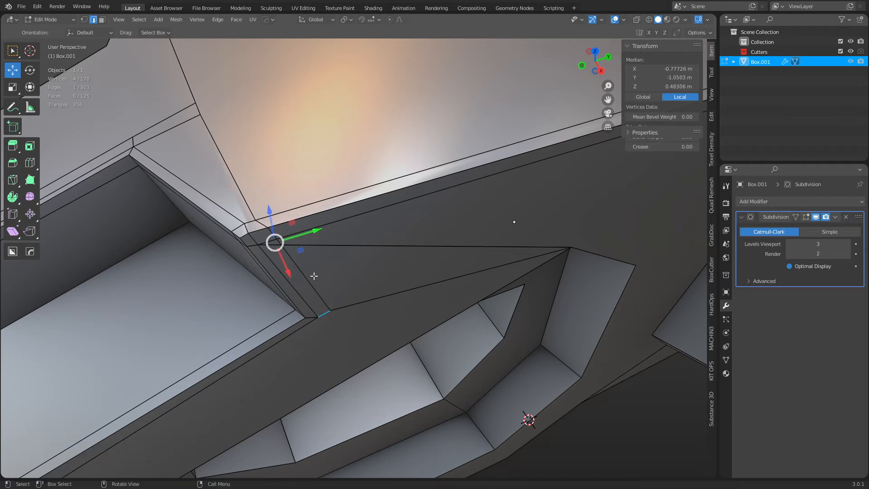
# Merge the two adjacent vertices on the side face near the recess's far upper corner at the last one with MACHIN3 Smart Vert
pyautogui.press('1')
pyautogui.click(282, 246)
pyautogui.click(354, 276)
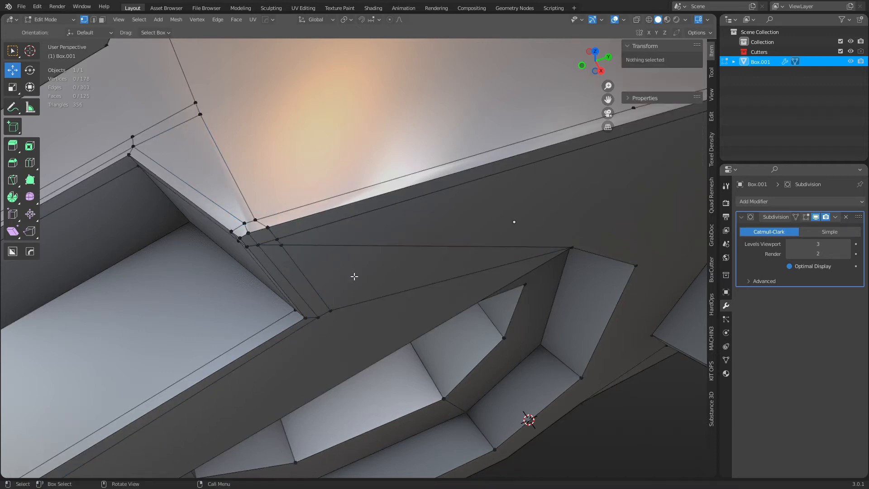
pyautogui.keyDown('shift'); pyautogui.click(282, 245); pyautogui.keyUp('shift')
pyautogui.keyDown('shift'); pyautogui.click(278, 240); pyautogui.keyUp('shift')
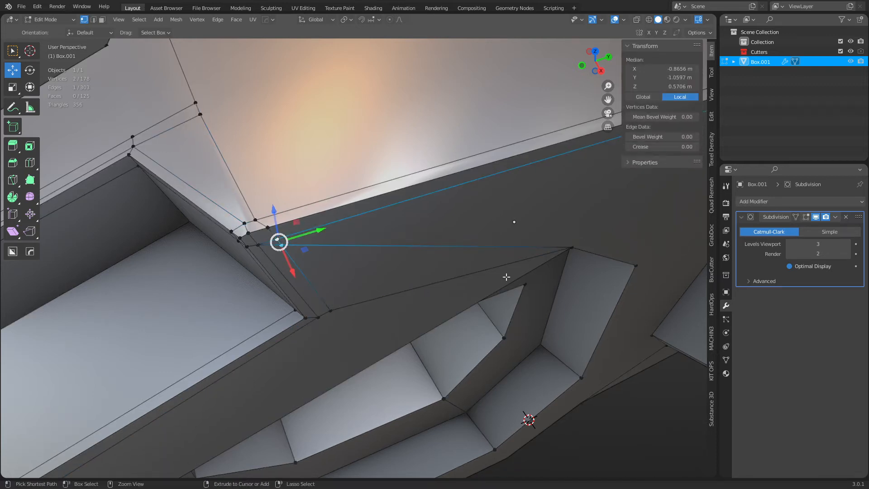
pyautogui.press('1')
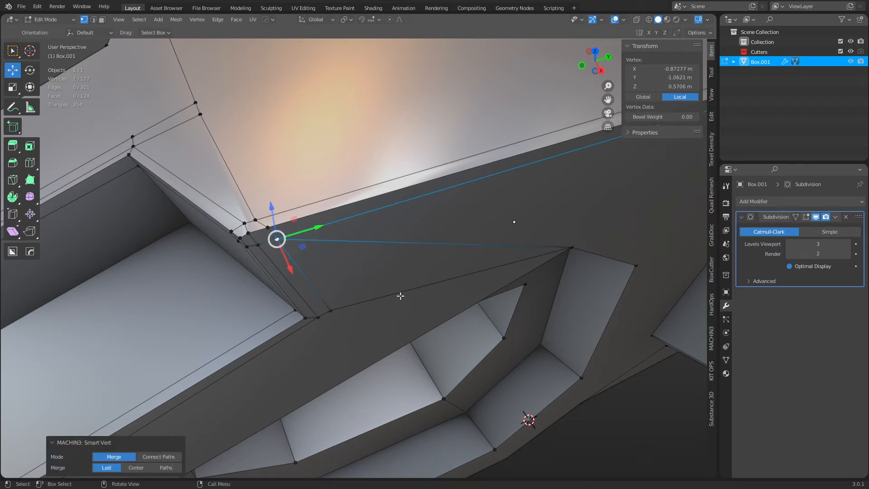
# Knife-cut from the lower cutout's top corner up the side face and across the top face to its opposite edge
pyautogui.moveTo(290, 267); pyautogui.dragTo(320, 249, button='middle')
pyautogui.moveTo(437, 266); pyautogui.dragTo(429, 259, button='middle')
pyautogui.moveTo(475, 244); pyautogui.dragTo(410, 257, button='middle')
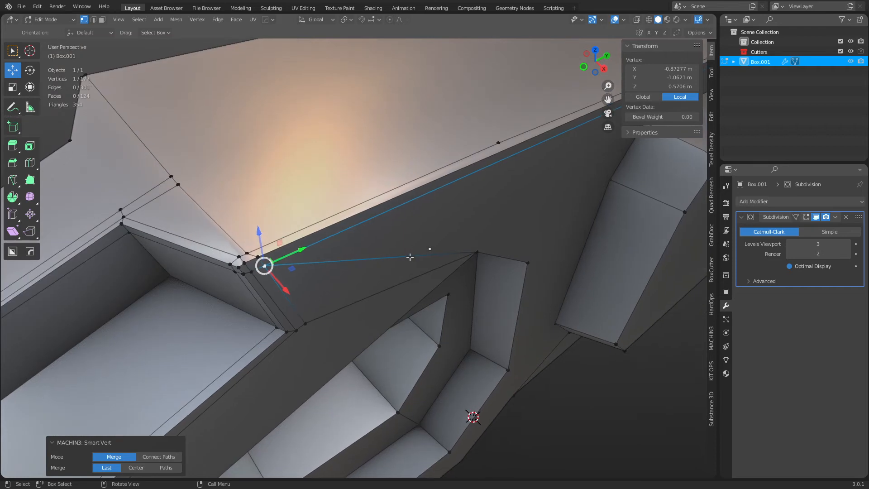
pyautogui.press('k')
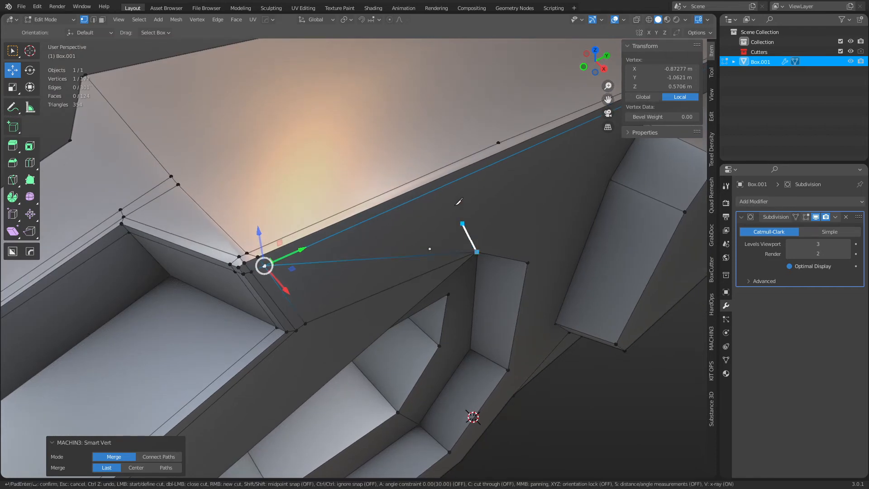
pyautogui.click(454, 162)
pyautogui.click(237, 42)
pyautogui.press('Return')
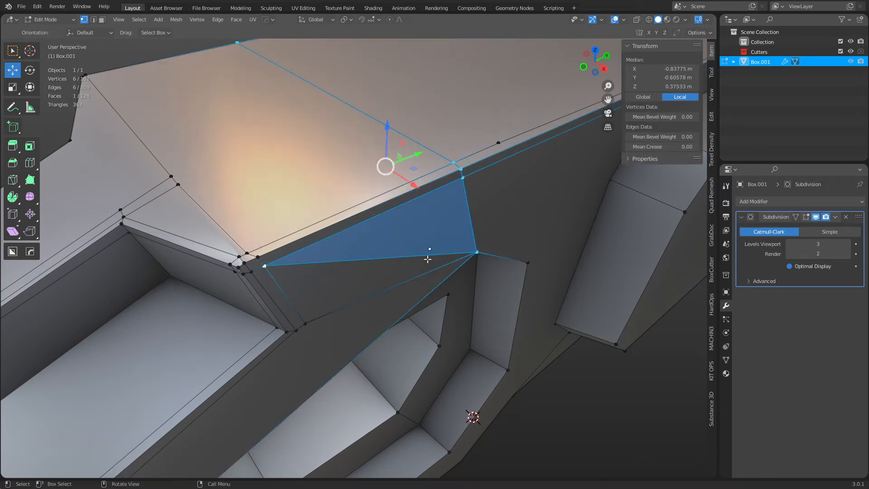
# Dissolve the edge linking the recess's far upper corner region to the lower cutout's top corner
pyautogui.press('2')
pyautogui.click(348, 261)
pyautogui.hotkey('ctrl', 'x')
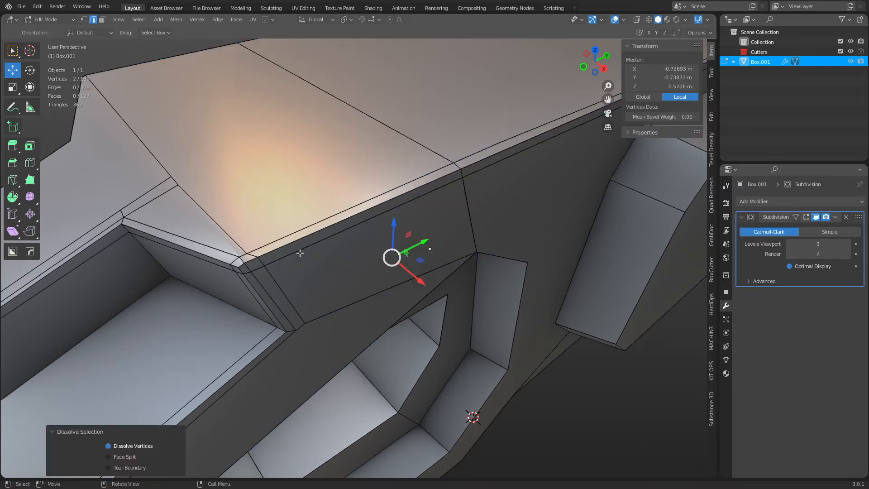
# Extend the recess's two parallel support edges across the top face, from the diagonal edge to the new cross cut
pyautogui.keyDown('shift'); pyautogui.moveTo(340, 246); pyautogui.dragTo(363, 274, button='middle'); pyautogui.keyUp('shift')
pyautogui.press('k')
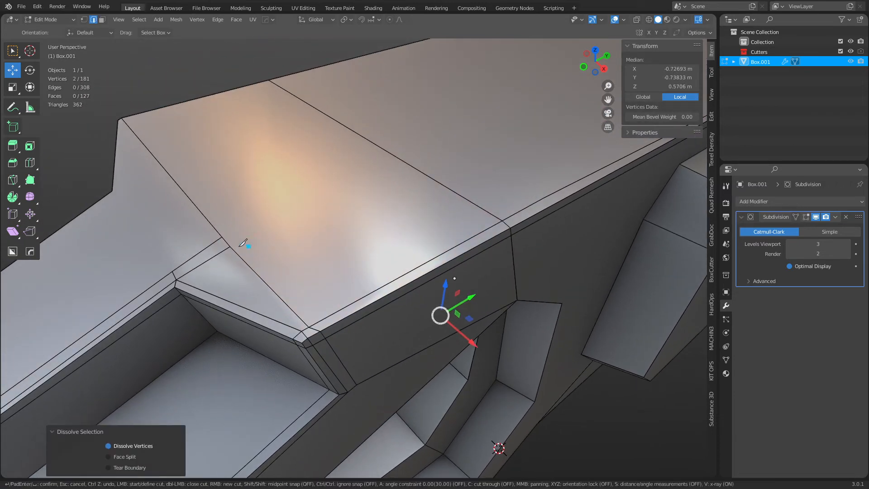
pyautogui.click(397, 157)
pyautogui.click(227, 236)
pyautogui.click(389, 152)
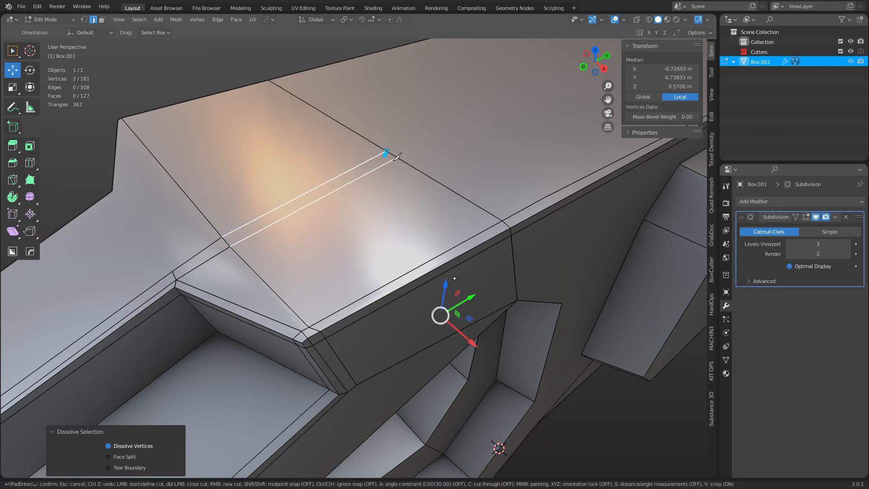
pyautogui.press('space')
# Preview the subdivided mesh in Object Mode around the recess's near lower corner, and return to Edit Mode
pyautogui.scroll(-3, 473, 292)
pyautogui.scroll(-3, 474, 291)
pyautogui.moveTo(474, 291); pyautogui.dragTo(359, 247, button='middle')
pyautogui.scroll(4, 359, 252)
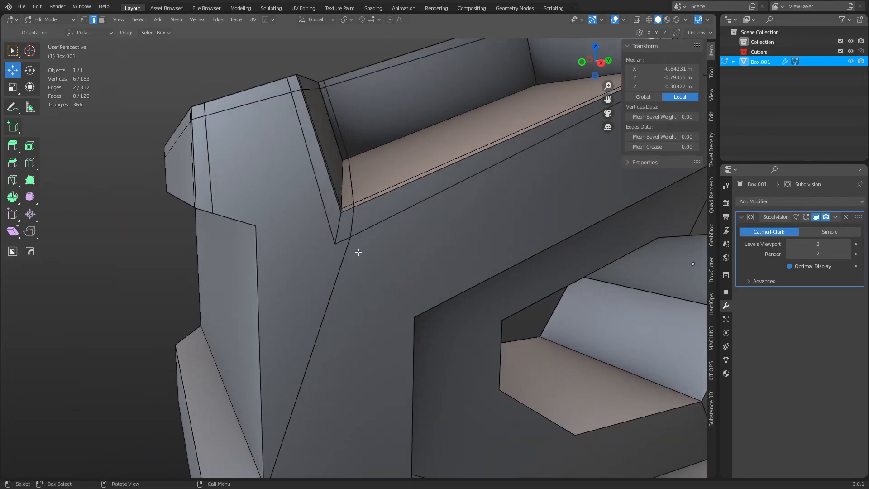
pyautogui.hotkey('ctrl', 'Tab')
pyautogui.click(368, 240)
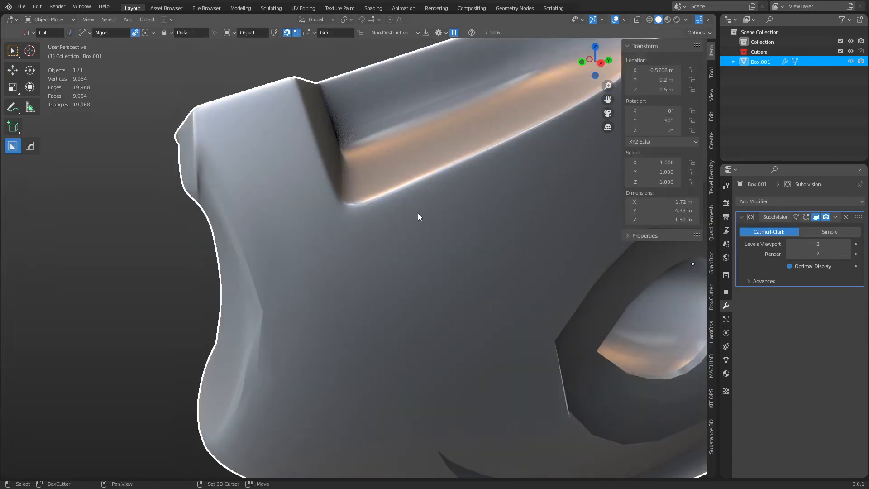
pyautogui.scroll(3, 417, 212)
pyautogui.scroll(-4, 386, 240)
pyautogui.moveTo(386, 240); pyautogui.dragTo(445, 256, button='middle')
pyautogui.hotkey('ctrl', 'Tab')
pyautogui.click(491, 260)
pyautogui.scroll(4, 480, 206)
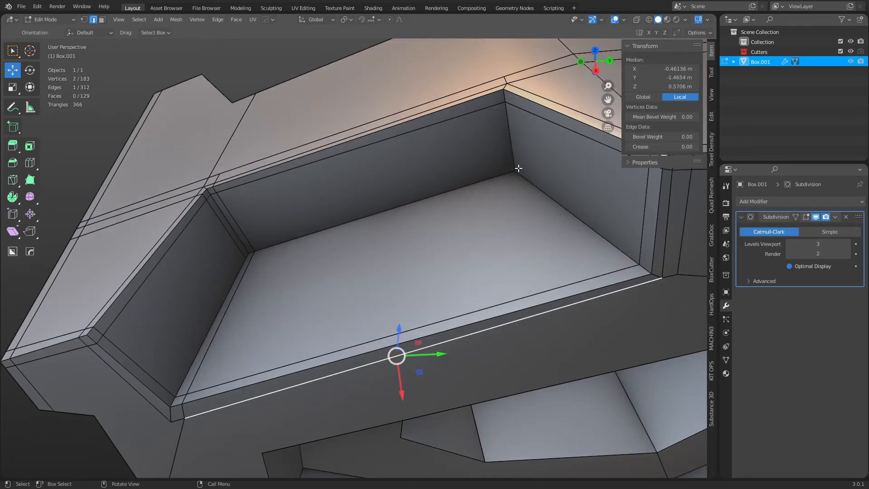
# Inspect the subdivided shading of the recess's inner walls and floor in Object Mode
pyautogui.hotkey('ctrl', 'Tab')
pyautogui.click(395, 247)
pyautogui.scroll(5, 417, 251)
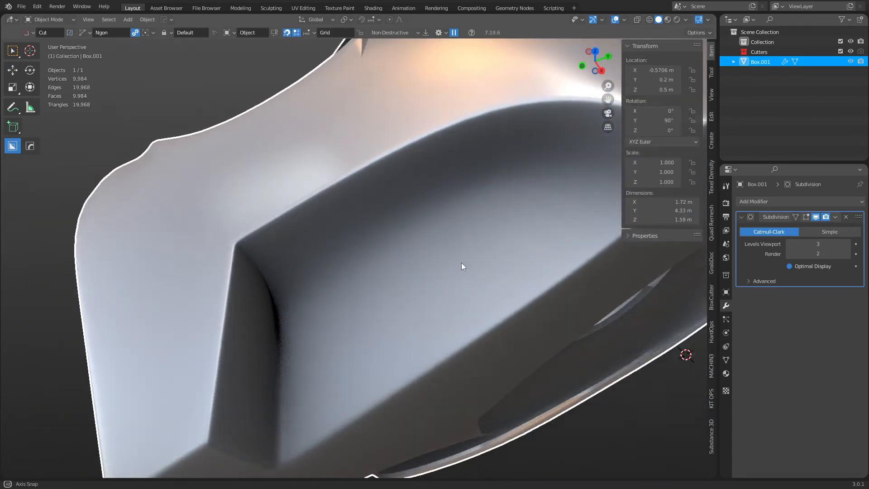
pyautogui.moveTo(357, 284); pyautogui.dragTo(442, 258, button='middle')
pyautogui.scroll(-5, 320, 189)
pyautogui.moveTo(320, 189); pyautogui.dragTo(428, 274, button='middle')
# In Edit Mode, knife-cut a support edge along the recess floor's inner side, up the far wall and across the top face
pyautogui.hotkey('ctrl', 'Tab')
pyautogui.click(400, 292)
pyautogui.scroll(5, 384, 293)
pyautogui.scroll(5, 384, 293)
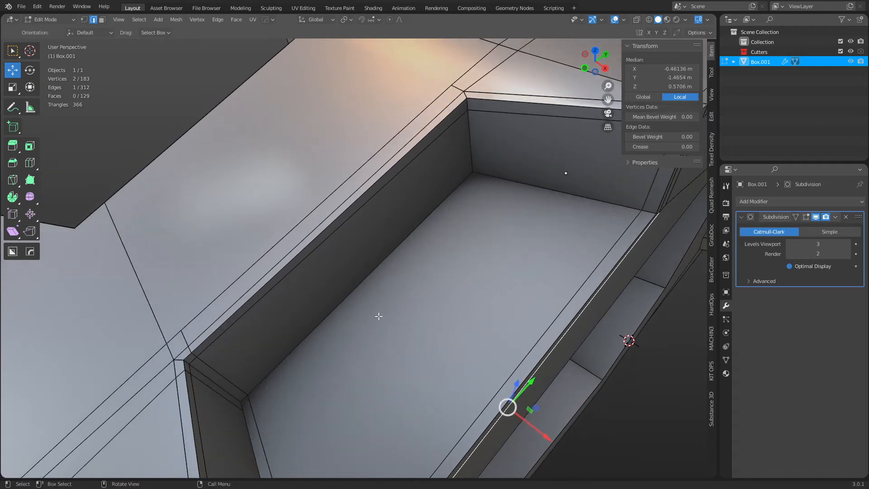
pyautogui.press('k')
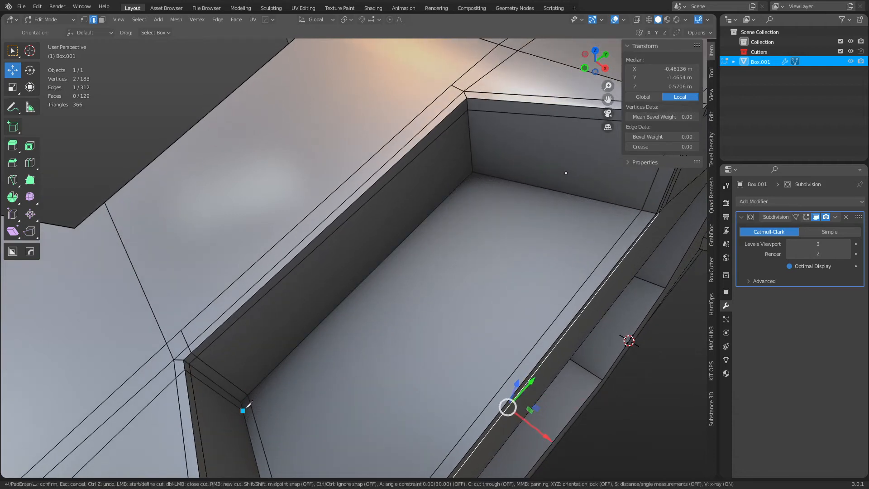
pyautogui.click(250, 403)
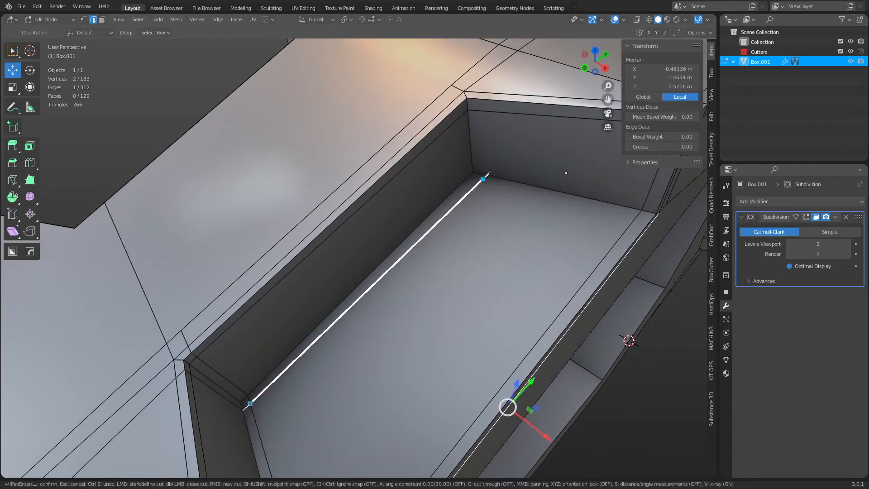
pyautogui.click(482, 174)
pyautogui.click(481, 98)
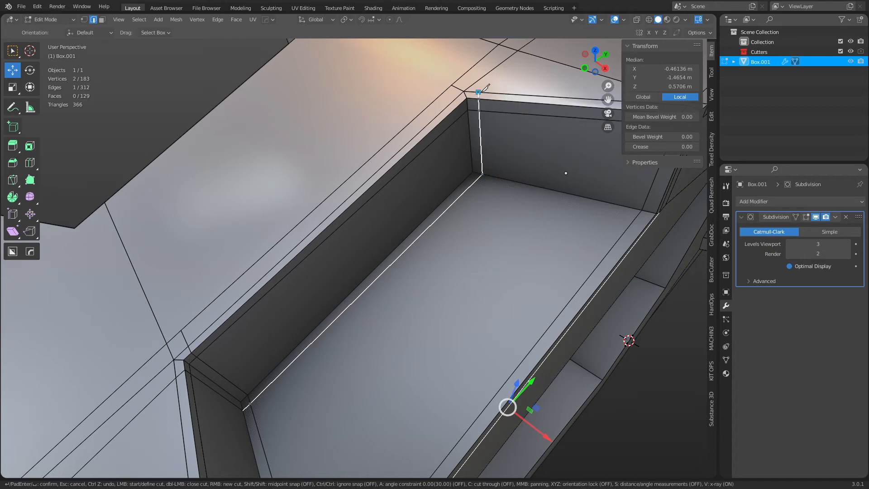
pyautogui.moveTo(481, 98); pyautogui.dragTo(450, 180, button='middle')
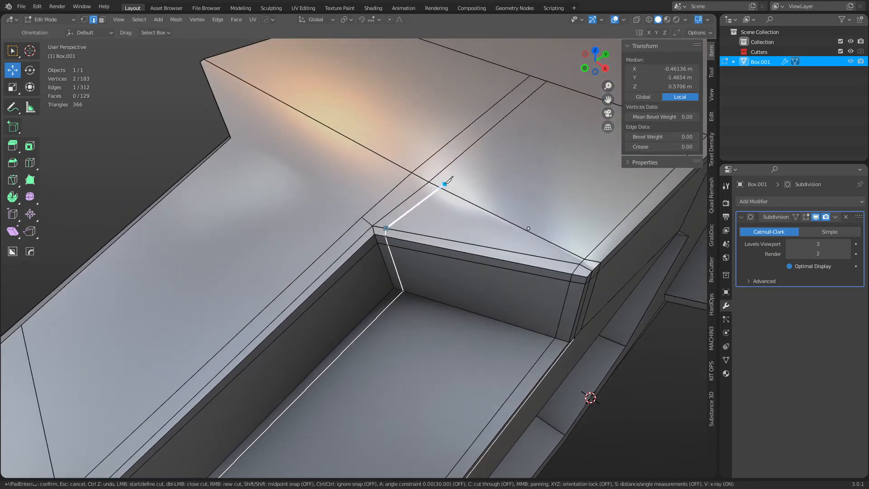
pyautogui.click(553, 84)
# Knife-cut support edges along the recess floor's end wall, up its inner corner and across the top face to the outer step's corner
pyautogui.moveTo(501, 306); pyautogui.dragTo(514, 260, button='middle')
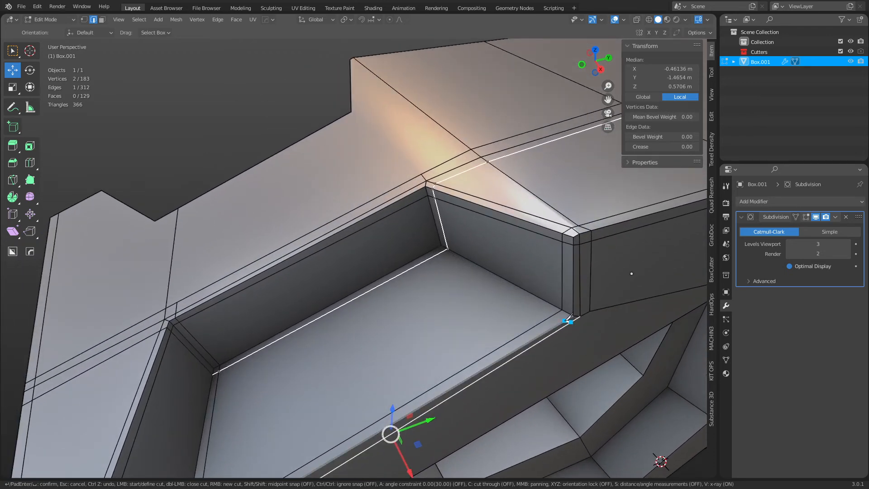
pyautogui.click(569, 320)
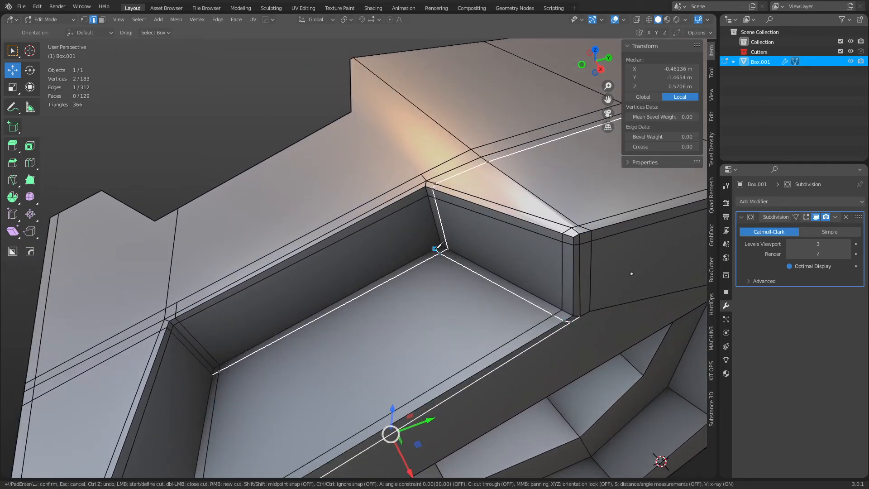
pyautogui.click(439, 252)
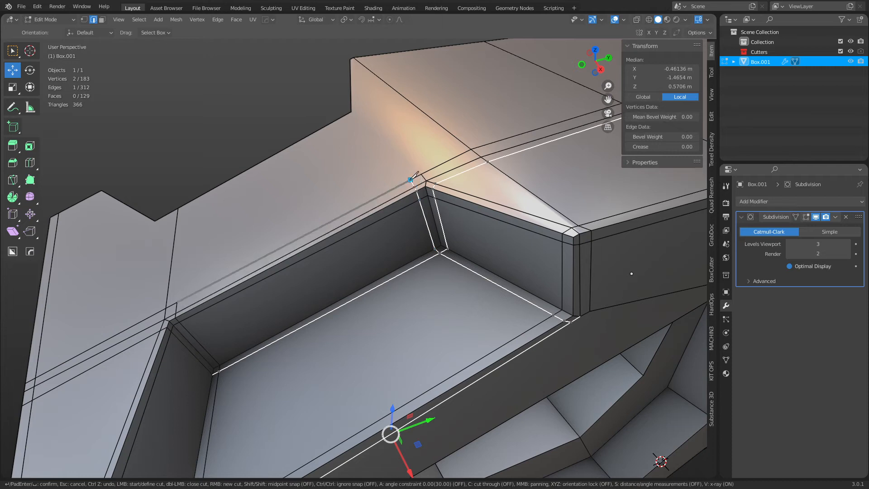
pyautogui.click(410, 179)
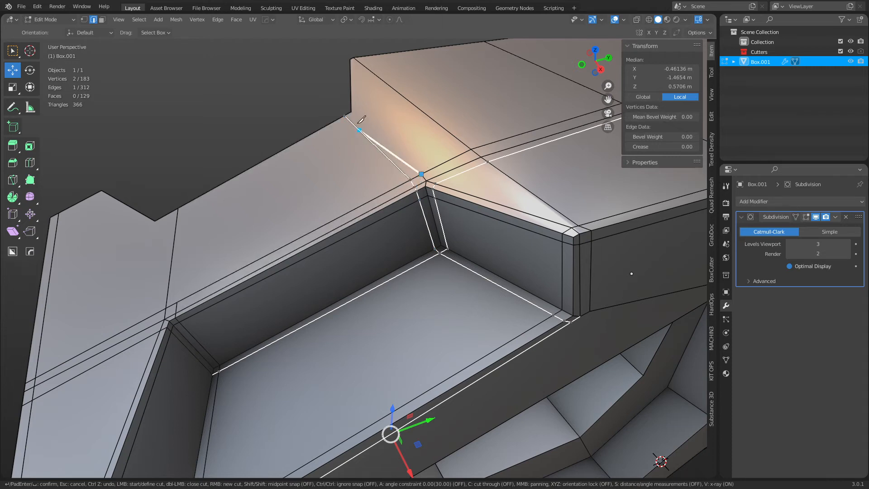
pyautogui.click(352, 111)
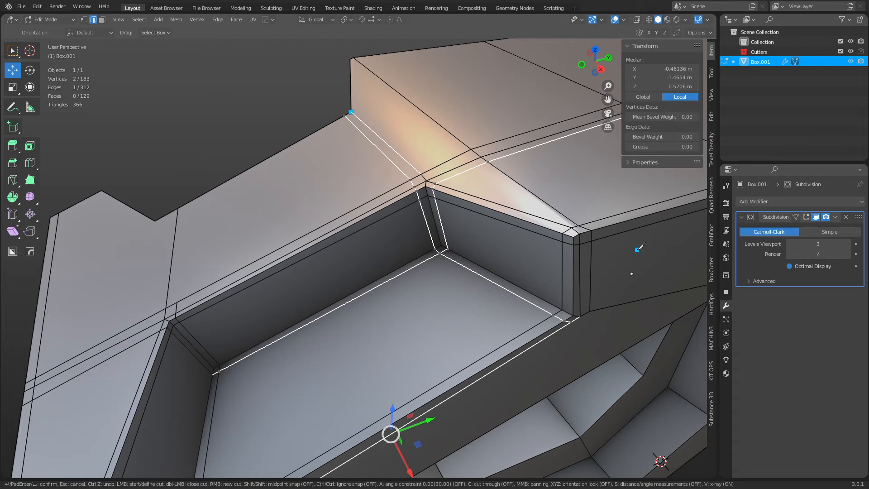
pyautogui.press('Return')
# Inspect the subdivided shading of the recess and the polygonal side pocket in Object Mode, and return to Edit Mode
pyautogui.keyDown('shift'); pyautogui.moveTo(471, 333); pyautogui.dragTo(514, 258, button='middle'); pyautogui.keyUp('shift')
pyautogui.hotkey('ctrl', 'Tab')
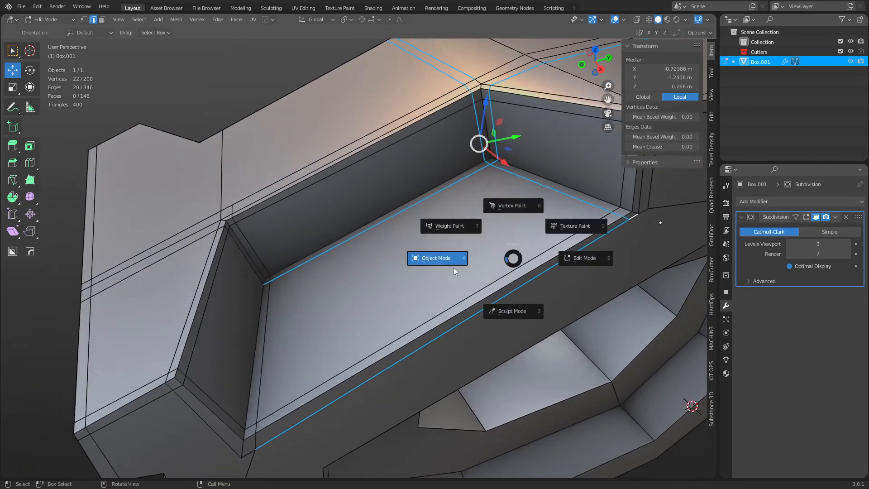
pyautogui.click(441, 266)
pyautogui.scroll(-5, 441, 266)
pyautogui.moveTo(444, 272); pyautogui.dragTo(419, 241, button='middle')
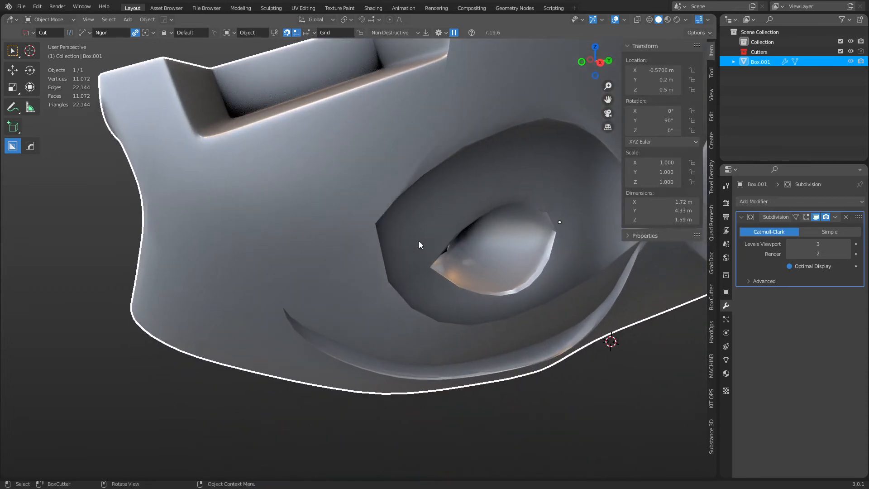
pyautogui.scroll(4, 524, 291)
pyautogui.press('Tab')
# Select the seven short corner edges around the wall of the polygonal side pocket
pyautogui.keyDown('shift'); pyautogui.moveTo(524, 291); pyautogui.dragTo(470, 278, button='middle'); pyautogui.keyUp('shift')
pyautogui.moveTo(373, 292); pyautogui.dragTo(278, 237, button='middle')
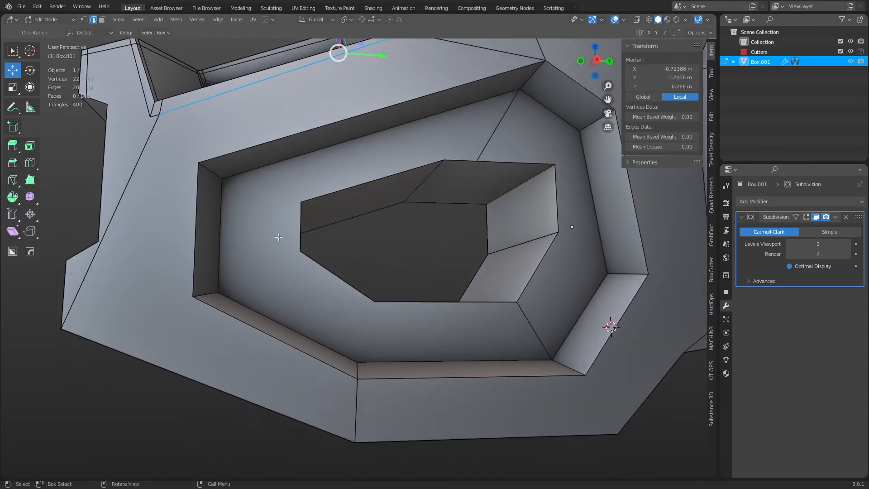
pyautogui.click(206, 171)
pyautogui.keyDown('shift'); pyautogui.click(204, 288); pyautogui.keyUp('shift')
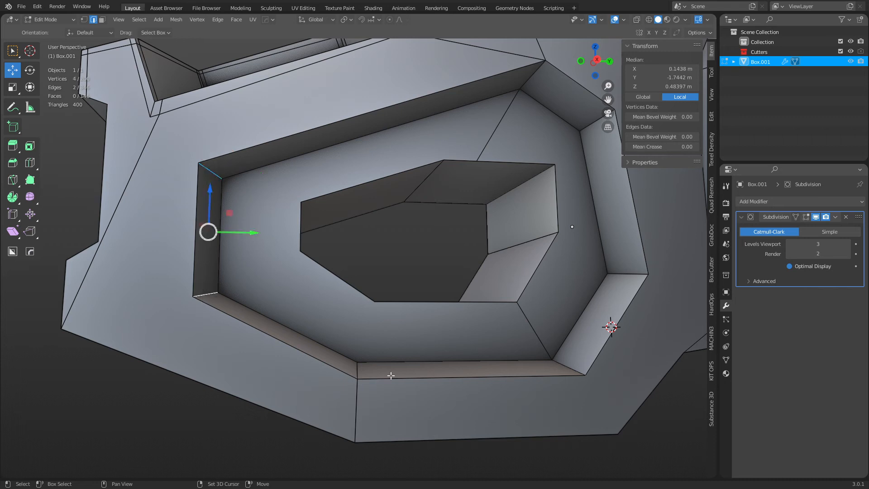
pyautogui.keyDown('shift'); pyautogui.click(362, 367); pyautogui.keyUp('shift')
pyautogui.keyDown('shift'); pyautogui.click(573, 365); pyautogui.keyUp('shift')
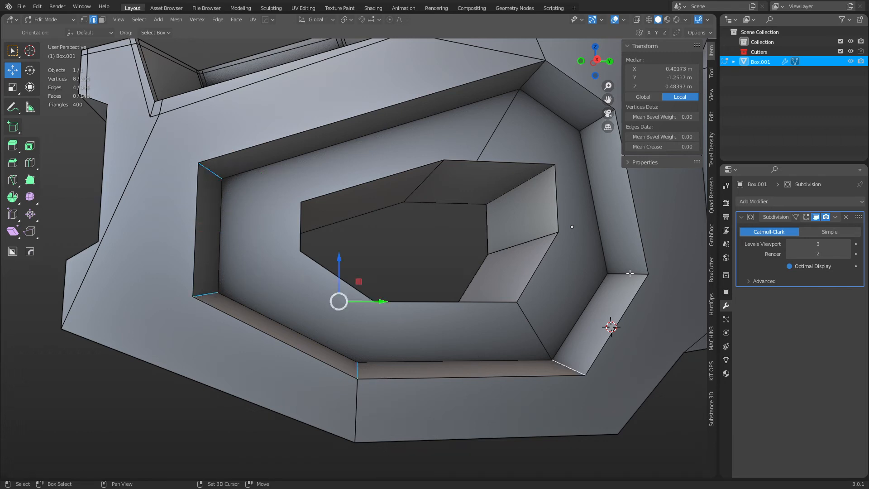
pyautogui.keyDown('shift'); pyautogui.click(629, 274); pyautogui.keyUp('shift')
pyautogui.keyDown('shift'); pyautogui.click(585, 125); pyautogui.keyUp('shift')
pyautogui.keyDown('shift'); pyautogui.click(537, 80); pyautogui.keyUp('shift')
pyautogui.keyDown('shift'); pyautogui.moveTo(559, 269); pyautogui.dragTo(538, 306, button='middle'); pyautogui.keyUp('shift')
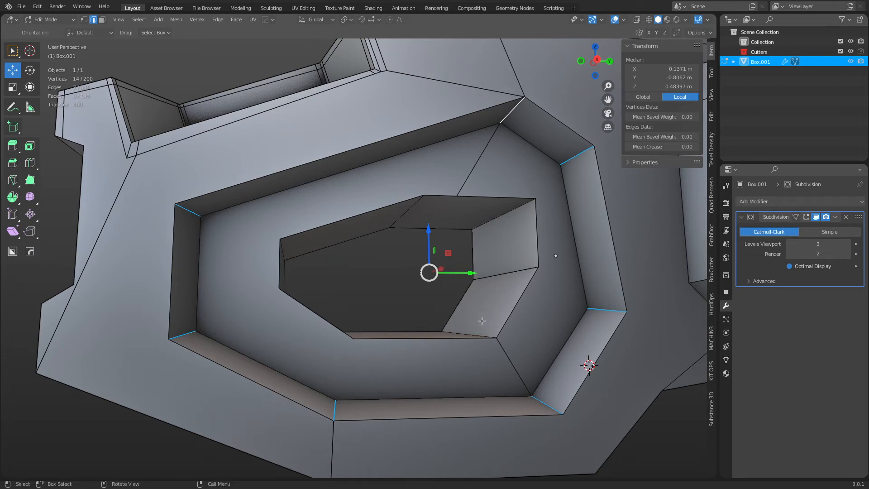
pyautogui.hotkey('ctrl', 'shift', 'r')
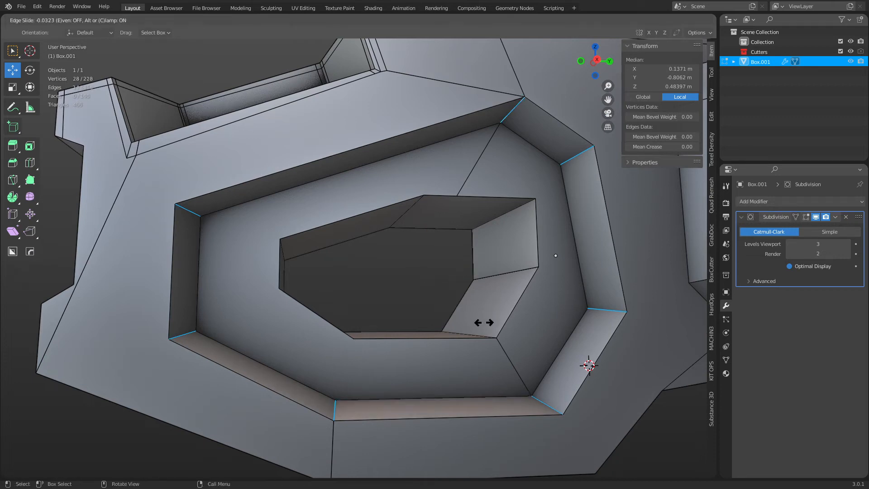
pyautogui.press('e')
pyautogui.press('f')
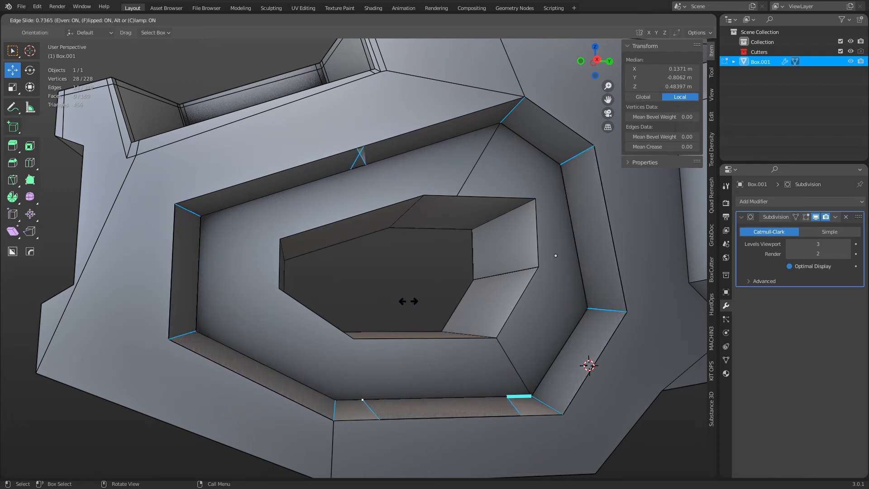
pyautogui.press('e')
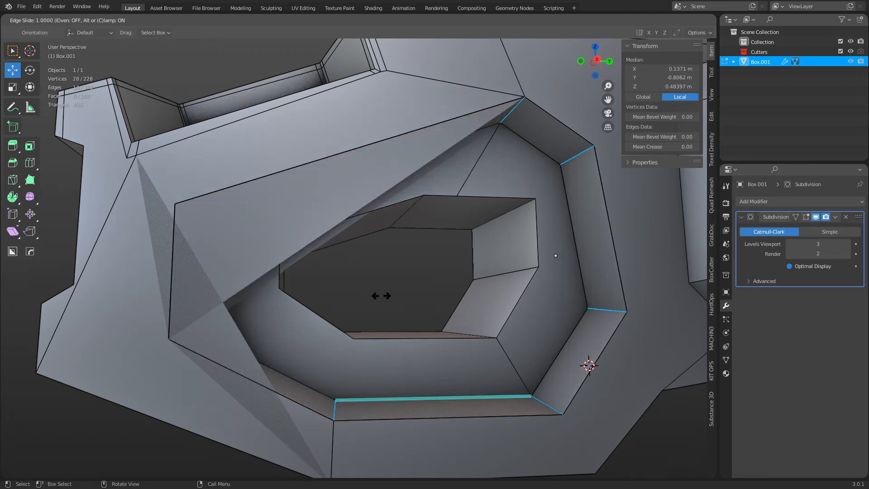
pyautogui.rightClick(420, 299)
pyautogui.hotkey('ctrl', 'b')
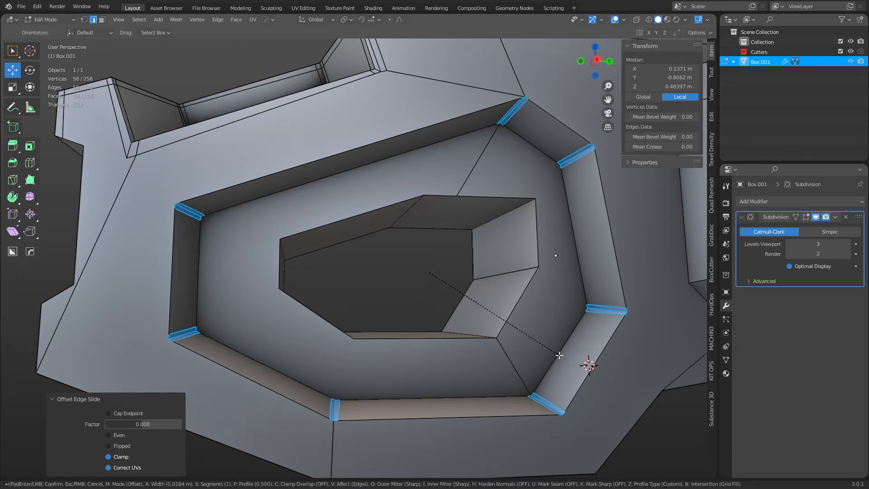
pyautogui.rightClick(560, 356)
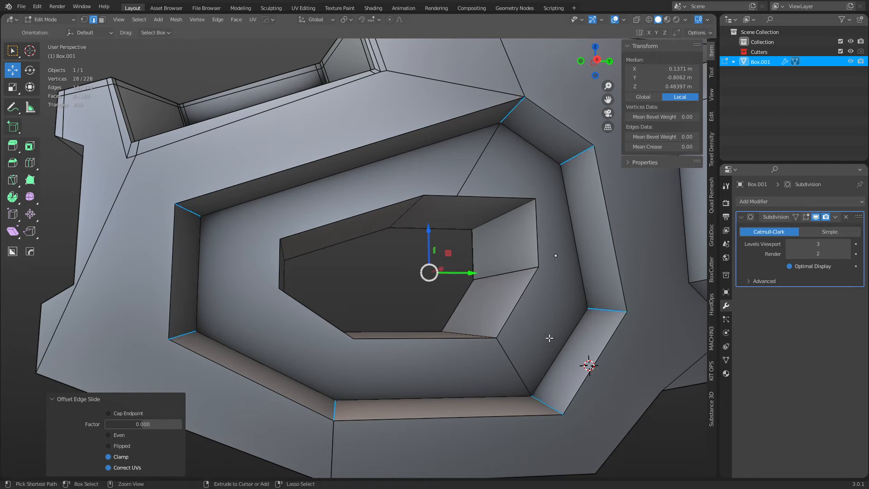
# Bevel the side pocket's seven corner edges with width 0.0205 m, one segment and shape 1.000
pyautogui.hotkey('ctrl', 'n')
pyautogui.hotkey('ctrl', 'b')
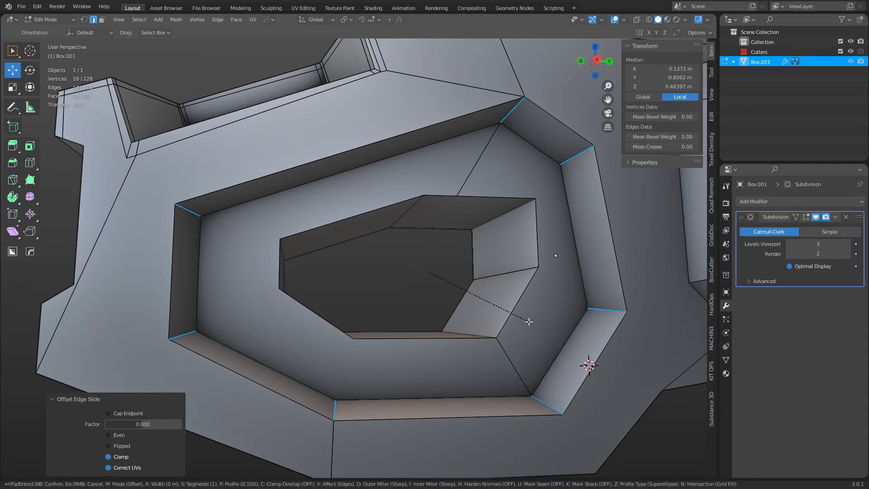
pyautogui.click(555, 331)
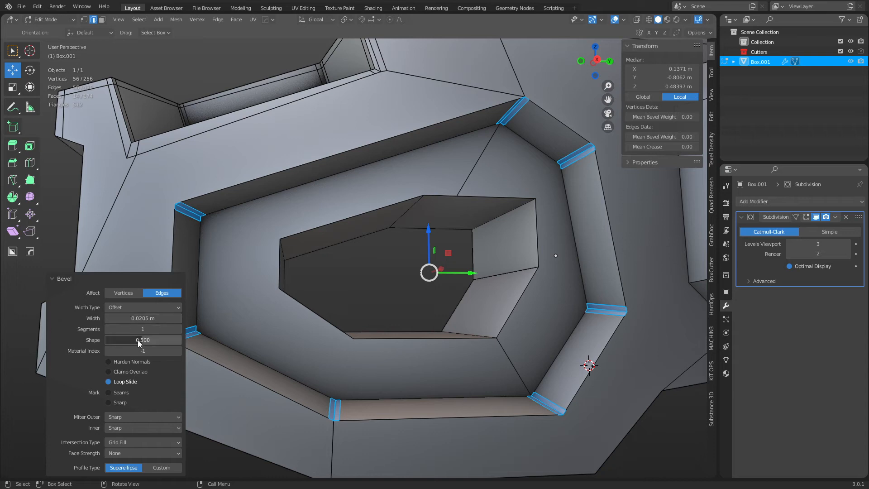
pyautogui.moveTo(139, 340); pyautogui.dragTo(181, 340)
# Bevel the edge path running across the top face above the pocket's upper corner by 0.0226 m, with one segment and shape 1.000
pyautogui.moveTo(543, 289); pyautogui.dragTo(532, 297, button='middle')
pyautogui.keyDown('shift'); pyautogui.moveTo(502, 257); pyautogui.dragTo(203, 329, button='middle'); pyautogui.keyUp('shift')
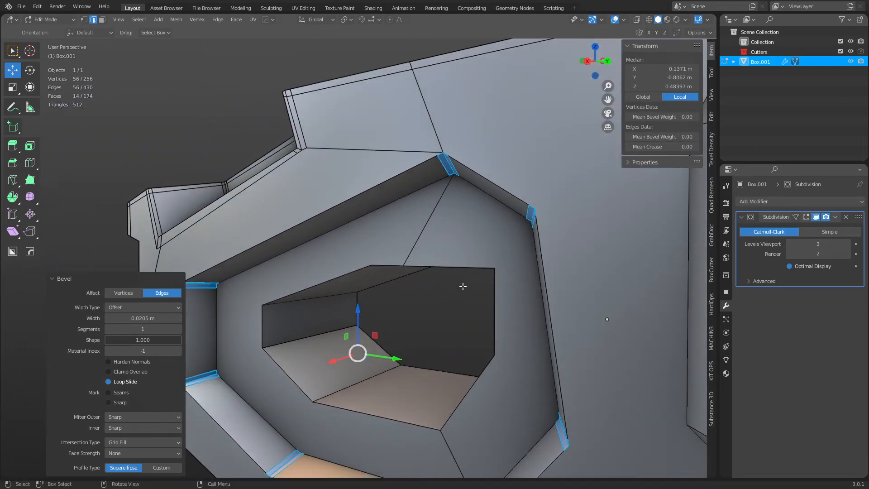
pyautogui.moveTo(463, 286); pyautogui.dragTo(476, 229, button='middle')
pyautogui.moveTo(473, 183); pyautogui.dragTo(428, 259, button='middle')
pyautogui.press('2')
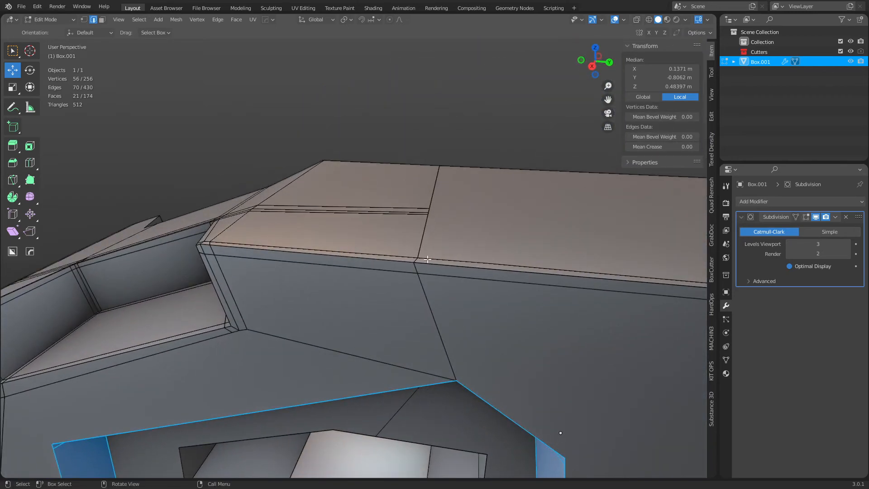
pyautogui.click(415, 260)
pyautogui.keyDown('ctrl'); pyautogui.click(434, 192); pyautogui.keyUp('ctrl')
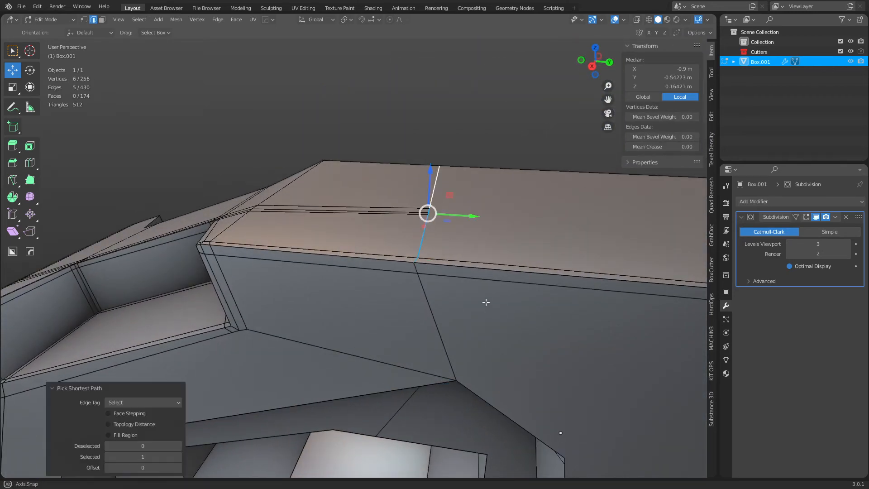
pyautogui.moveTo(483, 303); pyautogui.dragTo(487, 291, button='middle')
pyautogui.hotkey('ctrl', 'b')
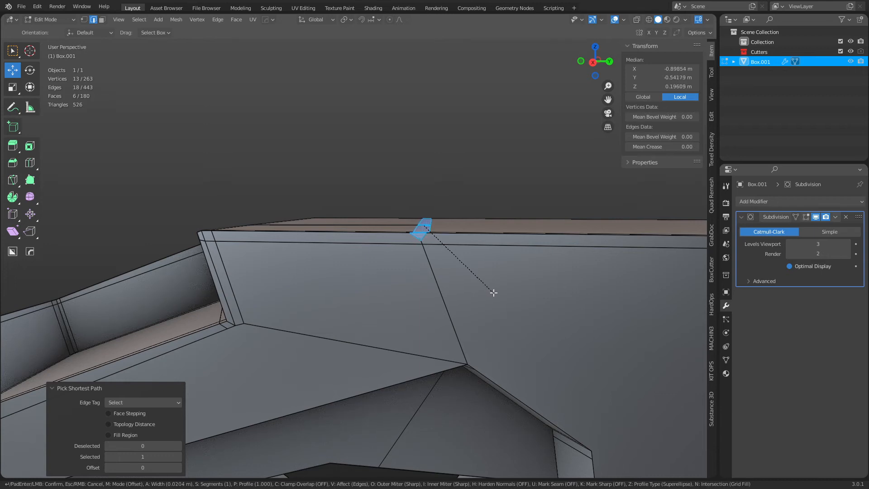
pyautogui.click(495, 292)
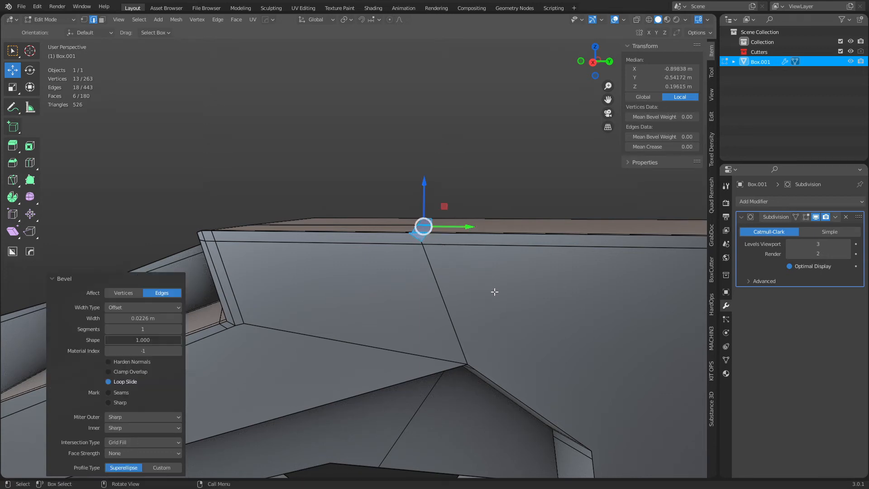
# Connect the beveled vertices on either side of the pocket's upper corner to the matching bevel vertices at the top face's edge
pyautogui.moveTo(494, 292); pyautogui.dragTo(491, 258, button='middle')
pyautogui.press('1')
pyautogui.click(460, 304)
pyautogui.moveTo(455, 289); pyautogui.dragTo(435, 257, button='middle')
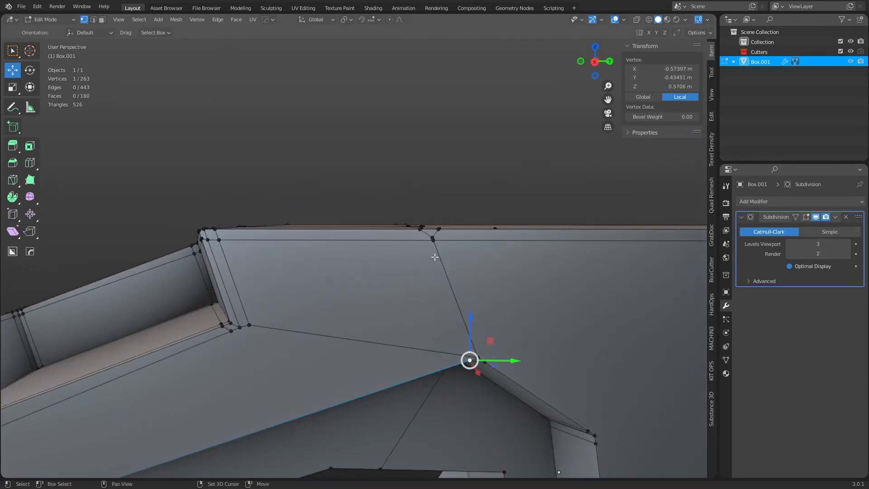
pyautogui.keyDown('shift'); pyautogui.click(421, 230); pyautogui.keyUp('shift')
pyautogui.moveTo(469, 323)
pyautogui.mouseDown(button='middle')
pyautogui.moveTo(476, 357)
pyautogui.moveTo(475, 316)
pyautogui.mouseUp(button='middle')
pyautogui.press('j')
pyautogui.click(484, 362)
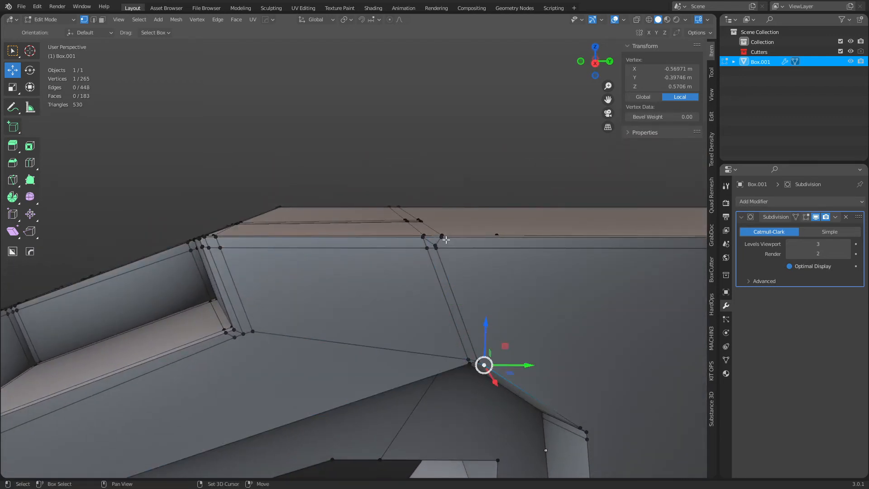
pyautogui.keyDown('shift'); pyautogui.click(446, 240); pyautogui.keyUp('shift')
pyautogui.press('j')
# Add a centred loop cut between the bevel edges across the top face and connect its end to the vertex just below the rim
pyautogui.scroll(4, 493, 280)
pyautogui.press('2')
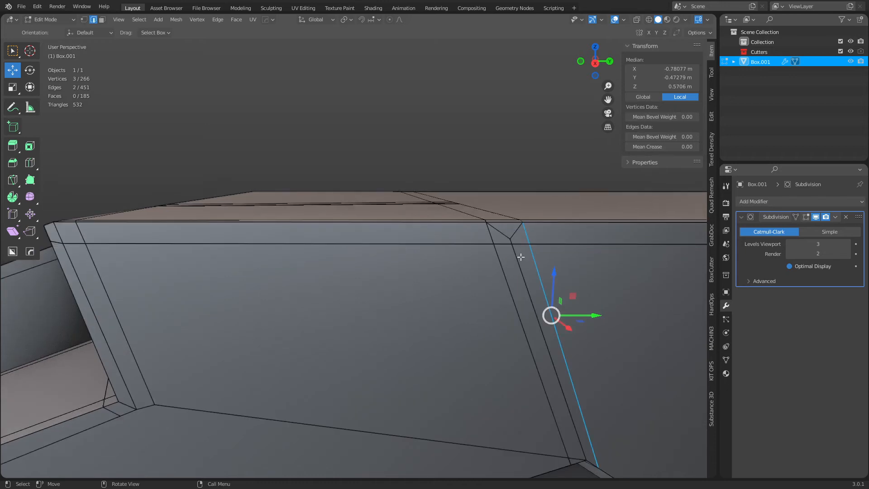
pyautogui.press('1')
pyautogui.moveTo(514, 243); pyautogui.dragTo(495, 256, button='middle')
pyautogui.hotkey('ctrl', 'r')
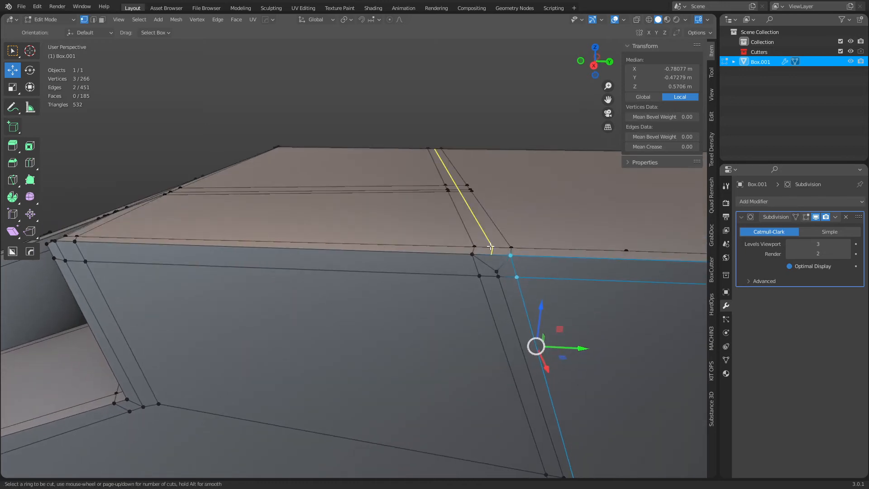
pyautogui.click(494, 256)
pyautogui.rightClick(495, 255)
pyautogui.click(496, 266)
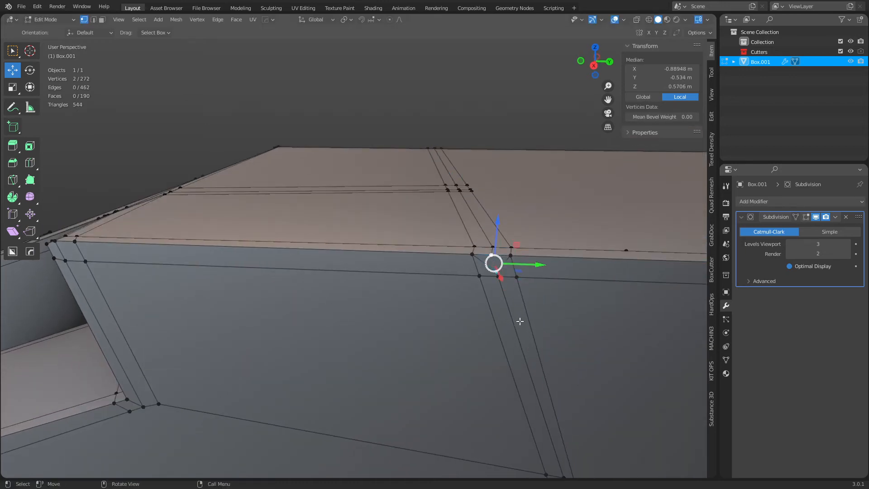
pyautogui.press('j')
# Merge the two adjacent vertices on the middle edge at the last one, and dissolve the two diagonal edges beside it
pyautogui.click(497, 271)
pyautogui.keyDown('shift'); pyautogui.click(499, 278); pyautogui.keyUp('shift')
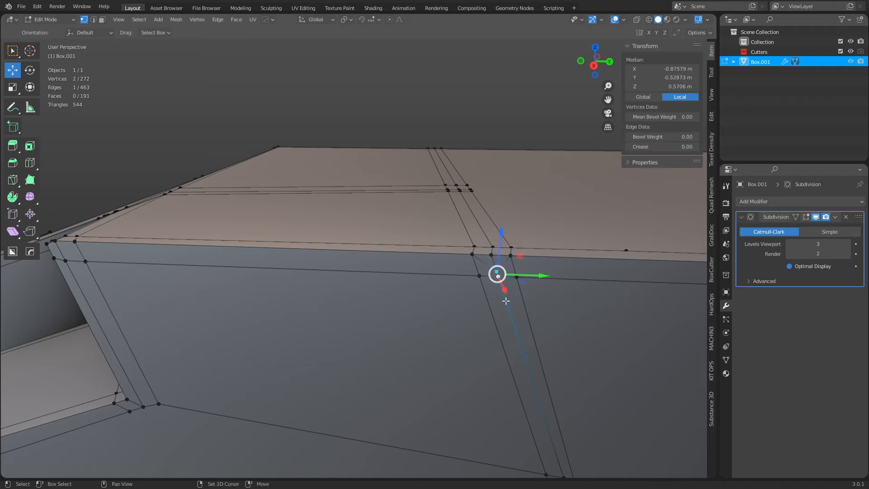
pyautogui.press('1')
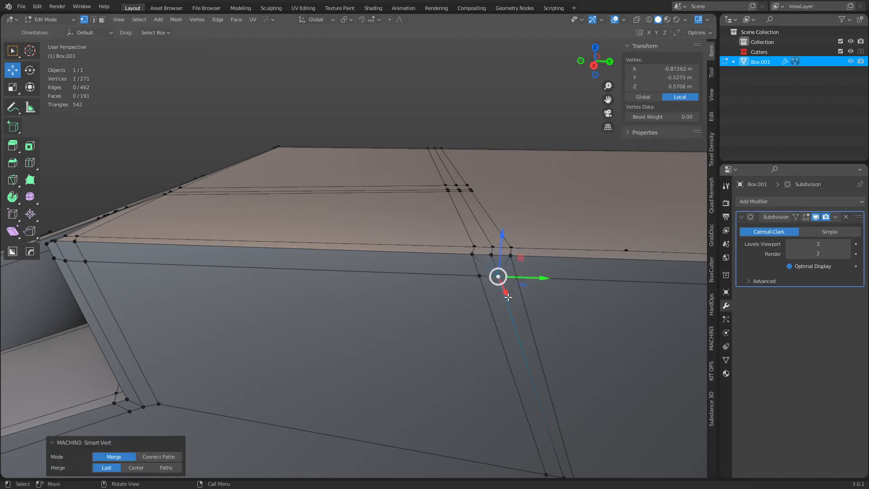
pyautogui.press('2')
pyautogui.click(487, 265)
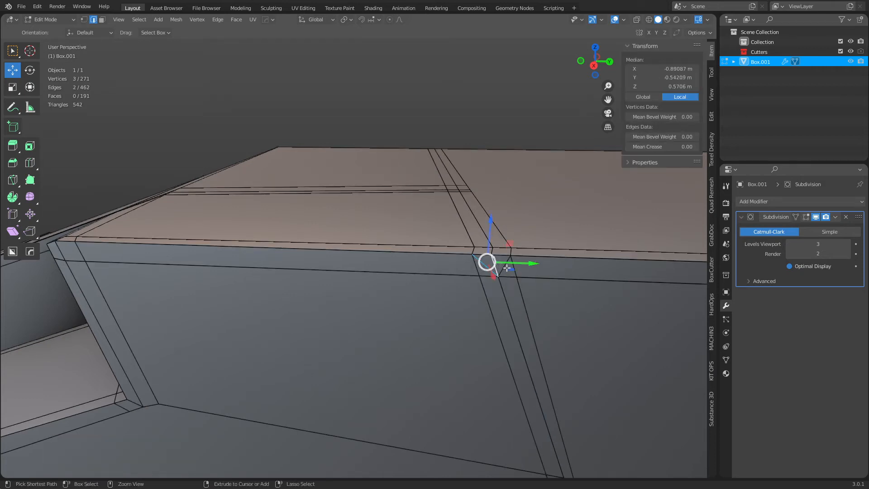
pyautogui.keyDown('shift'); pyautogui.click(508, 270); pyautogui.keyUp('shift')
pyautogui.hotkey('ctrl', 'x')
# Knife-cut a short edge across the support edges just above the side pocket's upper corner, starting from the vertex beside it
pyautogui.moveTo(578, 333); pyautogui.dragTo(474, 238, button='middle')
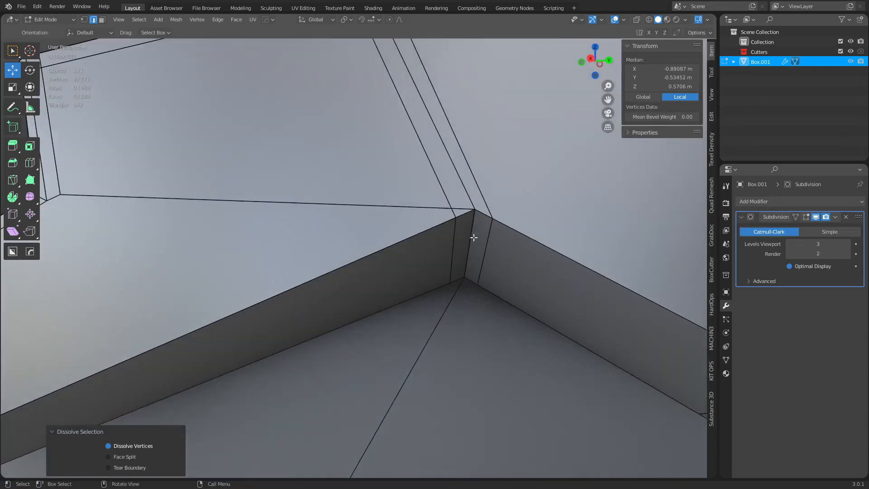
pyautogui.press('1')
pyautogui.click(455, 218)
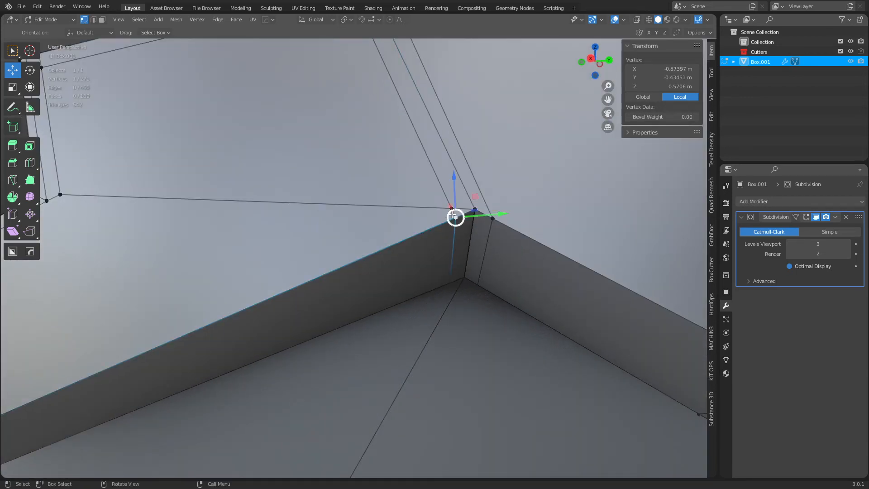
pyautogui.press('g')
pyautogui.press('g')
pyautogui.press('k')
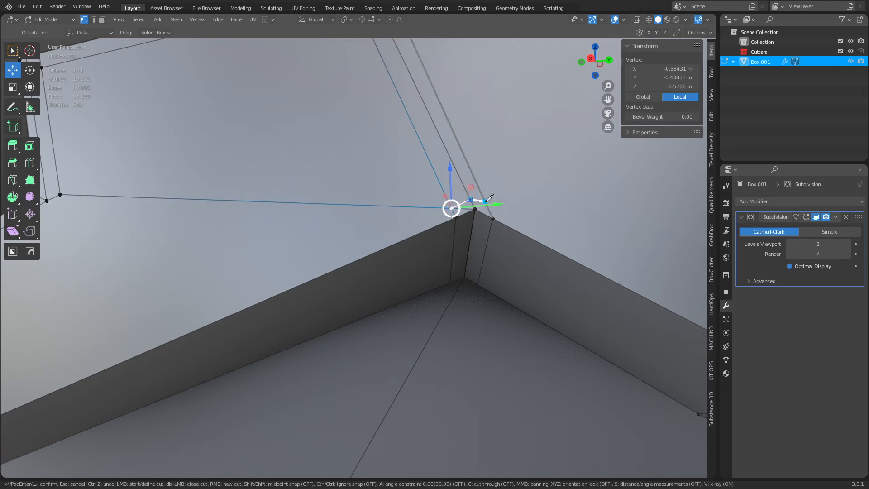
pyautogui.press('space')
pyautogui.press('2')
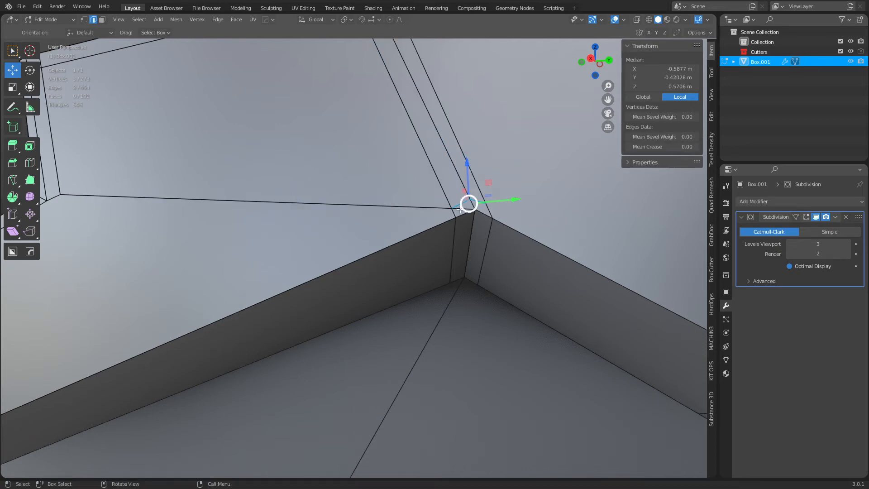
# Dissolve the short edge beside the side pocket's upper corner and check the subdivided result in Object Mode before returning to Edit Mode
pyautogui.click(464, 209)
pyautogui.hotkey('ctrl', 'x')
pyautogui.scroll(-1, 509, 253)
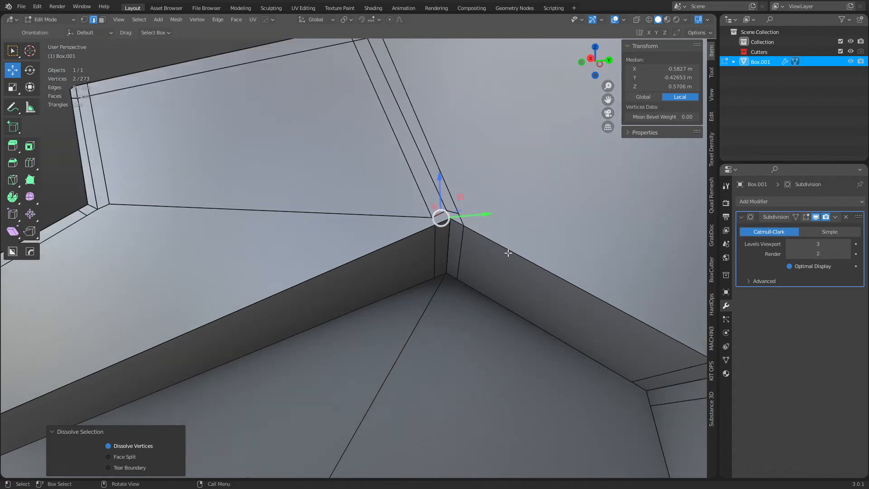
pyautogui.hotkey('ctrl', 'Tab')
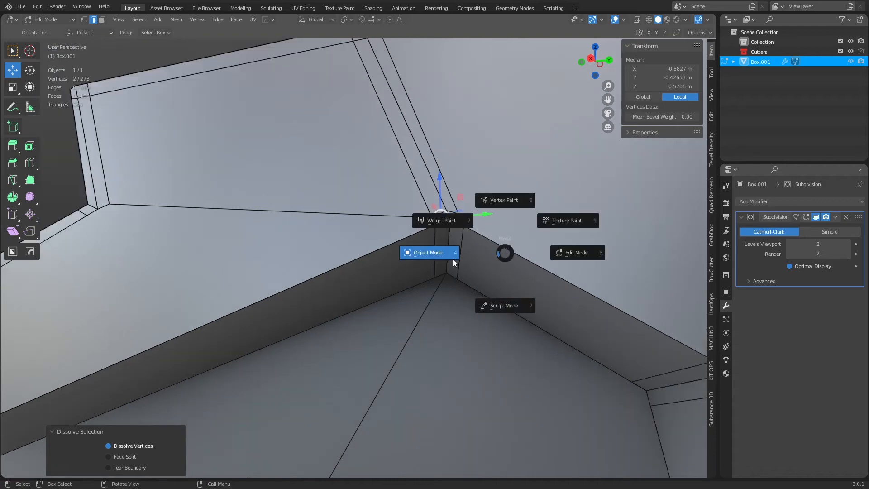
pyautogui.click(453, 259)
pyautogui.scroll(-2, 452, 259)
pyautogui.hotkey('ctrl', 'Tab')
pyautogui.click(480, 247)
# Knife-cut a support edge around the recess walls just above the floor, from the upper side face to the recess's lower corner
pyautogui.moveTo(479, 247); pyautogui.dragTo(425, 337, button='middle')
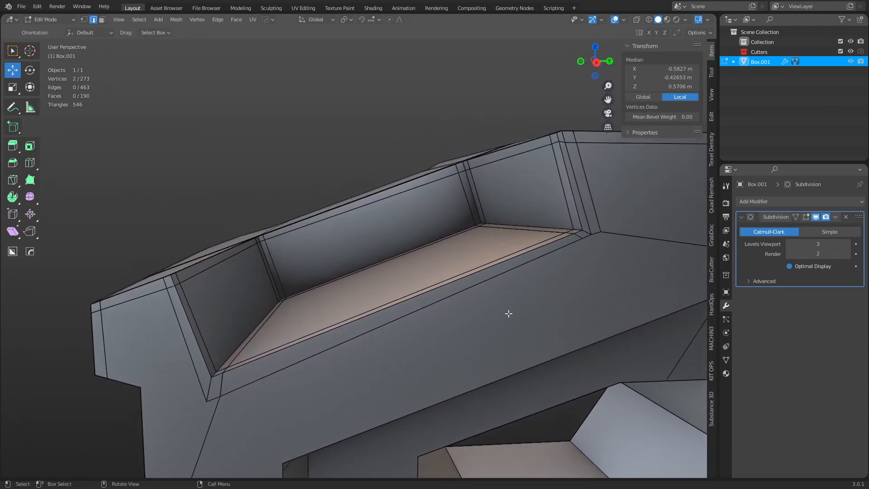
pyautogui.press('k')
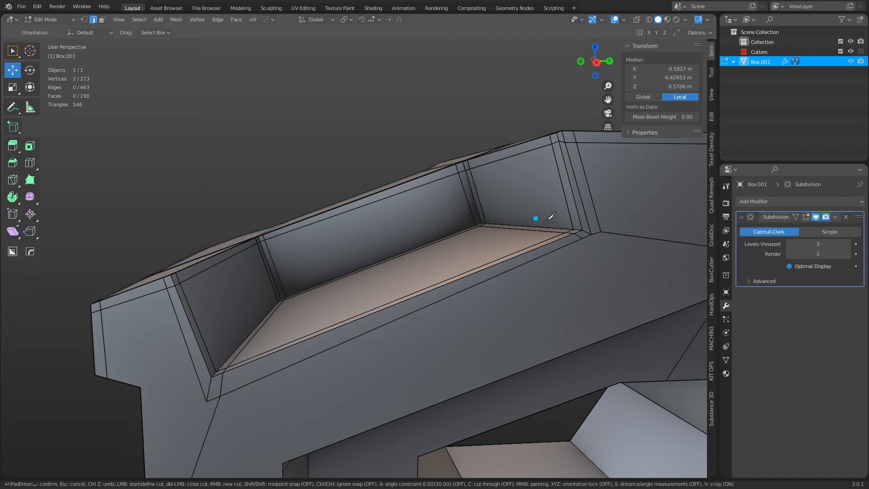
pyautogui.click(596, 215)
pyautogui.click(581, 224)
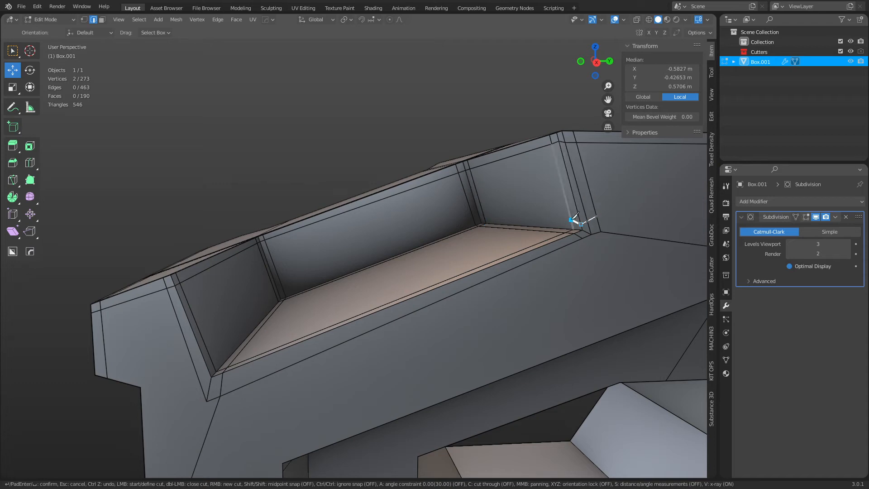
pyautogui.click(474, 220)
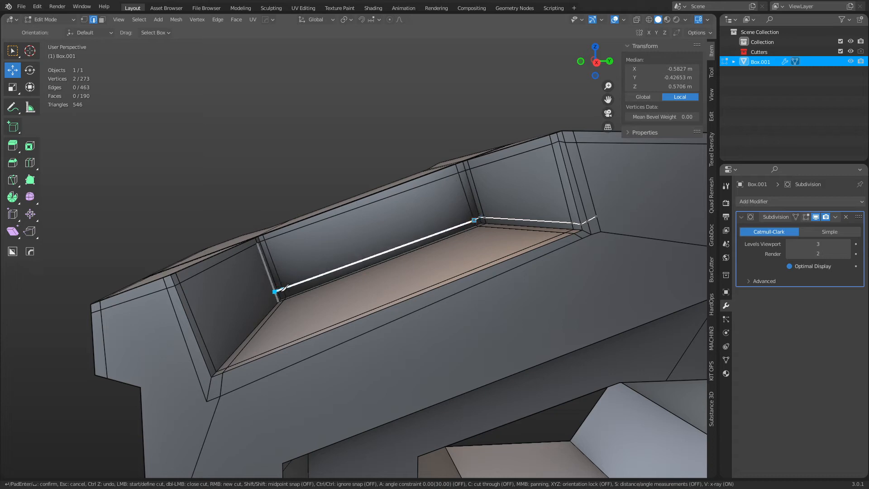
pyautogui.click(279, 294)
pyautogui.click(206, 365)
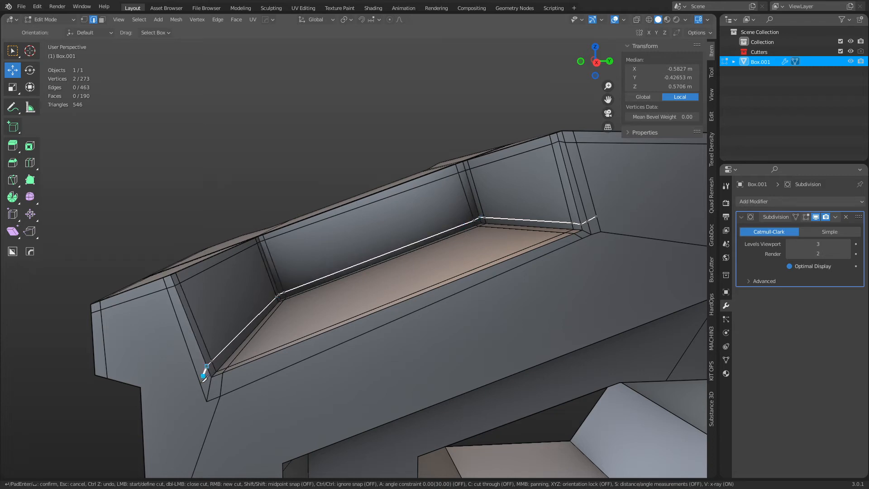
# Continue the knife cut from the recess's lower corner to the corner under the overhang, and cut across the end wall
pyautogui.keyDown('shift'); pyautogui.moveTo(202, 386); pyautogui.dragTo(357, 232, button='middle'); pyautogui.keyUp('shift')
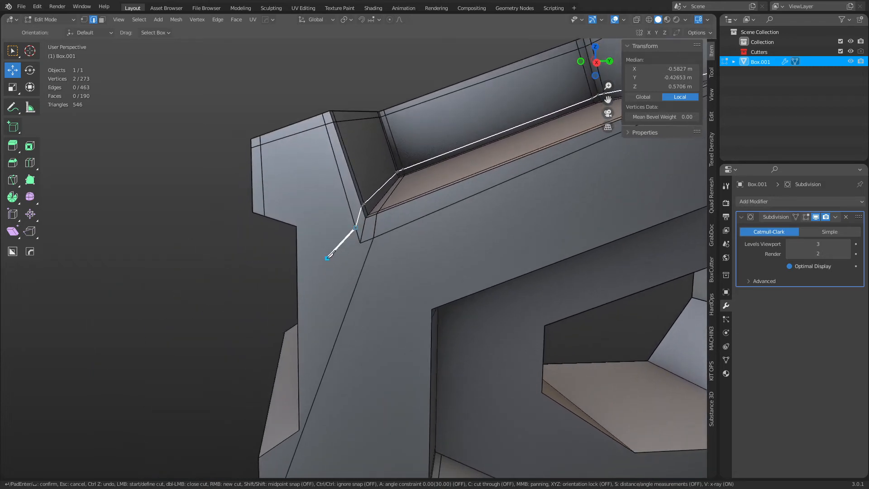
pyautogui.click(297, 226)
pyautogui.moveTo(310, 252); pyautogui.dragTo(115, 250, button='middle')
pyautogui.click(88, 256)
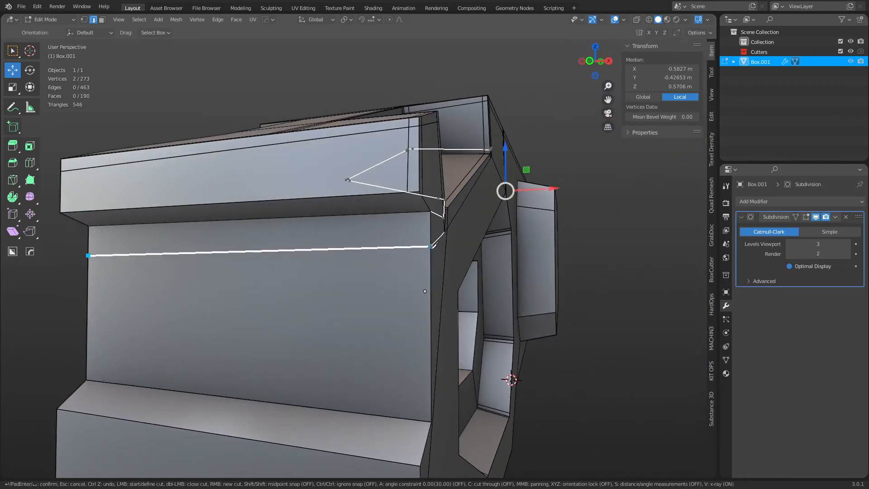
pyautogui.moveTo(341, 251); pyautogui.dragTo(321, 225, button='middle')
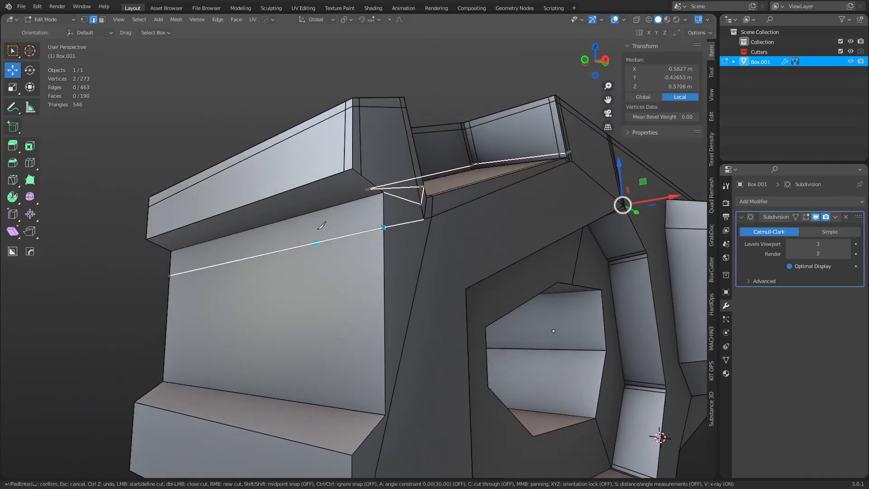
# Knife-cut support edges along the overhang's underside and down the end wall beside its vertical corner, and apply all cuts
pyautogui.click(361, 174)
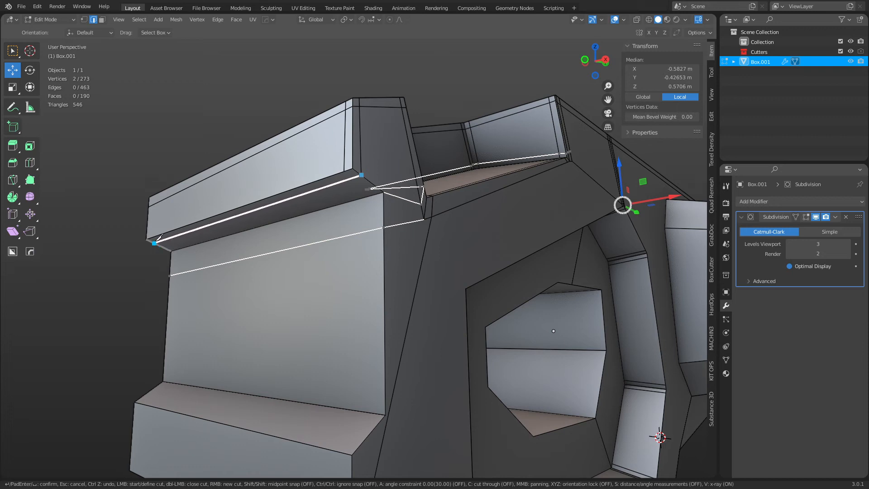
pyautogui.click(155, 243)
pyautogui.rightClick(154, 243)
pyautogui.moveTo(344, 207); pyautogui.dragTo(333, 180, button='middle')
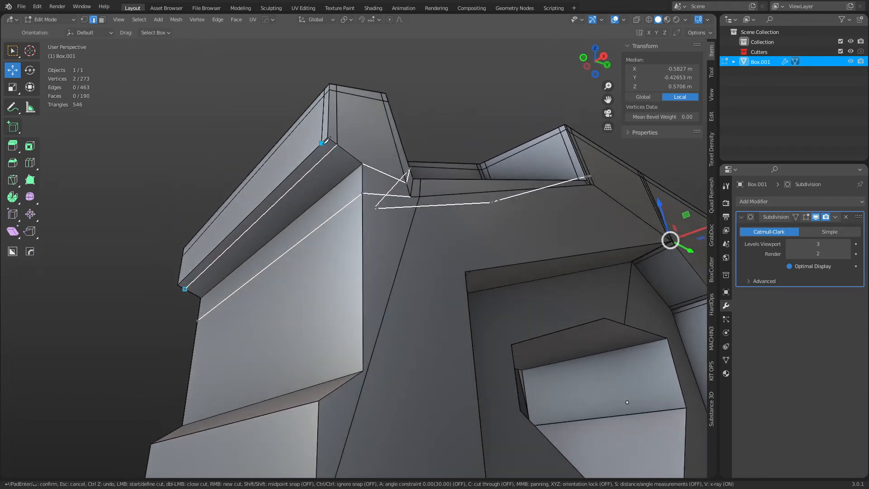
pyautogui.click(353, 171)
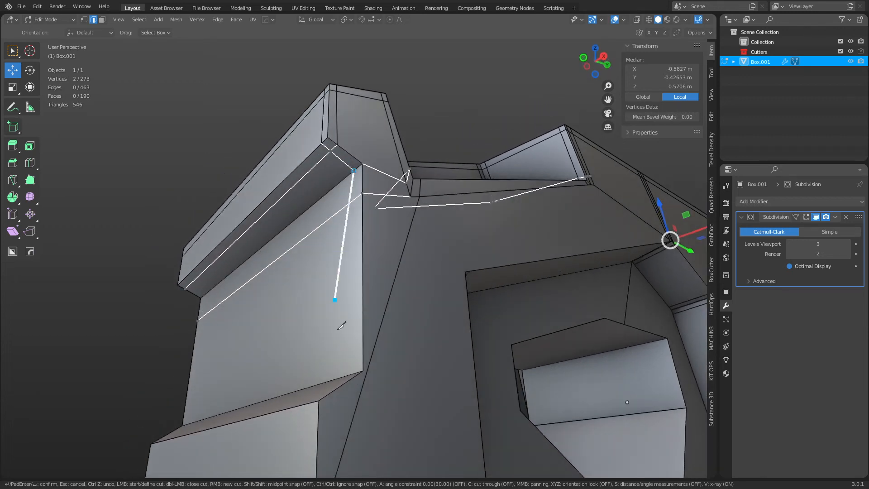
pyautogui.click(351, 375)
pyautogui.moveTo(405, 222); pyautogui.dragTo(380, 257, button='middle')
pyautogui.press('Return')
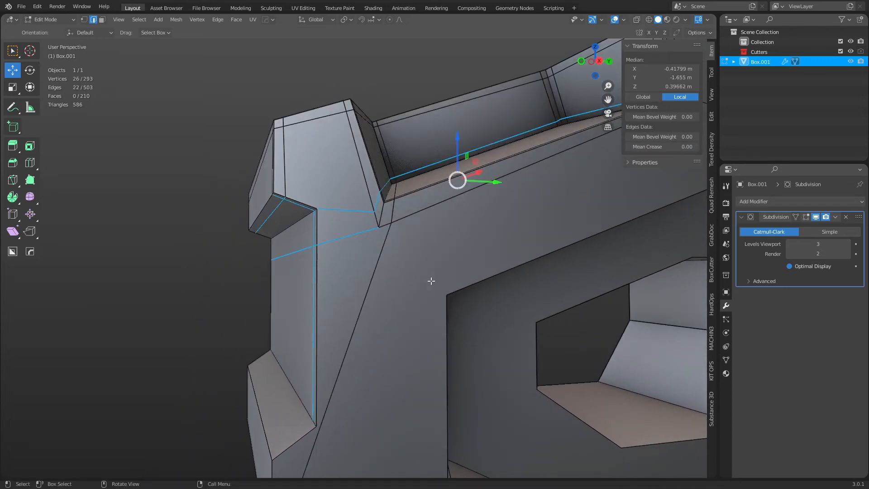
# Connect the vertex below the recess's lower corner to the side pocket's nearest corner and dissolve the long diagonal edge to the body's bottom corner
pyautogui.moveTo(430, 281); pyautogui.dragTo(420, 294, button='middle')
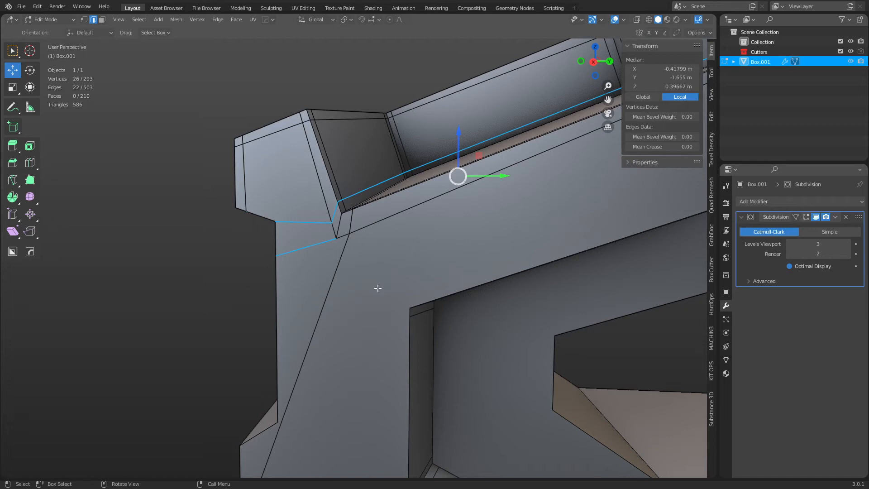
pyautogui.press('k')
pyautogui.press('Escape')
pyautogui.keyDown('shift'); pyautogui.moveTo(394, 324); pyautogui.dragTo(408, 280, button='middle'); pyautogui.keyUp('shift')
pyautogui.scroll(-1, 408, 281)
pyautogui.press('k')
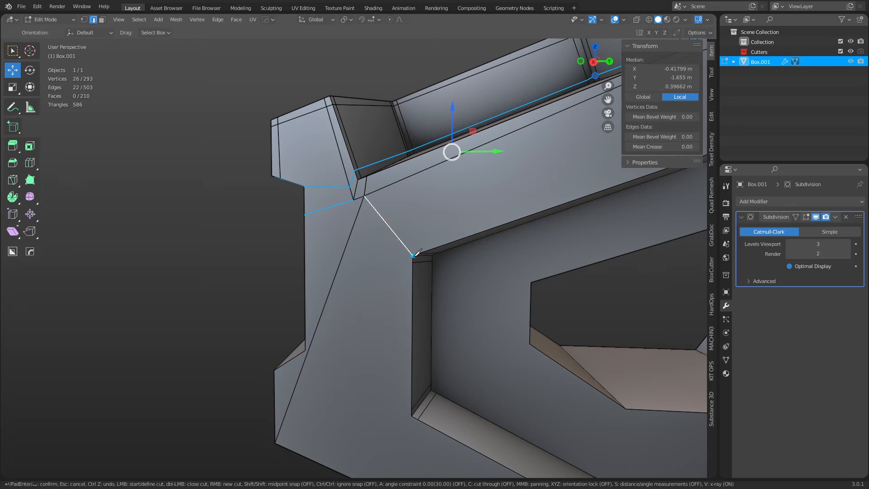
pyautogui.press('Return')
pyautogui.click(351, 234)
pyautogui.hotkey('ctrl', 'x')
# Knife-cut from the end wall's lower corner to the pocket edge, and from the pocket's upper bevel vertex across the end wall
pyautogui.moveTo(398, 305); pyautogui.dragTo(383, 272, button='middle')
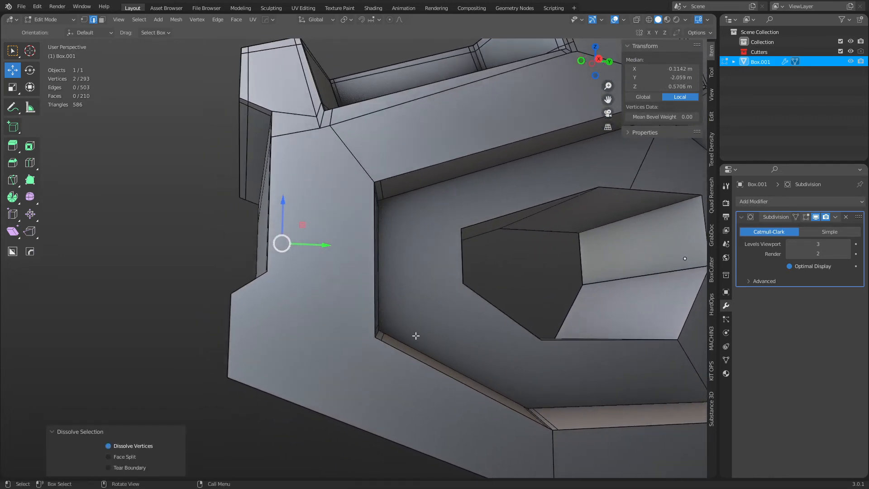
pyautogui.moveTo(416, 335); pyautogui.dragTo(390, 306, button='middle')
pyautogui.scroll(-5, 379, 239)
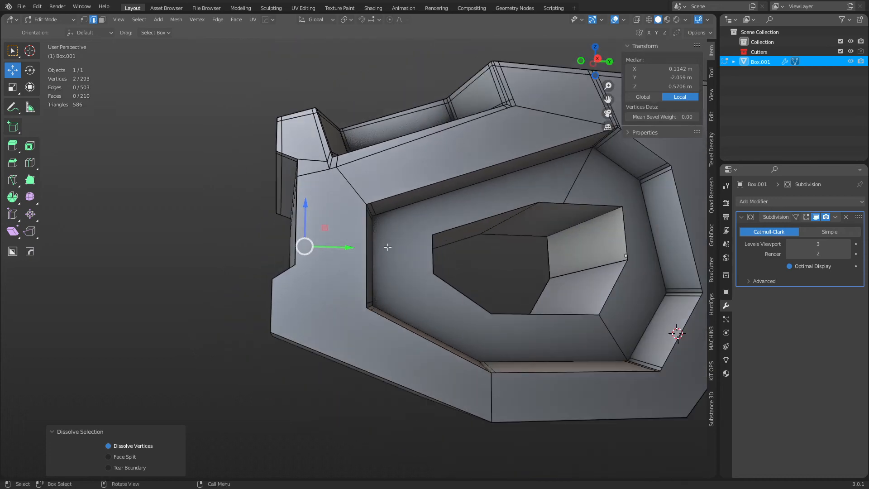
pyautogui.moveTo(388, 246); pyautogui.dragTo(317, 305, button='middle')
pyautogui.scroll(3, 354, 319)
pyautogui.press('k')
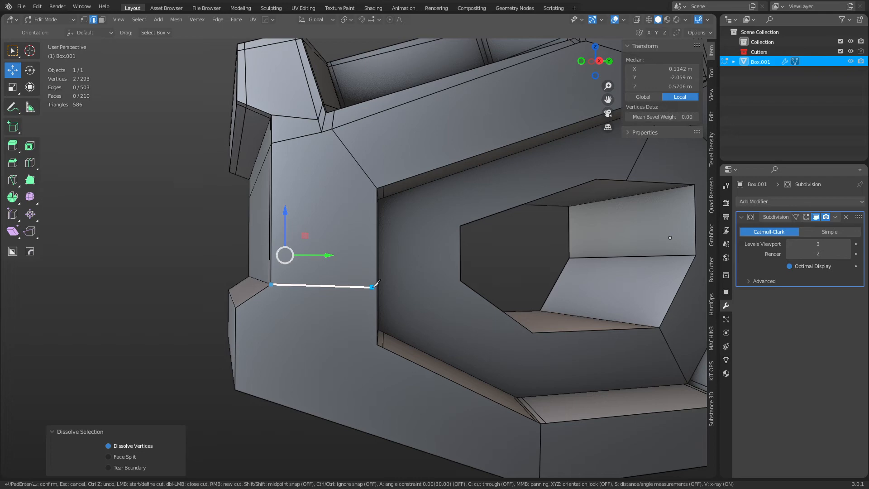
pyautogui.click(378, 287)
pyautogui.moveTo(336, 256); pyautogui.dragTo(285, 255, button='middle')
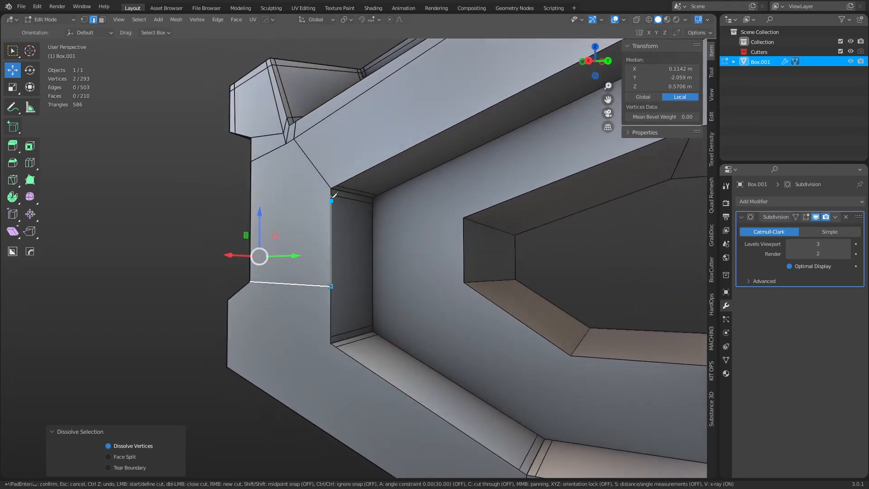
pyautogui.click(332, 193)
pyautogui.moveTo(332, 193); pyautogui.dragTo(330, 217, button='middle')
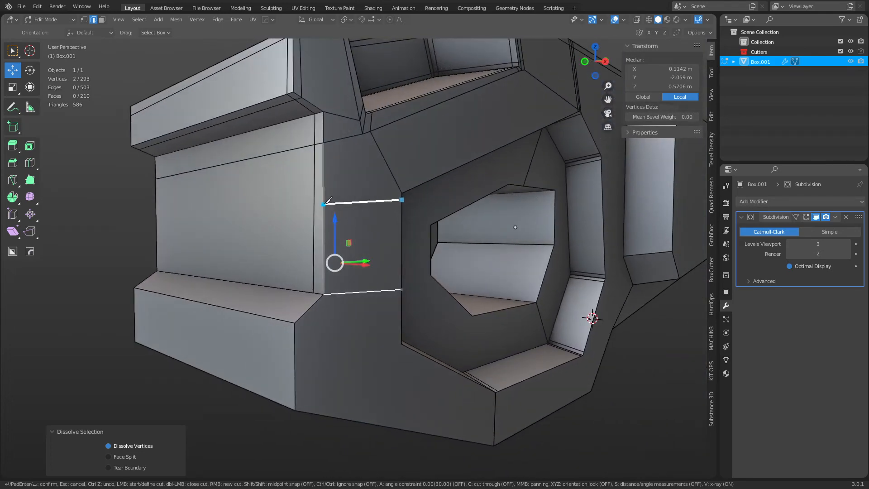
pyautogui.click(156, 211)
pyautogui.press('Return')
# Knife-cut a support edge from the recess corner down beside the pocket's vertical edge to the body's bottom edge
pyautogui.moveTo(429, 194); pyautogui.dragTo(404, 200, button='middle')
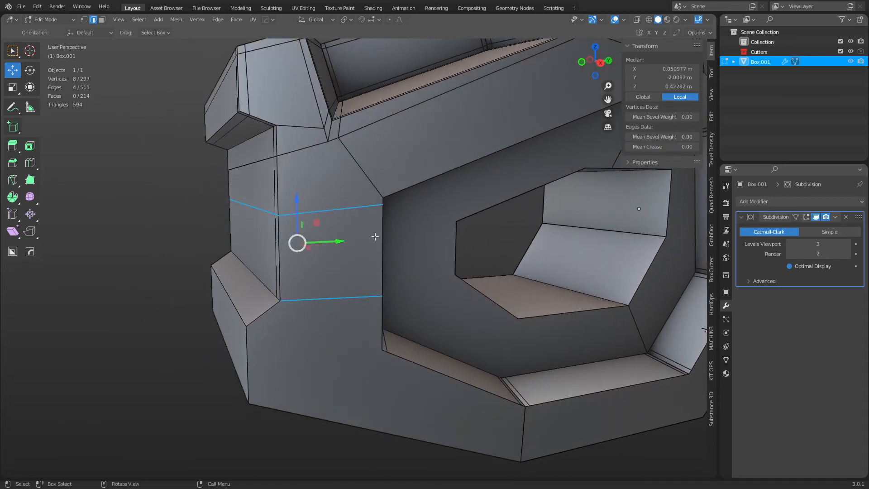
pyautogui.press('k')
pyautogui.click(329, 142)
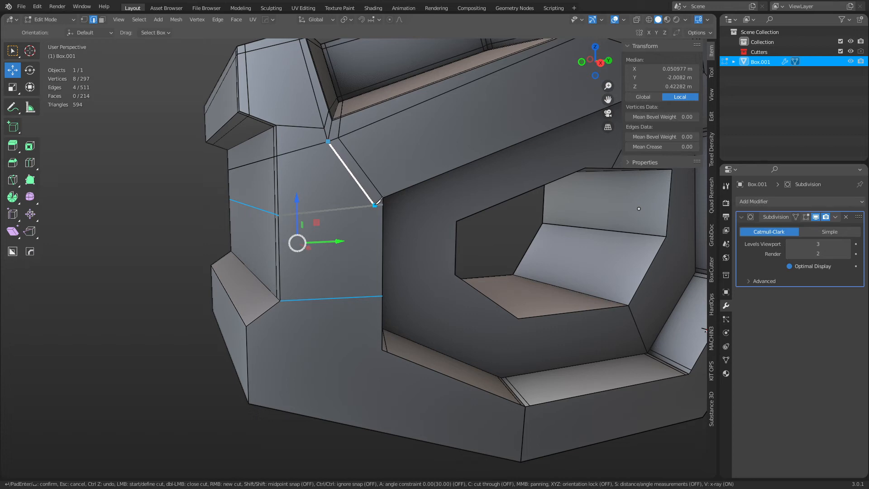
pyautogui.click(375, 204)
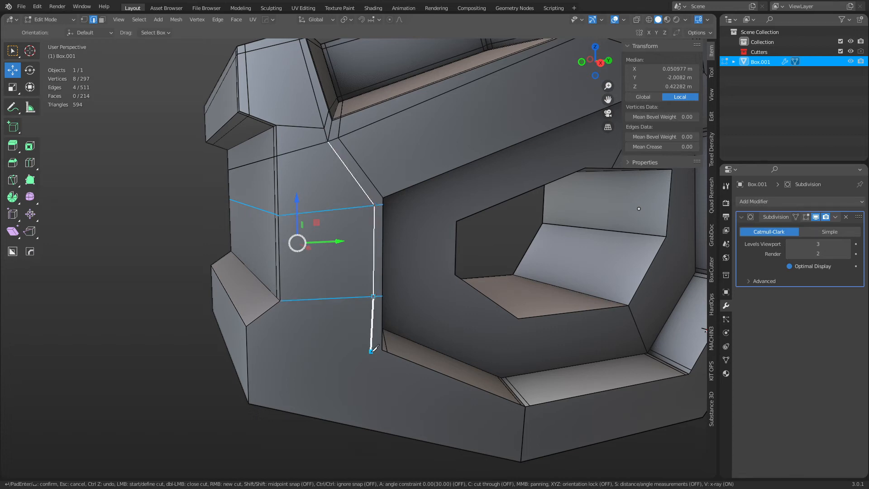
pyautogui.click(371, 429)
pyautogui.press('Return')
# Knife-cut a support edge along the pocket's upper sloped edge and join it to the vertical support edge
pyautogui.moveTo(362, 317); pyautogui.dragTo(380, 312, button='middle')
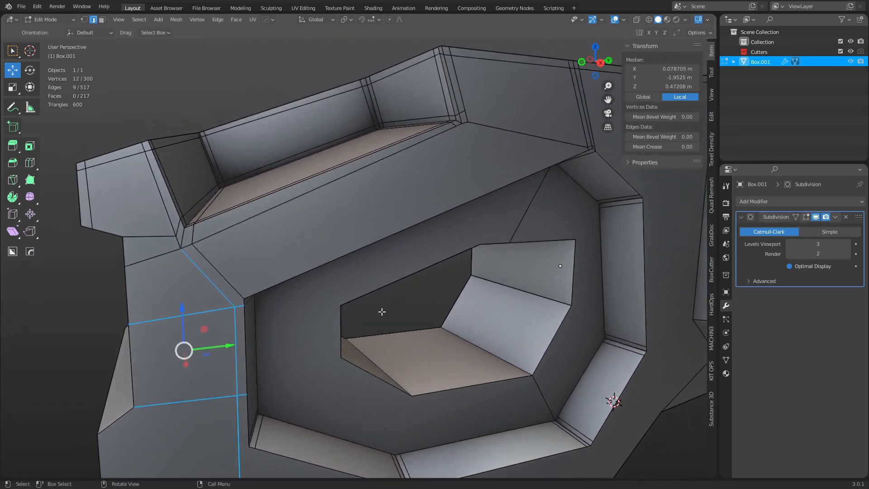
pyautogui.press('k')
pyautogui.click(588, 148)
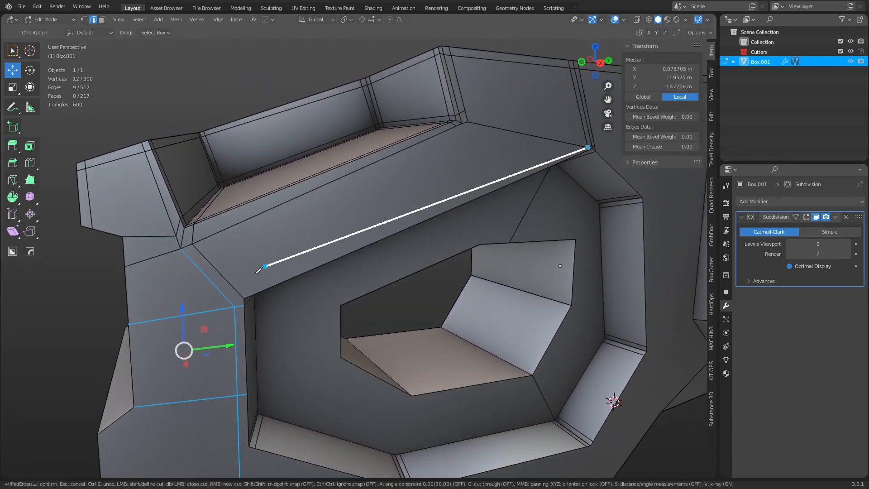
pyautogui.click(239, 292)
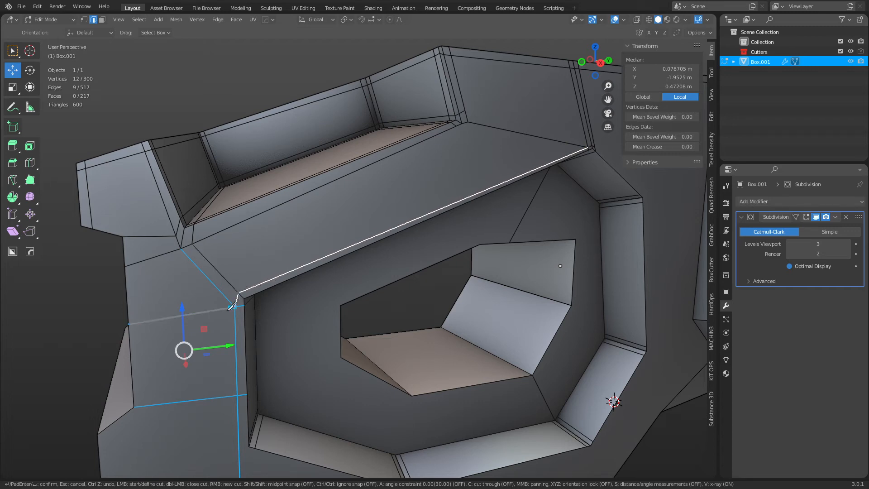
pyautogui.press('Return')
# Knife-cut from the body's outer edge to the bevel vertex at the pocket's lower corner, and from the adjacent bevel vertex to the bottom edge
pyautogui.moveTo(333, 381); pyautogui.dragTo(355, 307, button='middle')
pyautogui.press('3')
pyautogui.press('k')
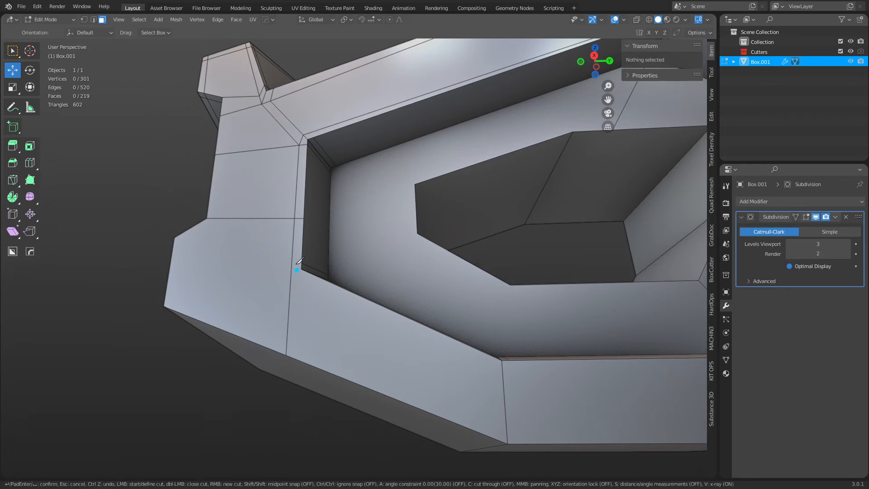
pyautogui.click(171, 258)
pyautogui.rightClick(171, 257)
pyautogui.click(310, 275)
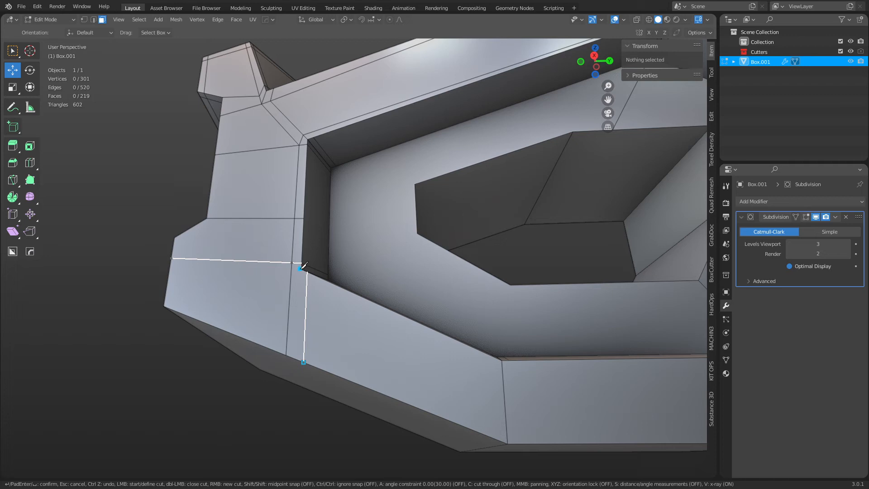
# Knife-cut a support edge just below the pocket's lower sloped edge up to the vertical support edge, and apply the cuts
pyautogui.moveTo(347, 302); pyautogui.dragTo(467, 393, button='middle')
pyautogui.click(473, 378)
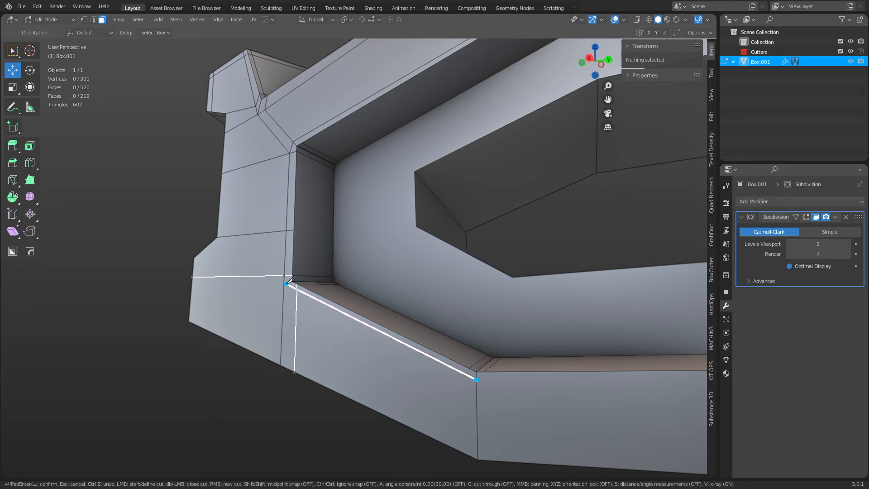
pyautogui.click(285, 282)
pyautogui.press('Return')
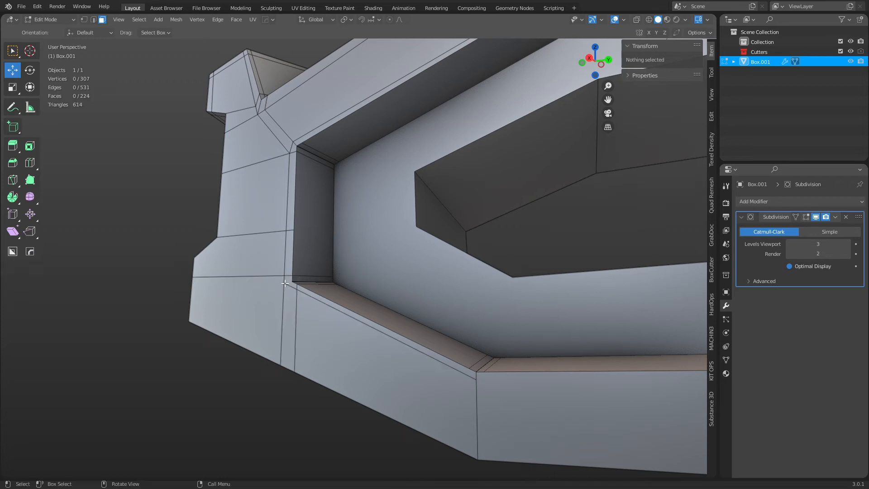
# Connect the pocket's lower corner vertex to the junction of the support edges beside it
pyautogui.scroll(4, 303, 305)
pyautogui.press('k')
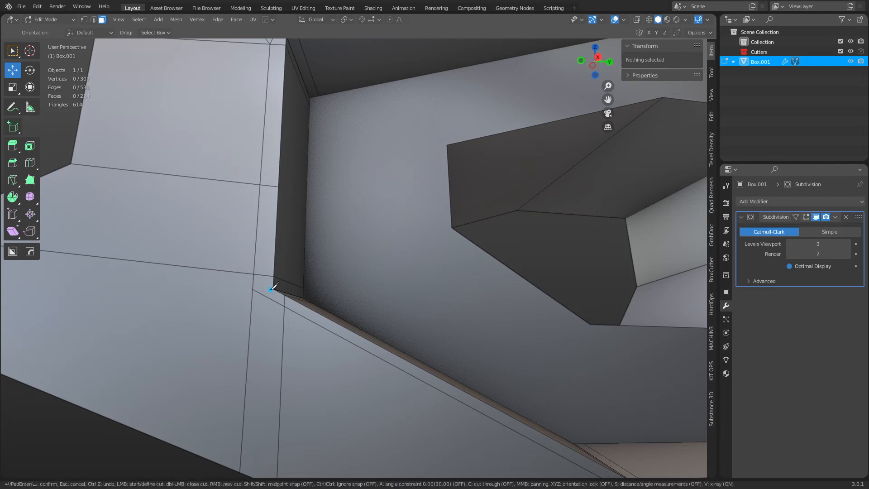
pyautogui.click(253, 289)
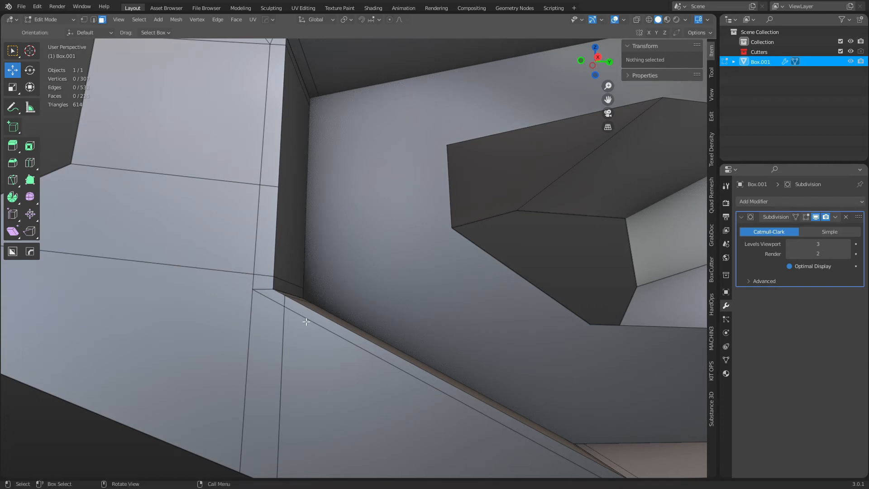
pyautogui.press('Return')
# Slide the support-edge junction vertex at the pocket's lower corner along its edge by a factor of about 0.303
pyautogui.moveTo(272, 307); pyautogui.dragTo(267, 329, button='middle')
pyautogui.scroll(-2, 281, 330)
pyautogui.press('1')
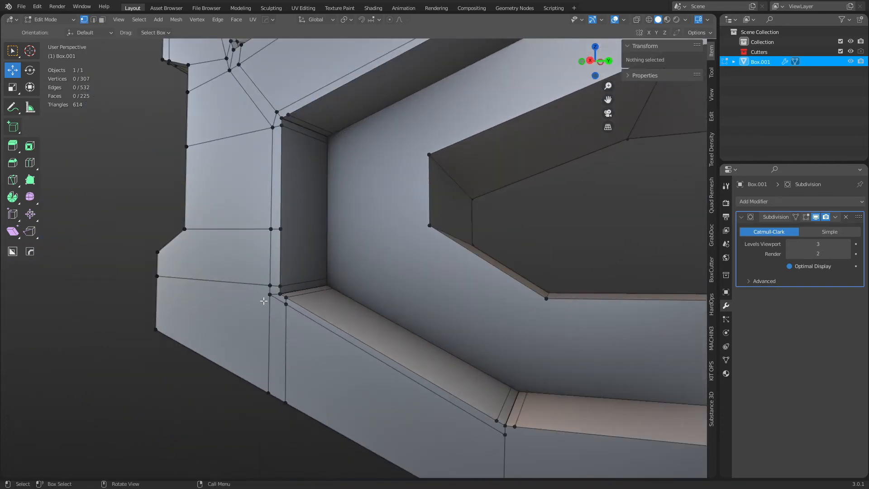
pyautogui.click(266, 298)
pyautogui.press('g')
pyautogui.press('g')
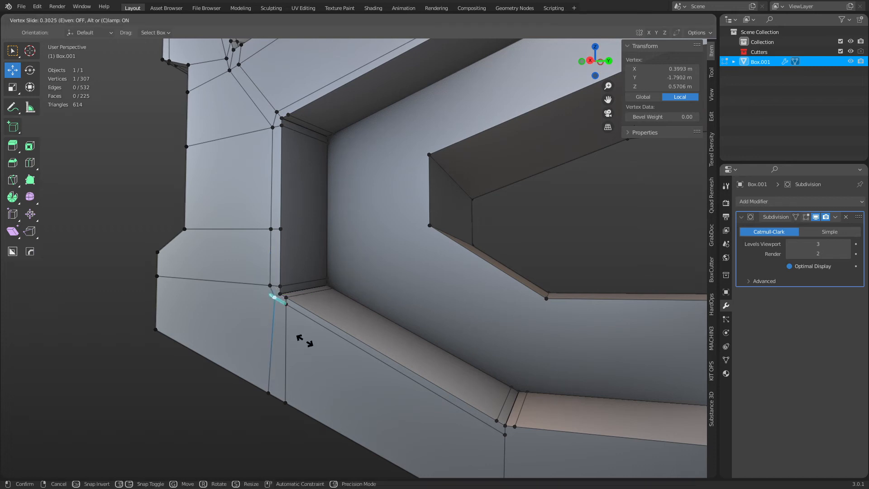
pyautogui.click(305, 341)
pyautogui.moveTo(369, 355); pyautogui.dragTo(427, 349, button='middle')
pyautogui.moveTo(401, 315); pyautogui.dragTo(392, 354, button='middle')
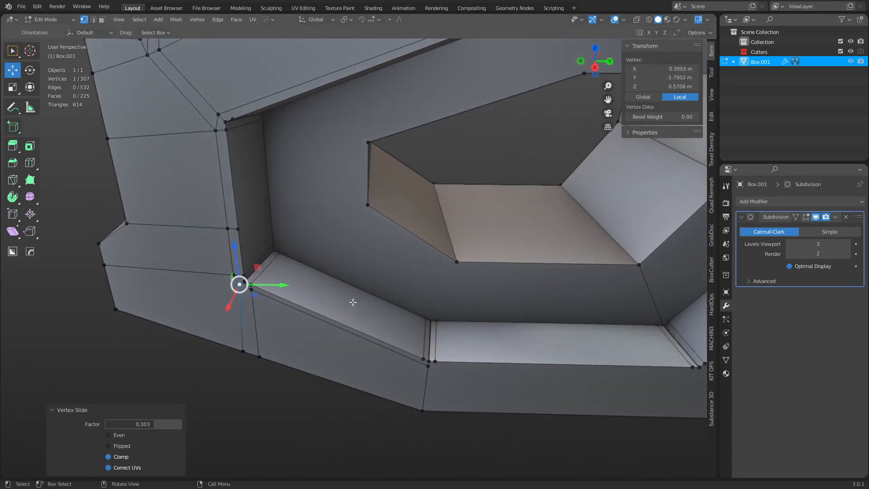
# Knife-cut support edges on the pocket floor along its vertical, lower sloped and upper sloped edges, and apply the cuts
pyautogui.moveTo(353, 303); pyautogui.dragTo(322, 333, button='middle')
pyautogui.scroll(1, 354, 288)
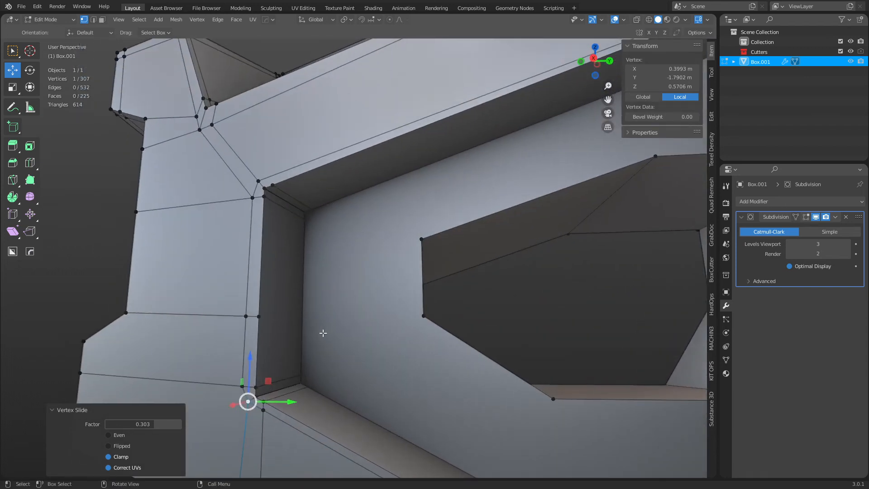
pyautogui.press('k')
pyautogui.click(308, 386)
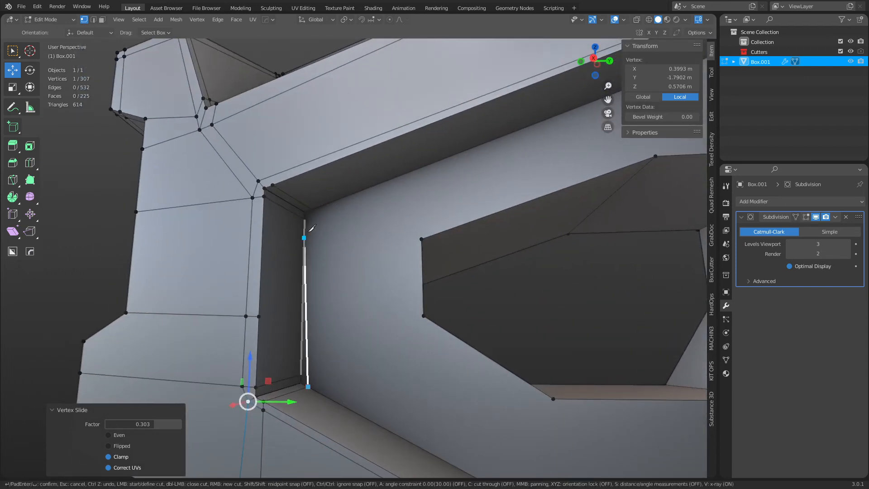
pyautogui.click(313, 209)
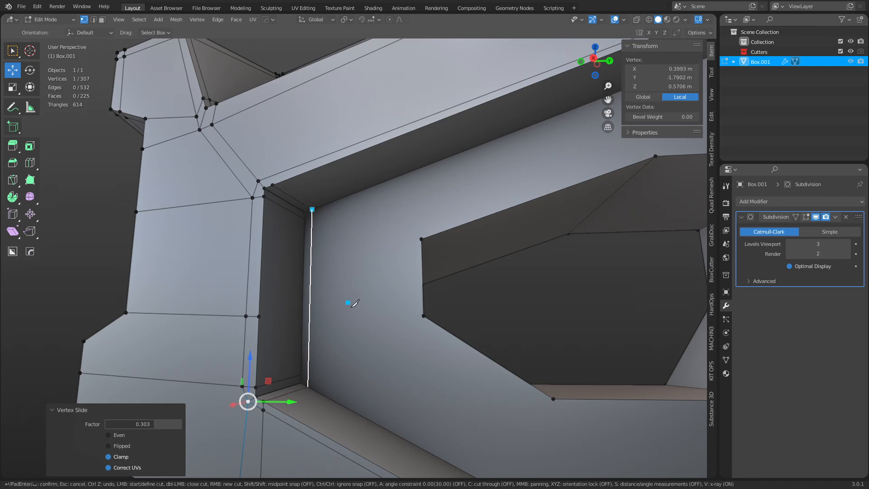
pyautogui.scroll(-2, 352, 307)
pyautogui.moveTo(352, 307); pyautogui.dragTo(369, 333, button='middle')
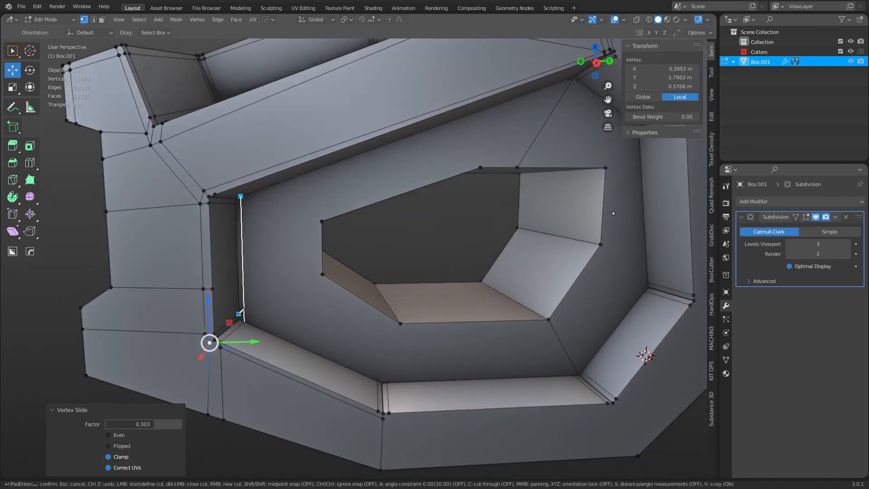
pyautogui.click(243, 314)
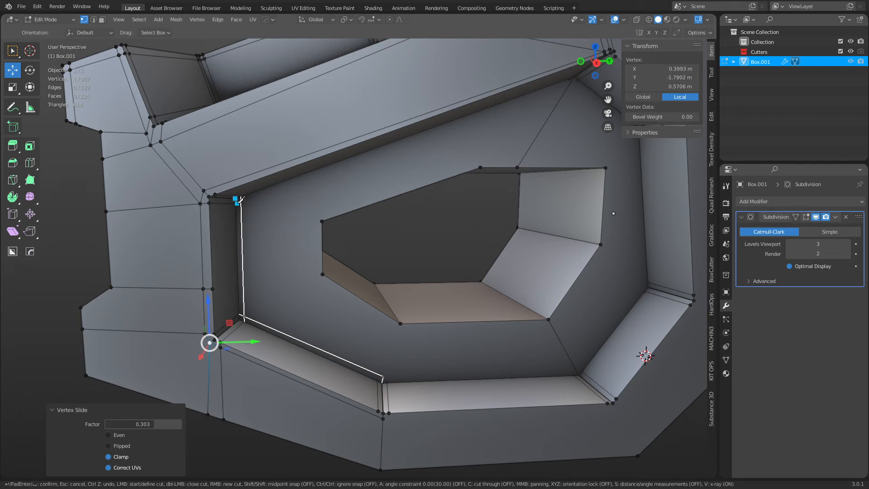
pyautogui.click(238, 199)
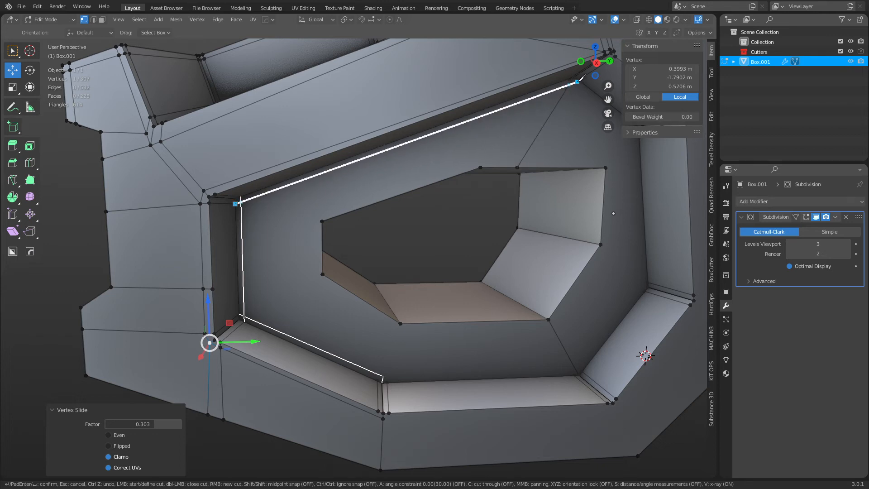
pyautogui.click(579, 80)
pyautogui.press('space')
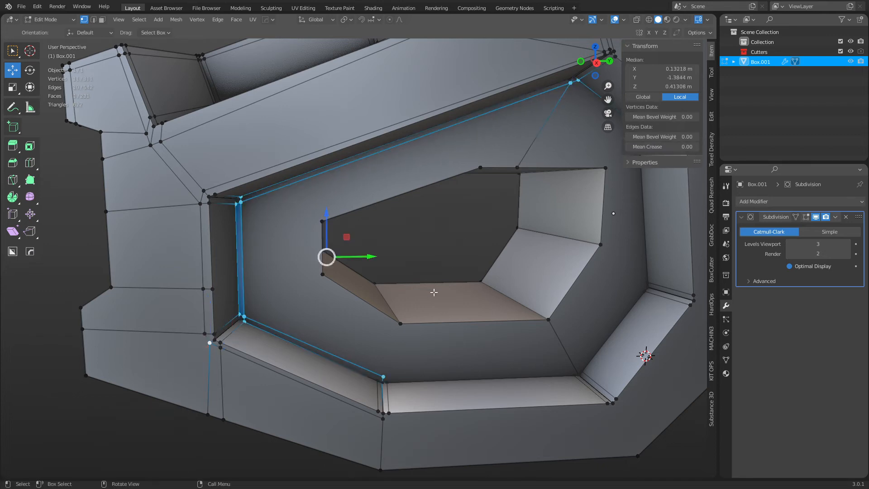
# Inspect the subdivided shading around the pocket in Object Mode, and return to Edit Mode
pyautogui.press('3')
pyautogui.hotkey('ctrl', 'Tab')
pyautogui.click(257, 279)
pyautogui.scroll(-4, 350, 310)
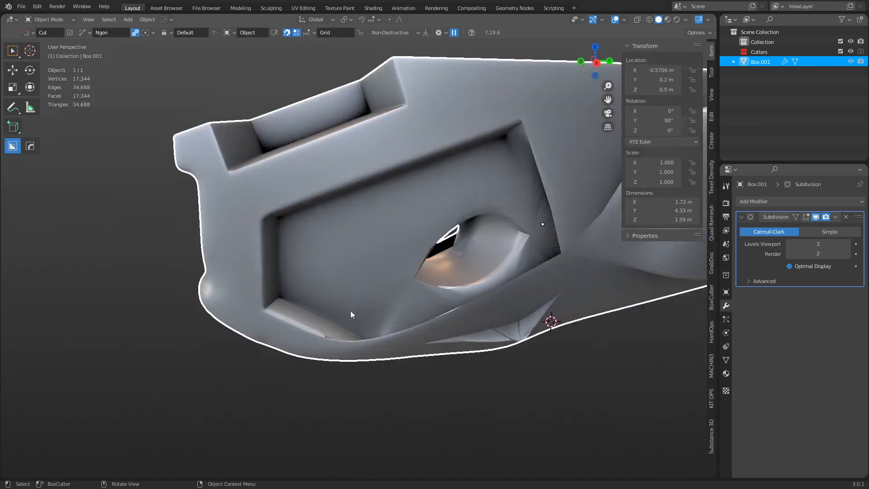
pyautogui.moveTo(351, 309)
pyautogui.mouseDown(button='middle')
pyautogui.moveTo(377, 283)
pyautogui.moveTo(390, 300)
pyautogui.moveTo(324, 328)
pyautogui.moveTo(294, 326)
pyautogui.moveTo(300, 369)
pyautogui.moveTo(317, 368)
pyautogui.moveTo(296, 314)
pyautogui.moveTo(351, 345)
pyautogui.moveTo(363, 312)
pyautogui.mouseUp(button='middle')
pyautogui.scroll(2, 389, 301)
pyautogui.hotkey('ctrl', 'Tab')
pyautogui.click(423, 300)
# Knife-cut support edges across the end face on both sides of the lower ledge's inner and outer edges
pyautogui.scroll(1, 353, 328)
pyautogui.press('k')
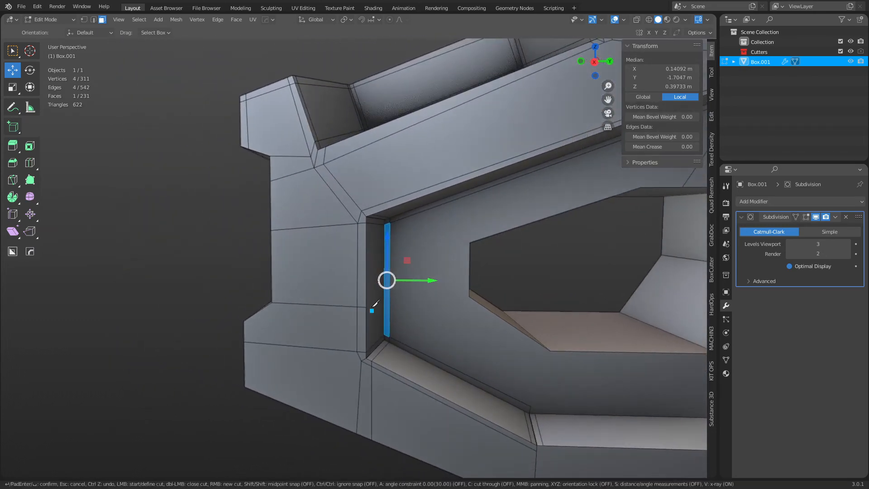
pyautogui.moveTo(276, 296); pyautogui.dragTo(340, 305, button='middle')
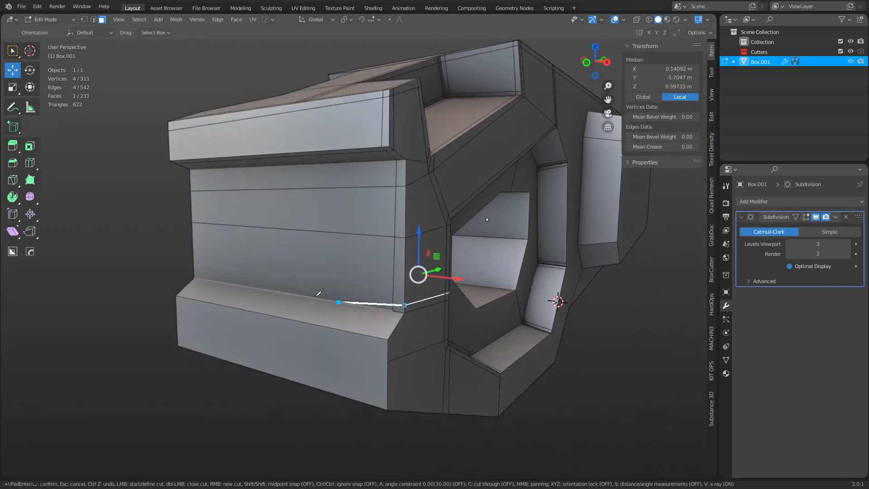
pyautogui.click(195, 271)
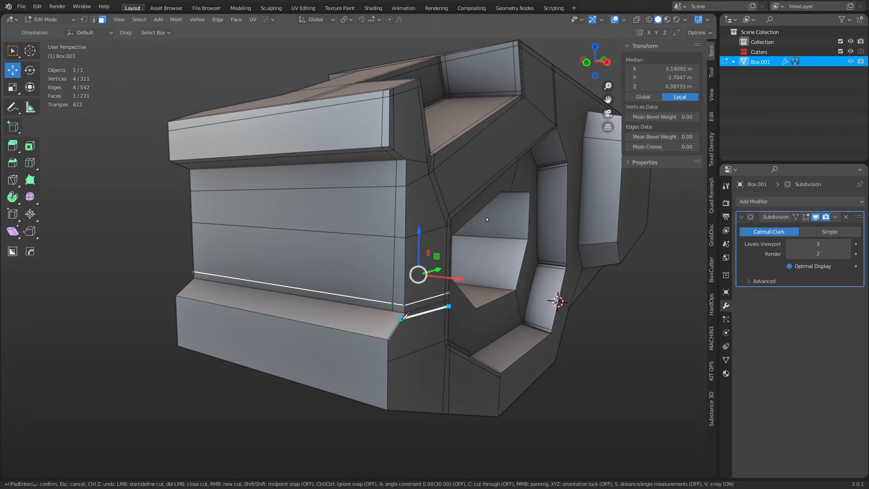
pyautogui.click(400, 319)
pyautogui.click(190, 281)
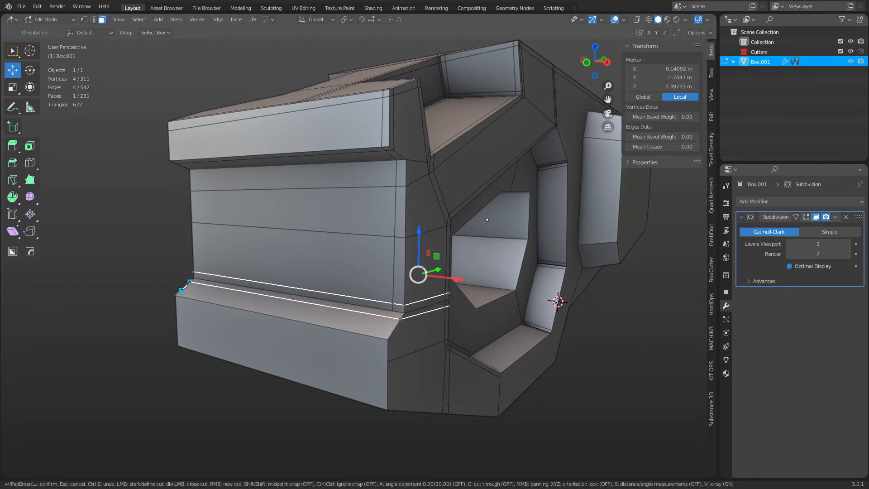
pyautogui.click(391, 336)
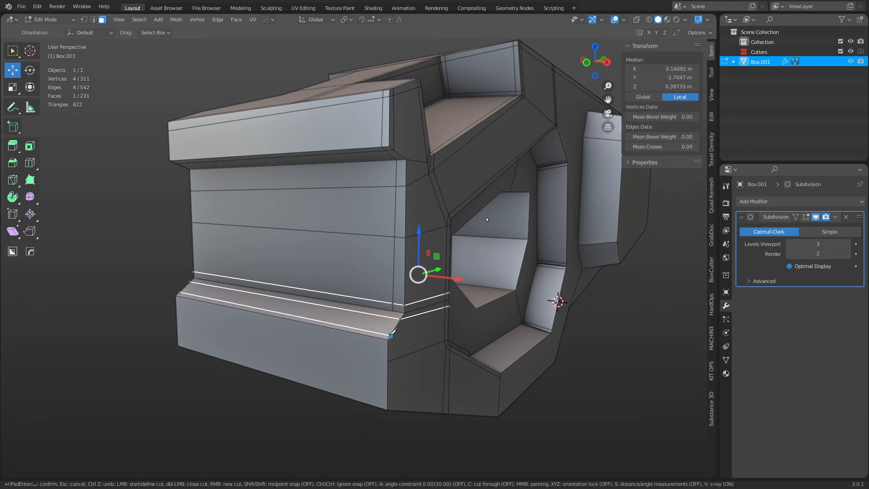
pyautogui.click(392, 343)
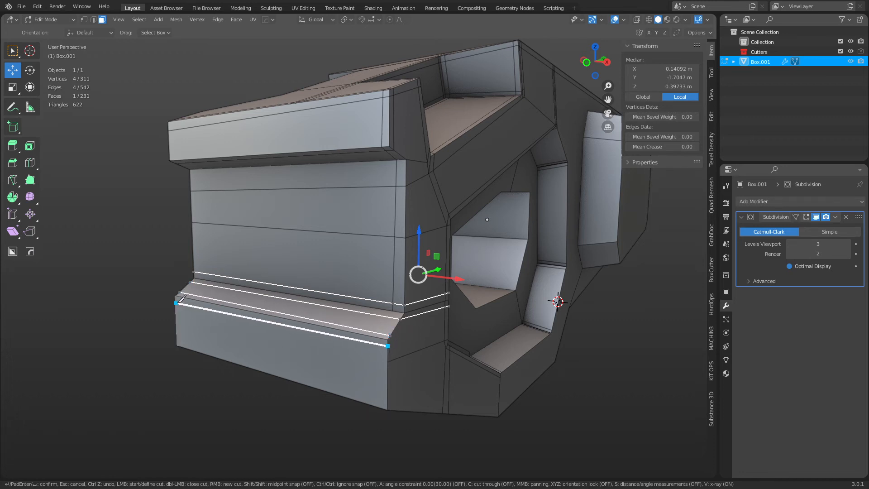
pyautogui.click(179, 302)
pyautogui.rightClick(179, 302)
# Continue the two cuts beside the ledge's outer edge across the side face to the pocket edge
pyautogui.moveTo(417, 343); pyautogui.dragTo(386, 328, button='middle')
pyautogui.scroll(1, 368, 323)
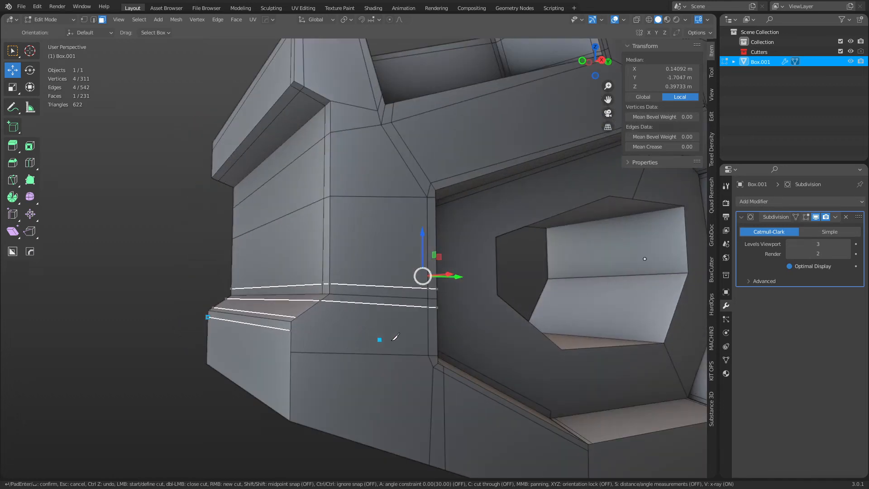
pyautogui.click(437, 337)
pyautogui.click(295, 317)
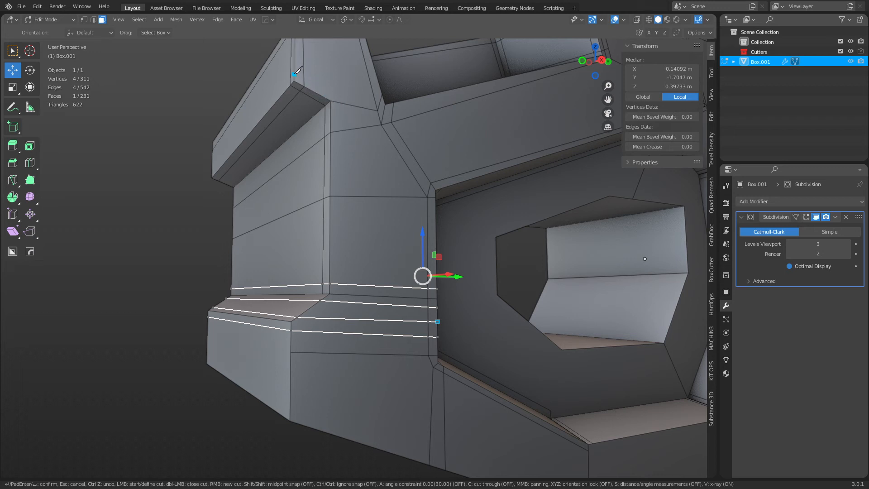
# Knife-cut a support edge on the side face following the end corner from the upper lip to the bottom edge, and apply all cuts
pyautogui.click(343, 103)
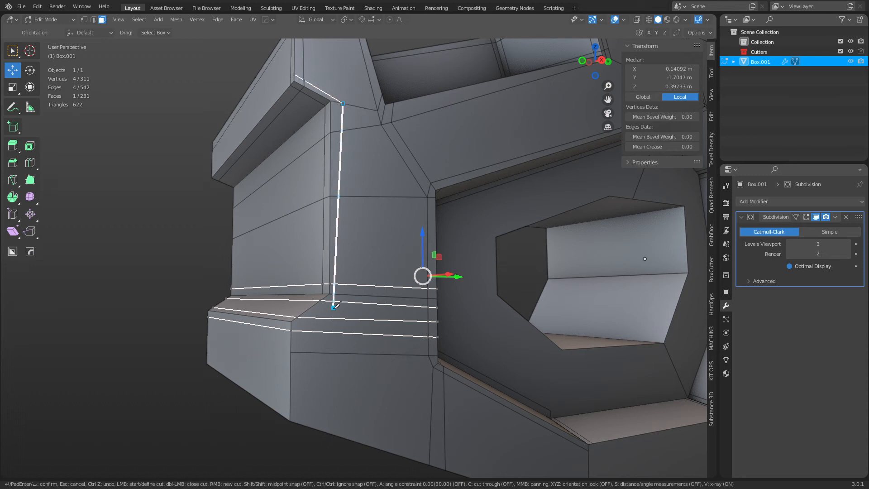
pyautogui.click(338, 302)
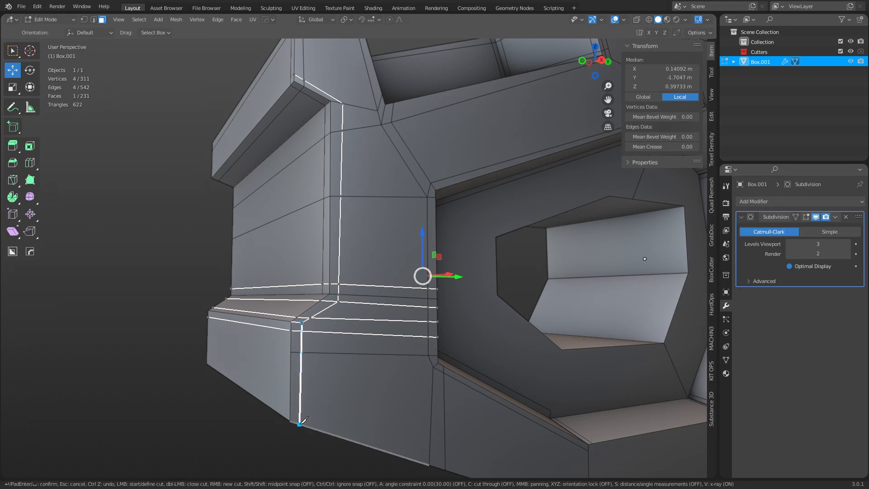
pyautogui.click(305, 419)
pyautogui.press('Return')
# Knife-cut a support edge above the upper lip's lower edge and extend the ledge's outer edge across the side face into the pocket wall
pyautogui.moveTo(371, 344); pyautogui.dragTo(353, 209, button='middle')
pyautogui.press('k')
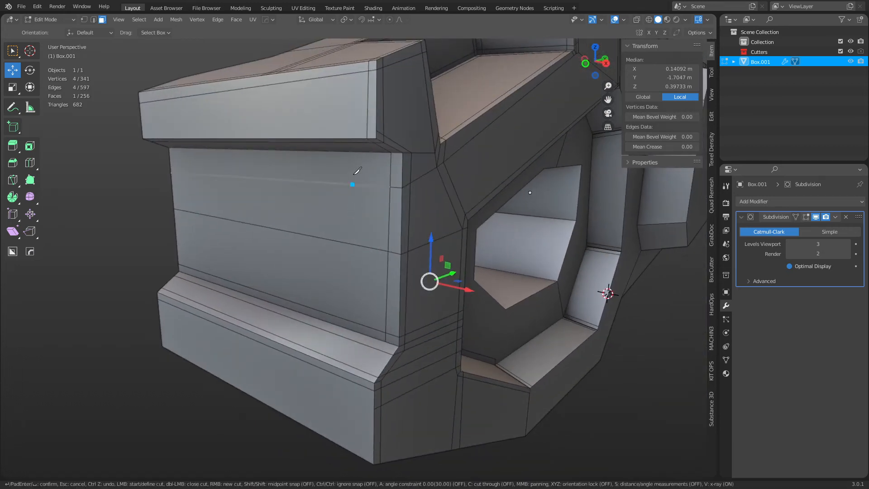
pyautogui.click(376, 130)
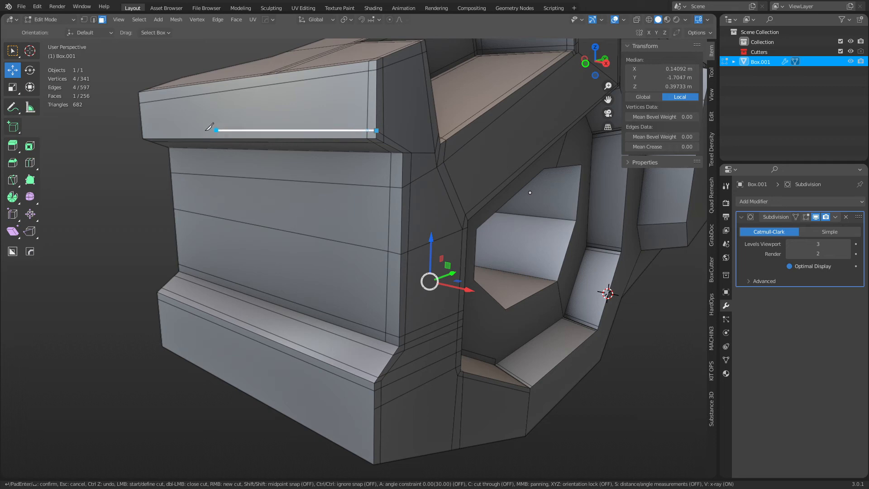
pyautogui.click(142, 133)
pyautogui.moveTo(442, 283); pyautogui.dragTo(392, 263, button='middle')
pyautogui.keyDown('shift'); pyautogui.moveTo(393, 346); pyautogui.dragTo(363, 272, button='middle'); pyautogui.keyUp('shift')
pyautogui.moveTo(312, 295); pyautogui.dragTo(239, 241, button='middle')
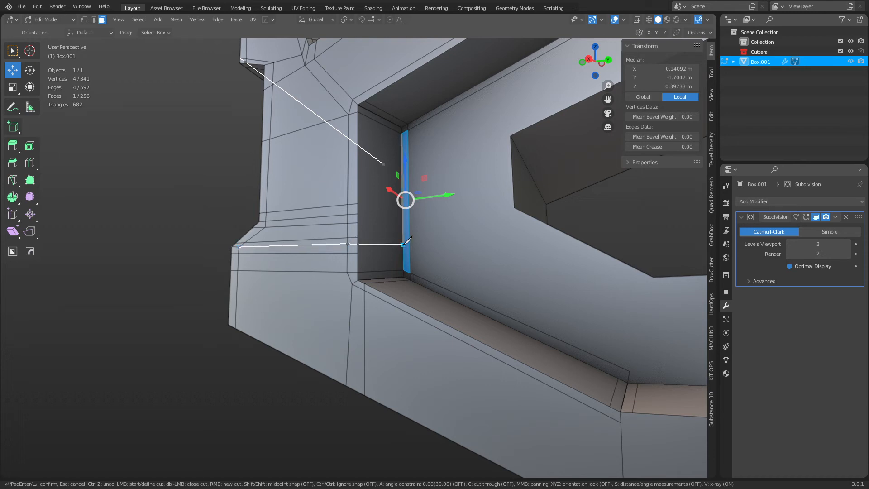
pyautogui.press('Return')
# Knife-cut the existing side edge across the lower end face, add a cut from the pocket's lower corner around the end corner, and apply
pyautogui.moveTo(400, 239); pyautogui.dragTo(421, 216, button='middle')
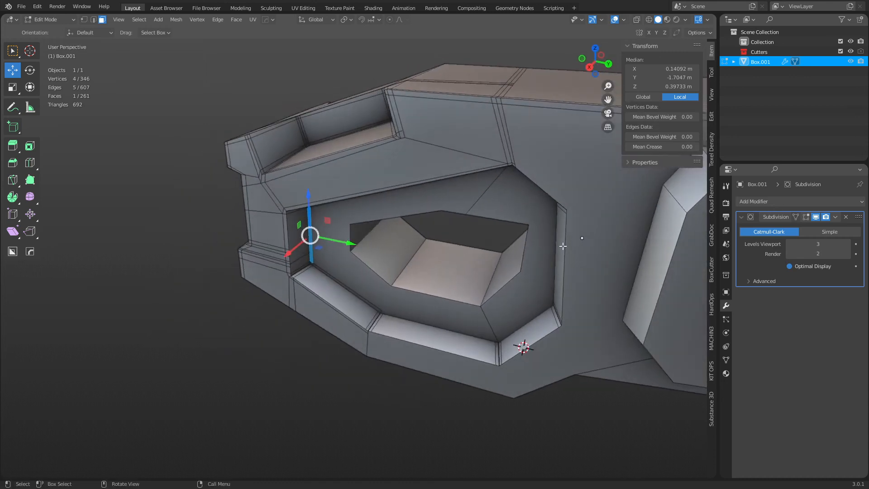
pyautogui.moveTo(563, 245); pyautogui.dragTo(451, 178, button='middle')
pyautogui.moveTo(388, 309); pyautogui.dragTo(376, 249, button='middle')
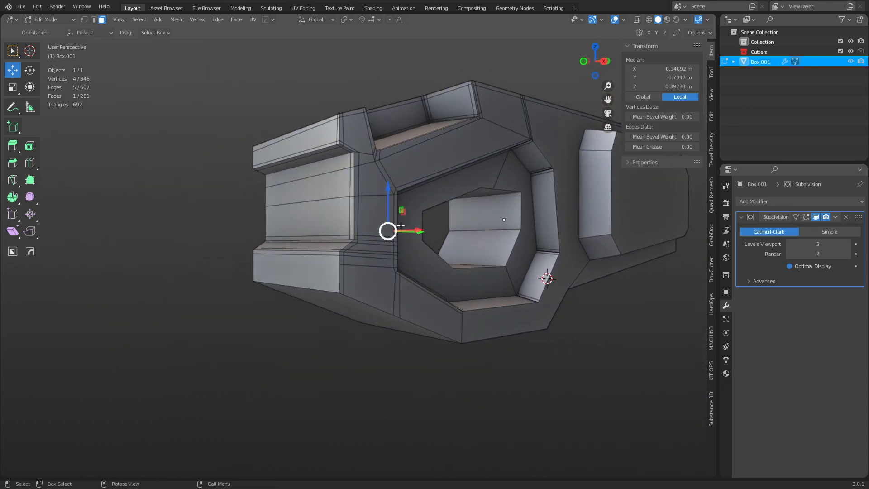
pyautogui.scroll(4, 382, 285)
pyautogui.press('k')
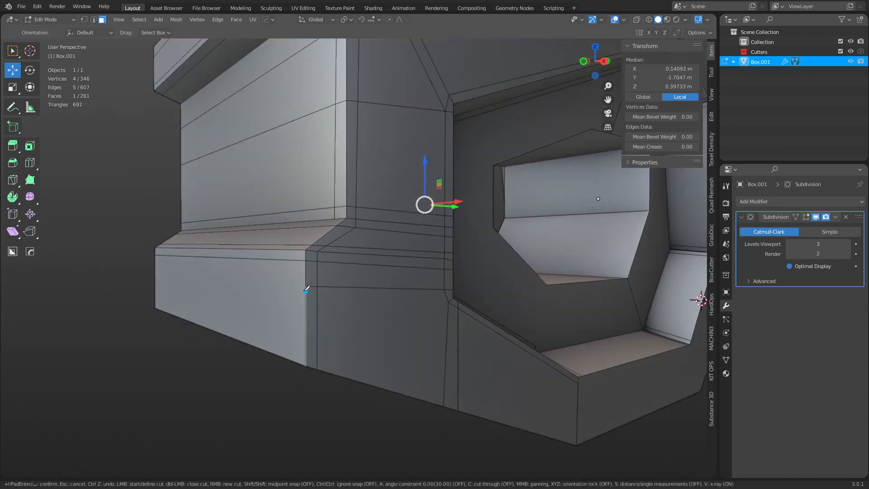
pyautogui.click(306, 286)
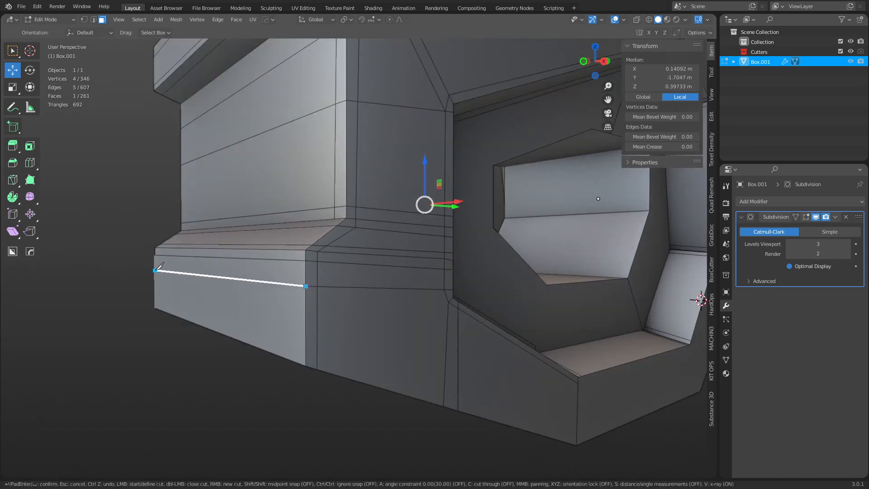
pyautogui.moveTo(154, 270); pyautogui.dragTo(409, 276, button='middle')
pyautogui.click(426, 249)
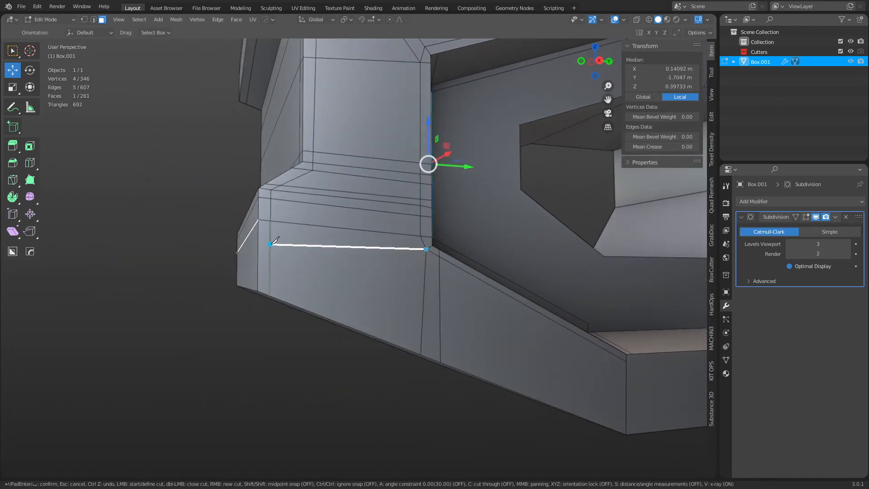
pyautogui.click(237, 259)
pyautogui.press('Return')
# Select the face loops around the lower ledge one after another to examine how they flow
pyautogui.keyDown('alt'); pyautogui.click(281, 225); pyautogui.keyUp('alt')
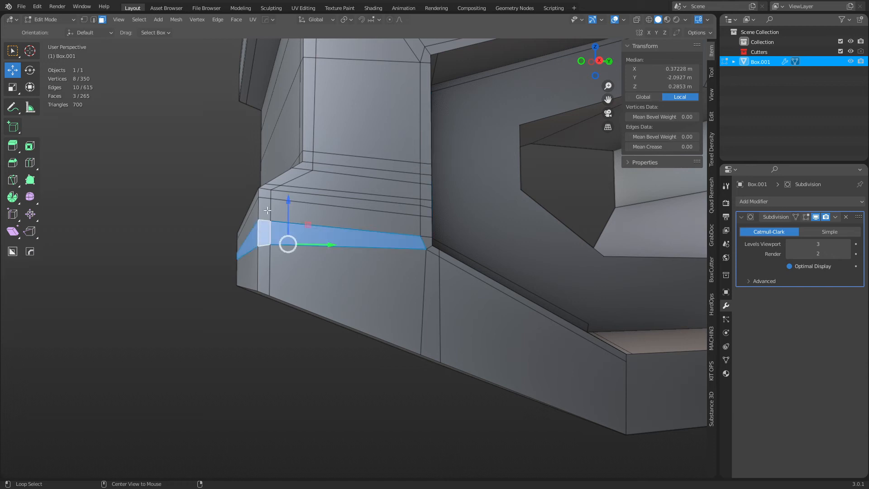
pyautogui.keyDown('alt'); pyautogui.click(269, 208); pyautogui.keyUp('alt')
pyautogui.keyDown('alt'); pyautogui.click(273, 198); pyautogui.keyUp('alt')
pyautogui.keyDown('alt'); pyautogui.click(269, 196); pyautogui.keyUp('alt')
pyautogui.keyDown('alt'); pyautogui.click(273, 190); pyautogui.keyUp('alt')
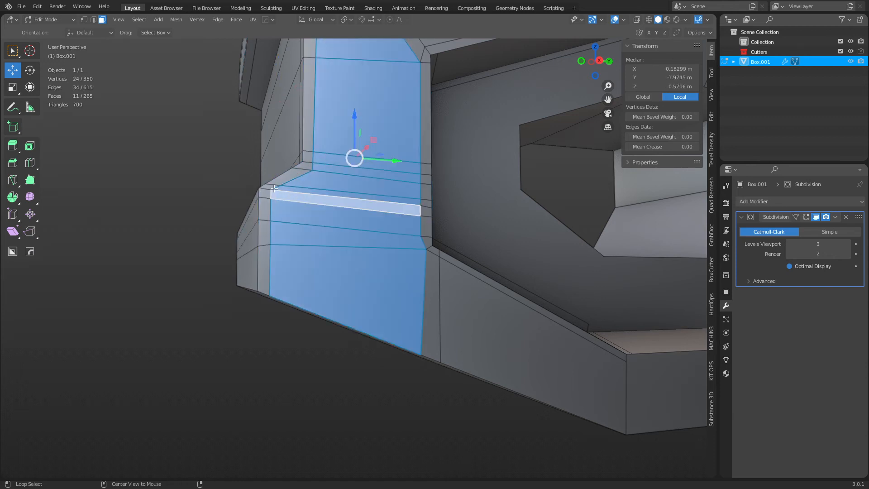
pyautogui.keyDown('alt'); pyautogui.click(274, 189); pyautogui.keyUp('alt')
pyautogui.keyDown('alt'); pyautogui.click(292, 179); pyautogui.keyUp('alt')
pyautogui.keyDown('alt'); pyautogui.click(292, 177); pyautogui.keyUp('alt')
pyautogui.keyDown('alt'); pyautogui.click(312, 159); pyautogui.keyUp('alt')
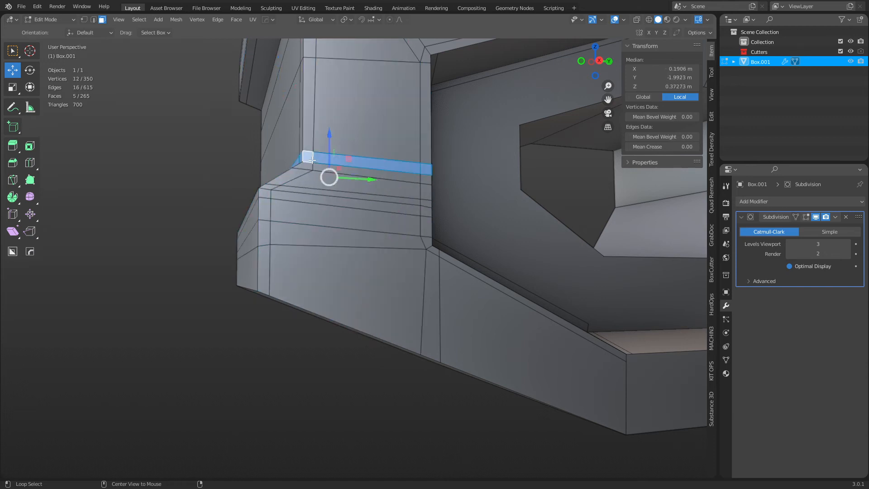
pyautogui.keyDown('alt'); pyautogui.click(313, 168); pyautogui.keyUp('alt')
# Switch to Object Mode to examine the subdivided shading of the recess, pocket and end of the body
pyautogui.moveTo(422, 264); pyautogui.dragTo(384, 267, button='middle')
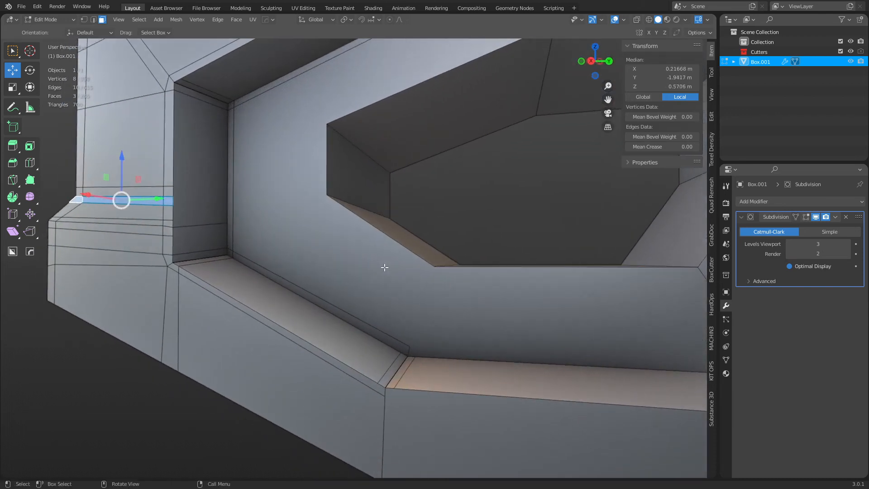
pyautogui.keyDown('shift'); pyautogui.moveTo(313, 269); pyautogui.dragTo(364, 314, button='middle'); pyautogui.keyUp('shift')
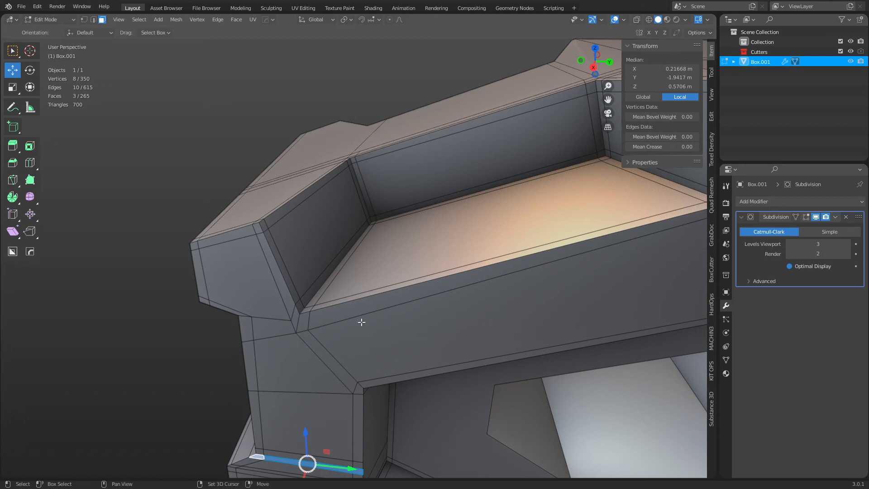
pyautogui.hotkey('ctrl', 'Tab')
pyautogui.click(327, 336)
pyautogui.scroll(-5, 389, 353)
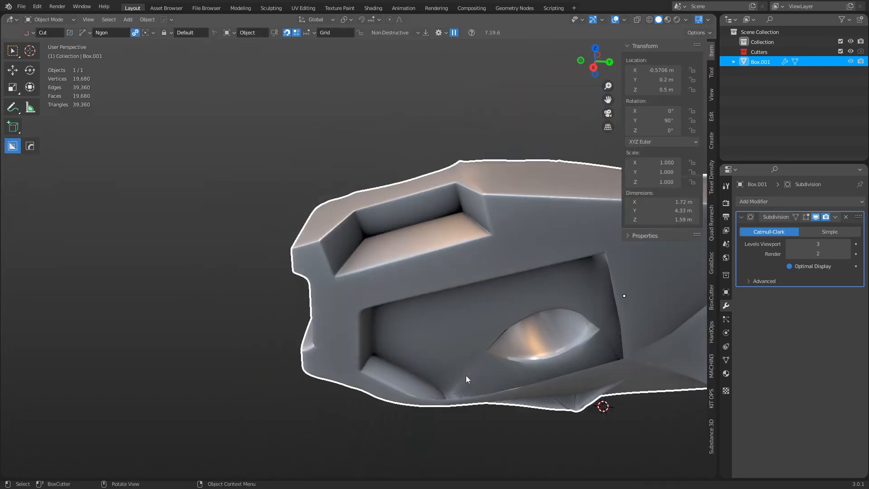
# Knife-cut a support edge beside the end corner, across the lower ledge, down the end face and along the underside
pyautogui.moveTo(466, 375)
pyautogui.keyDown('shift'); pyautogui.mouseDown(button='middle')
pyautogui.moveTo(384, 351)
pyautogui.moveTo(436, 324)
pyautogui.moveTo(400, 321)
pyautogui.moveTo(448, 324)
pyautogui.moveTo(446, 335)
pyautogui.mouseUp(button='middle'); pyautogui.keyUp('shift')
pyautogui.scroll(3, 436, 325)
pyautogui.hotkey('ctrl', 'Tab')
pyautogui.click(436, 320)
pyautogui.scroll(2, 441, 337)
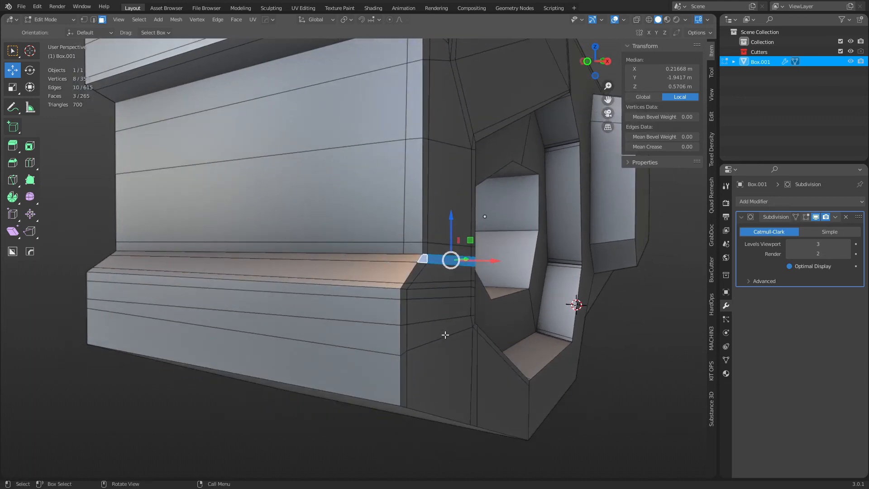
pyautogui.press('k')
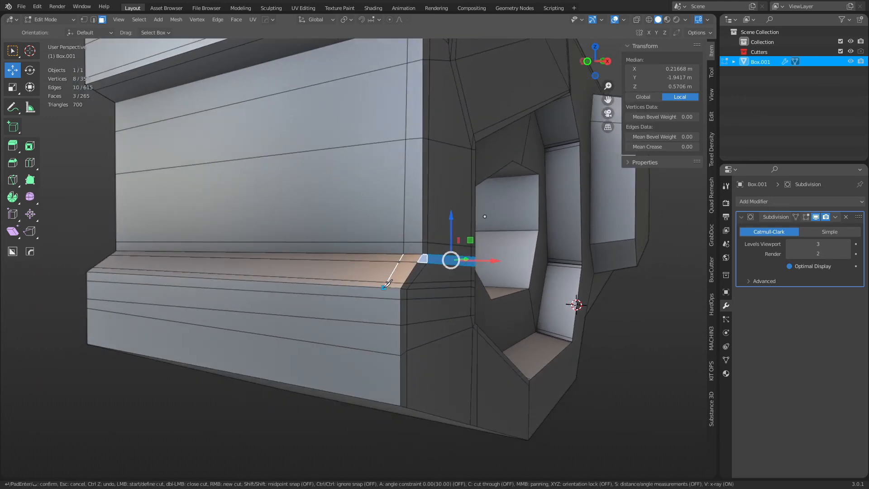
pyautogui.click(385, 285)
pyautogui.click(384, 402)
pyautogui.moveTo(406, 392); pyautogui.dragTo(429, 158, button='middle')
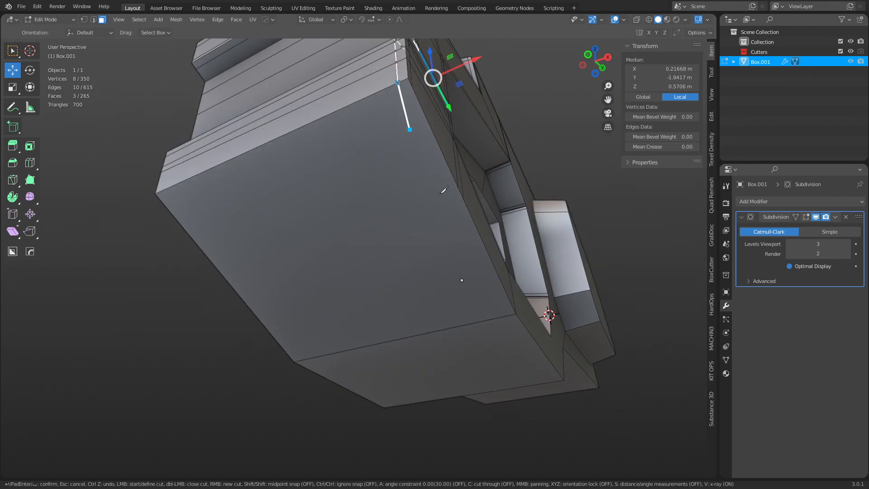
pyautogui.click(500, 316)
pyautogui.moveTo(457, 189); pyautogui.dragTo(450, 261, button='middle')
pyautogui.press('Return')
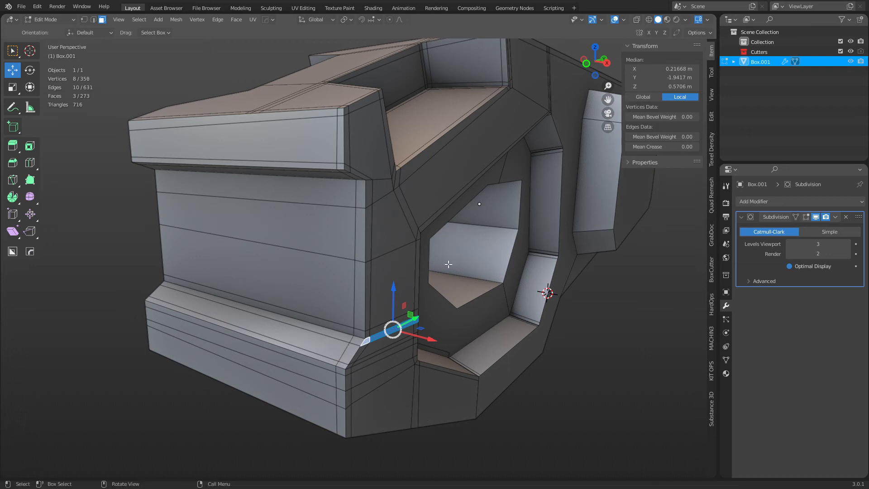
# Switch between Object Mode and Edit Mode to examine how the new corner support edge shades when subdivided
pyautogui.hotkey('ctrl', 'Tab')
pyautogui.click(415, 267)
pyautogui.hotkey('ctrl', 'Tab')
pyautogui.click(437, 271)
pyautogui.moveTo(436, 271)
pyautogui.mouseDown(button='middle')
pyautogui.moveTo(435, 291)
pyautogui.moveTo(608, 292)
pyautogui.mouseUp(button='middle')
pyautogui.hotkey('ctrl', 'Tab')
pyautogui.click(395, 289)
# Mirror the body with a Mirror modifier on Z with Z bisect, and move it above the Subdivision modifier
pyautogui.hotkey('alt', 'x')
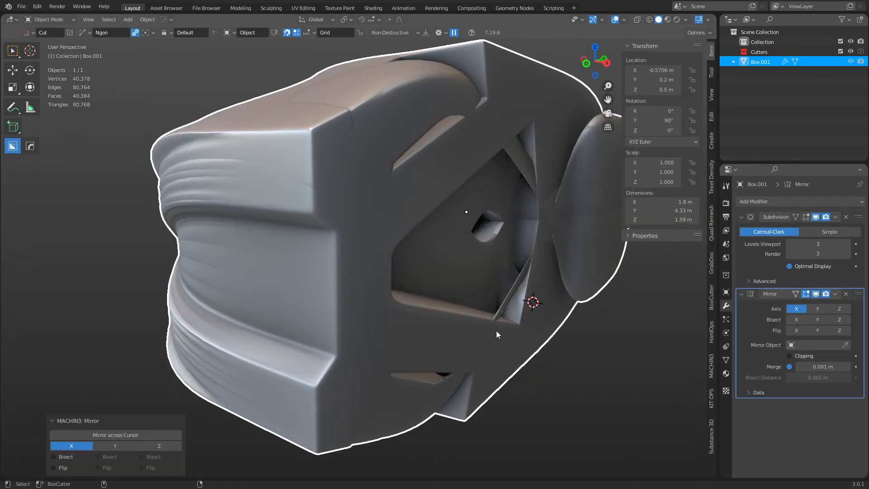
pyautogui.click(840, 309)
pyautogui.click(796, 308)
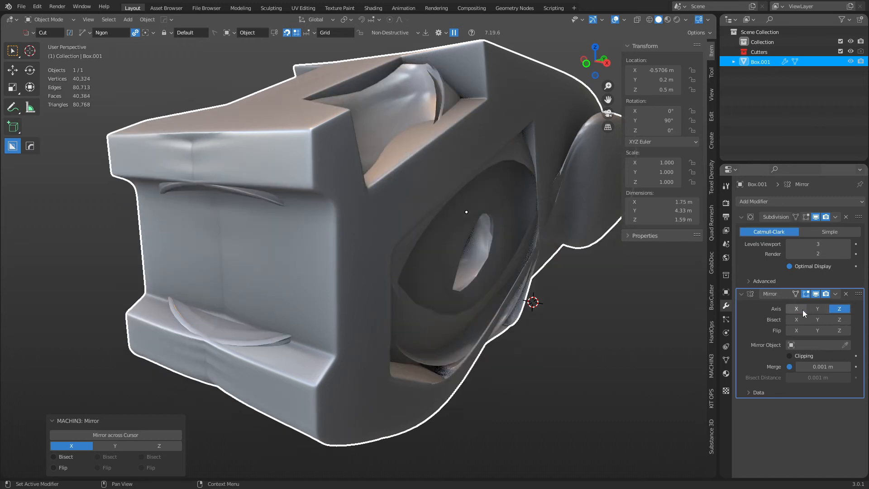
pyautogui.click(839, 319)
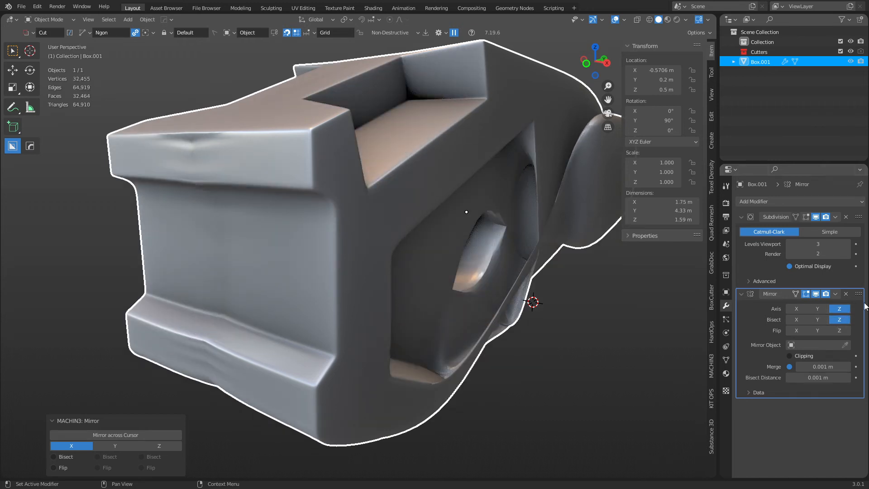
pyautogui.moveTo(859, 295); pyautogui.dragTo(855, 207)
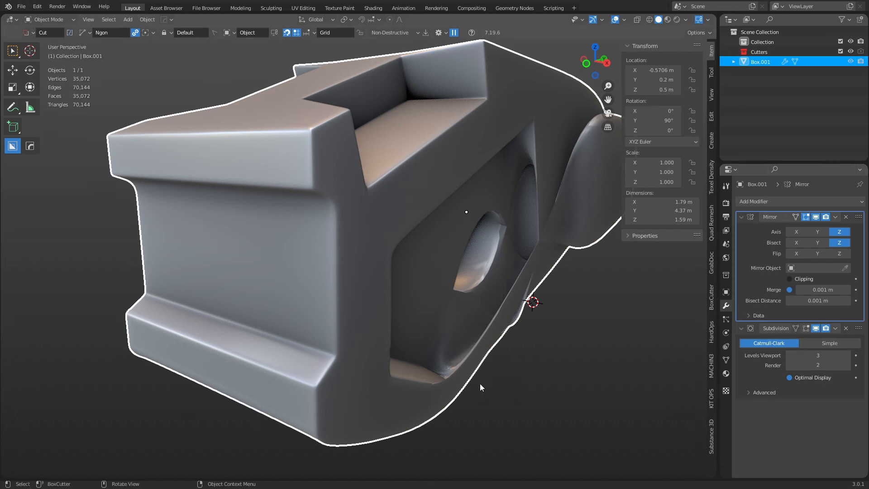
# Show the wireframe over the subdivided body and examine the edge flow around its end and side pocket
pyautogui.moveTo(480, 384); pyautogui.dragTo(405, 372, button='middle')
pyautogui.hotkey('shift', 'w')
pyautogui.moveTo(219, 249); pyautogui.dragTo(475, 290, button='middle')
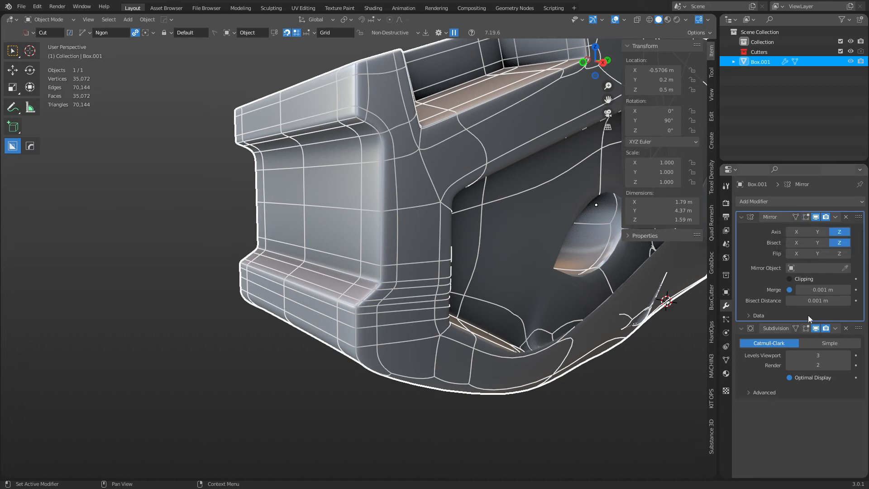
pyautogui.moveTo(487, 271); pyautogui.dragTo(507, 290, button='middle')
pyautogui.scroll(2, 387, 314)
# Knife-cut two edges from the recess's lower corner to the pocket's upper rim, continuing the second down to the inner opening's upper corner
pyautogui.press('Tab')
pyautogui.hotkey('ctrl', 'Tab')
pyautogui.click(515, 299)
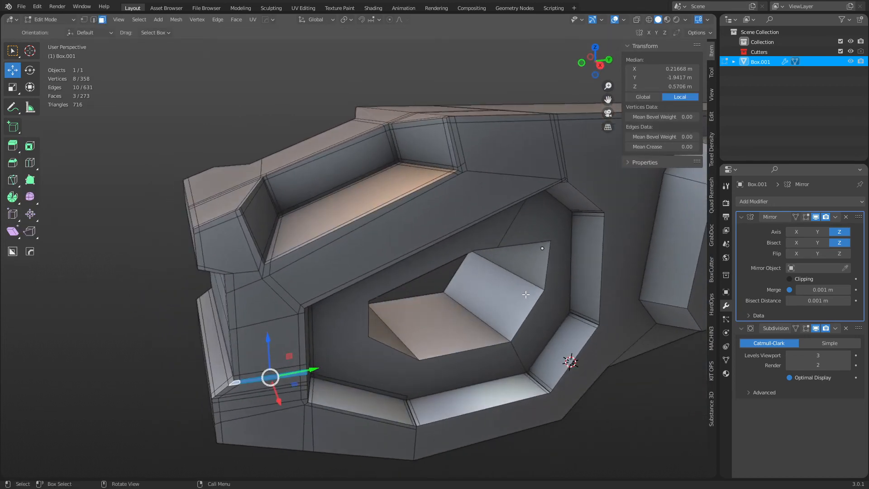
pyautogui.scroll(5, 507, 289)
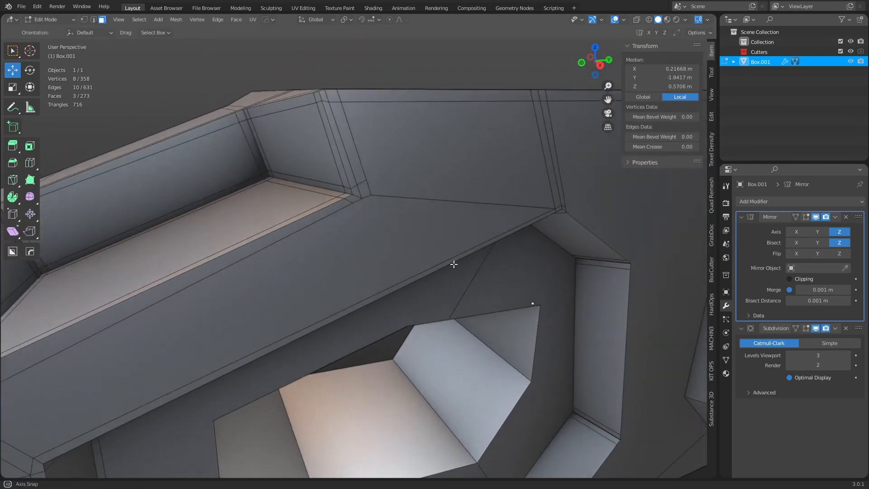
pyautogui.moveTo(454, 265)
pyautogui.mouseDown(button='middle')
pyautogui.moveTo(442, 239)
pyautogui.moveTo(442, 264)
pyautogui.mouseUp(button='middle')
pyautogui.press('k')
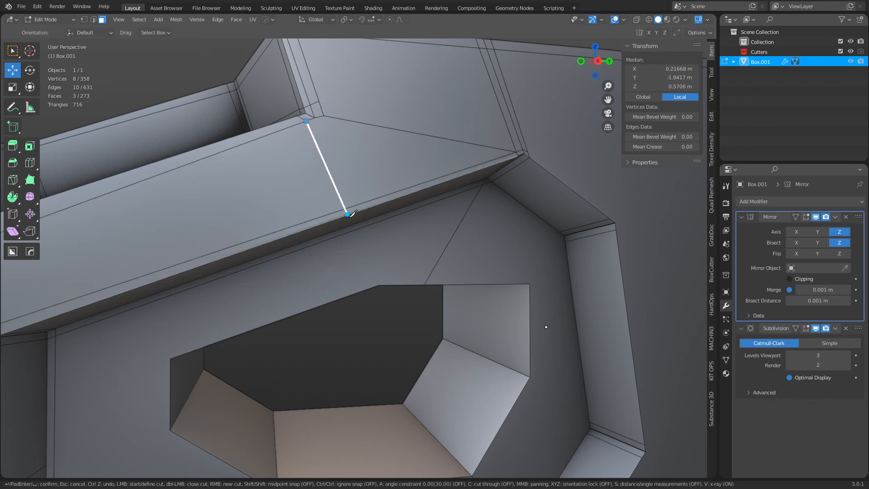
pyautogui.click(323, 127)
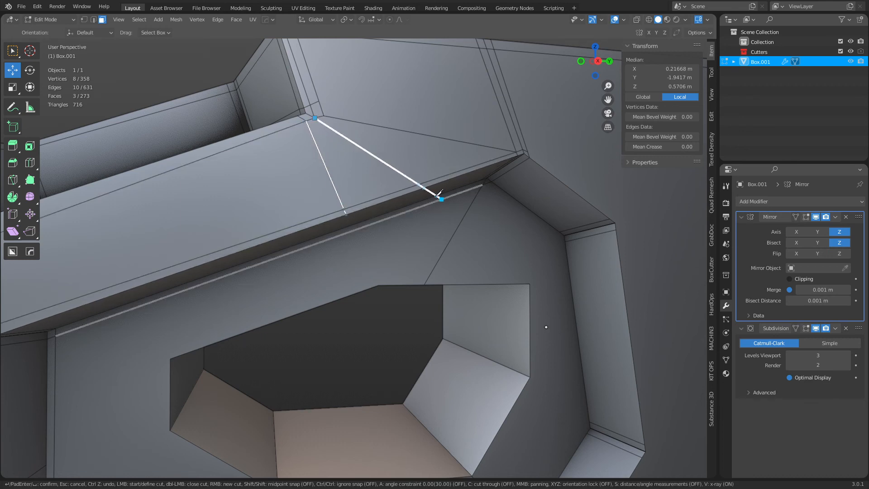
pyautogui.click(410, 189)
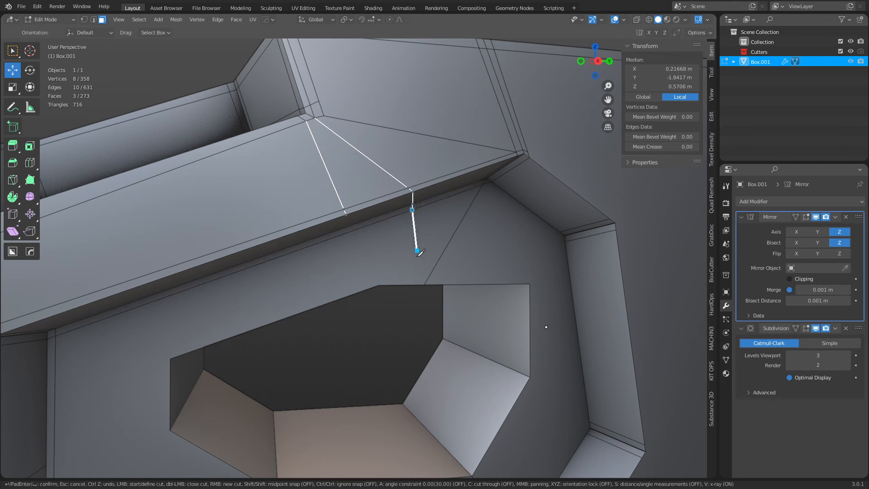
pyautogui.rightClick(384, 285)
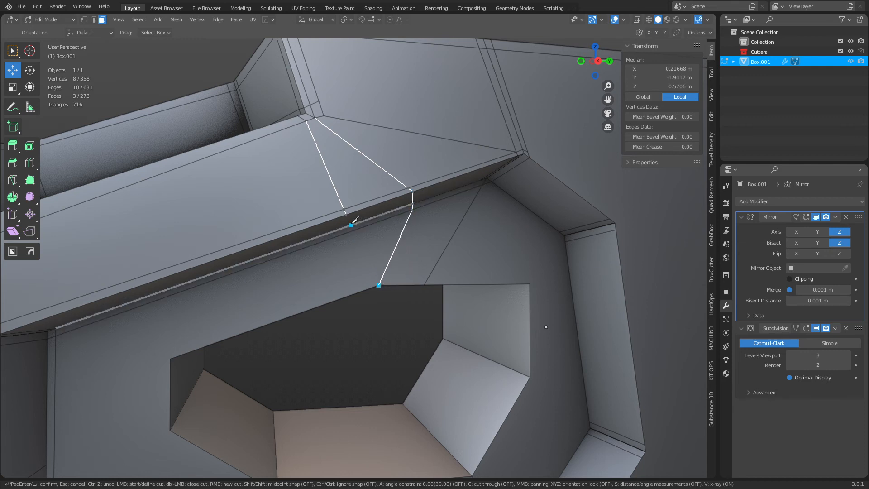
# Continue the first cut across the pocket floor into the inner opening, cut the opening wall below the diagonal edge, and apply
pyautogui.click(347, 214)
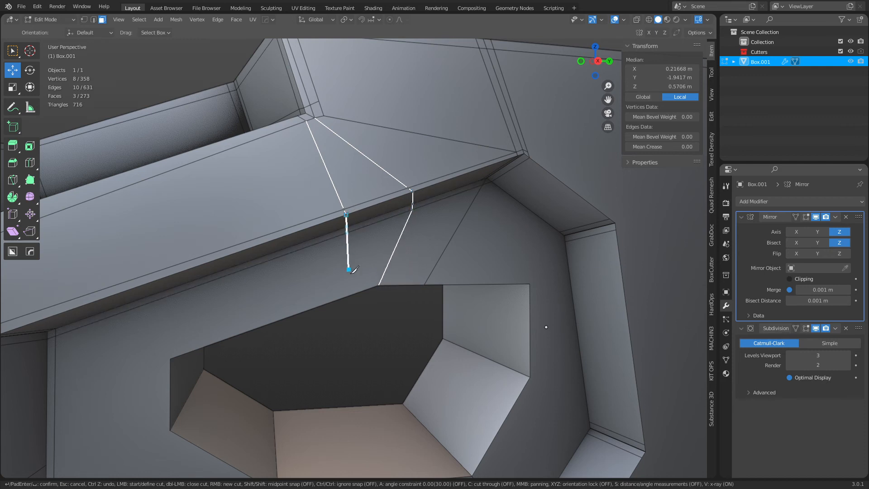
pyautogui.click(367, 287)
pyautogui.moveTo(367, 287); pyautogui.dragTo(392, 233, button='middle')
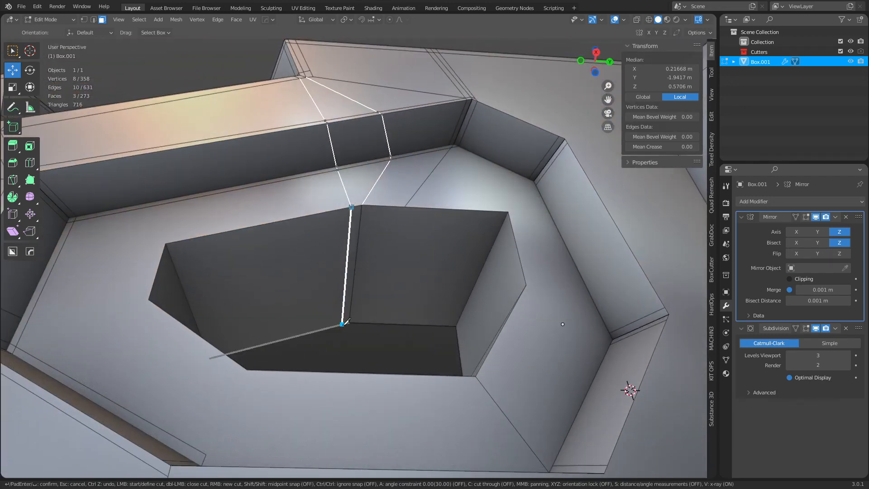
pyautogui.click(405, 206)
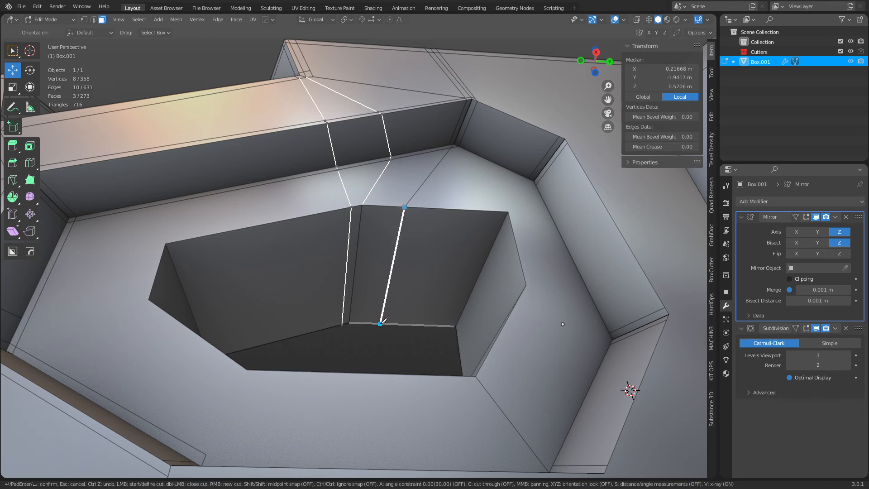
pyautogui.click(384, 323)
pyautogui.press('Return')
# Slide the new edge on the opening's wall towards the opening's upper corner and check the result in Object Mode
pyautogui.press('2')
pyautogui.click(392, 274)
pyautogui.press('g')
pyautogui.press('g')
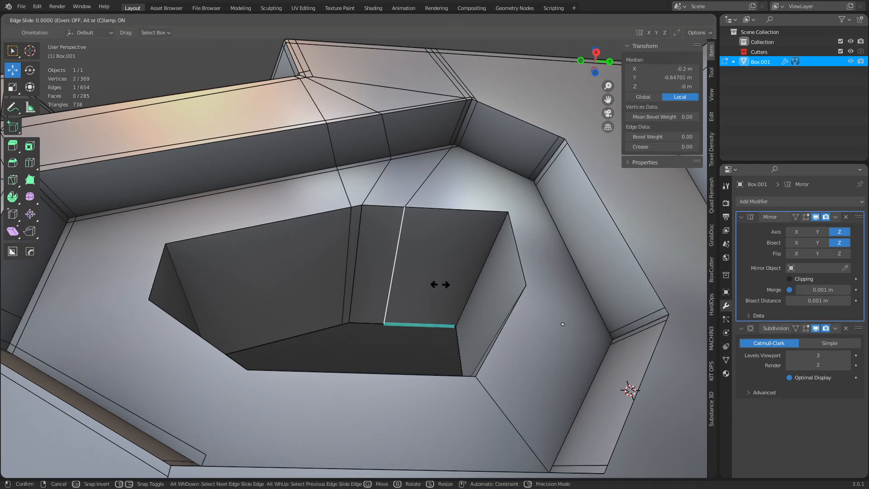
pyautogui.click(411, 278)
pyautogui.press('Tab')
pyautogui.click(352, 278)
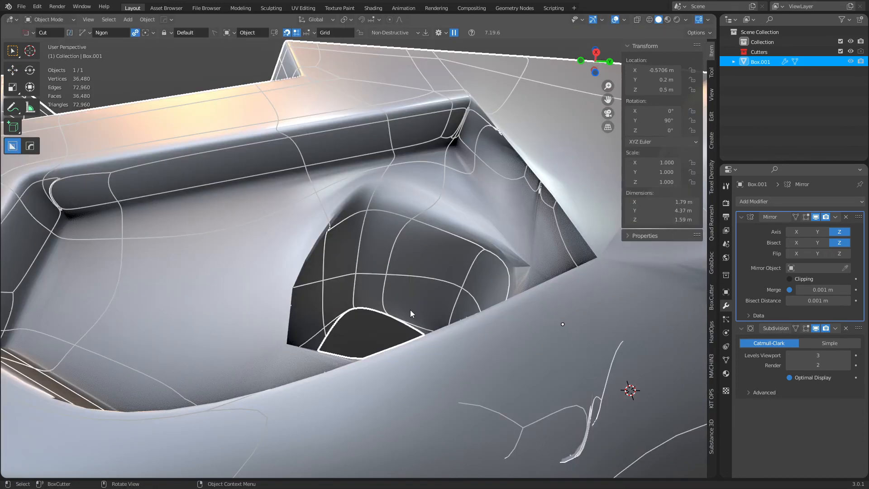
pyautogui.moveTo(410, 309); pyautogui.dragTo(390, 292, button='middle')
# Knife-cut a support edge on the pocket floor along the slanted wall, from the pocket's upper corner to the side corner
pyautogui.press('Tab')
pyautogui.keyDown('shift'); pyautogui.moveTo(420, 318); pyautogui.dragTo(403, 277, button='middle'); pyautogui.keyUp('shift')
pyautogui.scroll(2, 389, 269)
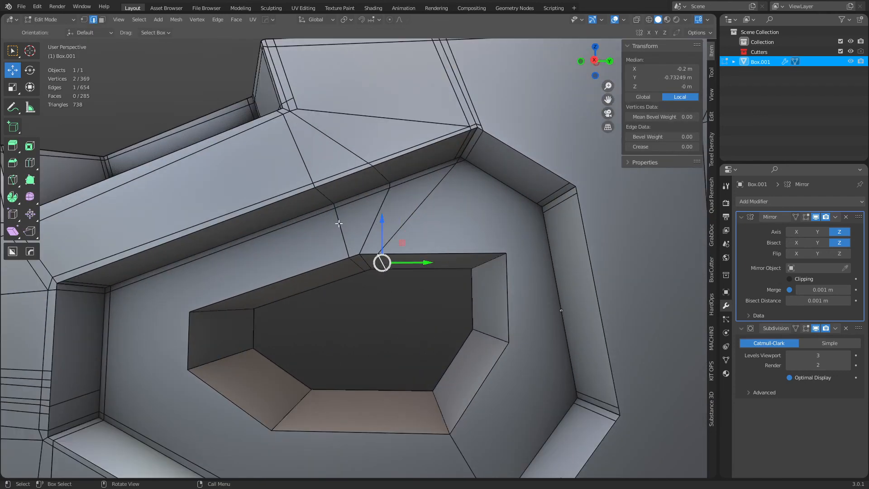
pyautogui.moveTo(339, 223); pyautogui.dragTo(431, 70, button='middle')
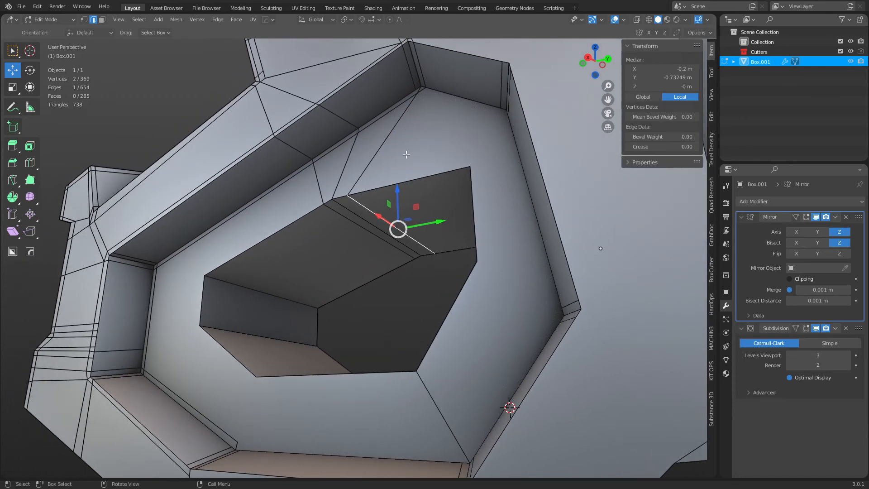
pyautogui.press('1')
pyautogui.moveTo(406, 155); pyautogui.dragTo(446, 216, button='middle')
pyautogui.scroll(2, 431, 137)
pyautogui.press('k')
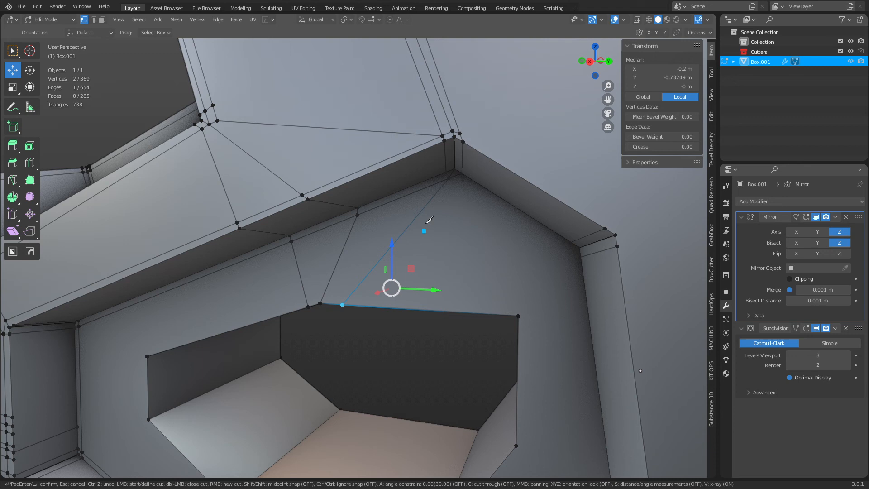
pyautogui.click(447, 172)
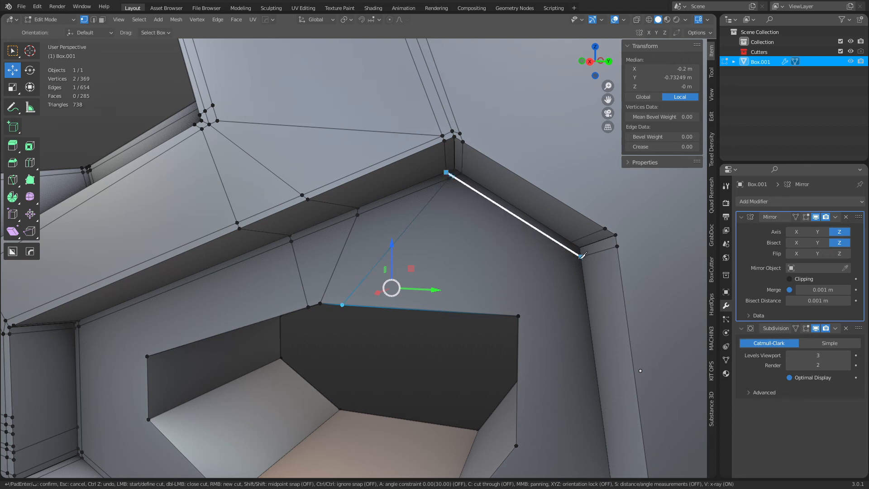
pyautogui.press('Return')
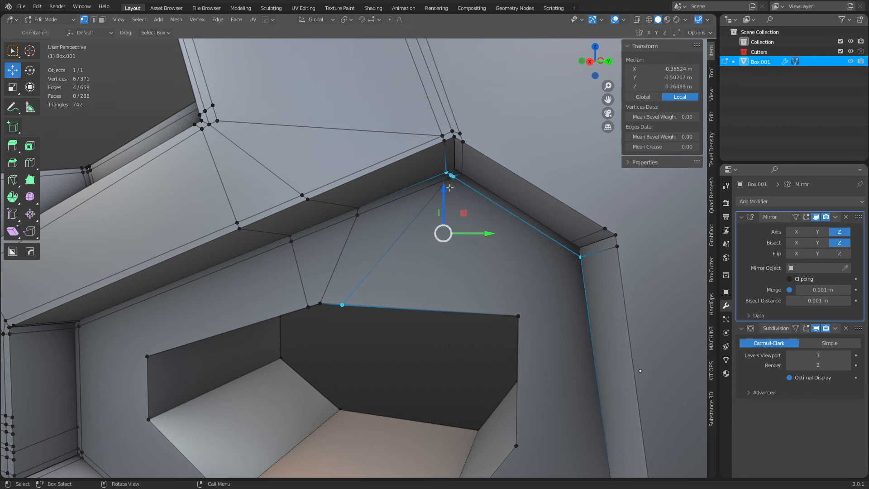
# Merge the stray vertices at the pocket floor's upper corner into the last one, where the support edges meet
pyautogui.click(451, 179)
pyautogui.scroll(4, 521, 167)
pyautogui.keyDown('shift'); pyautogui.moveTo(542, 156); pyautogui.dragTo(490, 206, button='middle'); pyautogui.keyUp('shift')
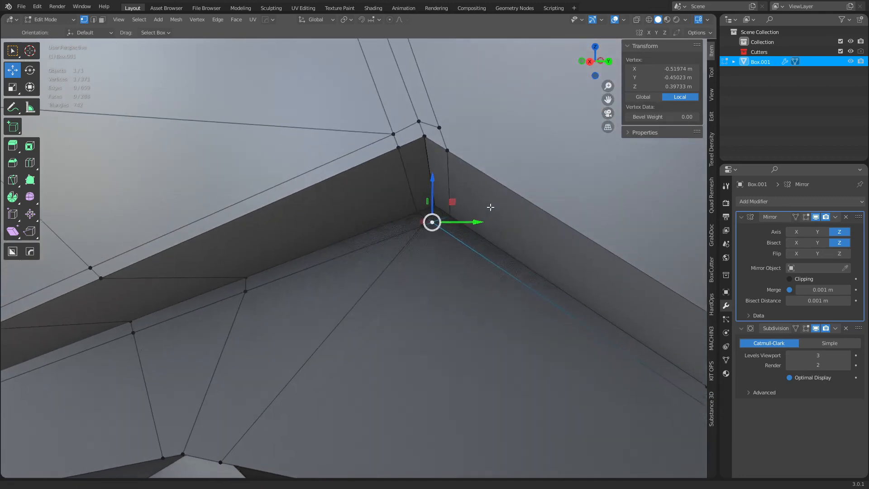
pyautogui.click(432, 220)
pyautogui.keyDown('ctrl'); pyautogui.click(428, 220); pyautogui.keyUp('ctrl')
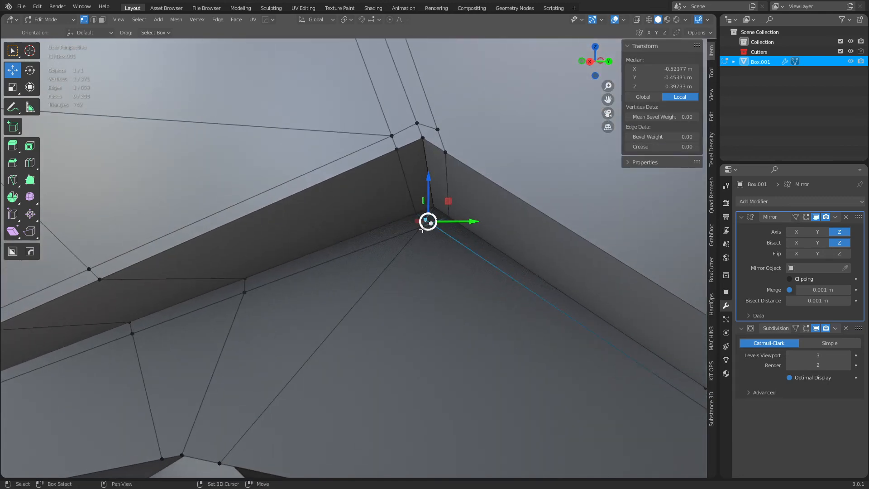
pyautogui.press('1')
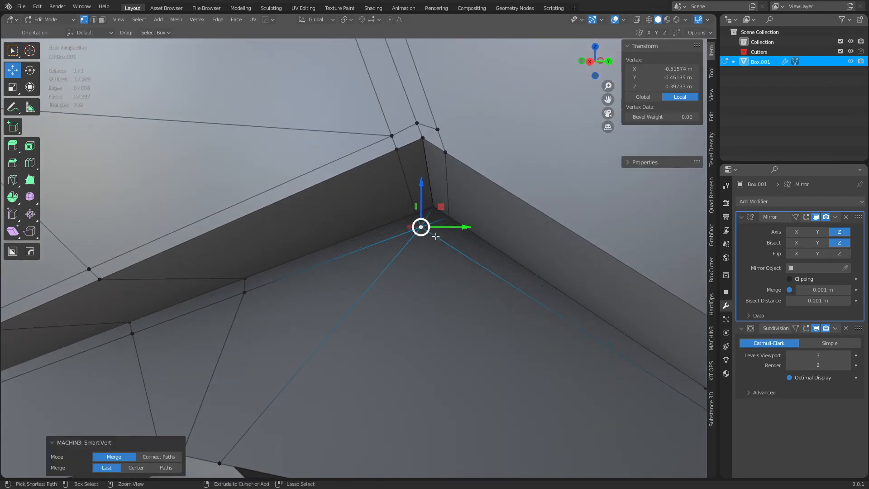
# Dissolve the leftover short edge at the pocket floor's upper corner and check the shading in Object Mode
pyautogui.press('2')
pyautogui.click(430, 218)
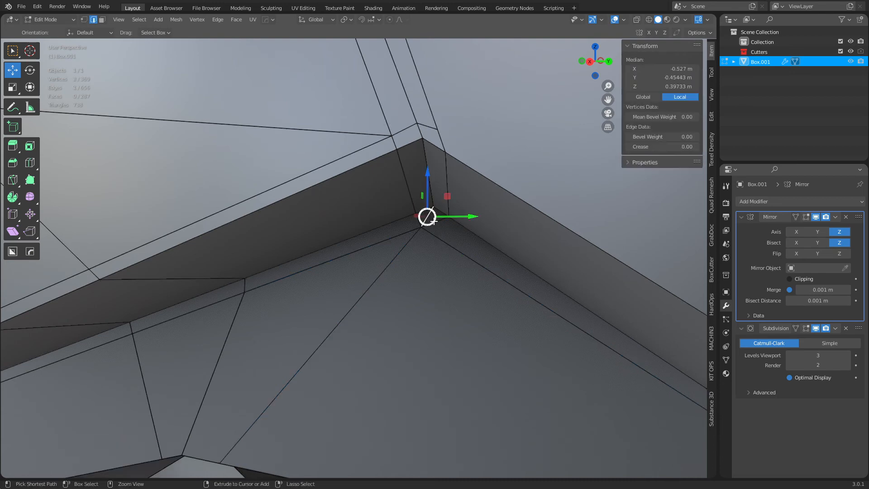
pyautogui.hotkey('ctrl', 'x')
pyautogui.keyDown('shift'); pyautogui.moveTo(437, 303); pyautogui.dragTo(500, 257, button='middle'); pyautogui.keyUp('shift')
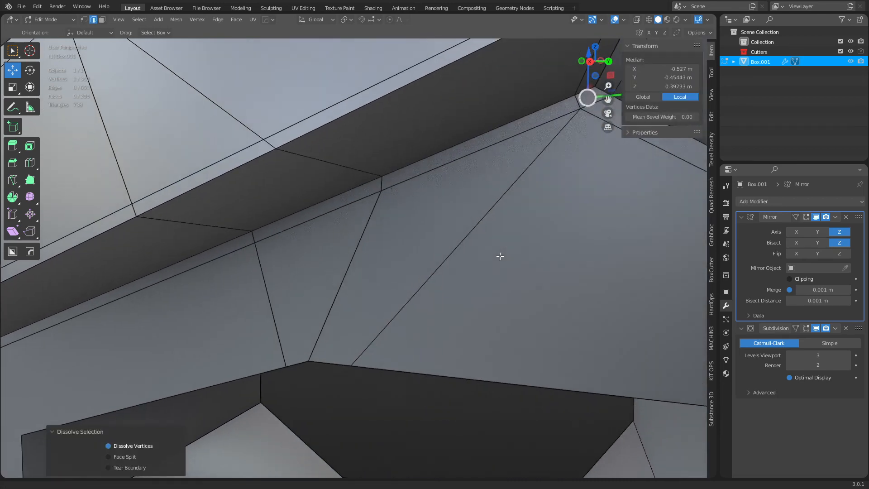
pyautogui.hotkey('ctrl', 'Tab')
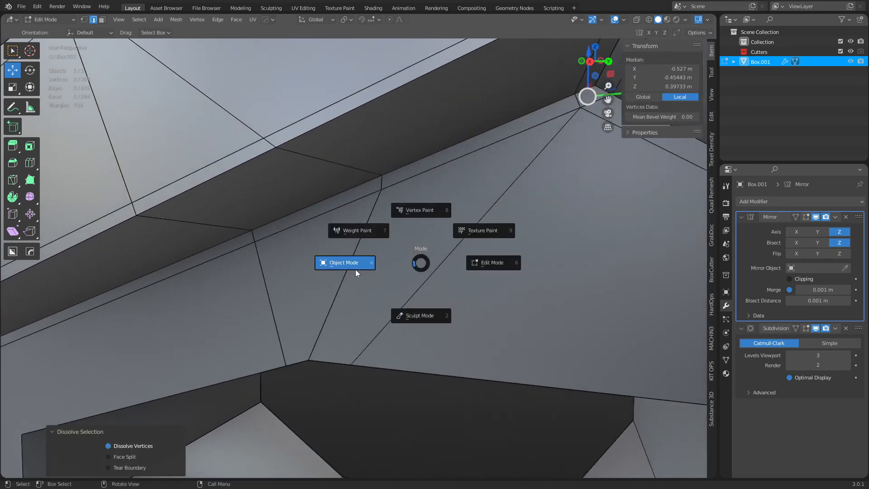
pyautogui.click(355, 270)
pyautogui.scroll(-3, 434, 257)
# Knife-cut a support edge outside the pocket's slanted rim from side corner to upper corner, add connecting cuts at the side corner, and check the shading
pyautogui.hotkey('ctrl', 'Tab')
pyautogui.click(528, 245)
pyautogui.scroll(5, 483, 192)
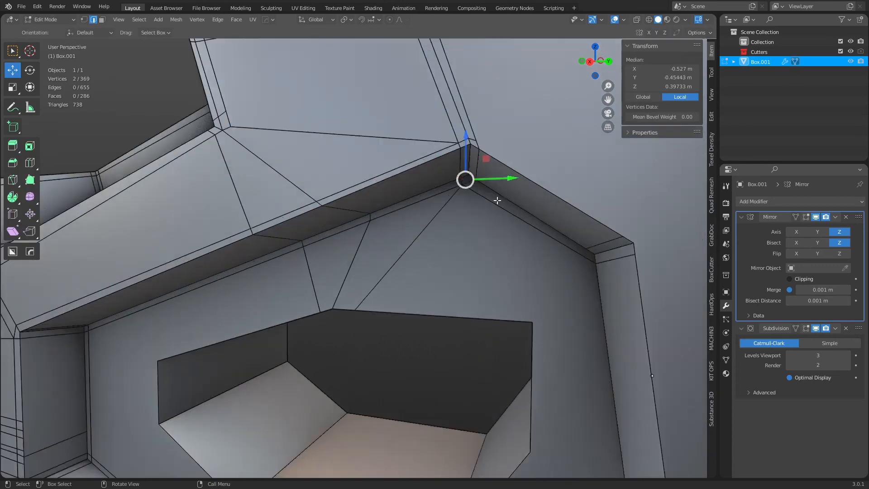
pyautogui.keyDown('shift'); pyautogui.moveTo(482, 192); pyautogui.dragTo(387, 196, button='middle'); pyautogui.keyUp('shift')
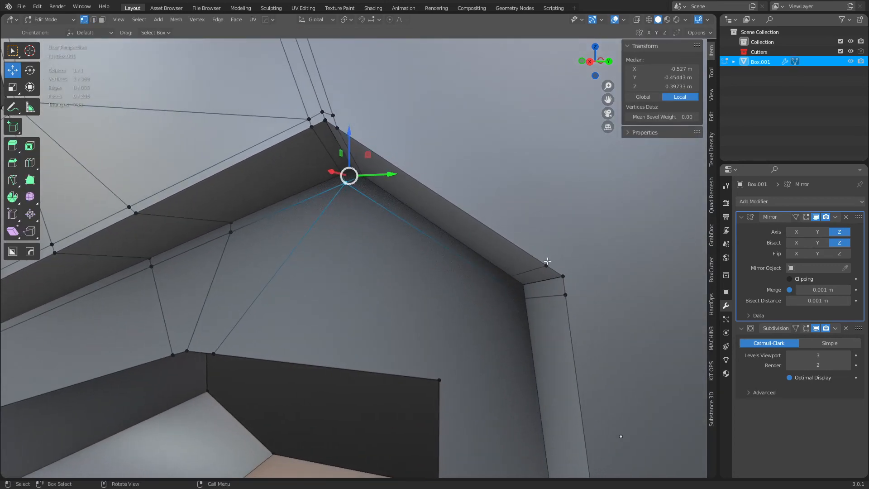
pyautogui.press('k')
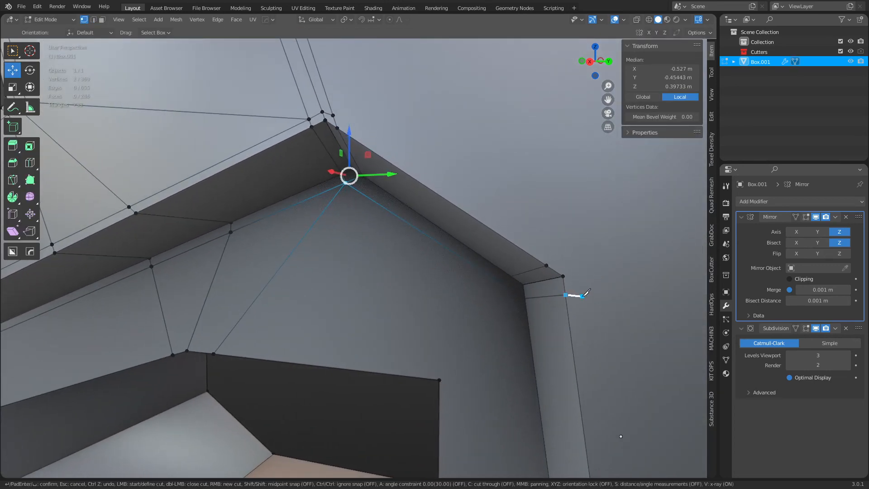
pyautogui.click(557, 257)
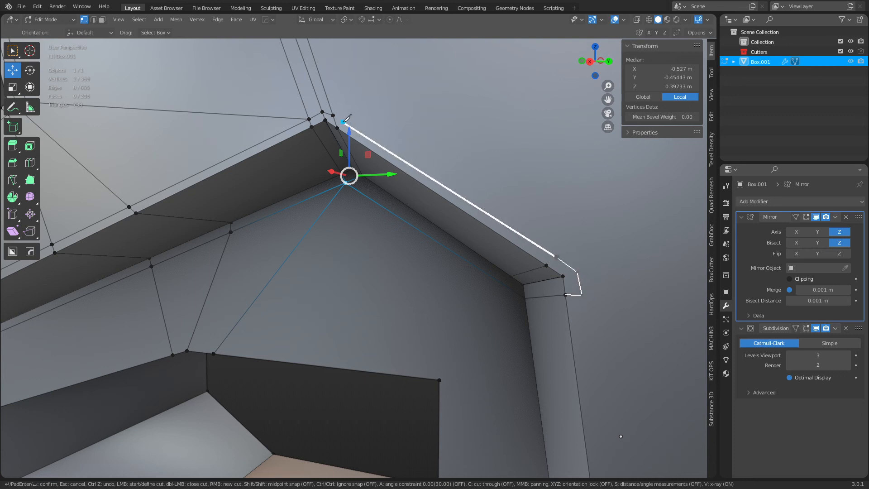
pyautogui.click(335, 115)
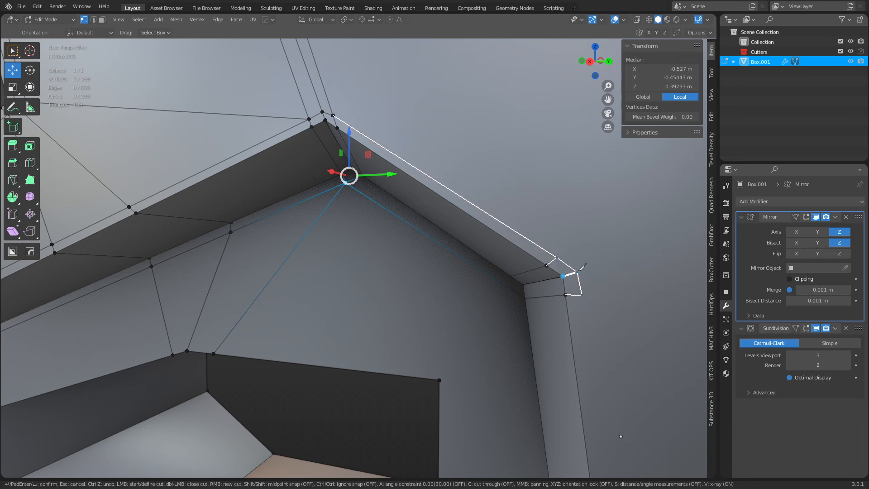
pyautogui.press('Return')
pyautogui.press('Tab')
pyautogui.click(498, 290)
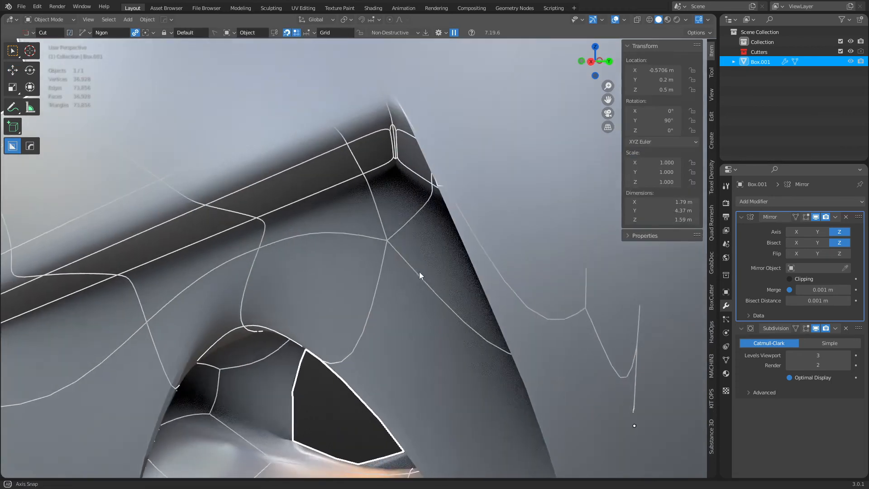
pyautogui.moveTo(419, 271); pyautogui.dragTo(428, 270, button='middle')
pyautogui.press('Tab')
pyautogui.click(471, 265)
pyautogui.keyDown('shift'); pyautogui.moveTo(475, 256); pyautogui.dragTo(403, 276, button='middle'); pyautogui.keyUp('shift')
pyautogui.click(475, 129)
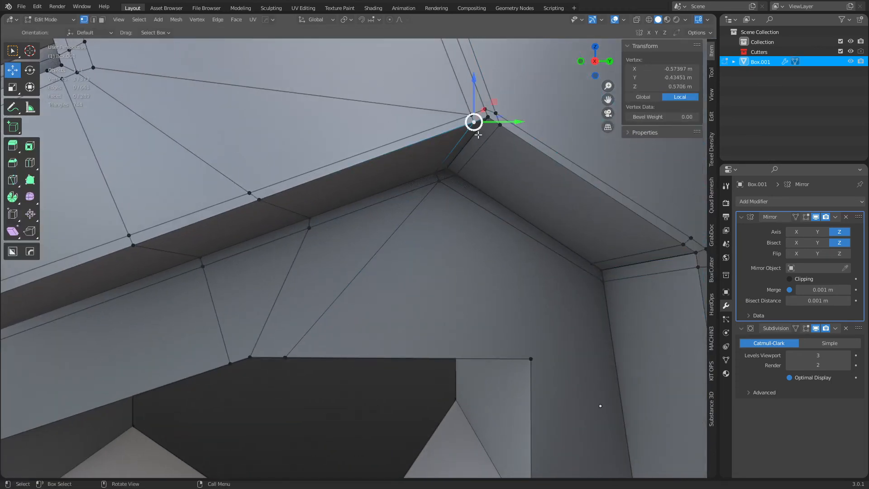
pyautogui.moveTo(479, 134); pyautogui.dragTo(488, 121)
pyautogui.press('g')
pyautogui.press('g')
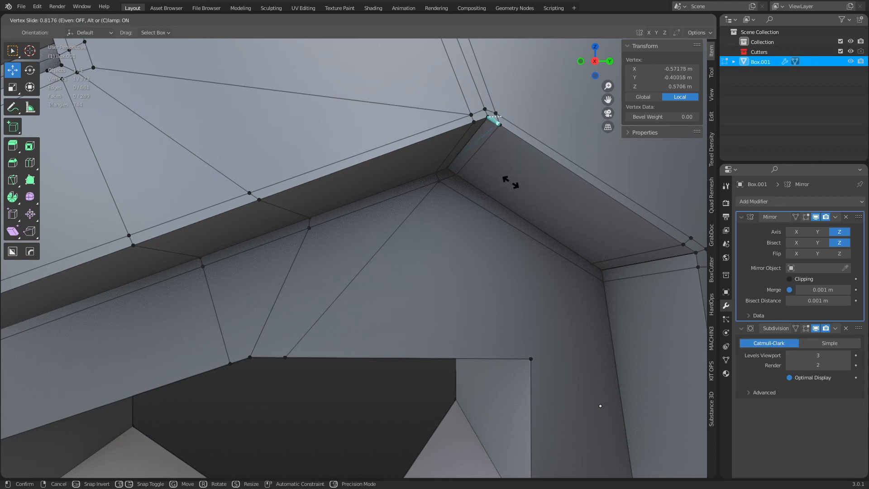
pyautogui.rightClick(511, 181)
pyautogui.keyDown('shift'); pyautogui.moveTo(487, 116); pyautogui.dragTo(493, 128); pyautogui.keyUp('shift')
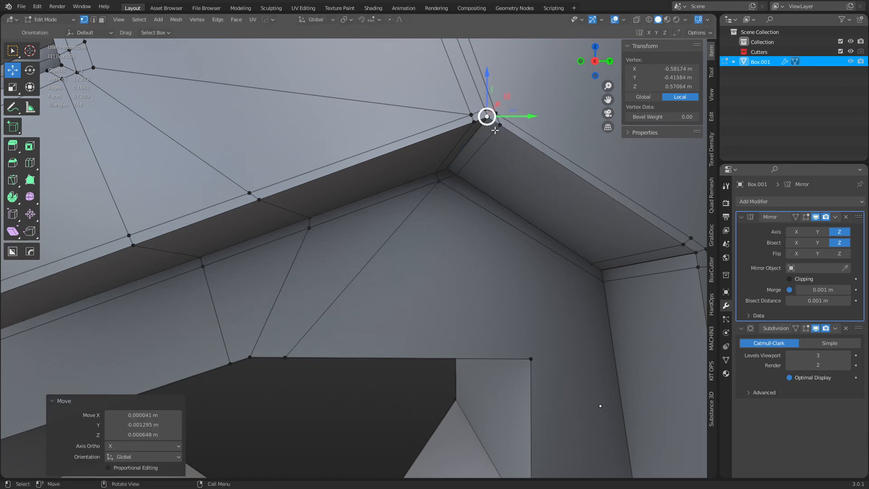
pyautogui.hotkey('ctrl', 'z')
pyautogui.hotkey('alt', 'a')
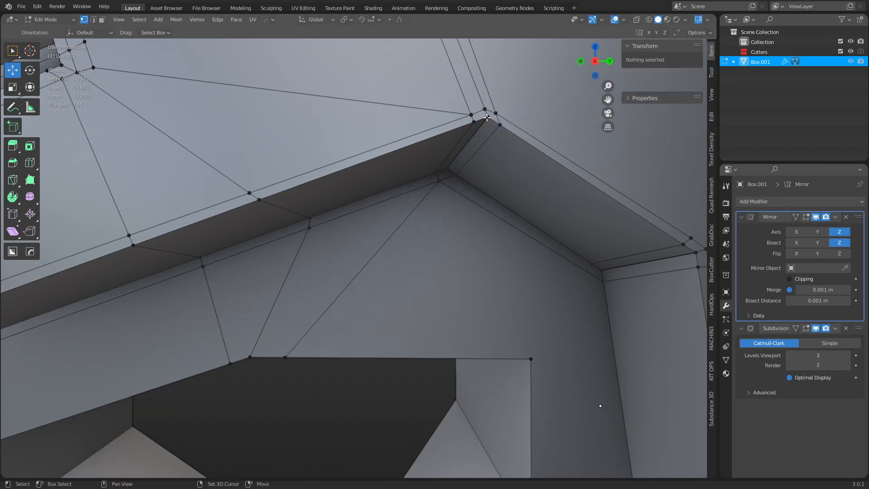
# Slide the doubled vertex at the pocket rim's upper corner aside, merge it with its twin, and check the result in Object Mode
pyautogui.click(488, 118)
pyautogui.press('g')
pyautogui.press('g')
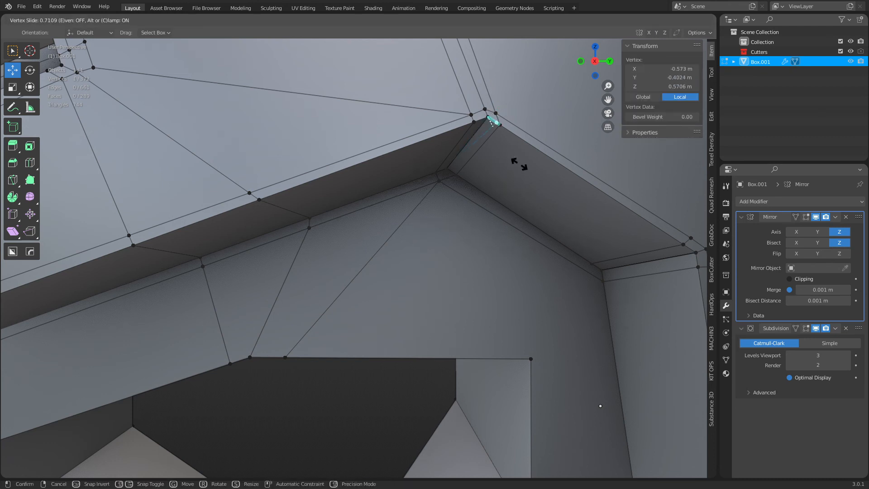
pyautogui.click(518, 171)
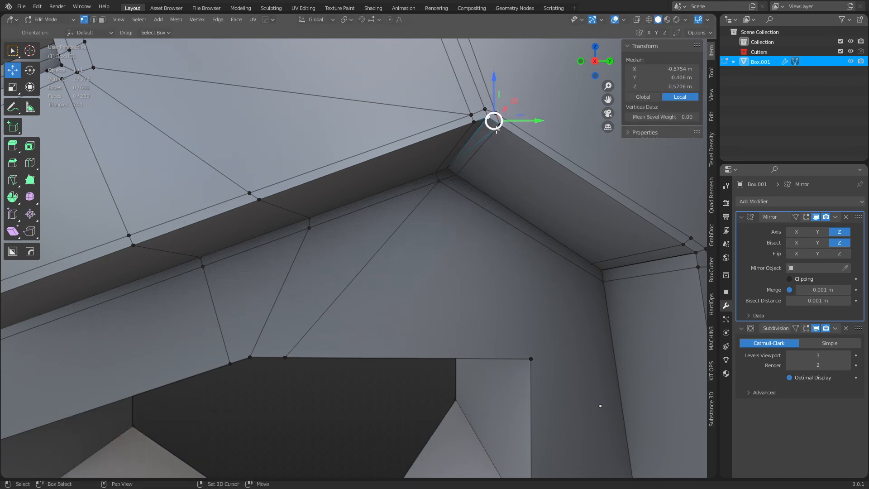
pyautogui.hotkey('alt', '1')
pyautogui.press('Tab')
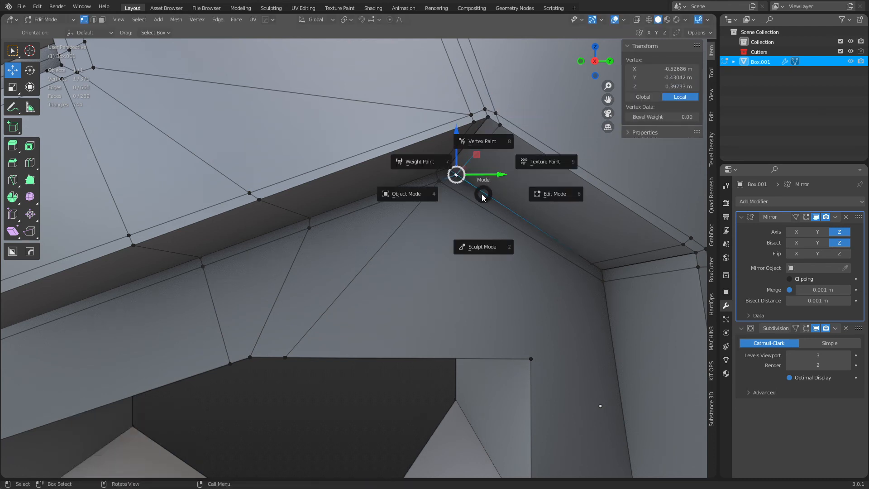
pyautogui.click(437, 200)
pyautogui.moveTo(482, 116); pyautogui.dragTo(438, 194, button='middle')
pyautogui.press('Tab')
pyautogui.click(463, 194)
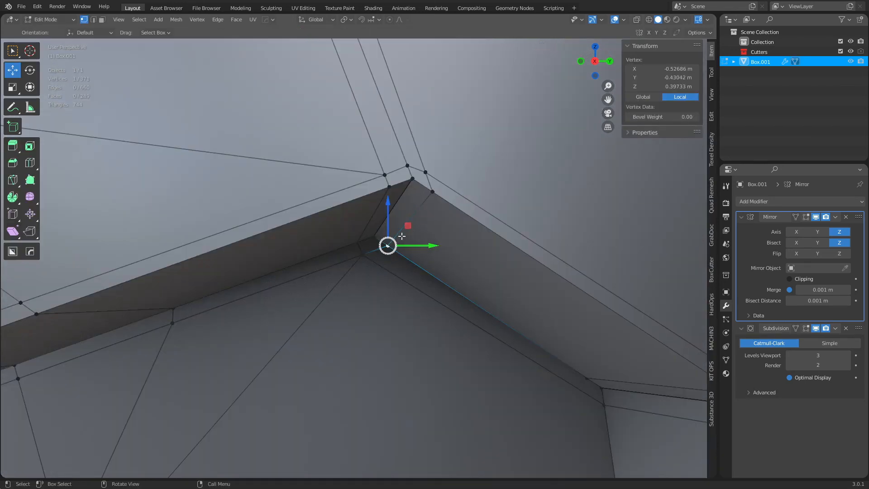
# Examine the vertical edge at the pocket's upper corner and its rim vertex for stacked duplicates
pyautogui.click(376, 236)
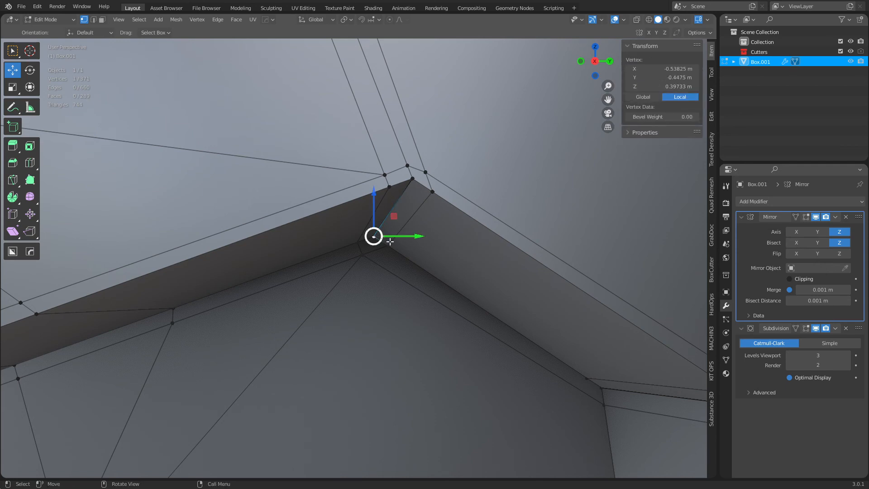
pyautogui.moveTo(388, 239); pyautogui.dragTo(376, 210, button='middle')
pyautogui.press('2')
pyautogui.click(298, 75)
pyautogui.press('`')
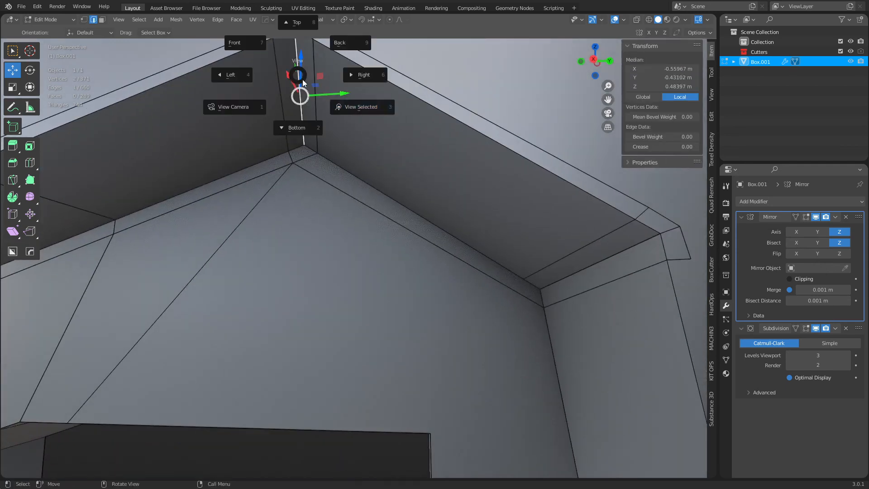
pyautogui.click(360, 121)
pyautogui.press('1')
pyautogui.click(372, 164)
pyautogui.press('g')
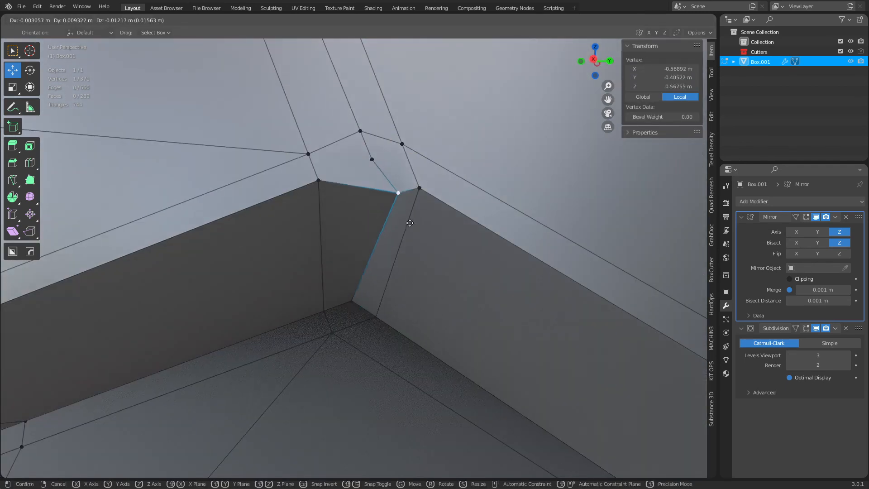
pyautogui.press('Escape')
pyautogui.hotkey('alt', 'a')
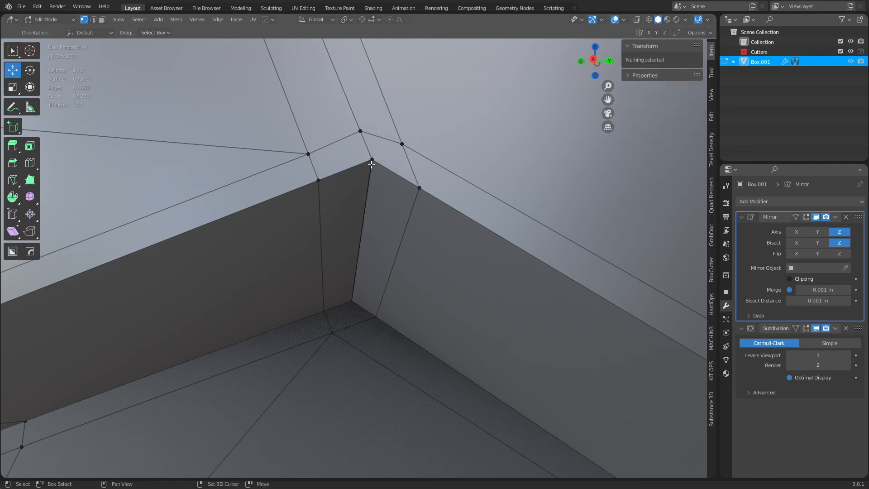
# Pull the remaining duplicate off the rim's upper corner vertex, merge it back into the last-selected vertex, and check the shading
pyautogui.click(372, 159)
pyautogui.press('g')
pyautogui.click(371, 177)
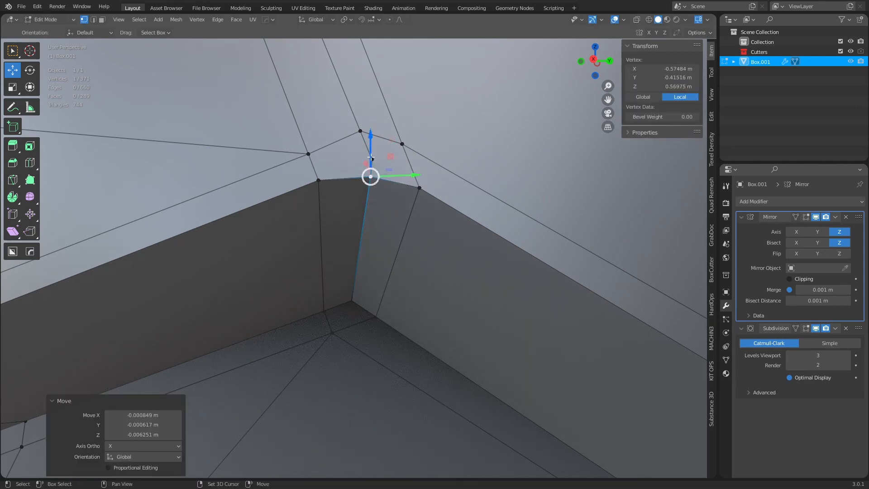
pyautogui.keyDown('shift'); pyautogui.click(372, 160); pyautogui.keyUp('shift')
pyautogui.hotkey('alt', '1')
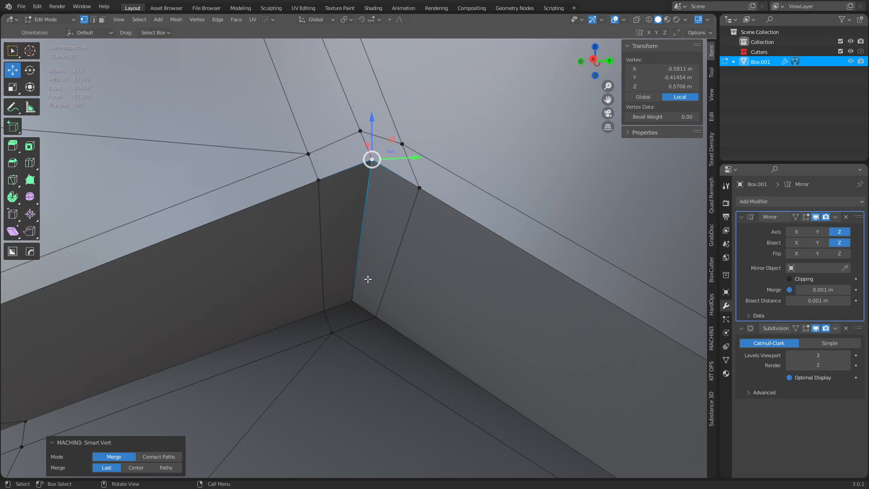
pyautogui.press('Tab')
pyautogui.click(371, 255)
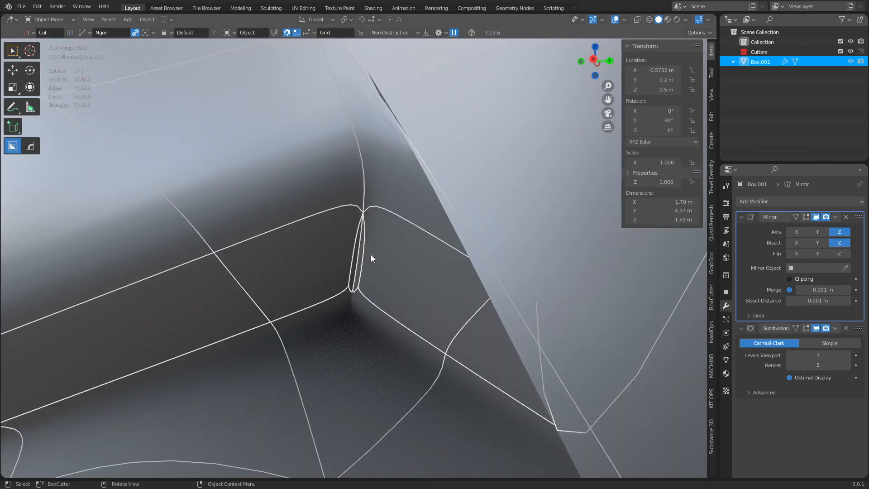
# Pull the duplicate off the corner vertex where the pocket walls meet the floor, merge it into the last-selected vertex, and check the shading
pyautogui.press('Tab')
pyautogui.click(384, 272)
pyautogui.click(361, 290)
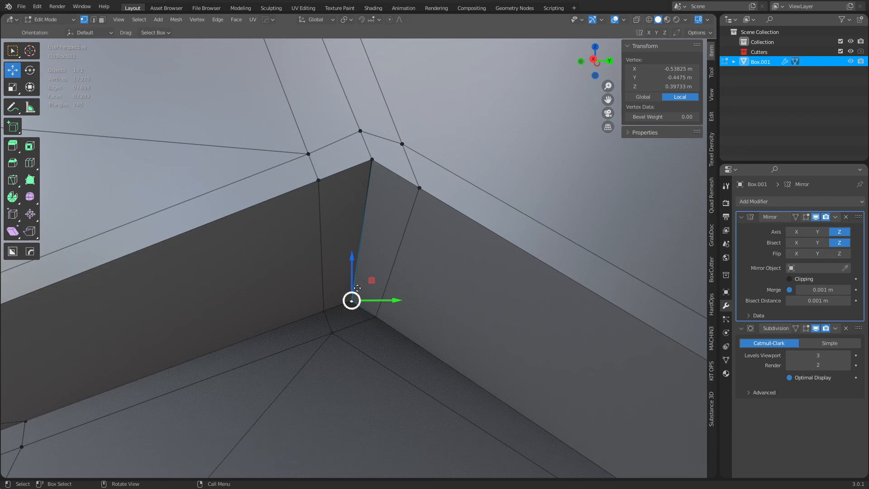
pyautogui.press('g')
pyautogui.click(371, 287)
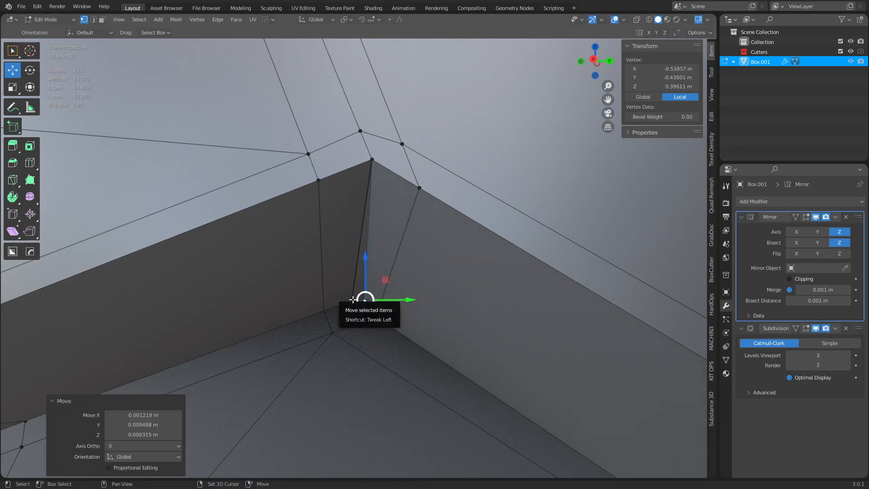
pyautogui.keyDown('shift'); pyautogui.click(353, 299); pyautogui.keyUp('shift')
pyautogui.press('1')
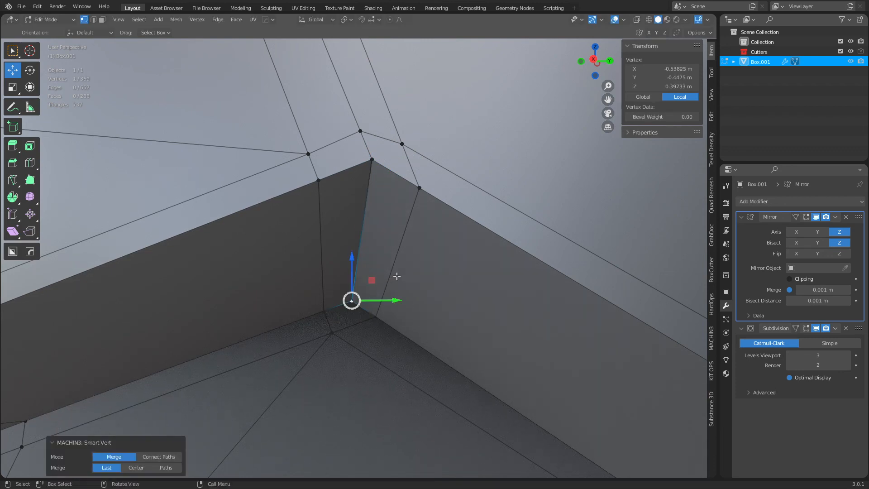
pyautogui.hotkey('ctrl', 'Tab')
pyautogui.hotkey('ctrl', 'Tab')
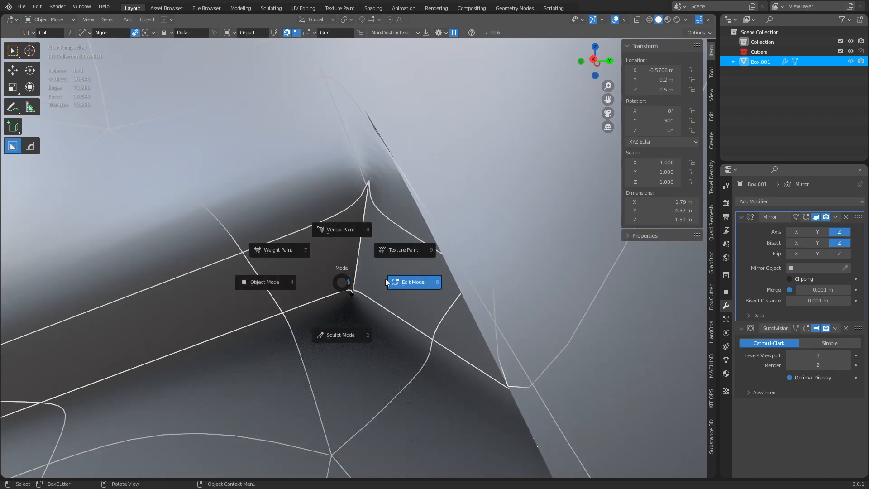
pyautogui.click(385, 281)
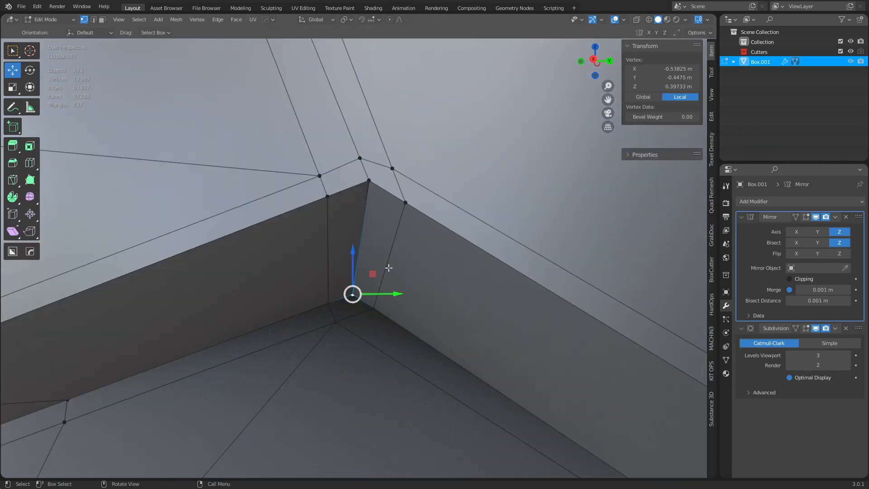
# Examine the vertex at the base of the pocket's upper corner for further stacked duplicates
pyautogui.press('2')
pyautogui.click(354, 290)
pyautogui.press('1')
pyautogui.click(354, 296)
pyautogui.press('`')
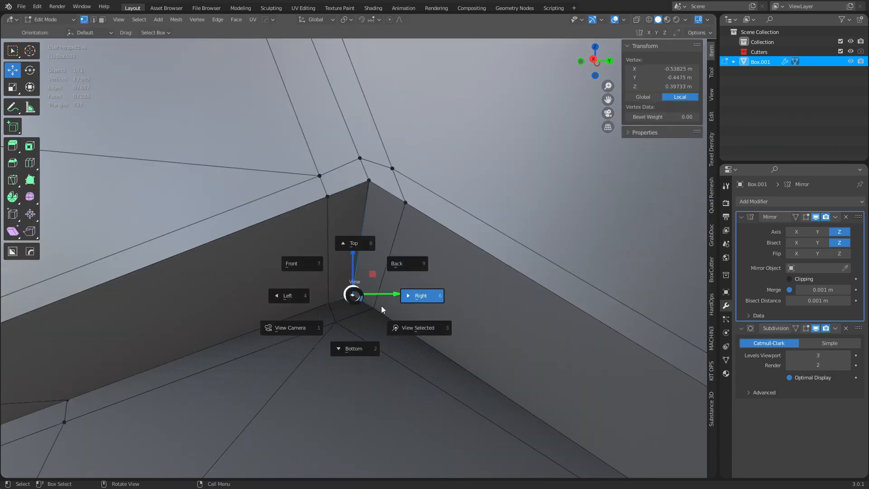
pyautogui.click(398, 320)
pyautogui.scroll(-15, 397, 319)
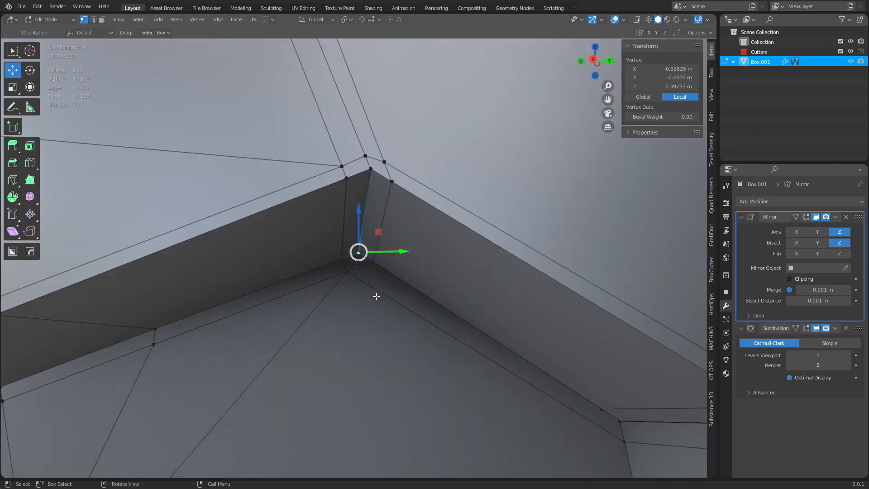
pyautogui.moveTo(376, 296); pyautogui.dragTo(394, 273, button='middle')
pyautogui.press('g')
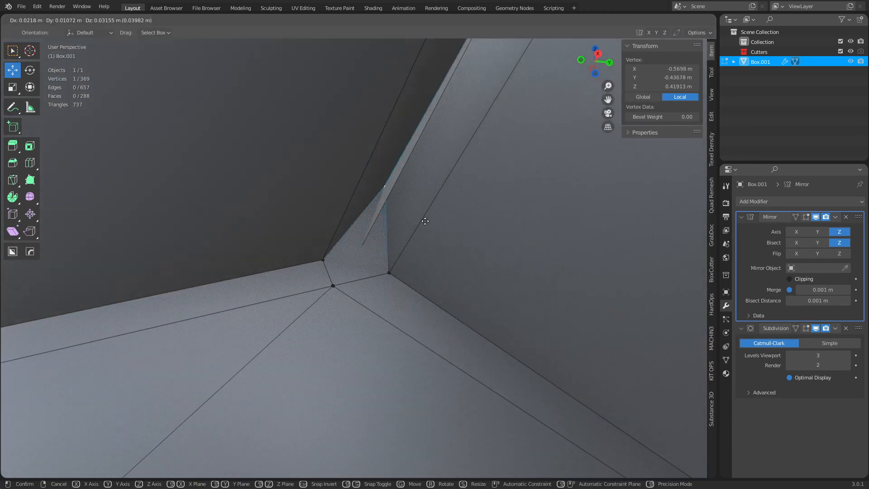
pyautogui.click(357, 250)
# Turn on X-ray and merge the last stray duplicate at the base of the pocket's upper corner into the original vertex
pyautogui.hotkey('alt', 'z')
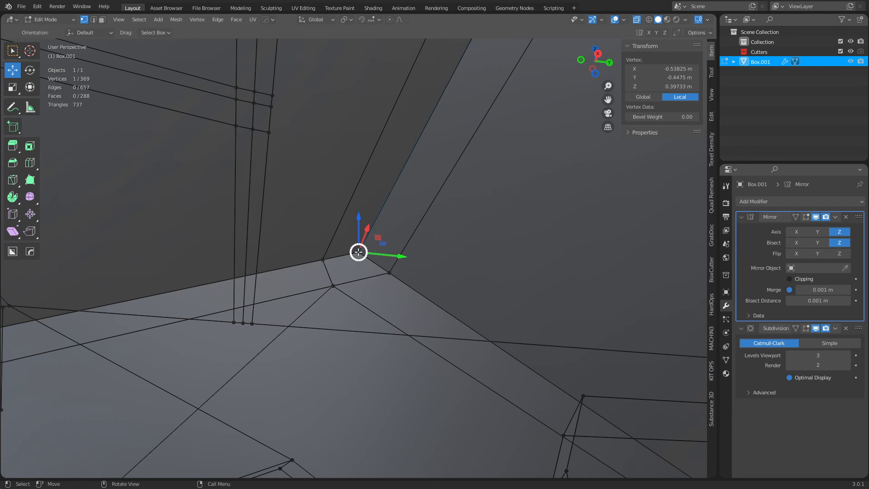
pyautogui.click(359, 252)
pyautogui.press('g')
pyautogui.rightClick(382, 261)
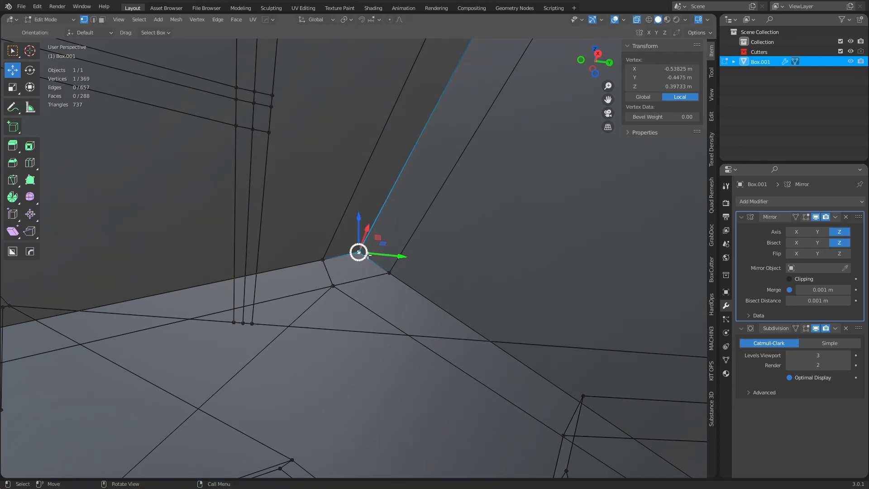
pyautogui.press('g')
pyautogui.click(355, 248)
pyautogui.keyDown('shift'); pyautogui.click(359, 253); pyautogui.keyUp('shift')
pyautogui.press('1')
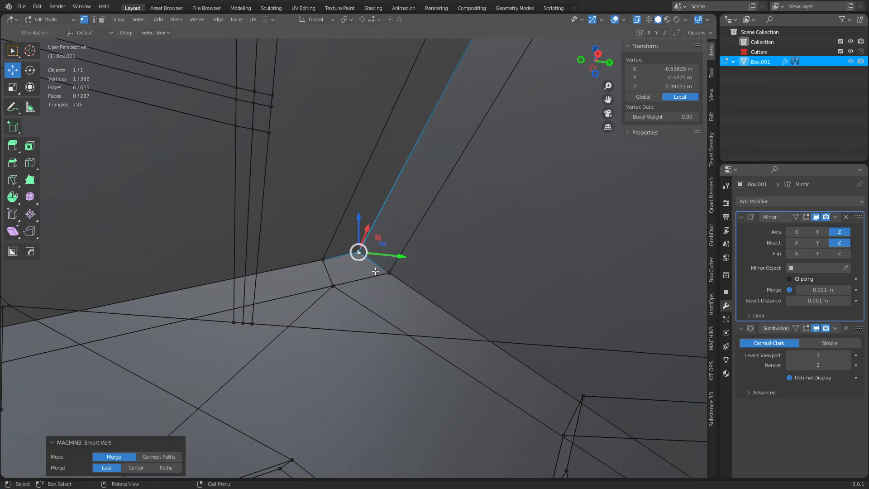
# Check the cleaned corner vertex and inspect the pocket's subdivided shading in Object Mode
pyautogui.press('g')
pyautogui.press('g')
pyautogui.rightClick(413, 253)
pyautogui.hotkey('ctrl', 'Tab')
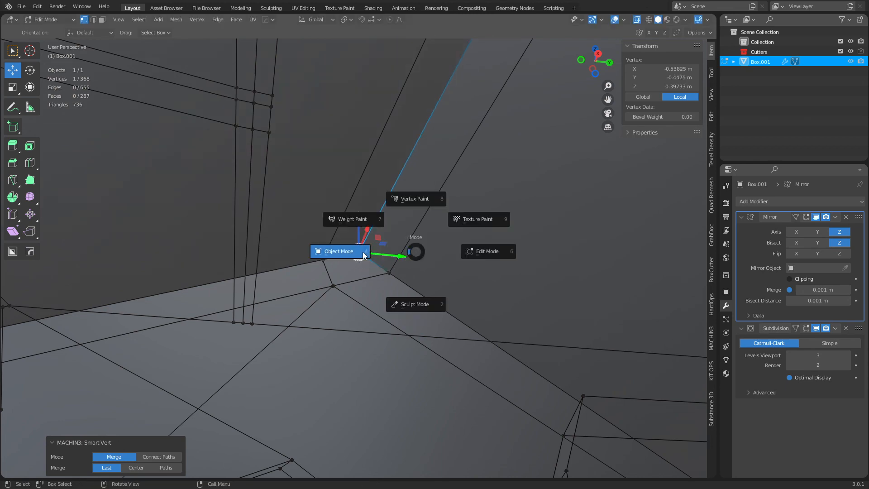
pyautogui.click(363, 254)
pyautogui.scroll(-2, 393, 264)
pyautogui.hotkey('alt', 'shift', 'z')
pyautogui.scroll(-4, 391, 261)
pyautogui.moveTo(392, 257); pyautogui.dragTo(376, 262, button='middle')
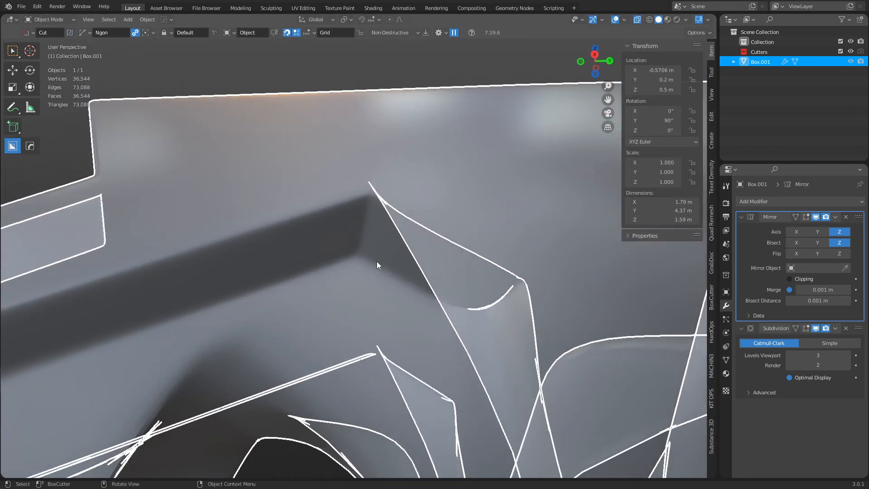
# Dissolve the stray vertex on the upper body edge above the side recess in Edit Mode
pyautogui.hotkey('ctrl', 'Tab')
pyautogui.click(442, 266)
pyautogui.keyDown('shift'); pyautogui.moveTo(443, 266); pyautogui.dragTo(394, 267, button='middle'); pyautogui.keyUp('shift')
pyautogui.click(350, 129)
pyautogui.hotkey('ctrl', 'shift', 'b')
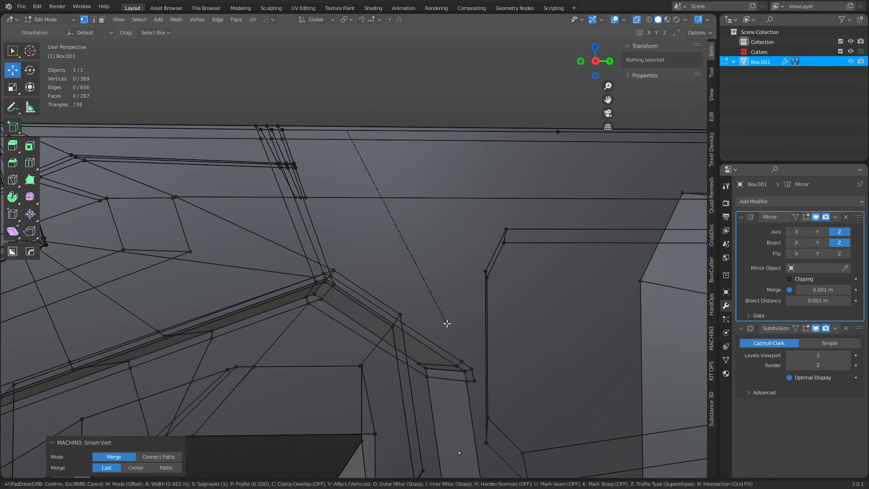
pyautogui.press('Escape')
pyautogui.hotkey('ctrl', 'shift', 'b')
pyautogui.press('Escape')
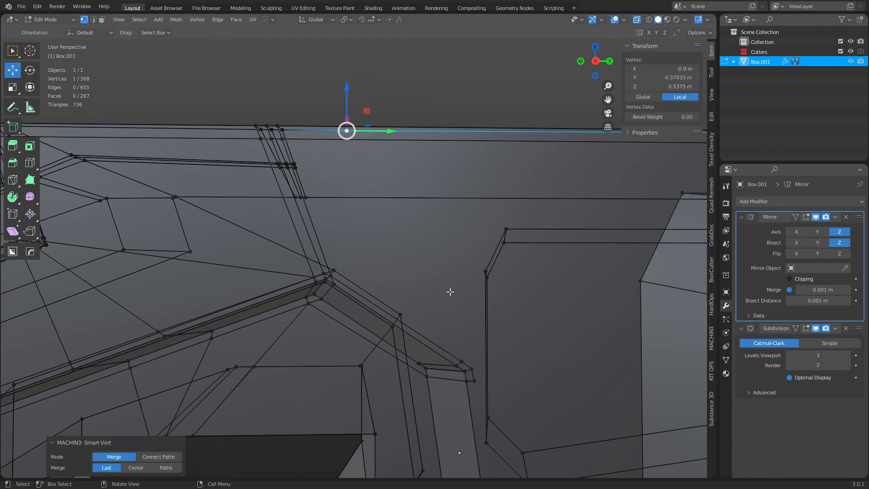
pyautogui.hotkey('ctrl', 'x')
pyautogui.moveTo(439, 307); pyautogui.dragTo(400, 272, button='middle')
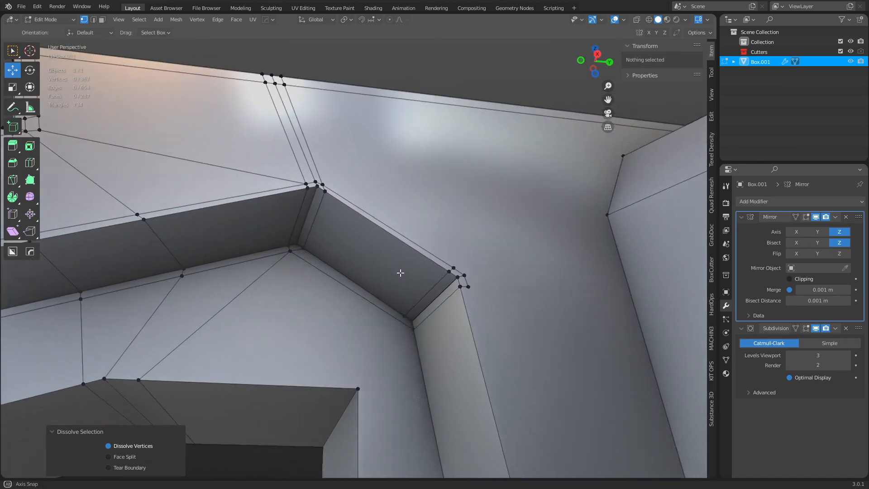
# Knife cuts from the recess's outer corner vertices to the upper body edge and the raised side block, and check the subdivided shading
pyautogui.moveTo(332, 260); pyautogui.dragTo(315, 267, button='middle')
pyautogui.moveTo(416, 278)
pyautogui.keyDown('shift'); pyautogui.mouseDown(button='middle')
pyautogui.moveTo(398, 302)
pyautogui.moveTo(401, 286)
pyautogui.mouseUp(button='middle'); pyautogui.keyUp('shift')
pyautogui.press('k')
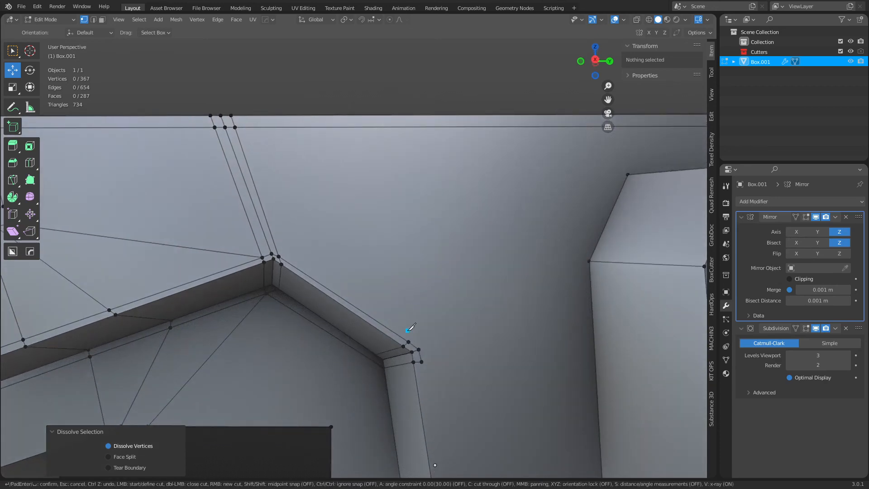
pyautogui.click(409, 341)
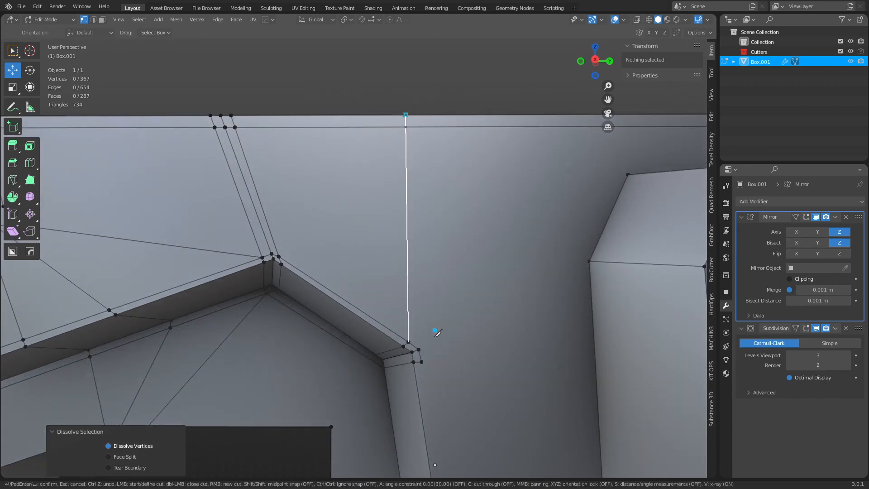
pyautogui.click(419, 349)
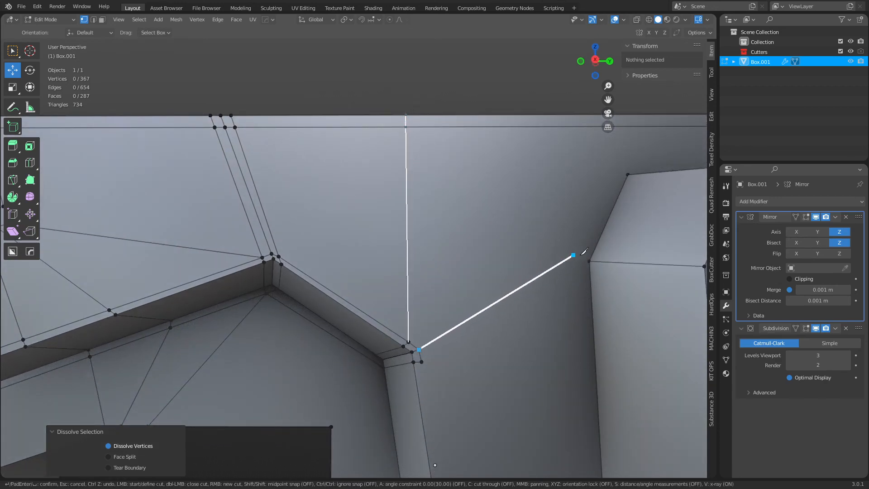
pyautogui.click(422, 362)
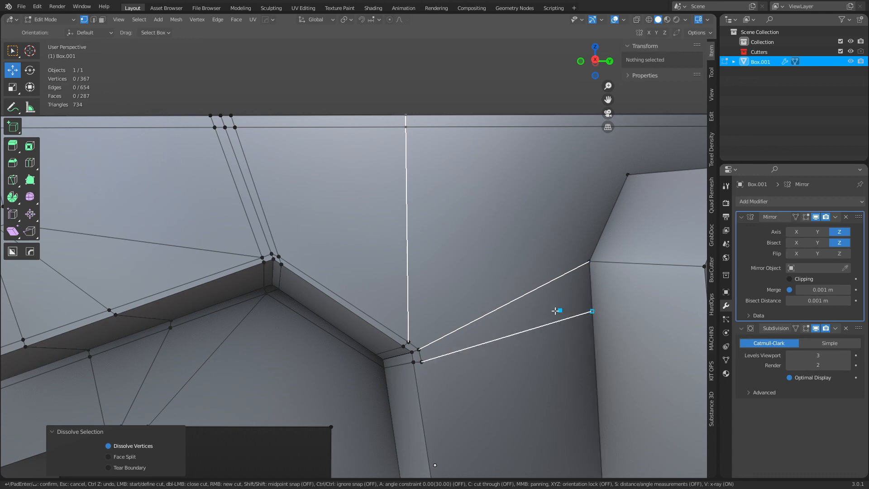
pyautogui.press('Return')
pyautogui.hotkey('ctrl', 'Tab')
pyautogui.click(489, 313)
pyautogui.scroll(-1, 337, 308)
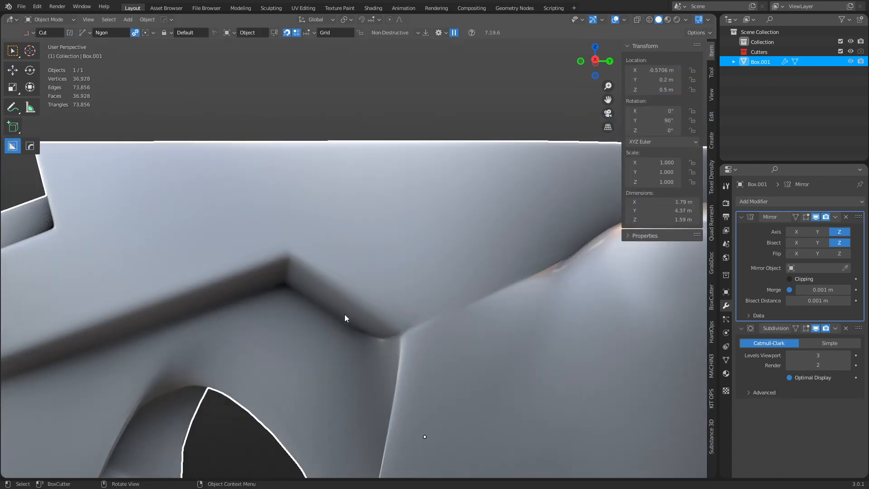
pyautogui.keyDown('shift'); pyautogui.moveTo(345, 314); pyautogui.dragTo(427, 324, button='middle'); pyautogui.keyUp('shift')
# Knife five cuts across the recess's narrow end wall, from its rim vertices to the floor's support edge, and check the result in Object Mode
pyautogui.hotkey('ctrl', 'Tab')
pyautogui.click(499, 297)
pyautogui.scroll(3, 467, 318)
pyautogui.scroll(3, 416, 320)
pyautogui.press('k')
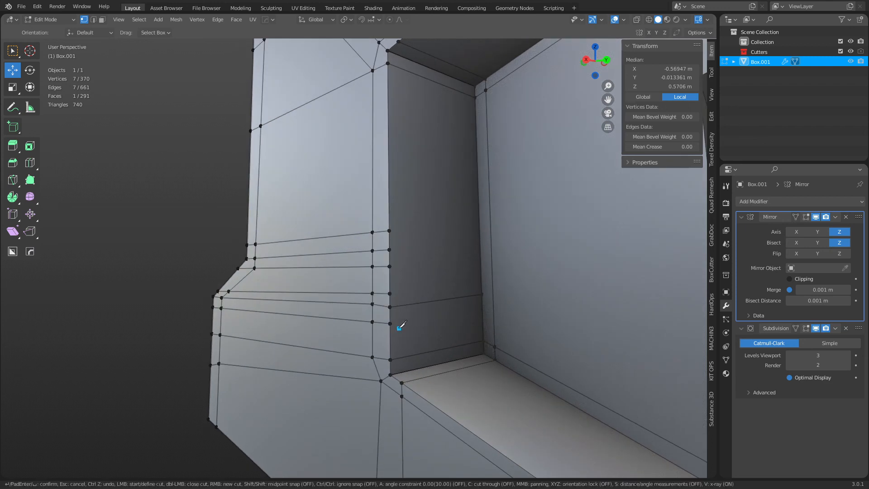
pyautogui.click(390, 323)
pyautogui.click(493, 280)
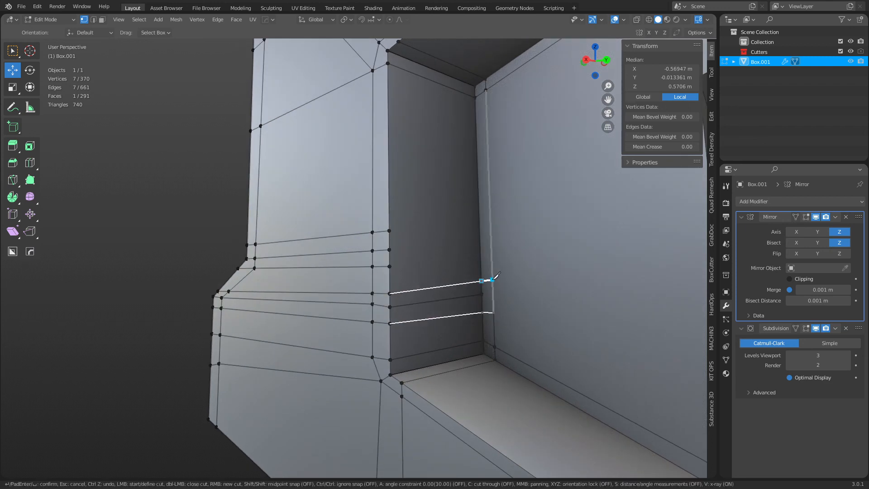
pyautogui.rightClick(427, 279)
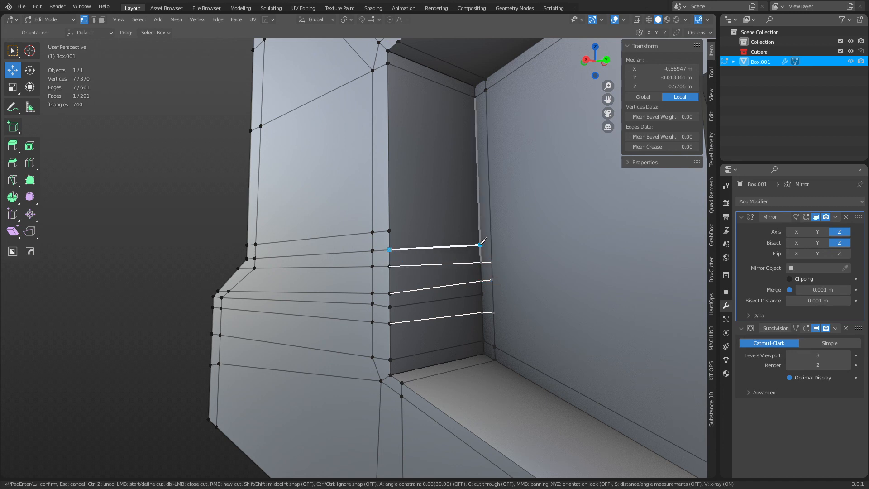
pyautogui.click(491, 243)
pyautogui.rightClick(397, 237)
pyautogui.click(390, 230)
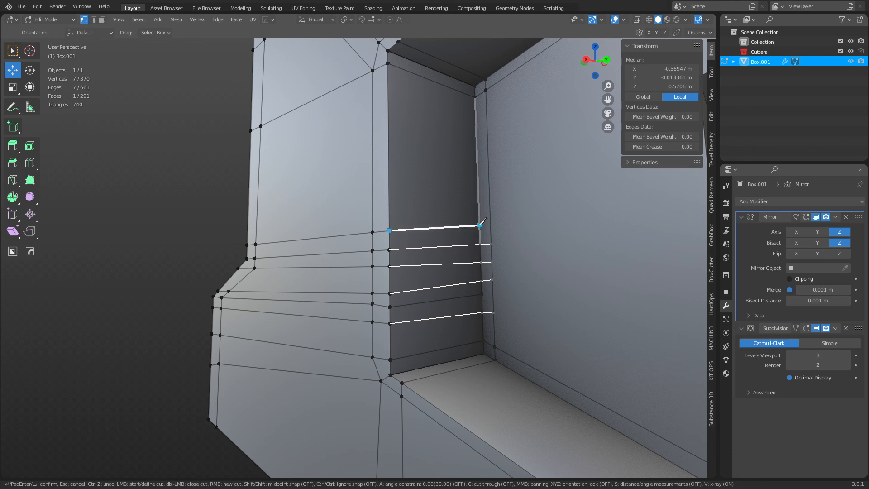
pyautogui.click(490, 229)
pyautogui.press('Return')
pyautogui.hotkey('ctrl', 'Tab')
pyautogui.click(388, 240)
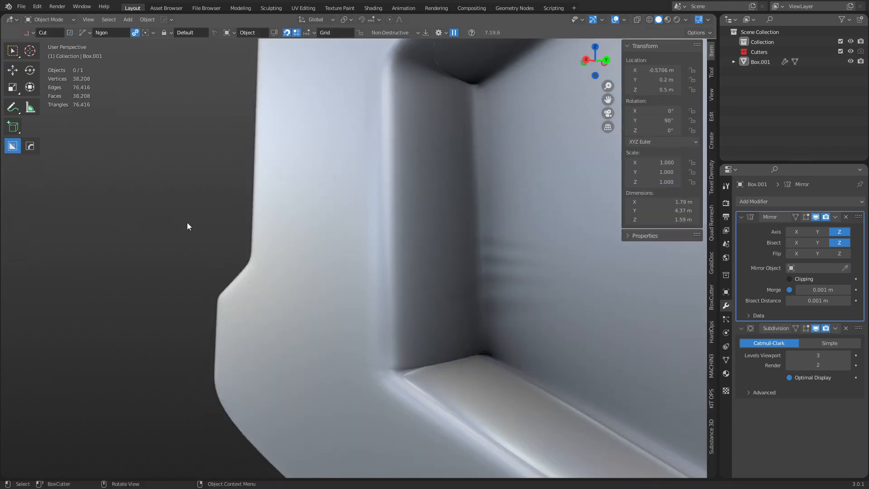
# Apply the Mirror modifier on the body and remove its Subdivision modifier
pyautogui.moveTo(188, 225); pyautogui.dragTo(248, 191, button='middle')
pyautogui.press('w')
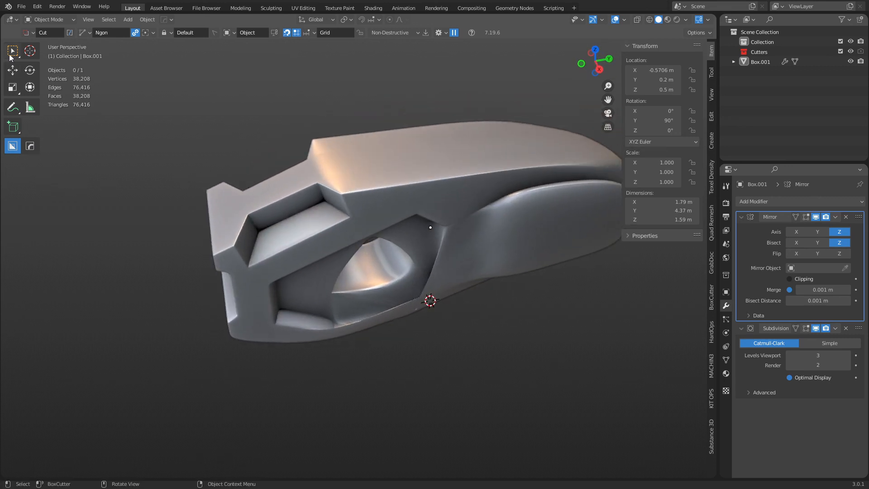
pyautogui.moveTo(164, 280); pyautogui.dragTo(384, 300, button='middle')
pyautogui.click(347, 242)
pyautogui.moveTo(430, 275); pyautogui.dragTo(473, 256, button='middle')
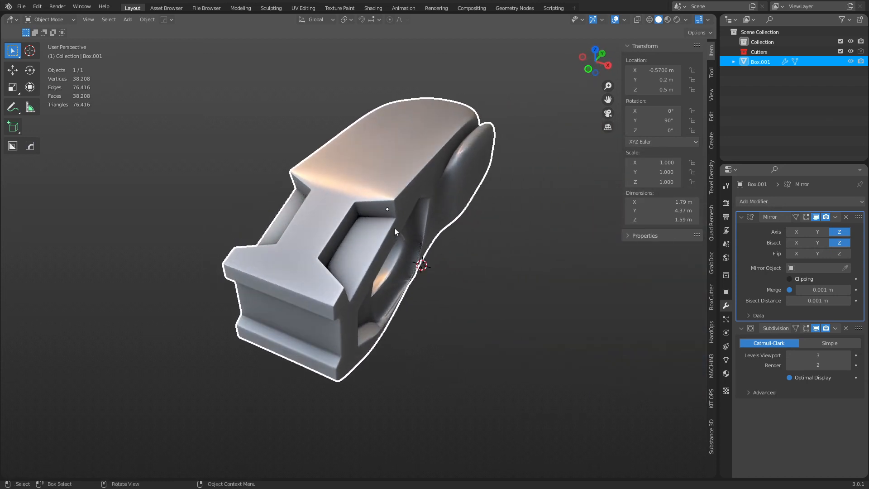
pyautogui.press('d')
pyautogui.hotkey('ctrl', 'a')
pyautogui.click(846, 217)
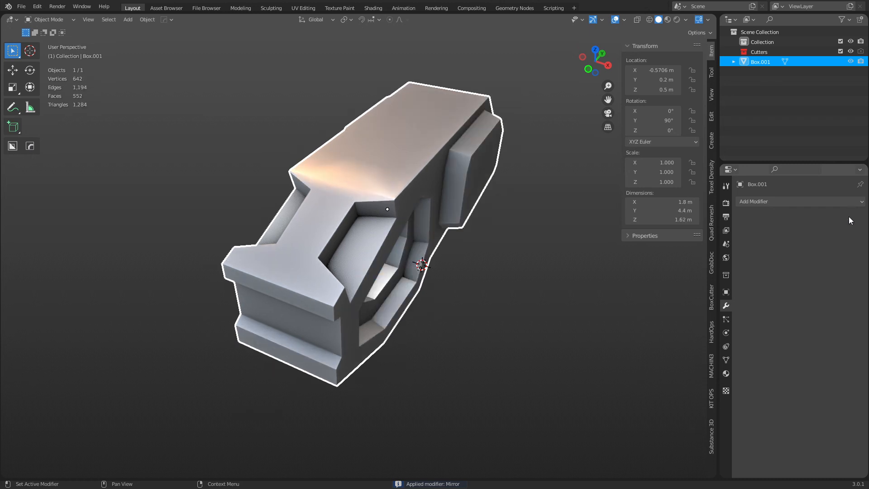
pyautogui.moveTo(468, 323); pyautogui.dragTo(399, 333, button='middle')
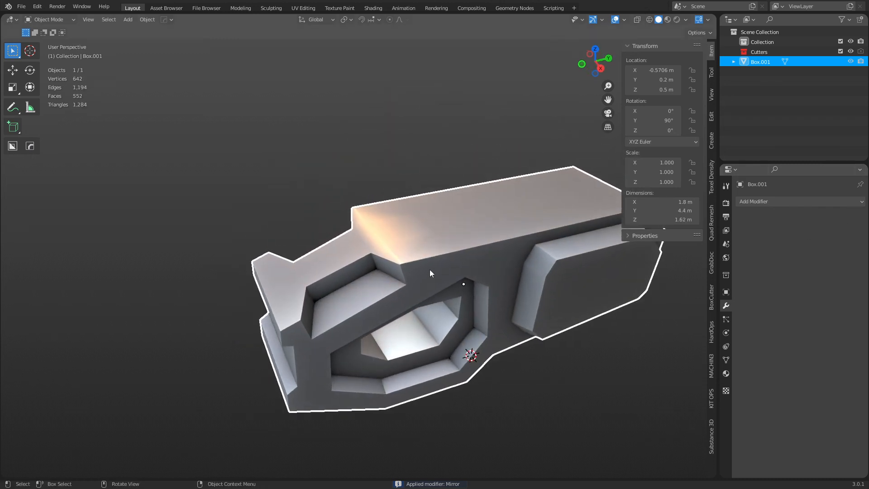
# Activate BoxCutter with the circle shape and set its snapping grid size to 0.05 over the front top face
pyautogui.press('d')
pyautogui.hotkey('alt', 'w')
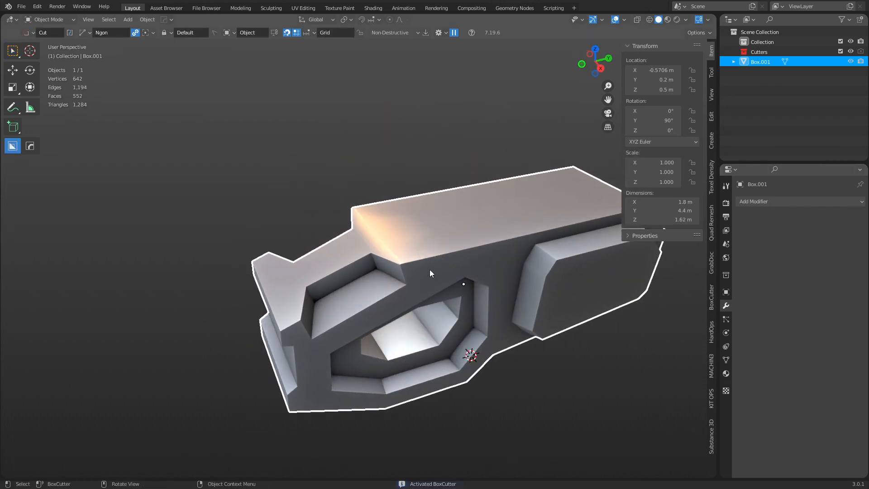
pyautogui.press('d')
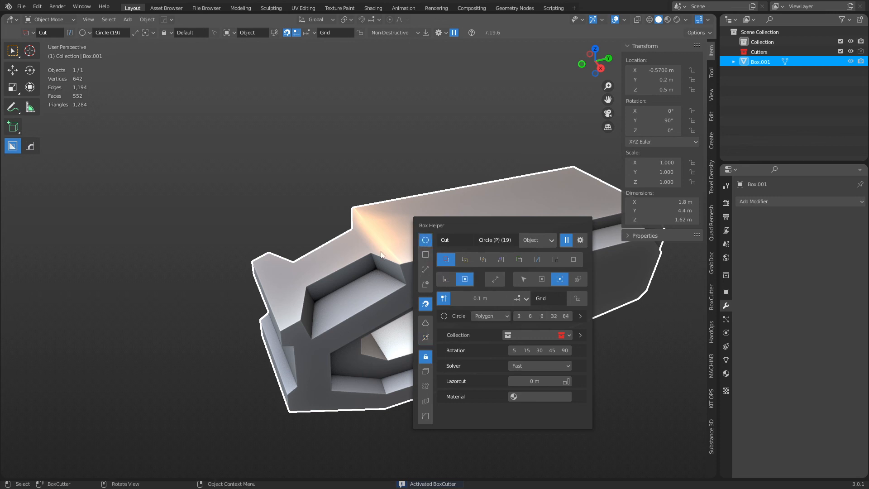
pyautogui.moveTo(344, 276); pyautogui.dragTo(406, 266, button='middle')
pyautogui.scroll(2, 389, 328)
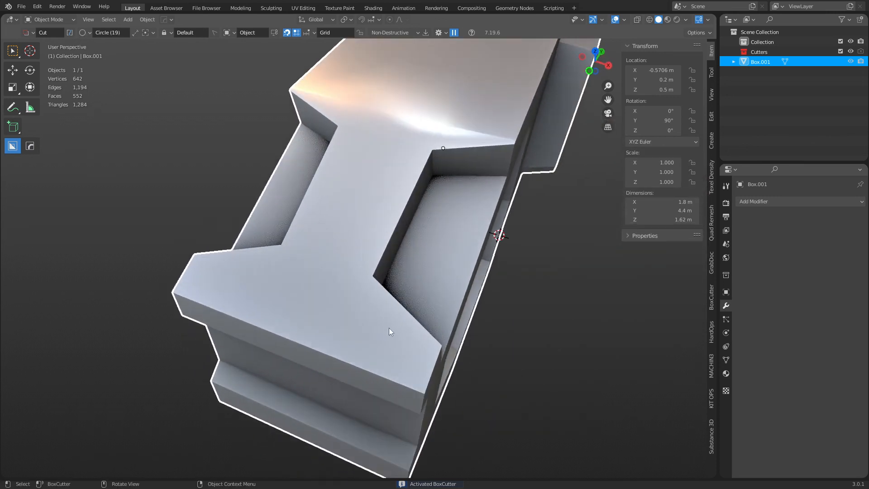
pyautogui.keyDown('ctrl'); pyautogui.scroll(3, 390, 347); pyautogui.keyUp('ctrl')
pyautogui.keyDown('ctrl'); pyautogui.scroll(-4, 391, 346); pyautogui.keyUp('ctrl')
pyautogui.keyDown('ctrl'); pyautogui.scroll(-1, 390, 347); pyautogui.keyUp('ctrl')
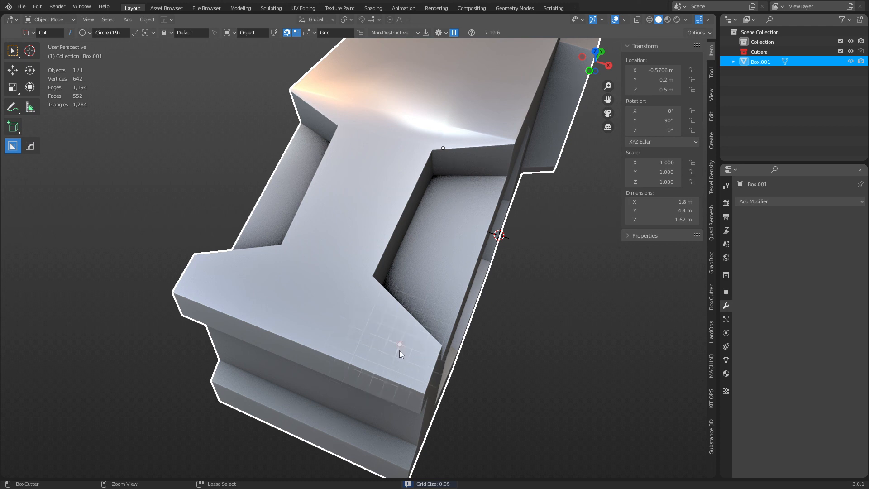
# Cut a six-sided circular hole about 0.1 m wide into the front top face, beside the pocket's corner
pyautogui.moveTo(398, 348)
pyautogui.mouseDown()
pyautogui.moveTo(442, 384)
pyautogui.moveTo(435, 378)
pyautogui.mouseUp()
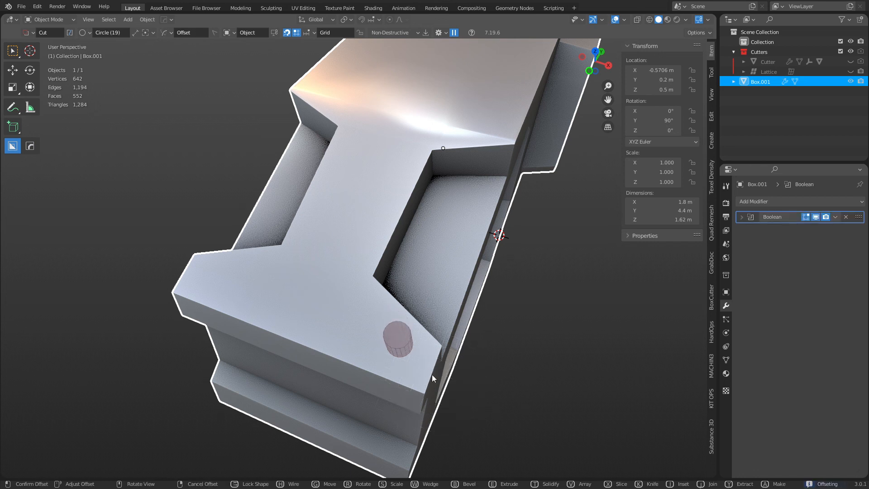
pyautogui.press('e')
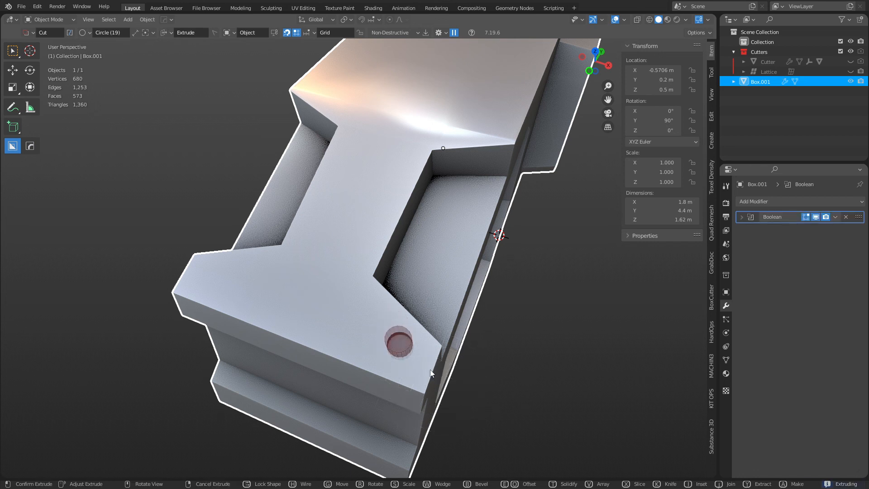
pyautogui.press('Tab')
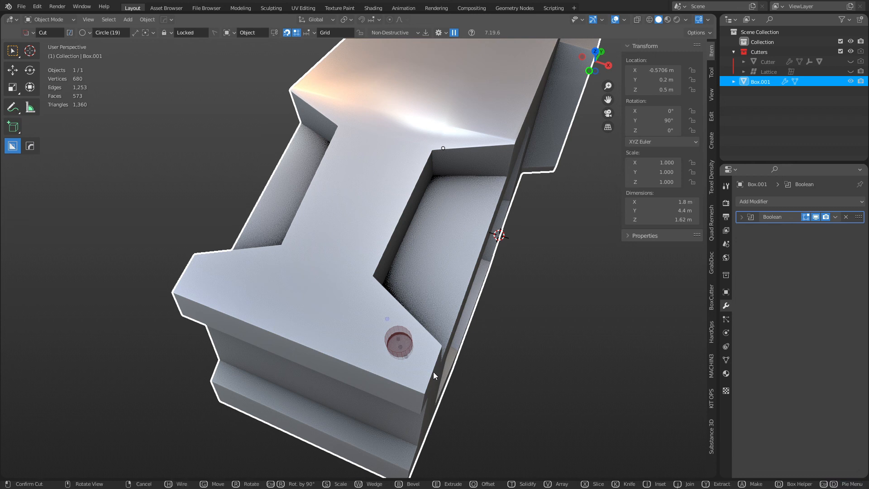
pyautogui.scroll(-1, 433, 371)
pyautogui.keyDown('shift'); pyautogui.scroll(-1, 433, 371); pyautogui.keyUp('shift')
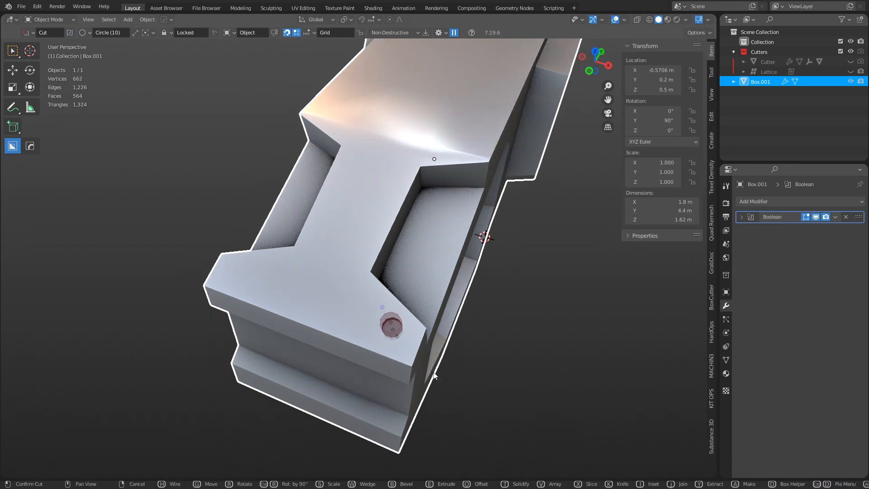
pyautogui.keyDown('shift'); pyautogui.scroll(-7, 433, 374); pyautogui.keyUp('shift')
pyautogui.click(433, 374)
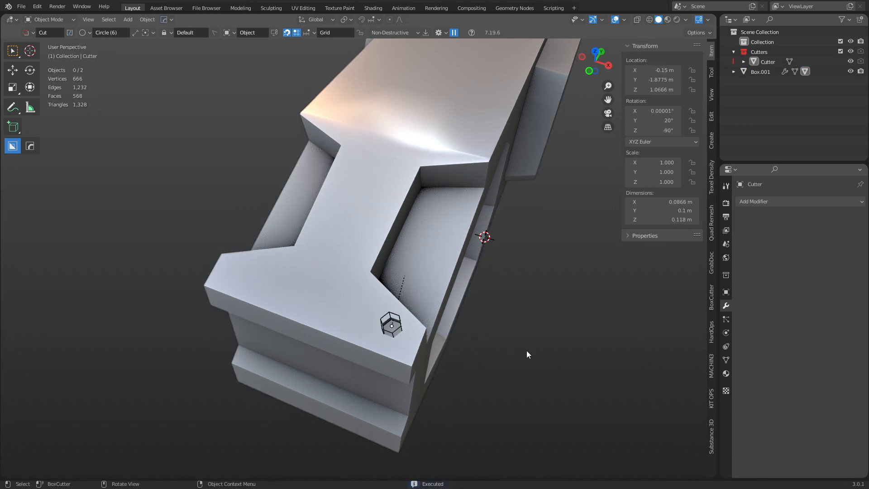
# Apply the hexagonal hole's Boolean to the body and reselect the body
pyautogui.moveTo(526, 350); pyautogui.dragTo(438, 344, button='middle')
pyautogui.click(352, 314)
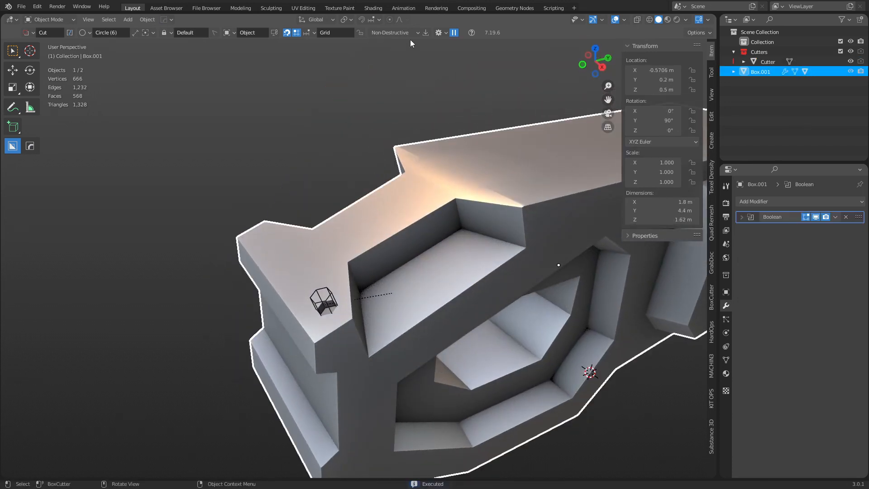
pyautogui.click(428, 33)
pyautogui.click(343, 126)
pyautogui.keyDown('shift'); pyautogui.moveTo(370, 175); pyautogui.dragTo(393, 138, button='middle'); pyautogui.keyUp('shift')
pyautogui.scroll(3, 380, 210)
pyautogui.click(374, 228)
# Select the hexagonal hole's floor and walls in Edit Mode and inset them with Outset on, about 0.0098 m thick
pyautogui.hotkey('ctrl', 'Tab')
pyautogui.click(434, 230)
pyautogui.scroll(2, 374, 262)
pyautogui.press('3')
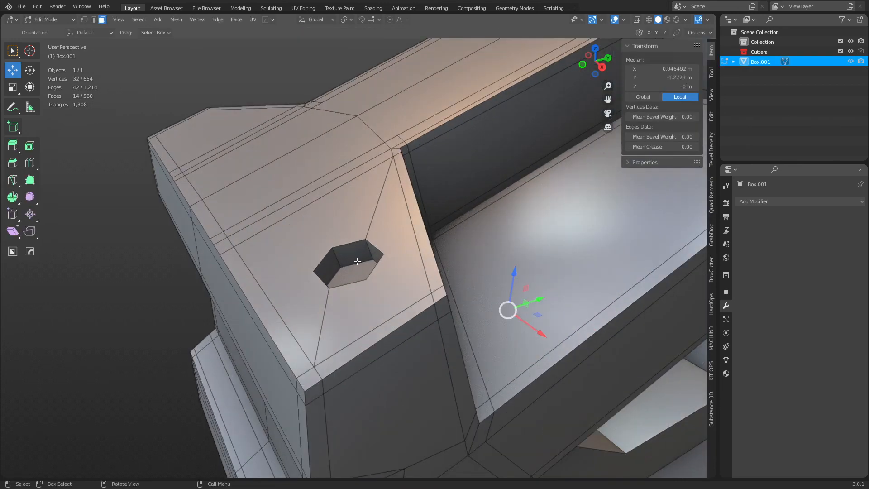
pyautogui.click(357, 261)
pyautogui.click(359, 266)
pyautogui.press('ctrl+KP_Add')
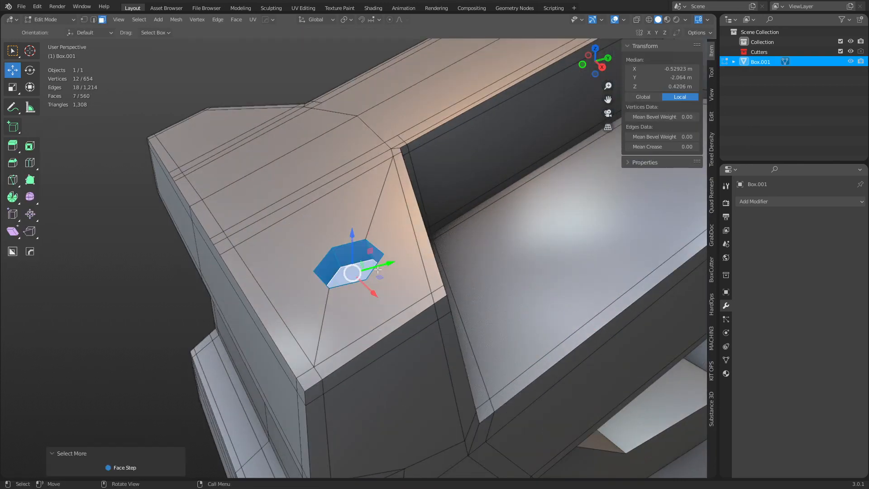
pyautogui.press('i')
pyautogui.press('o')
pyautogui.press('i')
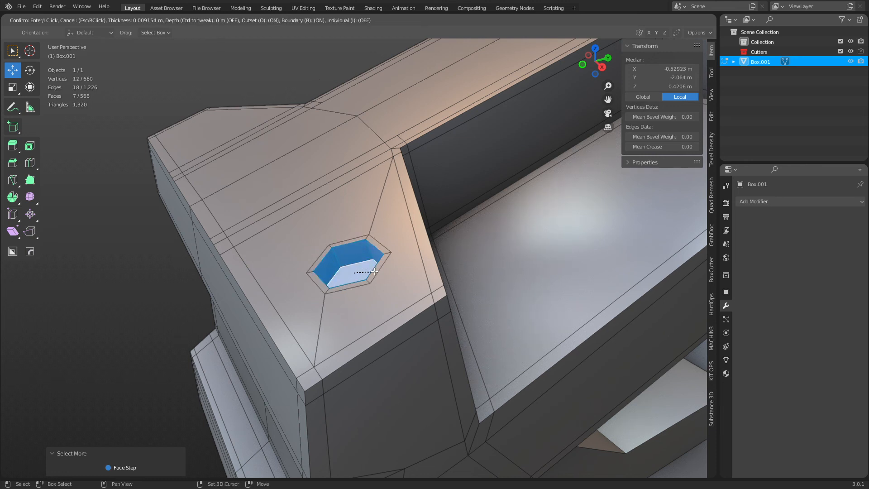
pyautogui.click(371, 277)
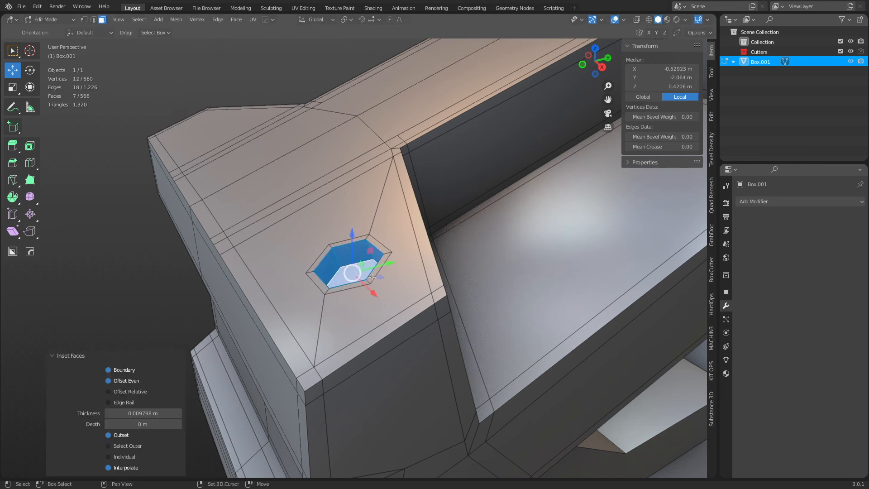
# Inset the hexagonal hole's selected faces again with Outset off, about 0.0062 m thick
pyautogui.press('i')
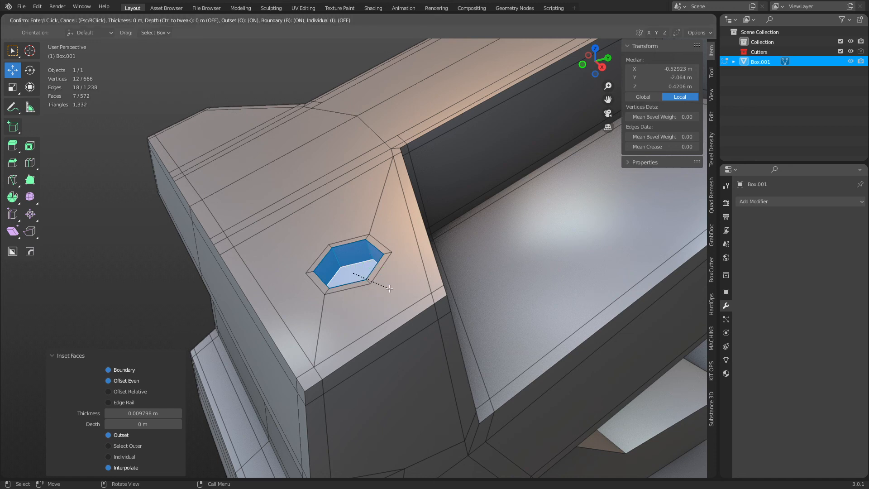
pyautogui.press('o')
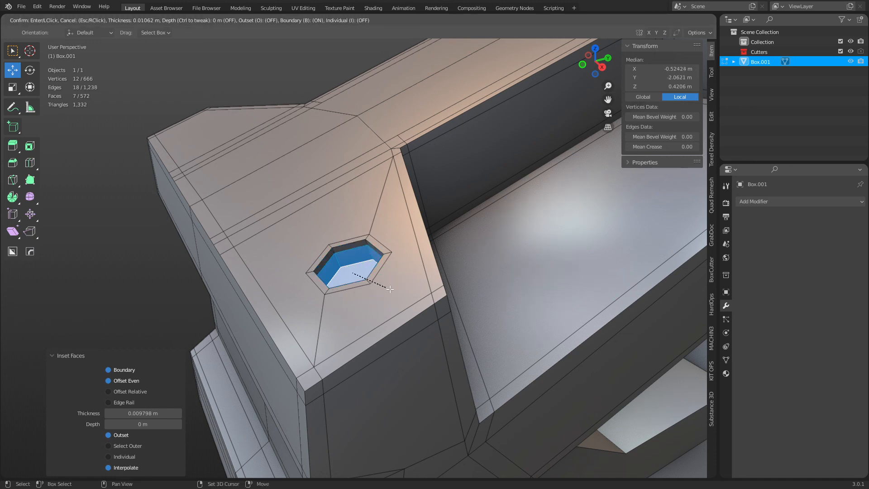
pyautogui.click(347, 271)
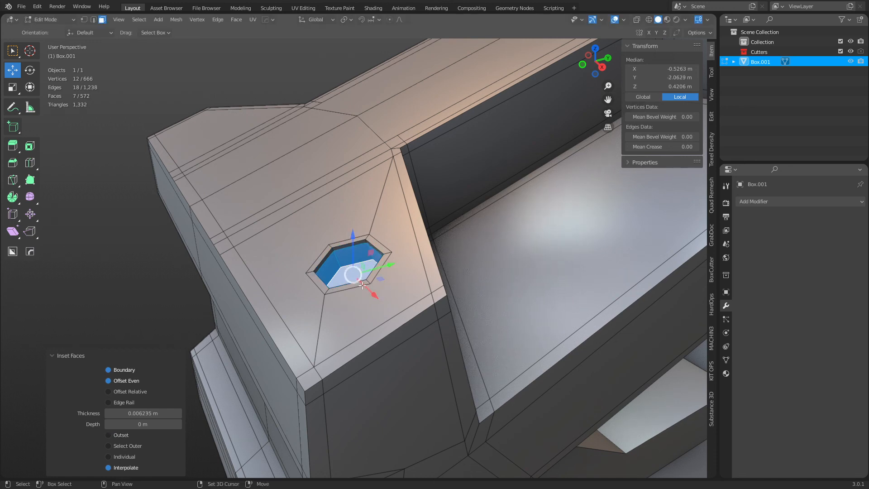
# Select the edge loop around the hexagonal hole's floor and add support loops with Offset Edge Slide, factor about -0.744
pyautogui.press('2')
pyautogui.keyDown('alt'); pyautogui.click(338, 271); pyautogui.keyUp('alt')
pyautogui.hotkey('ctrl', 'shift', 'r')
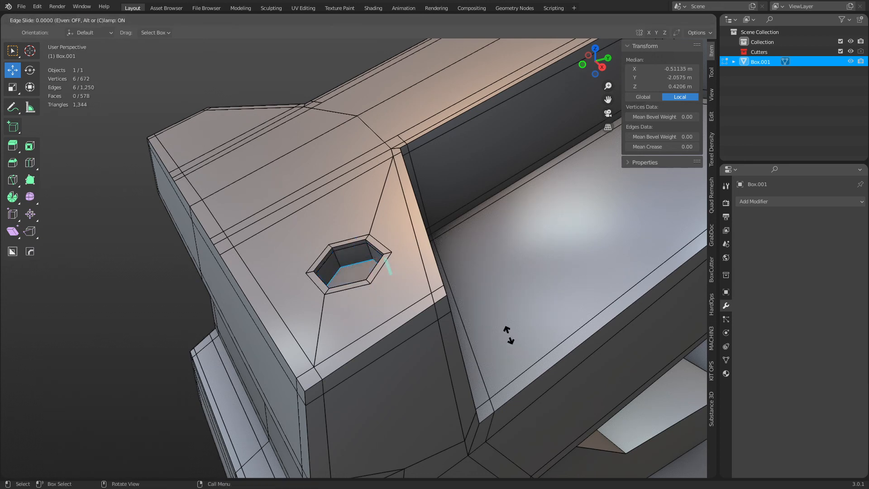
pyautogui.press('e')
pyautogui.press('f')
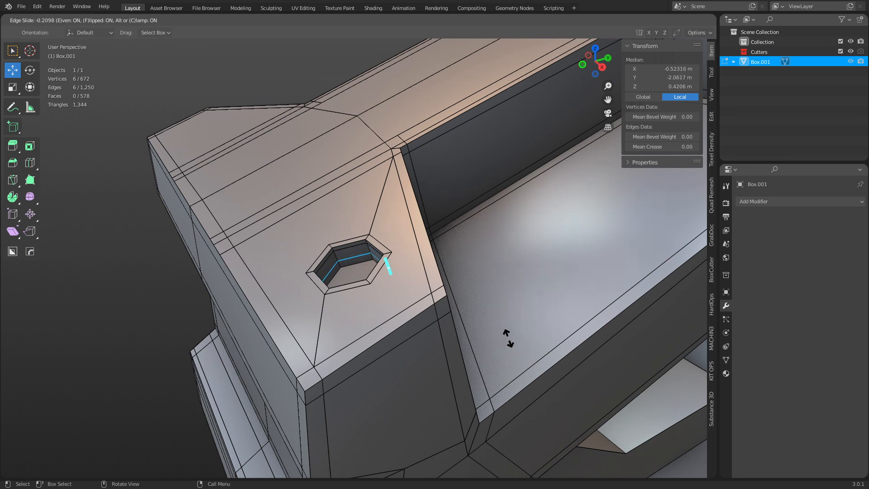
pyautogui.click(514, 340)
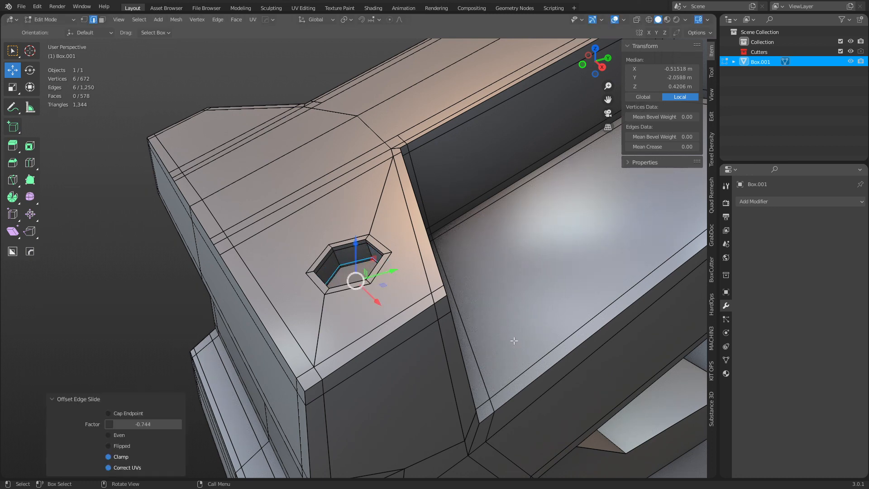
# Return to Object Mode, add a Subdivision modifier to the body, and show the wireframe over it
pyautogui.press('Tab')
pyautogui.click(458, 343)
pyautogui.moveTo(431, 328); pyautogui.dragTo(427, 325, button='middle')
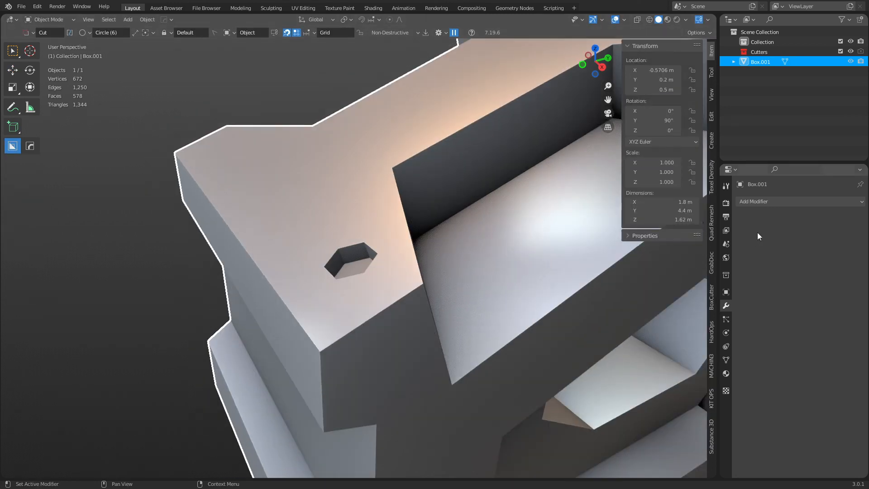
pyautogui.click(761, 201)
pyautogui.click(689, 379)
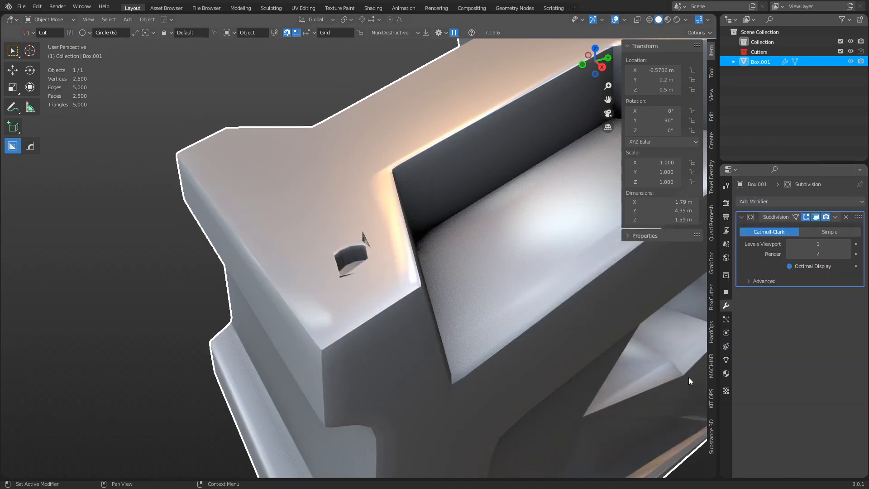
pyautogui.hotkey('shift', 'alt', 'z')
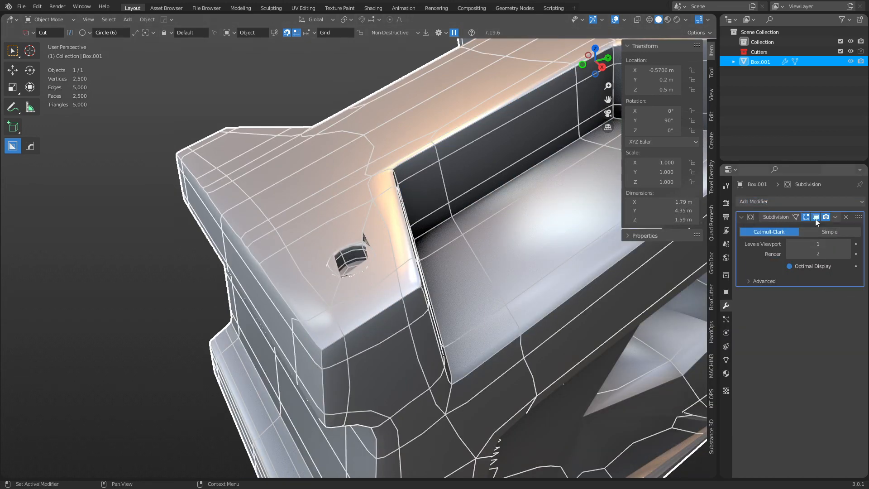
# In Edit Mode, knife four cuts from the hexagonal hole's outer support-loop corners to the surrounding edges of the top face
pyautogui.hotkey('ctrl', 'Tab')
pyautogui.click(470, 279)
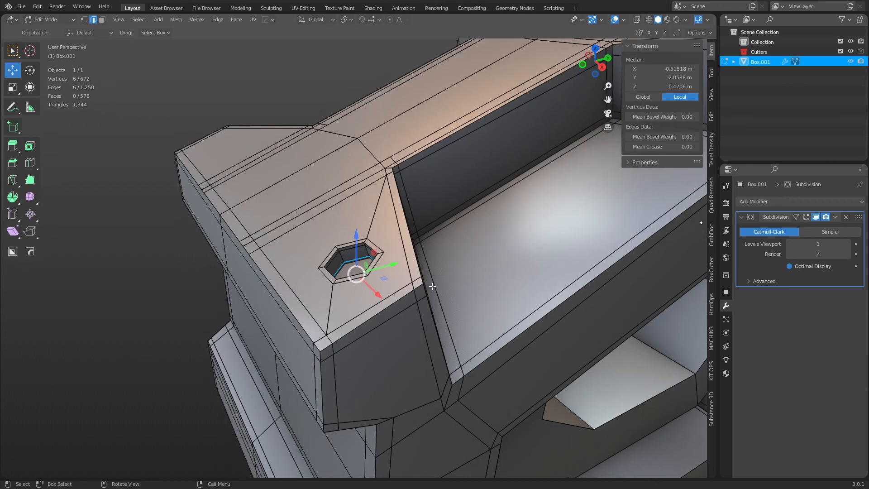
pyautogui.press('KP_Decimal')
pyautogui.press('1')
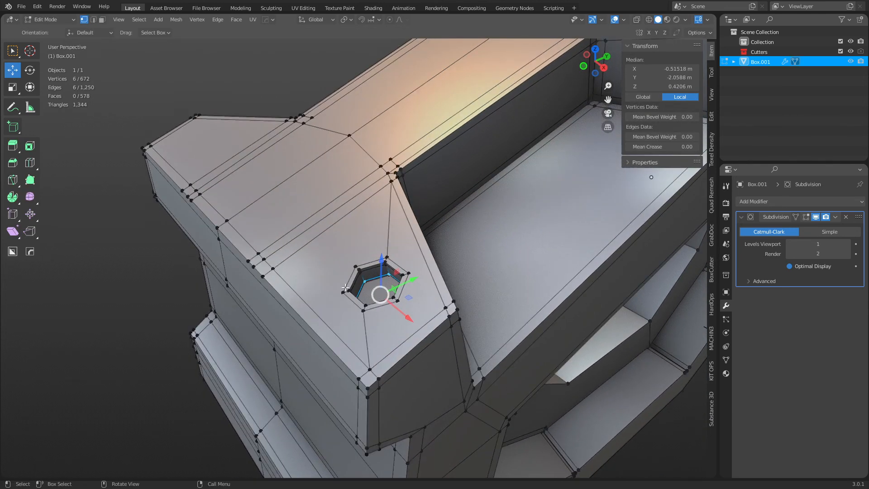
pyautogui.moveTo(351, 305); pyautogui.dragTo(388, 299, button='middle')
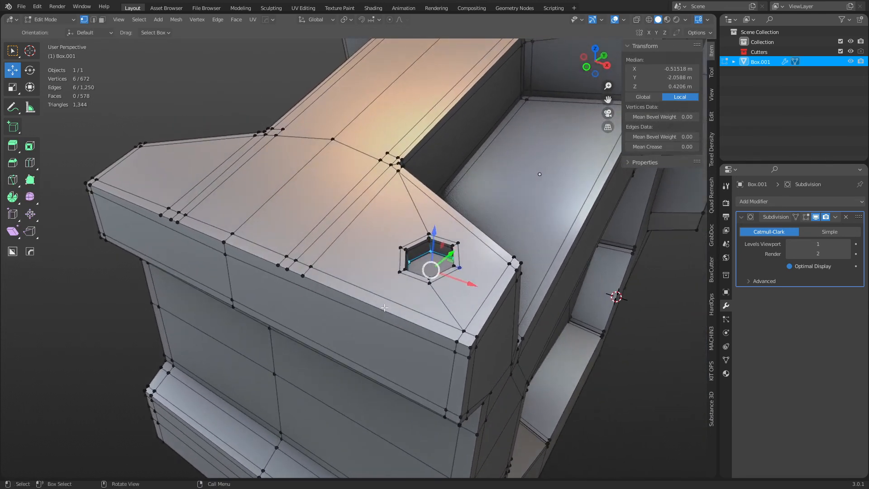
pyautogui.press('k')
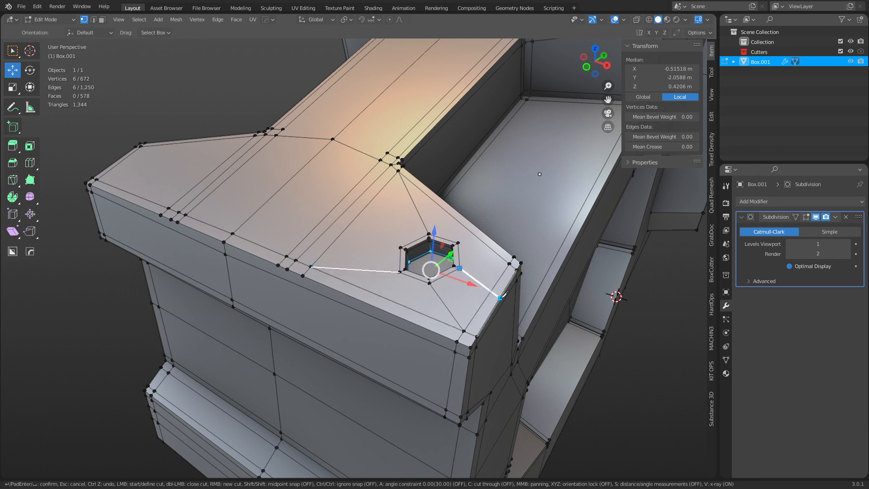
pyautogui.click(500, 298)
pyautogui.rightClick(500, 298)
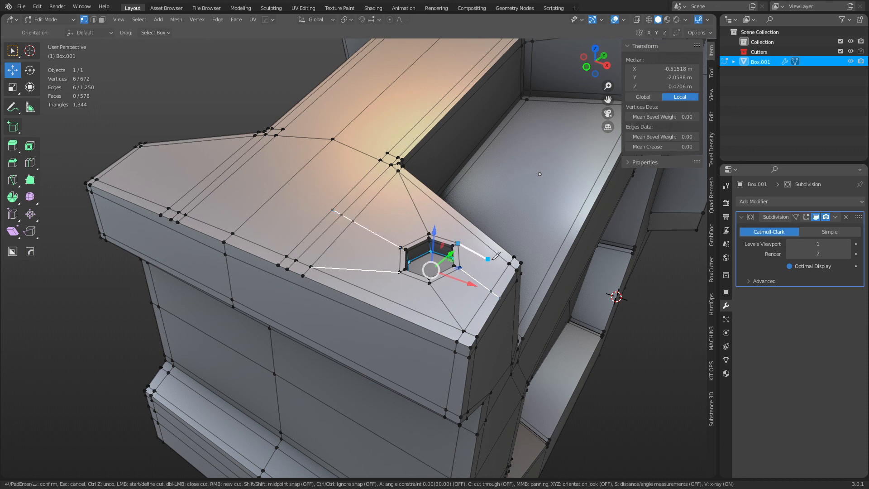
pyautogui.press('Return')
# Check the hole's topology with and without subdivision, then set the Subdivision modifier's viewport level to 2 in Object Mode
pyautogui.hotkey('ctrl', 'Tab')
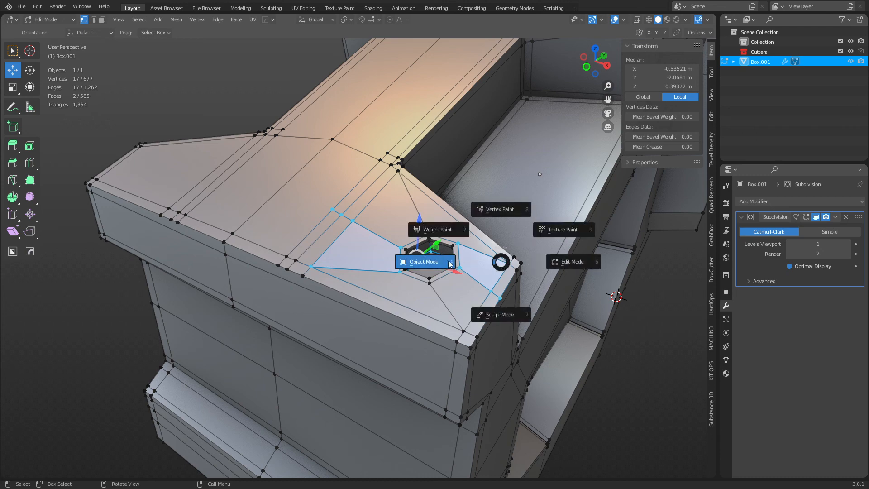
pyautogui.click(447, 262)
pyautogui.moveTo(453, 270); pyautogui.dragTo(415, 297, button='middle')
pyautogui.hotkey('shift', 'w')
pyautogui.scroll(2, 414, 304)
pyautogui.hotkey('ctrl', 'Tab')
pyautogui.click(445, 311)
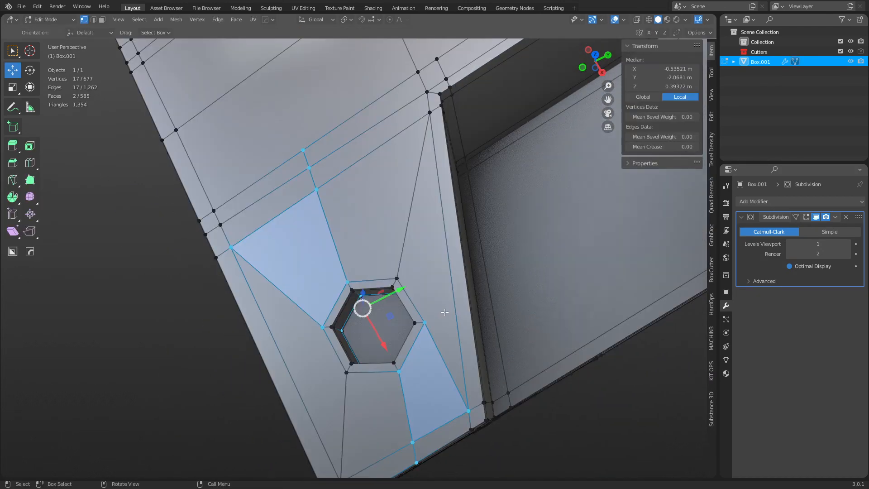
pyautogui.scroll(-1, 445, 313)
pyautogui.hotkey('ctrl', 'Tab')
pyautogui.click(402, 312)
pyautogui.click(848, 246)
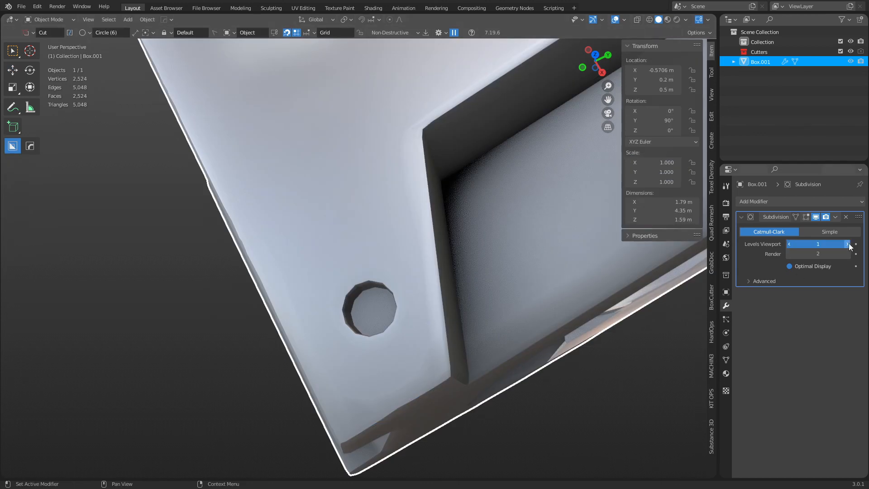
# Deselect the body, switch from BoxCutter to the Select Box tool, and examine the subdivided model as a whole
pyautogui.scroll(-6, 632, 341)
pyautogui.click(529, 348)
pyautogui.moveTo(527, 350); pyautogui.dragTo(493, 280, button='middle')
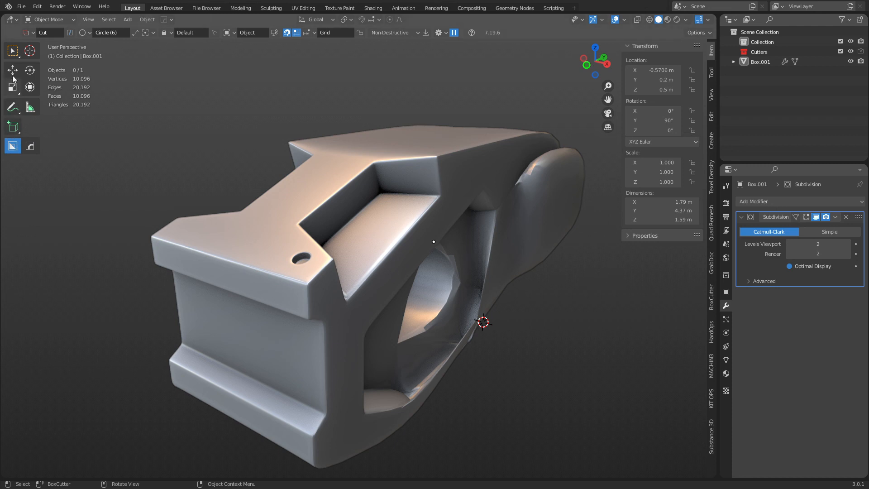
pyautogui.press('w')
pyautogui.moveTo(184, 169); pyautogui.dragTo(435, 247, button='middle')
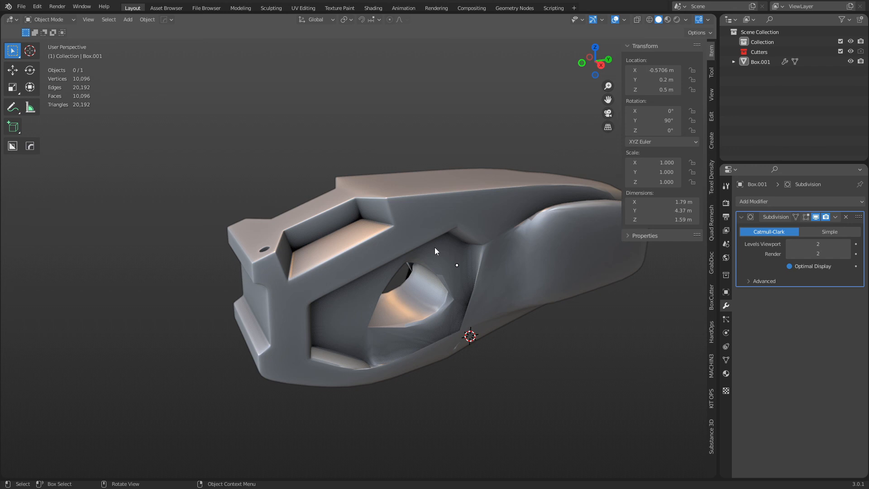